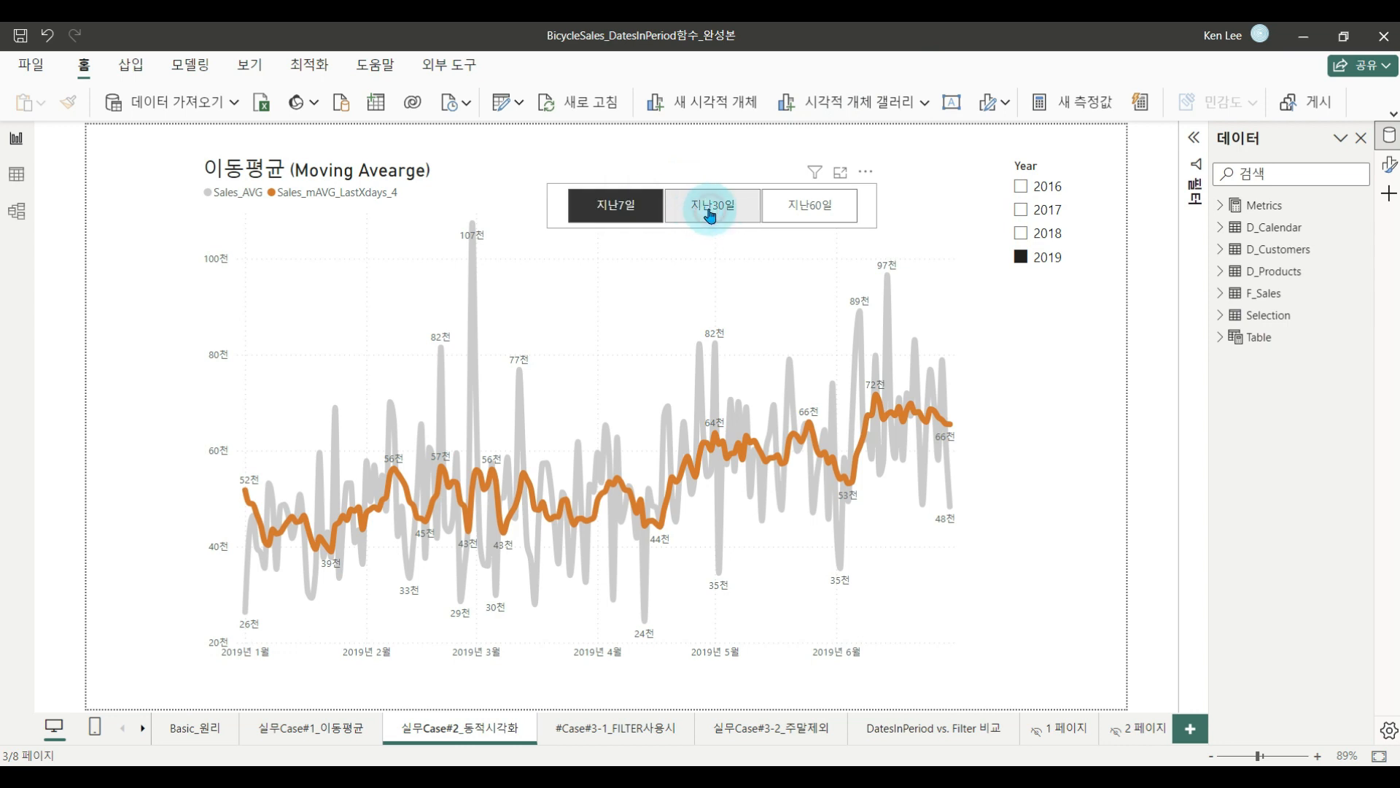
Compare the moving-average line chart for the past 30, 60 and 7 days using the period slicer.
{"action": "left_click", "coordinate": [713, 209]}
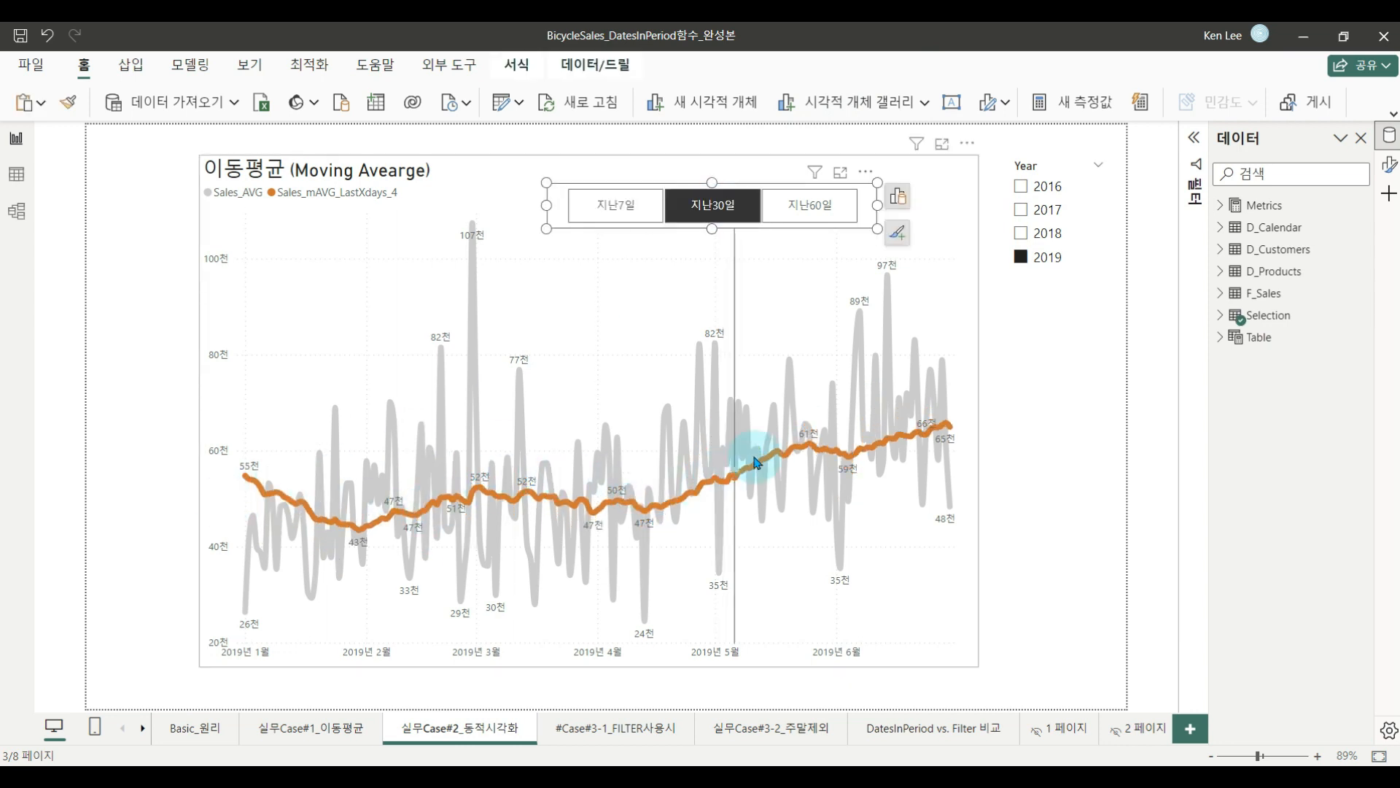
{"action": "left_click", "coordinate": [808, 207]}
{"action": "left_click", "coordinate": [615, 207]}
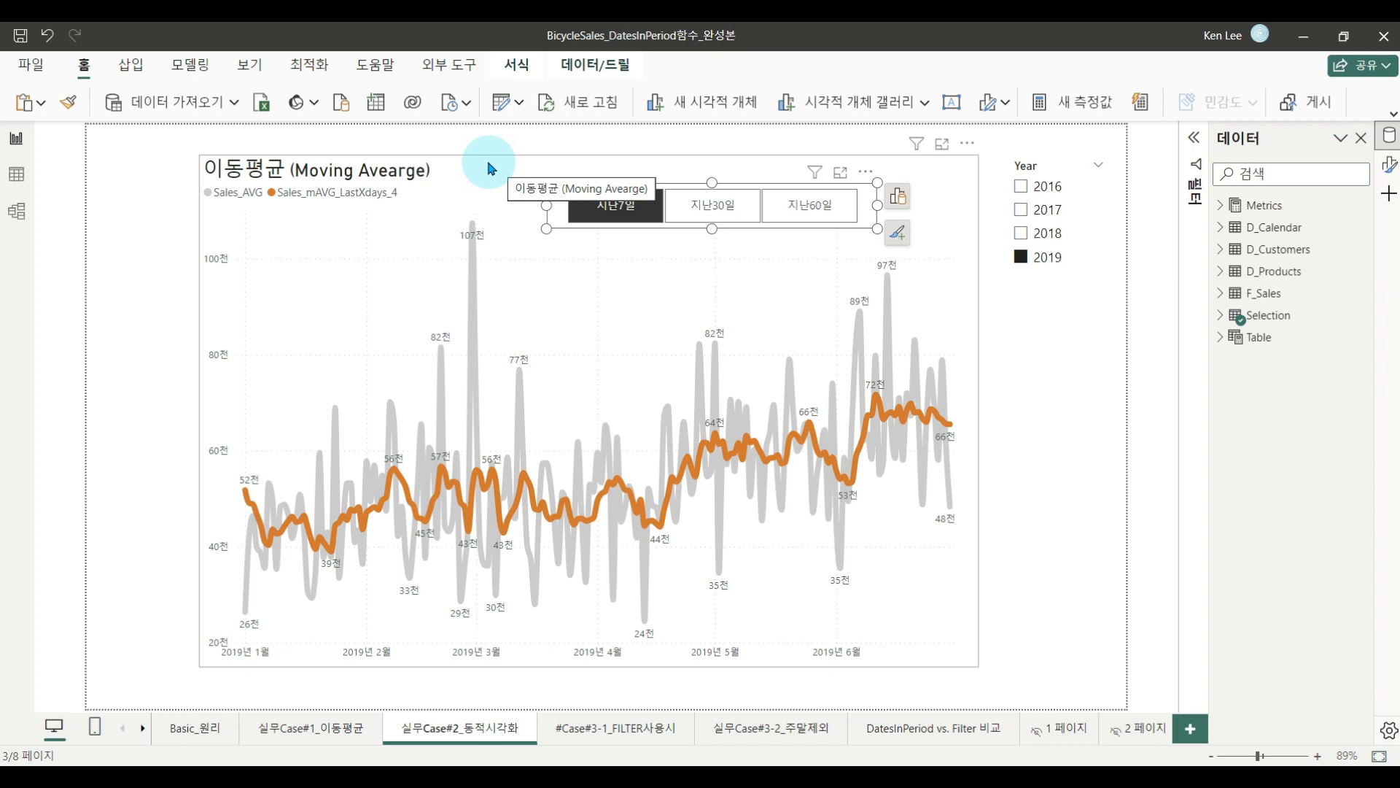
{"action": "left_click", "coordinate": [610, 143]}
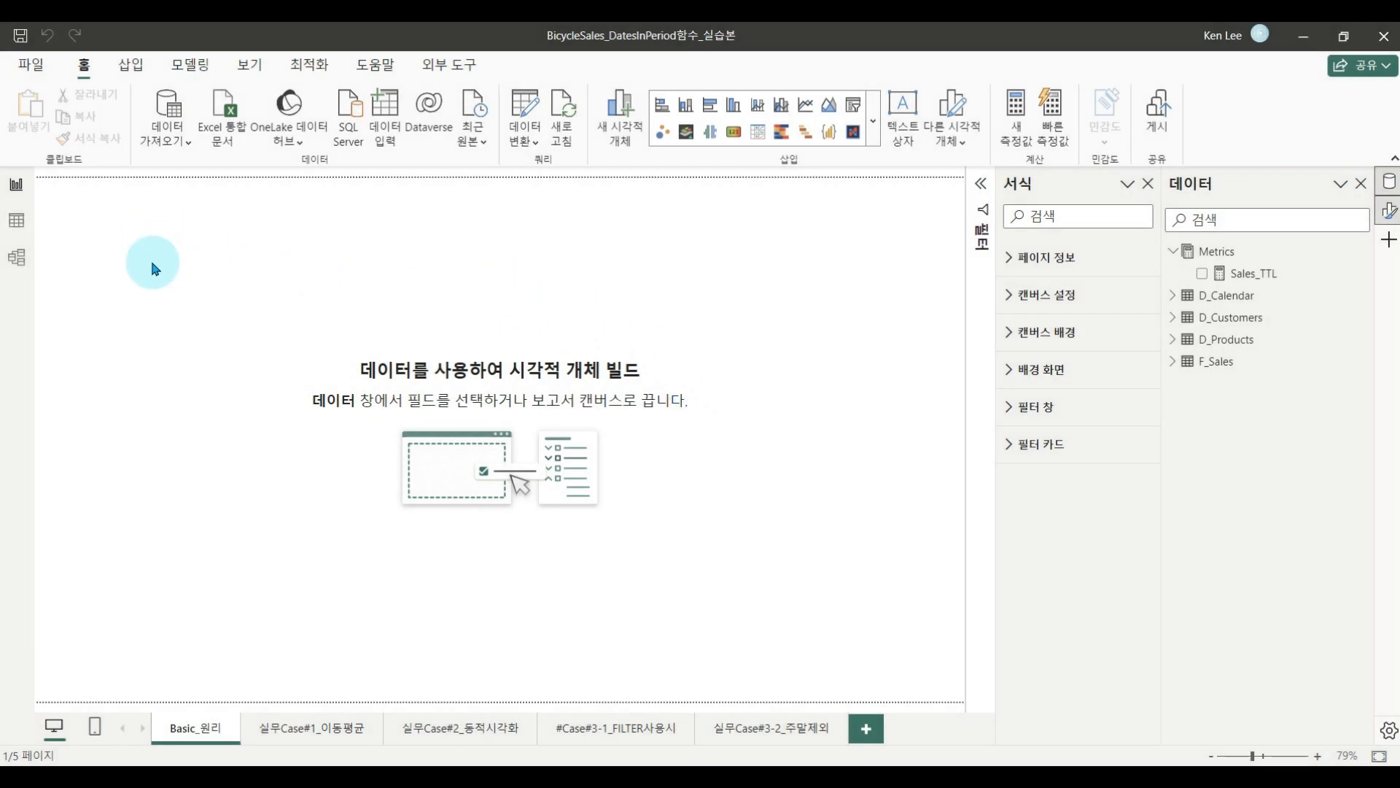
Examine in the model view how D_Customers, D_Products and D_Calendar relate to F_Sales, and return to the report view.
{"action": "left_click", "coordinate": [21, 268]}
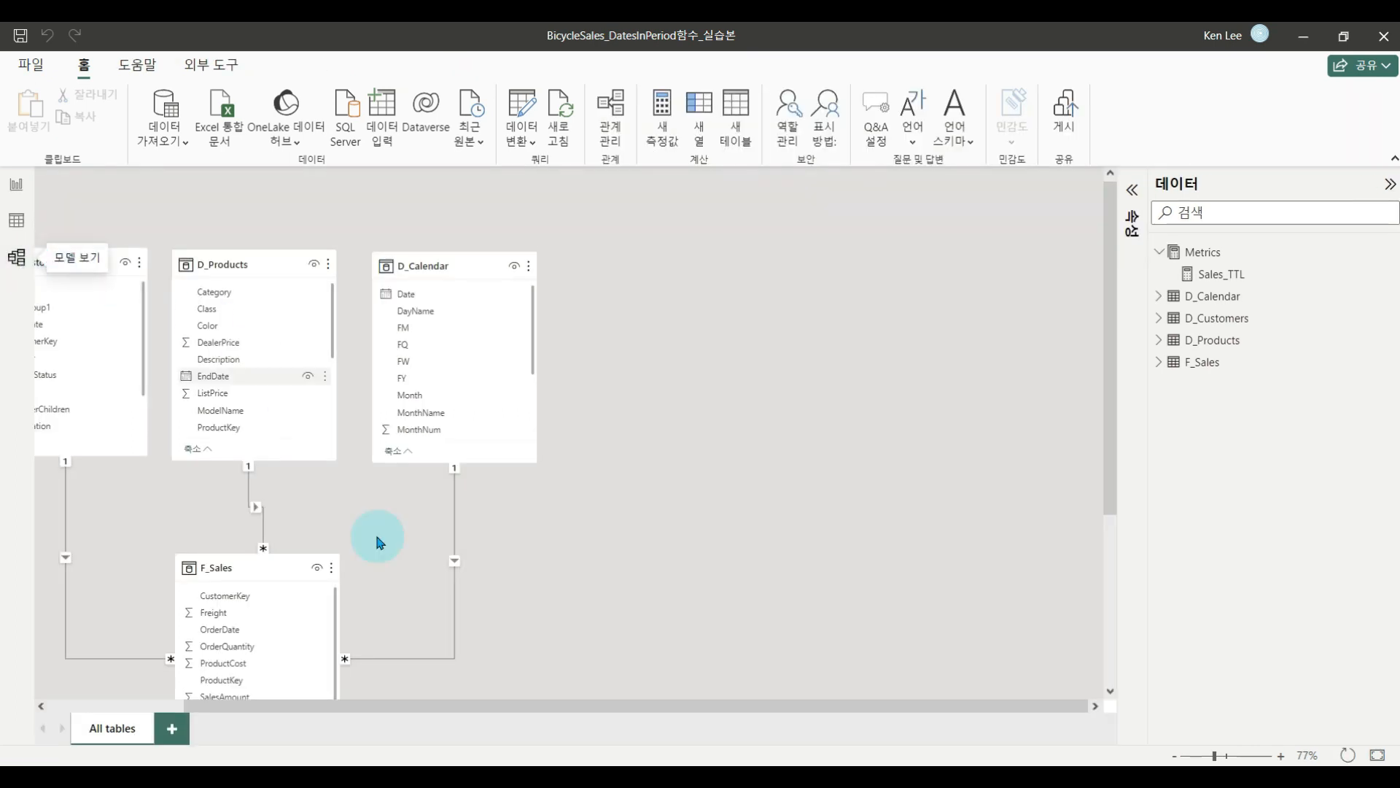
{"action": "left_click_drag", "start_coordinate": [516, 713], "coordinate": [358, 715]}
{"action": "key", "text": "ctrl+1"}
{"action": "left_click", "coordinate": [179, 501]}
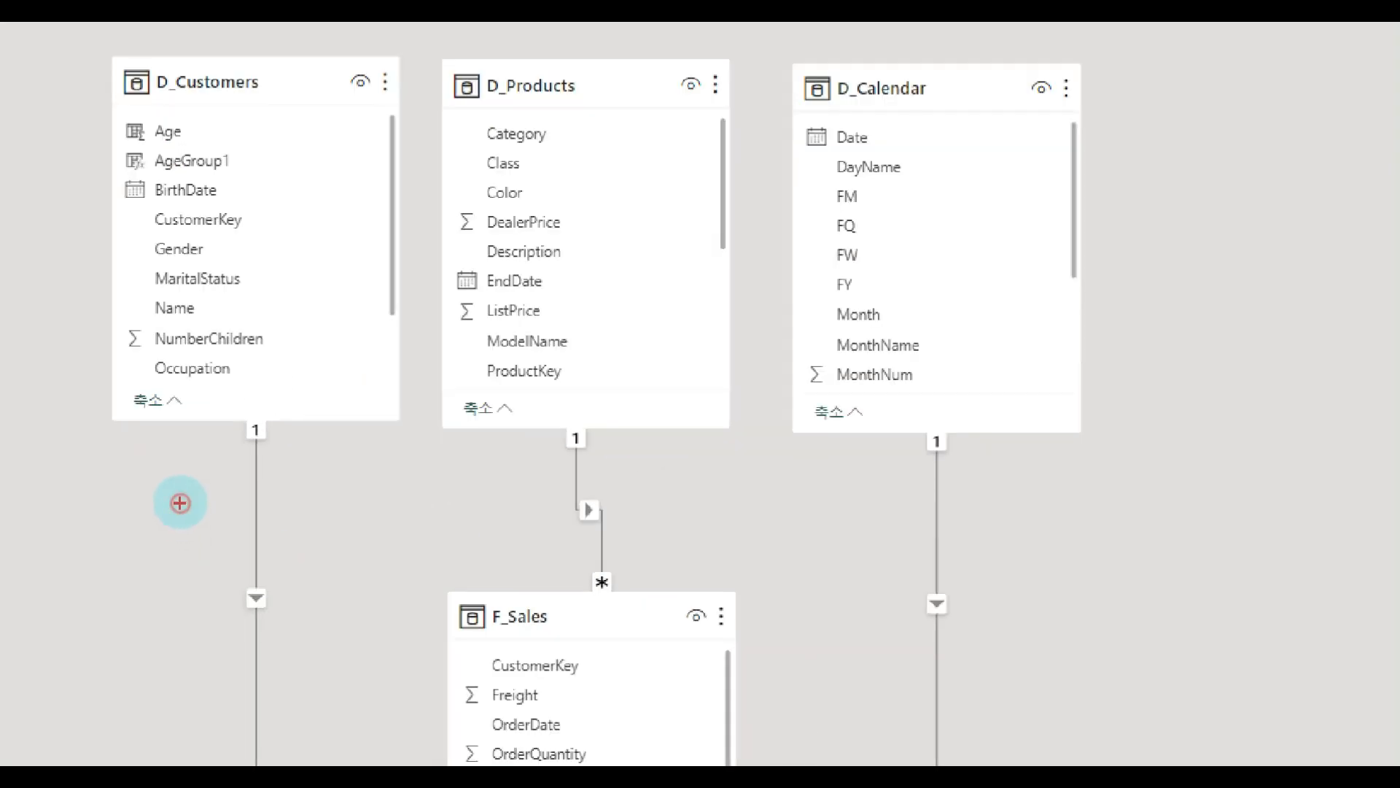
{"action": "mouse_move", "coordinate": [71, 37]}
{"action": "left_mouse_down"}
{"action": "mouse_move", "coordinate": [1005, 606]}
{"action": "mouse_move", "coordinate": [1188, 762]}
{"action": "mouse_move", "coordinate": [1149, 760]}
{"action": "left_mouse_up"}
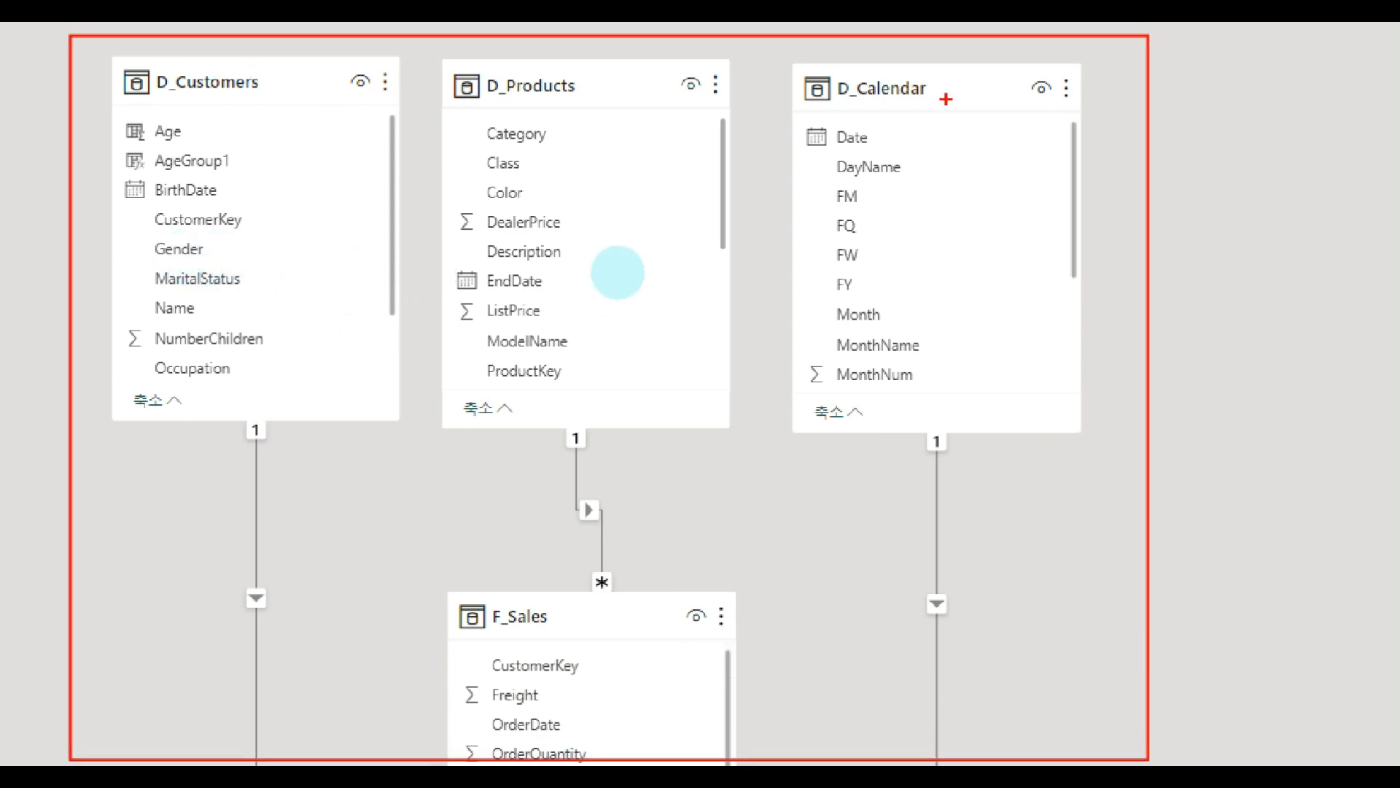
{"action": "mouse_move", "coordinate": [75, 36]}
{"action": "left_mouse_down"}
{"action": "mouse_move", "coordinate": [498, 216]}
{"action": "mouse_move", "coordinate": [1176, 434]}
{"action": "left_mouse_up"}
{"action": "mouse_move", "coordinate": [405, 578]}
{"action": "left_mouse_down"}
{"action": "mouse_move", "coordinate": [582, 725]}
{"action": "mouse_move", "coordinate": [748, 766]}
{"action": "left_mouse_up"}
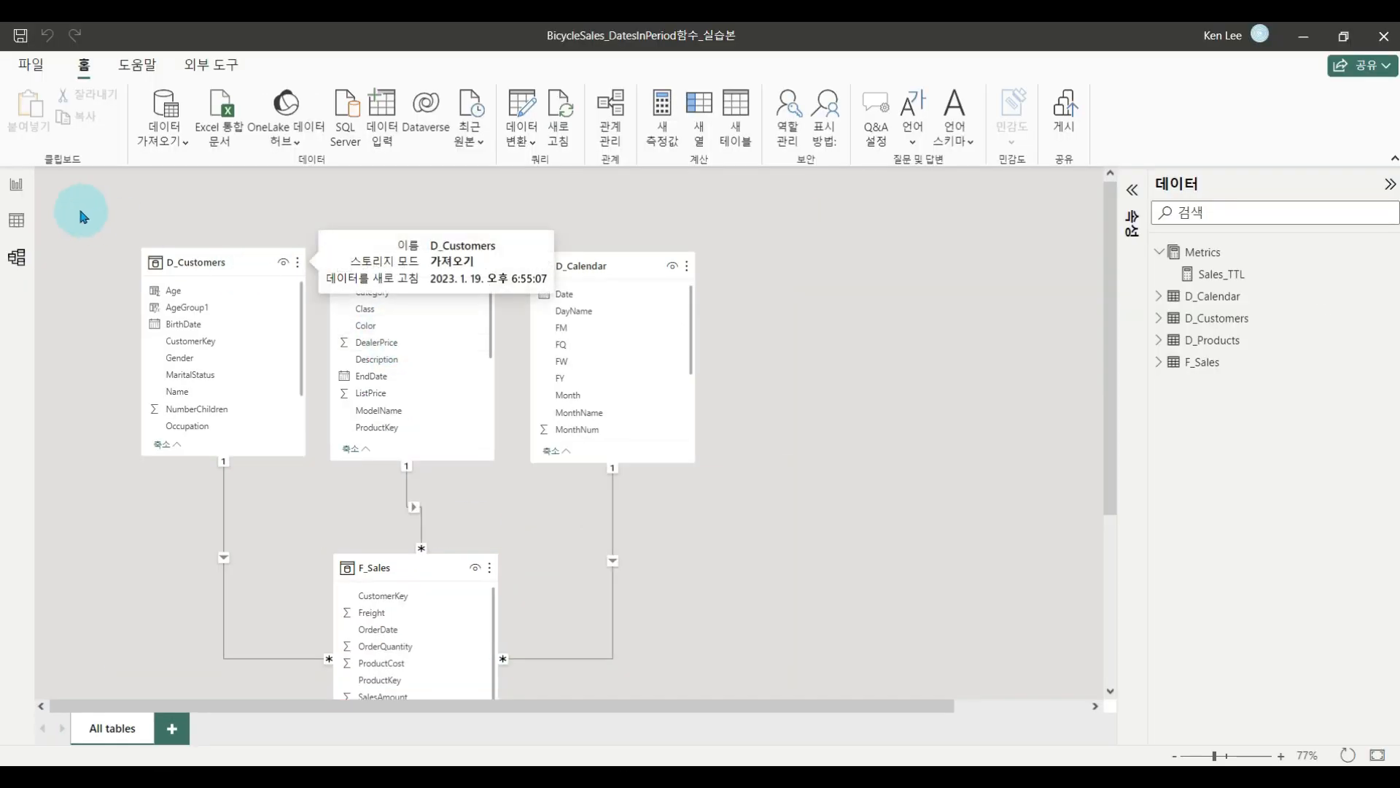
{"action": "left_click", "coordinate": [16, 184]}
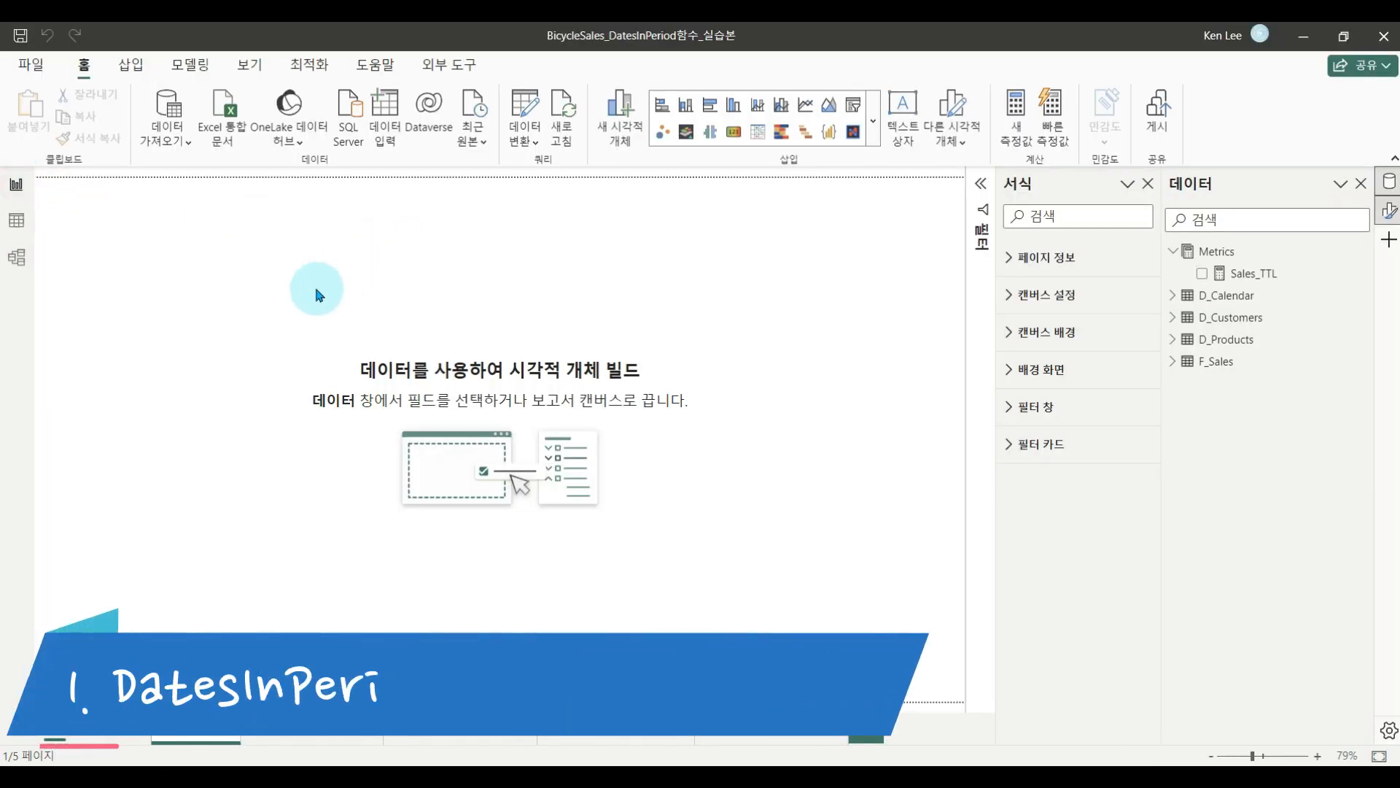
{"action": "key", "text": "ctrl+2"}
{"action": "mouse_move", "coordinate": [222, 225]}
{"action": "left_mouse_down"}
{"action": "mouse_move", "coordinate": [228, 268]}
{"action": "mouse_move", "coordinate": [222, 252]}
{"action": "mouse_move", "coordinate": [856, 253]}
{"action": "mouse_move", "coordinate": [860, 288]}
{"action": "left_mouse_up"}
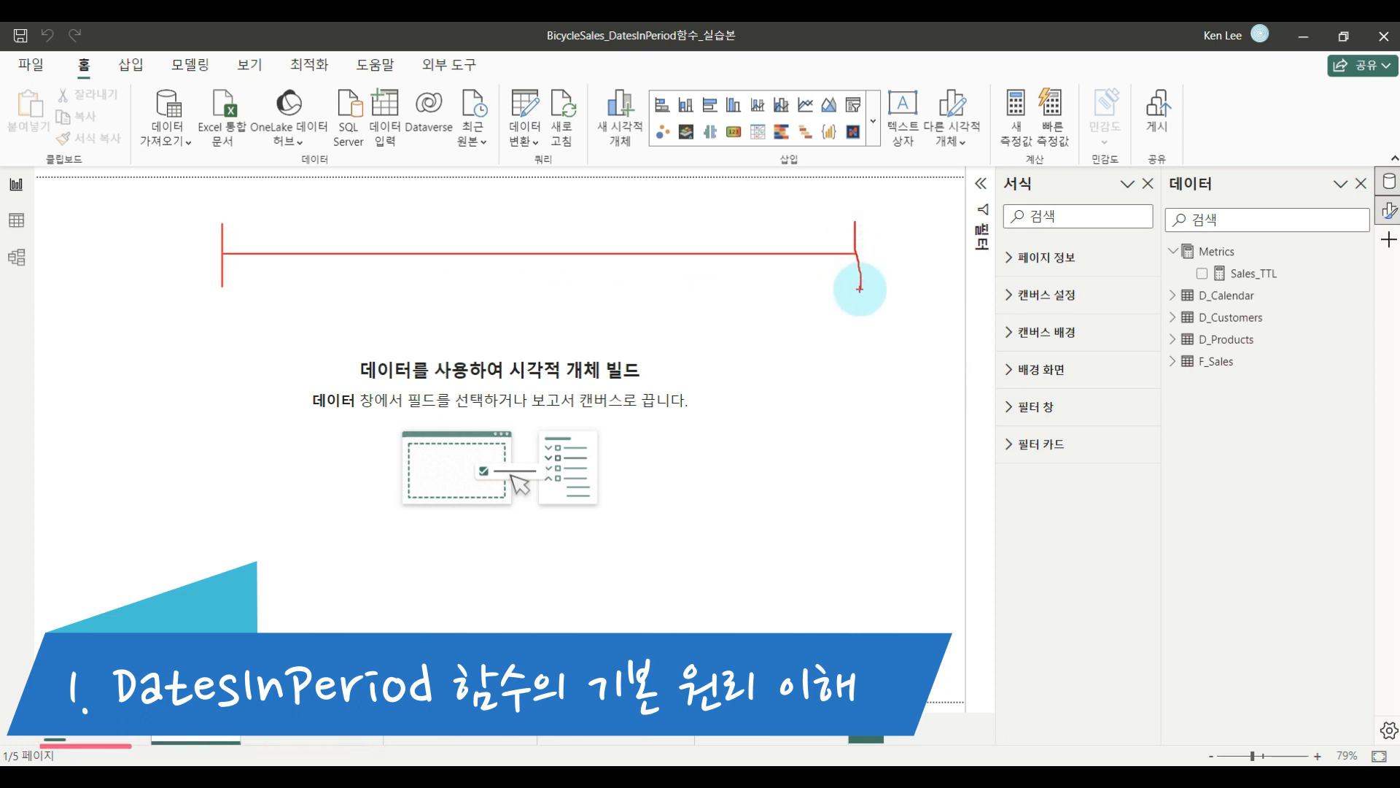
{"action": "mouse_move", "coordinate": [554, 261]}
{"action": "left_mouse_down"}
{"action": "mouse_move", "coordinate": [511, 191]}
{"action": "mouse_move", "coordinate": [391, 234]}
{"action": "mouse_move", "coordinate": [427, 238]}
{"action": "left_mouse_up"}
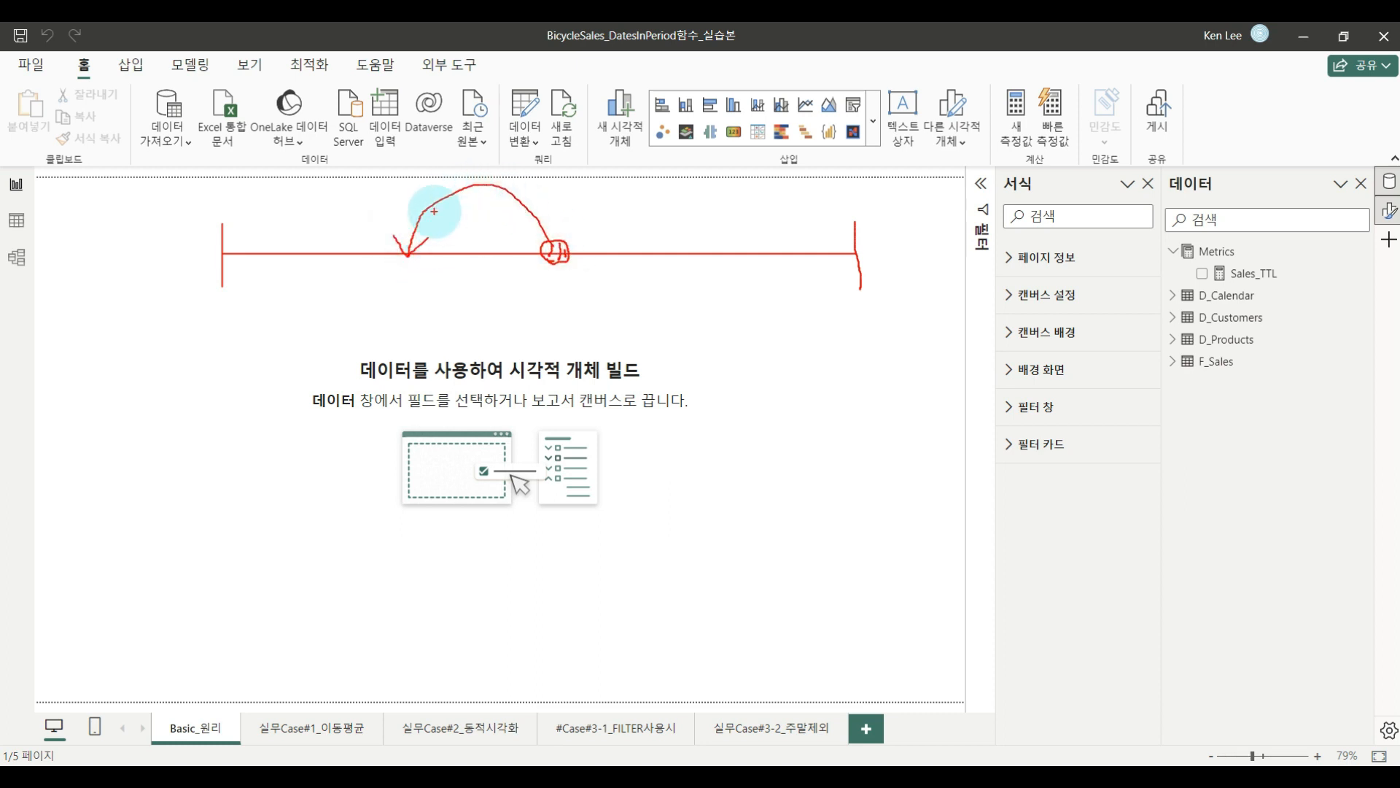
{"action": "mouse_move", "coordinate": [437, 207]}
{"action": "left_mouse_down"}
{"action": "mouse_move", "coordinate": [432, 247]}
{"action": "mouse_move", "coordinate": [520, 247]}
{"action": "mouse_move", "coordinate": [634, 212]}
{"action": "mouse_move", "coordinate": [697, 251]}
{"action": "mouse_move", "coordinate": [658, 258]}
{"action": "left_mouse_up"}
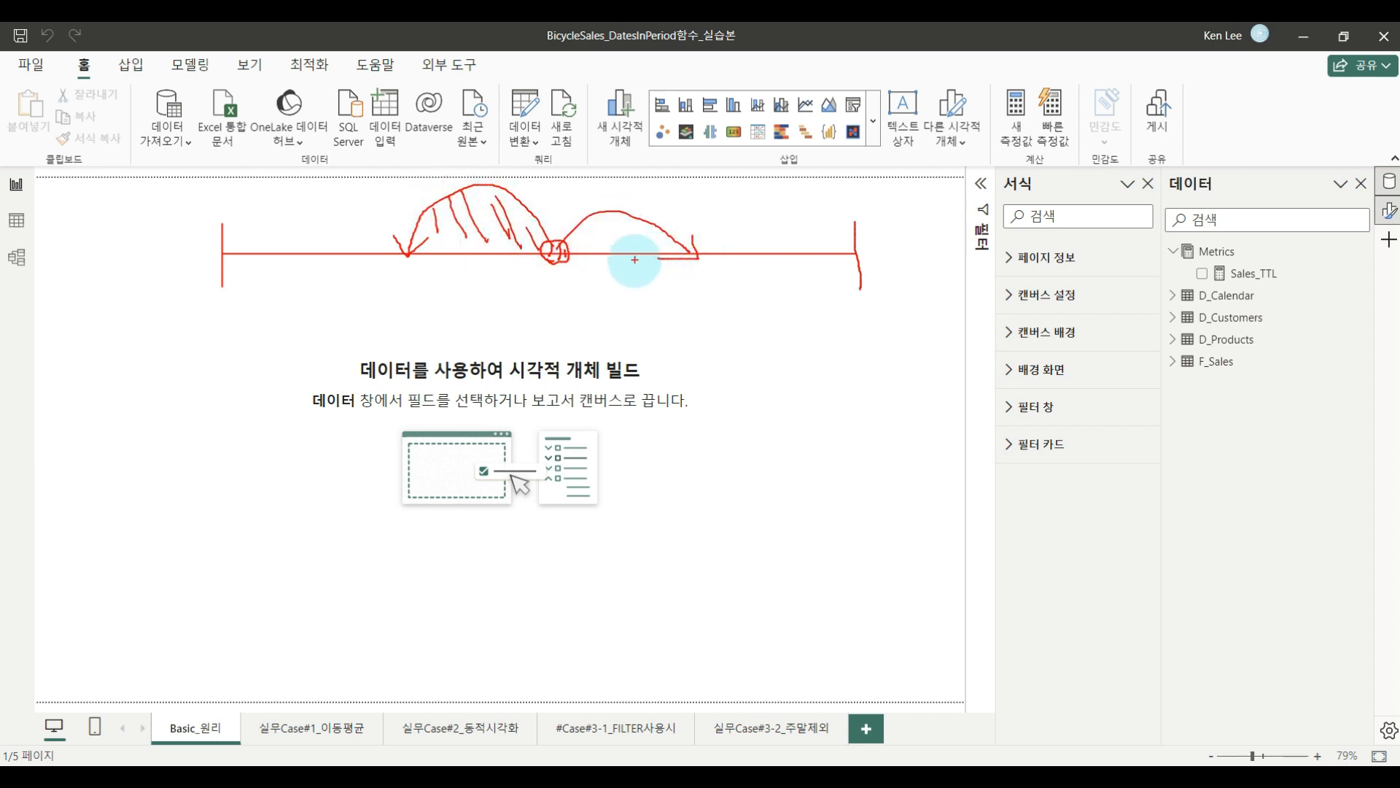
{"action": "mouse_move", "coordinate": [591, 221]}
{"action": "left_mouse_down"}
{"action": "mouse_move", "coordinate": [575, 243]}
{"action": "mouse_move", "coordinate": [623, 249]}
{"action": "left_mouse_up"}
{"action": "left_click_drag", "start_coordinate": [656, 234], "coordinate": [645, 250]}
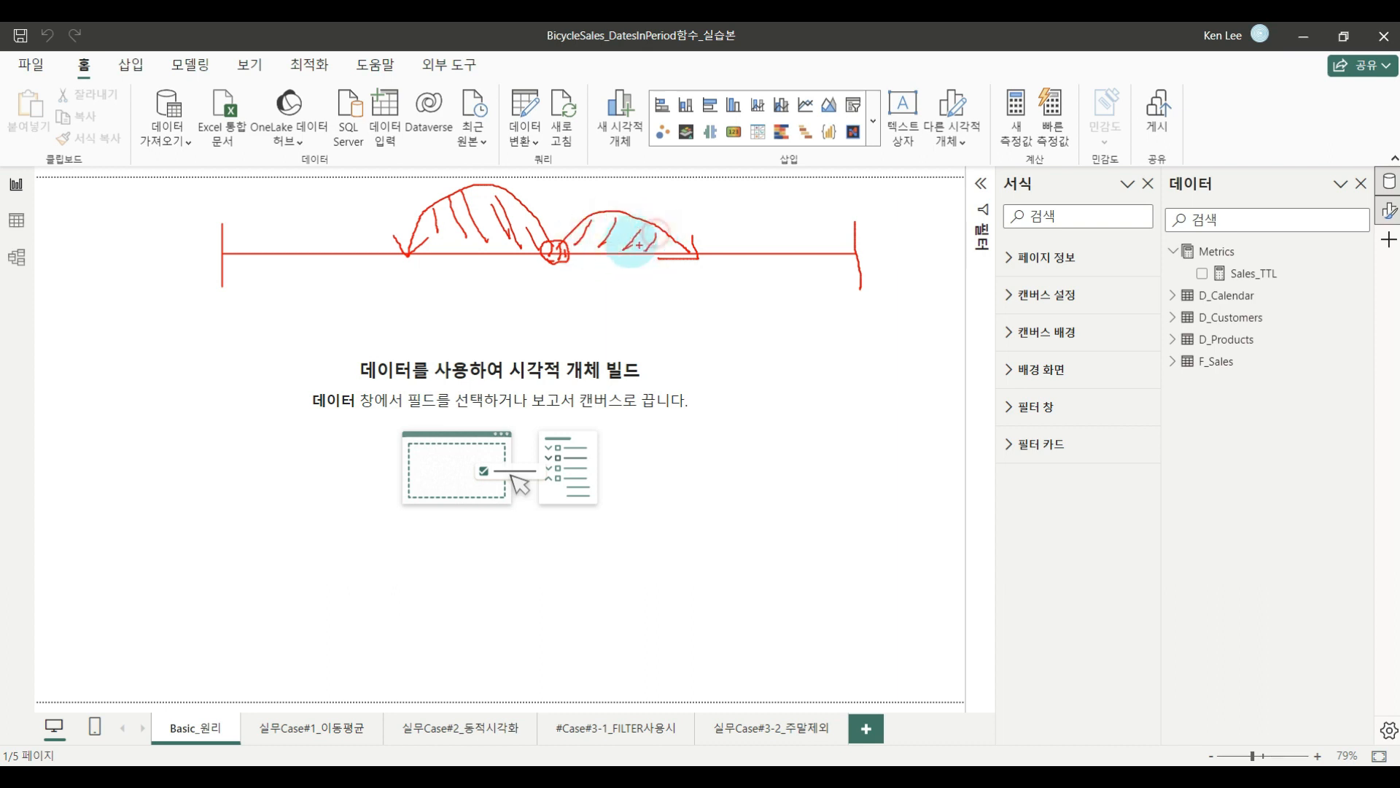
{"action": "left_click_drag", "start_coordinate": [573, 220], "coordinate": [631, 244]}
{"action": "left_click_drag", "start_coordinate": [622, 229], "coordinate": [651, 242]}
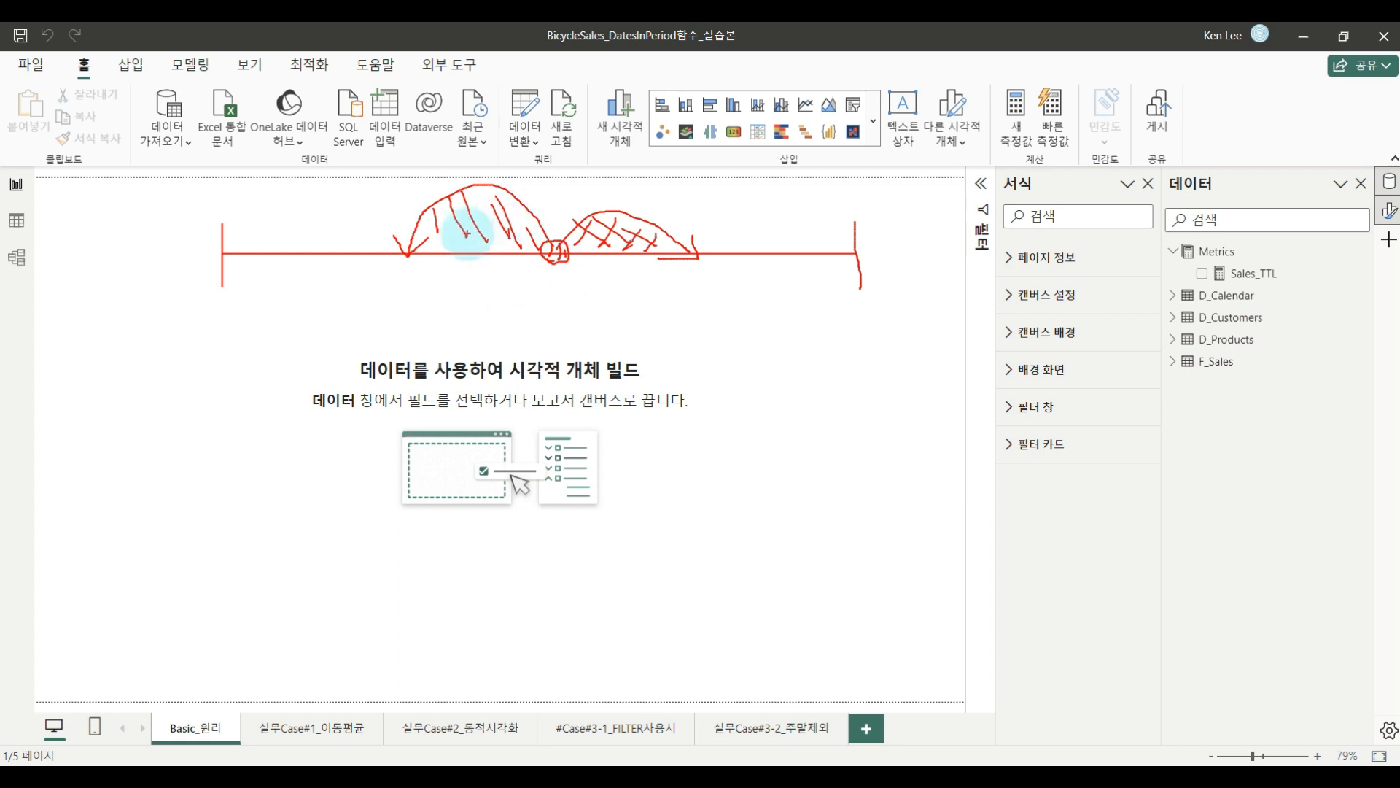
{"action": "left_click_drag", "start_coordinate": [393, 235], "coordinate": [391, 278]}
{"action": "left_click_drag", "start_coordinate": [755, 228], "coordinate": [759, 284]}
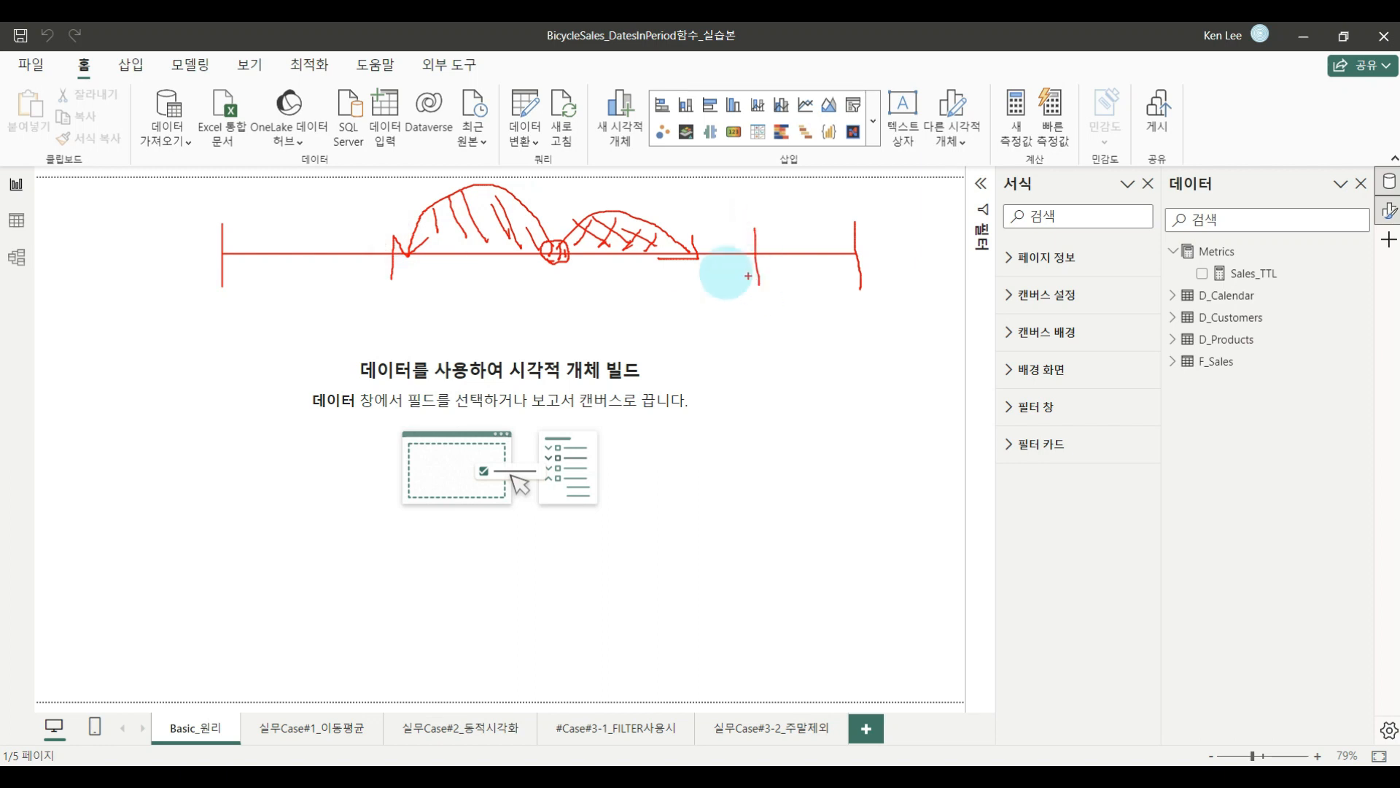
{"action": "mouse_move", "coordinate": [572, 273]}
{"action": "left_mouse_down"}
{"action": "mouse_move", "coordinate": [557, 281]}
{"action": "mouse_move", "coordinate": [540, 237]}
{"action": "mouse_move", "coordinate": [403, 256]}
{"action": "left_mouse_up"}
{"action": "mouse_move", "coordinate": [390, 226]}
{"action": "left_mouse_down"}
{"action": "mouse_move", "coordinate": [394, 245]}
{"action": "mouse_move", "coordinate": [434, 243]}
{"action": "left_mouse_up"}
{"action": "mouse_move", "coordinate": [560, 250]}
{"action": "left_mouse_down"}
{"action": "mouse_move", "coordinate": [698, 255]}
{"action": "mouse_move", "coordinate": [676, 252]}
{"action": "left_mouse_up"}
{"action": "key", "text": "Escape"}
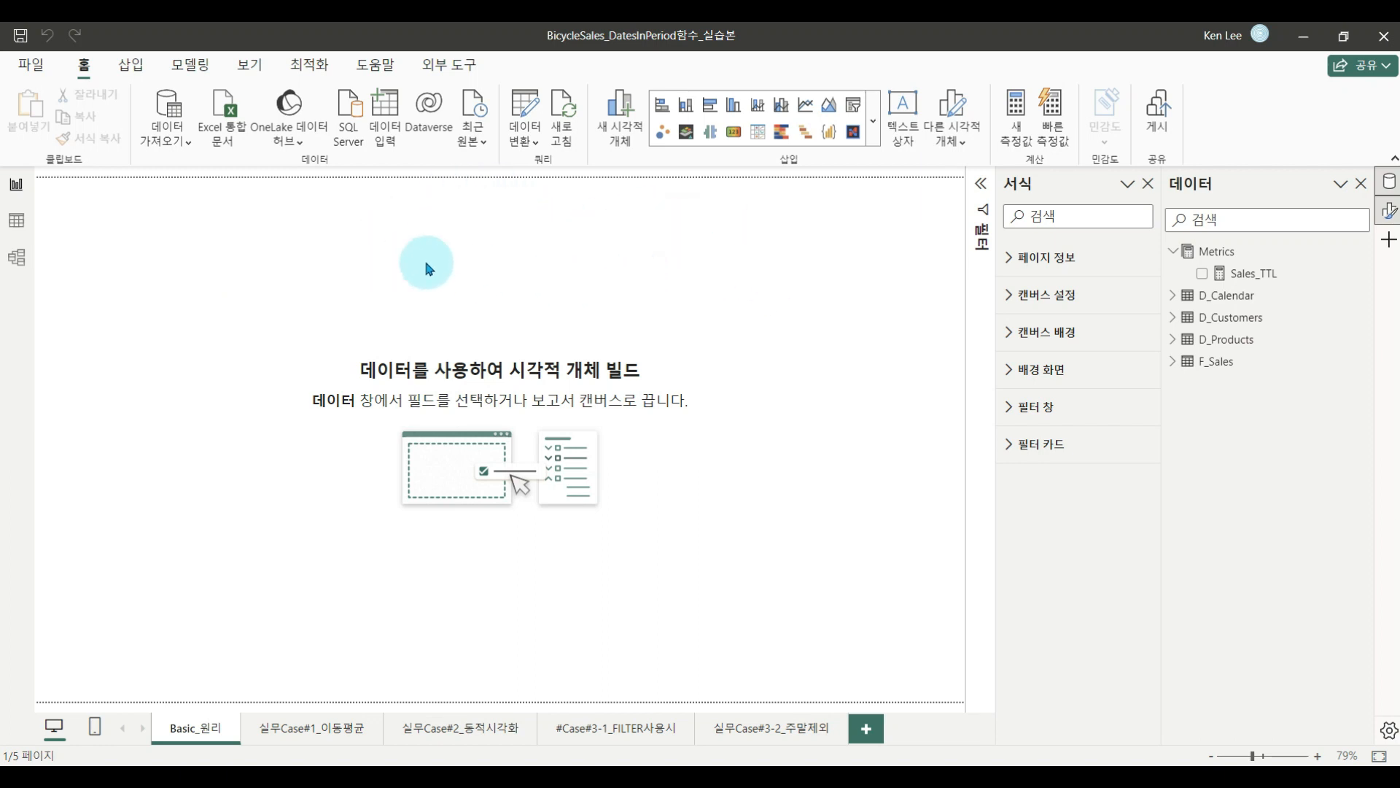
{"action": "left_click", "coordinate": [16, 220]}
{"action": "left_click", "coordinate": [16, 183]}
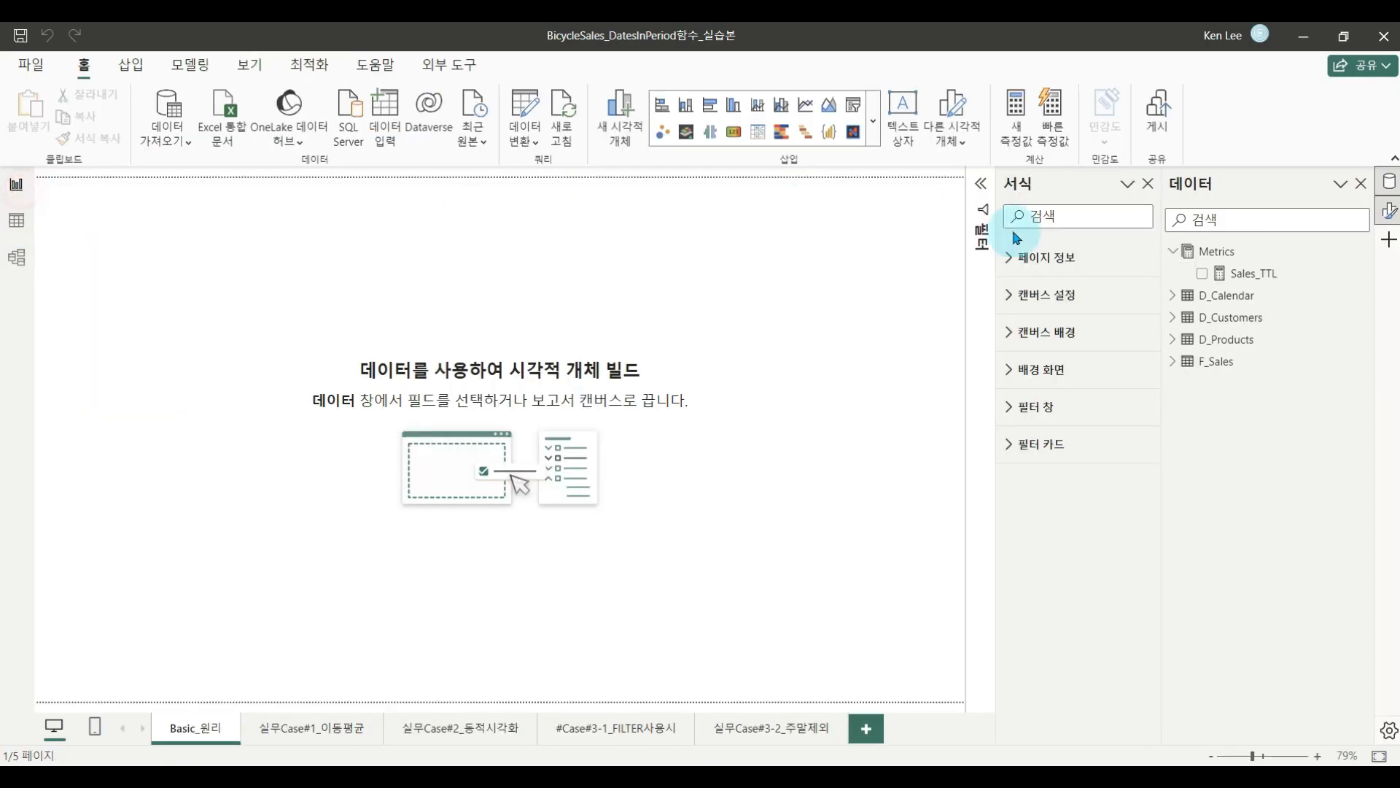
Add a new calculated table and start its formula with the DATESINPERIOD function.
{"action": "left_click", "coordinate": [190, 64]}
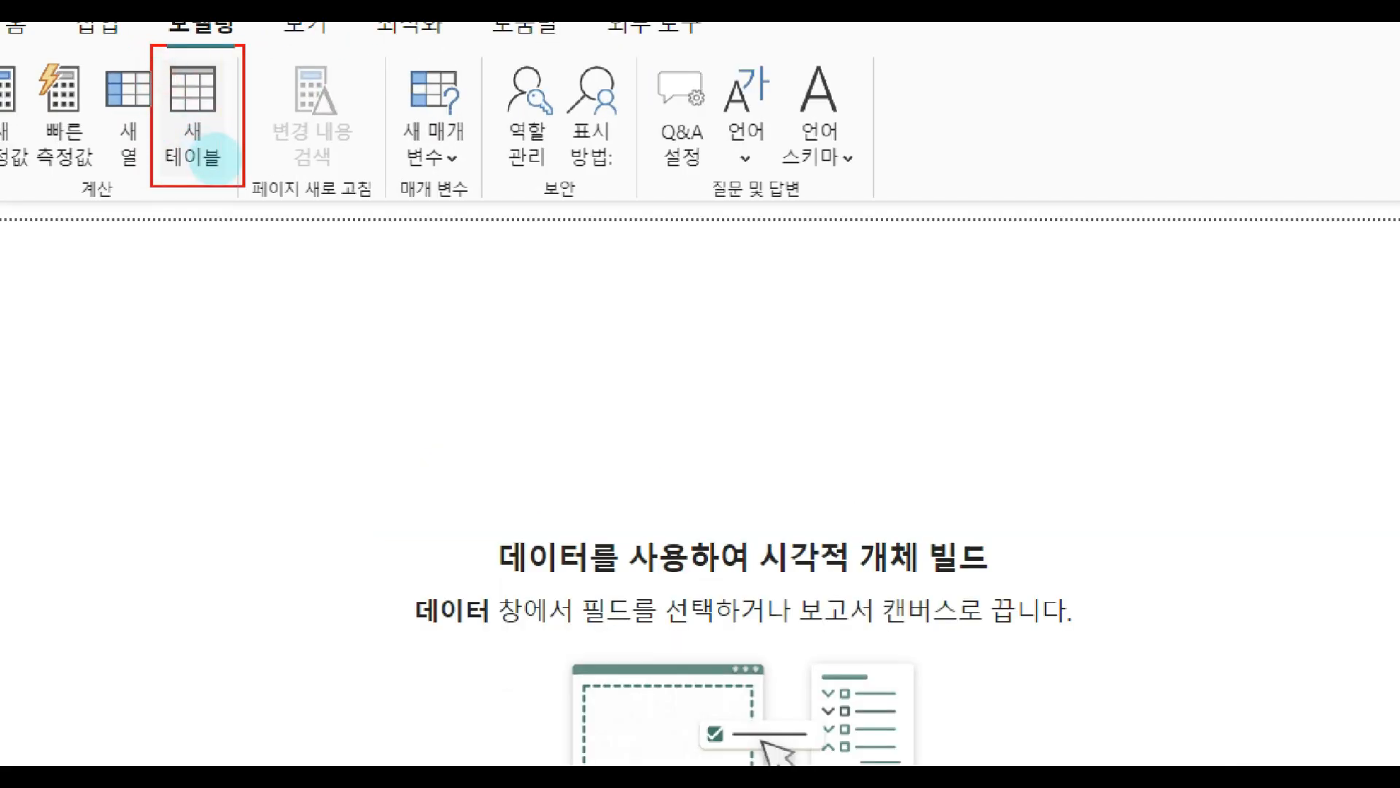
{"action": "left_click", "coordinate": [213, 156]}
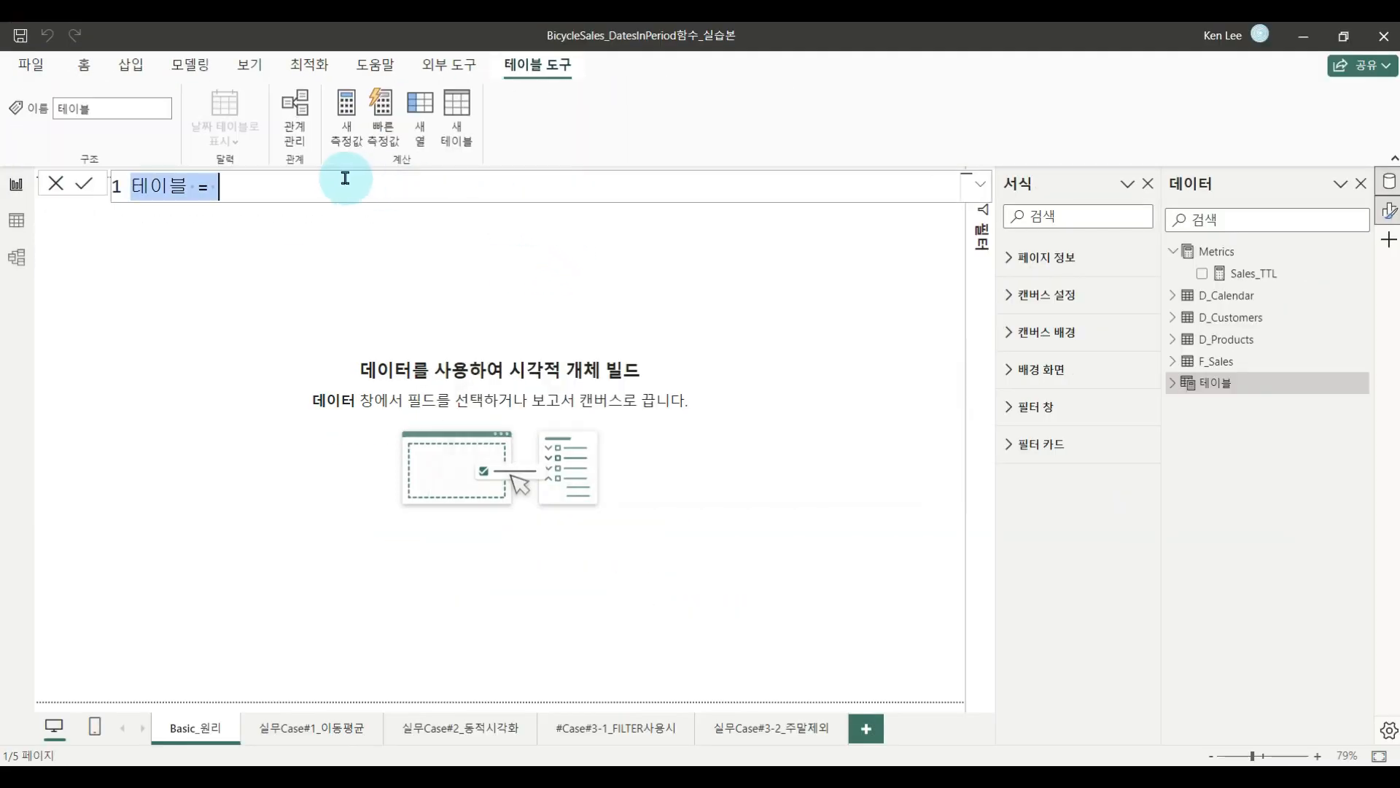
{"action": "left_click", "coordinate": [325, 185]}
{"action": "type", "text": "F"}
{"action": "key", "text": "BackSpace"}
{"action": "type", "text": "datesin"}
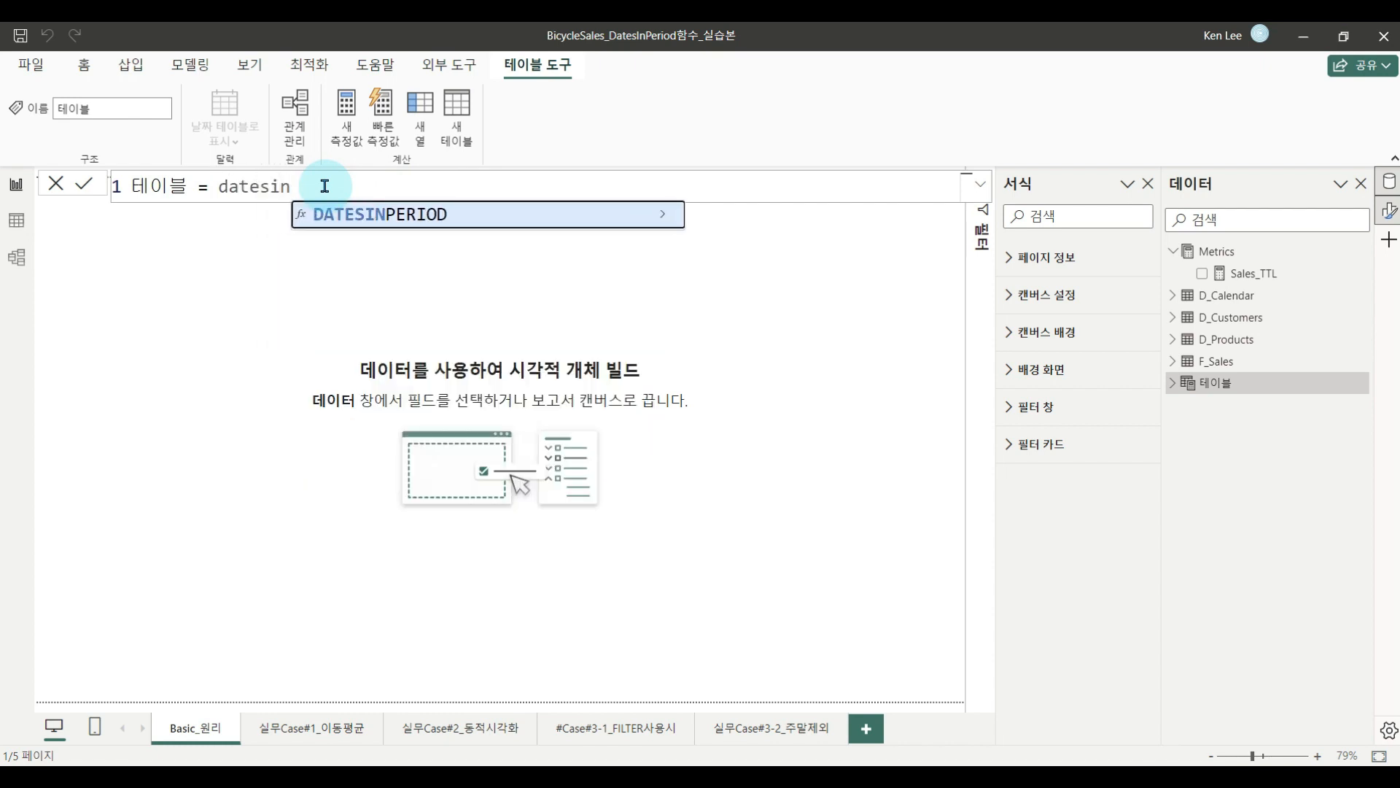
{"action": "key", "text": "Tab"}
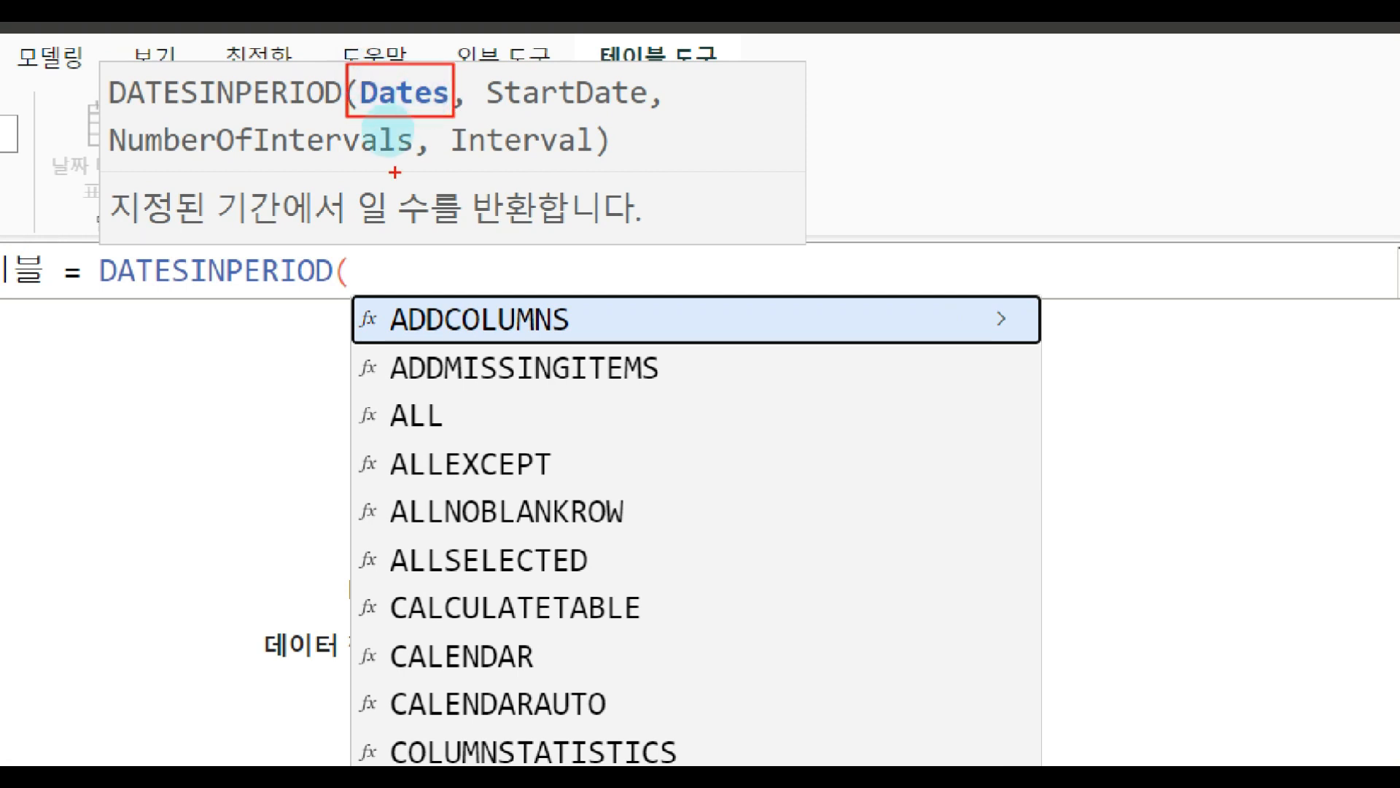
{"action": "key", "text": "Escape"}
Enter D_Calendar[Date] as the Dates argument of DATESINPERIOD.
{"action": "type", "text": "calen"}
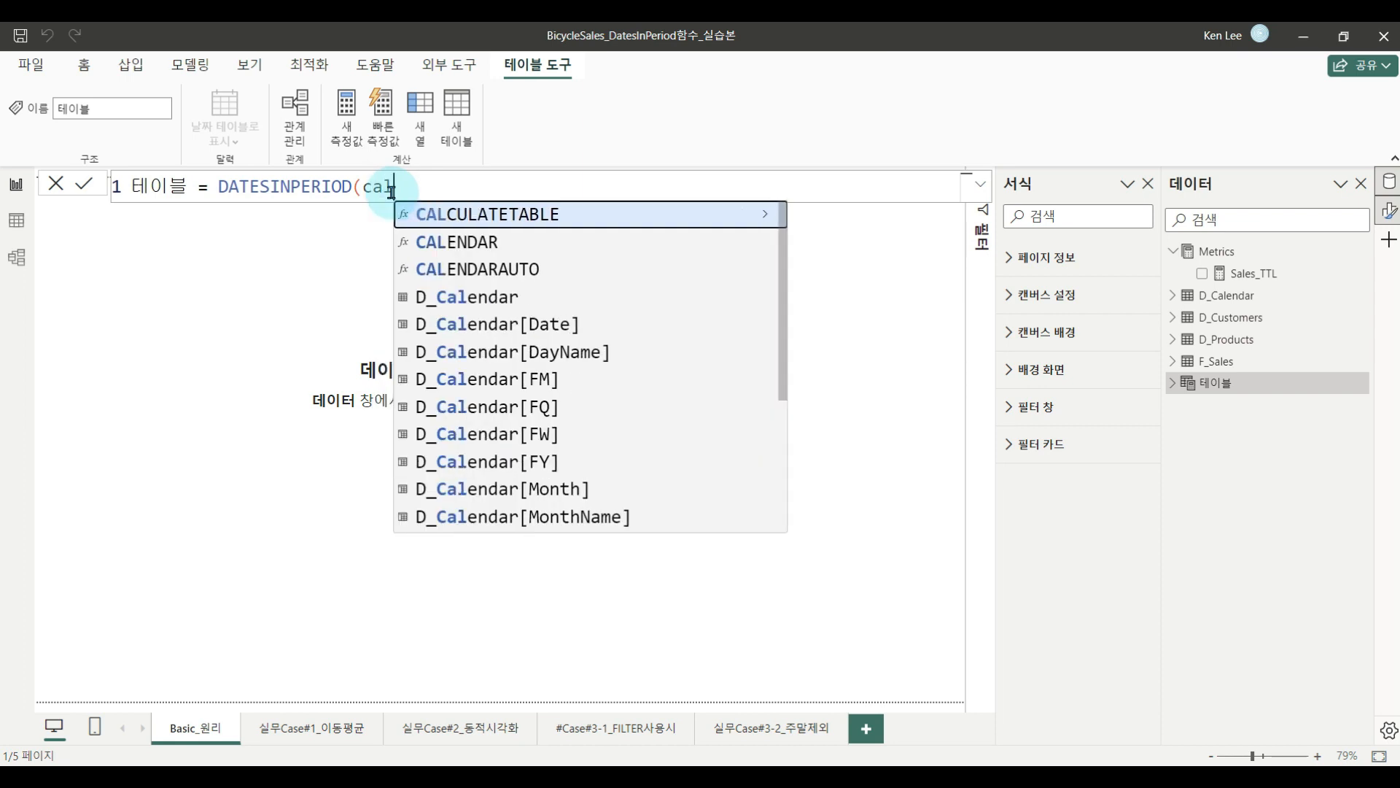
{"action": "key", "text": "Down"}
{"action": "key", "text": "Down"}
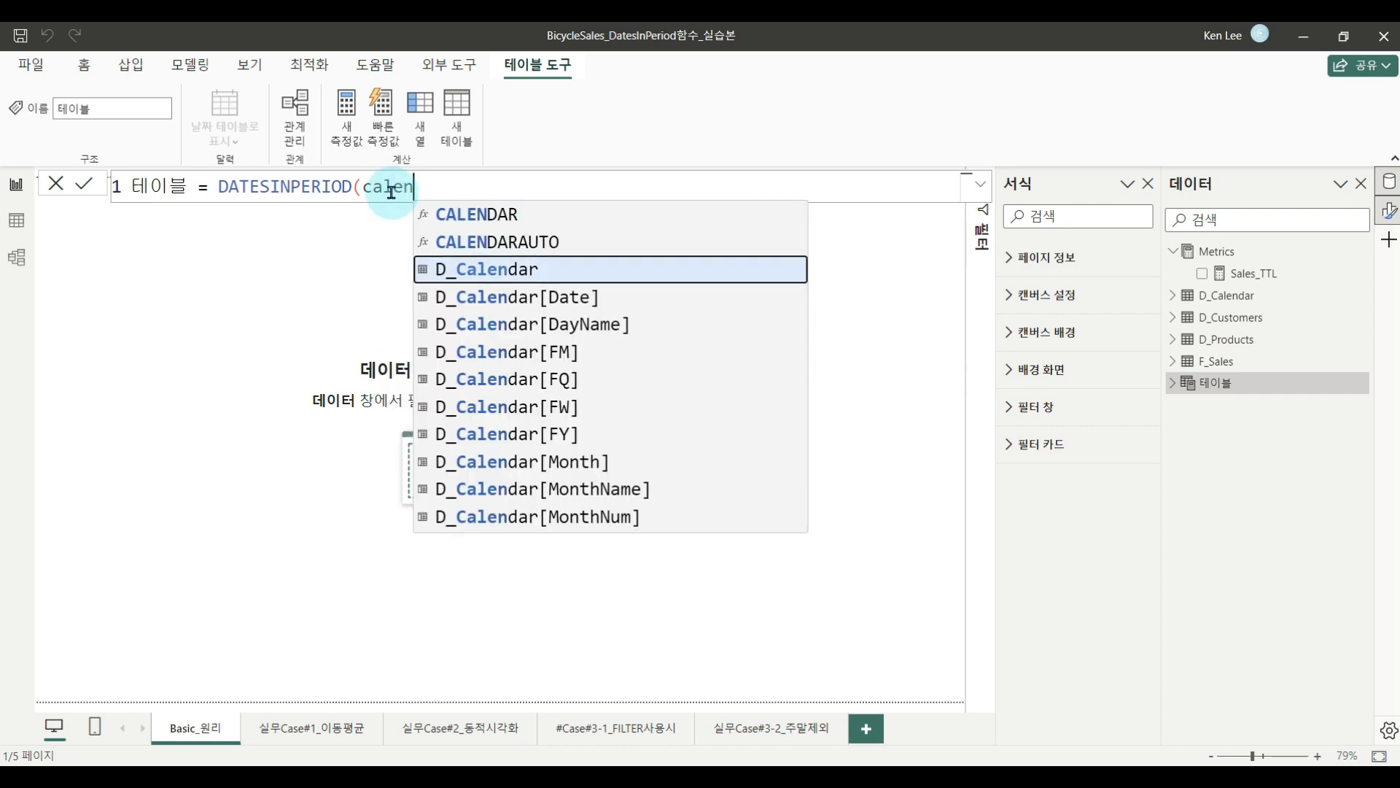
{"action": "key", "text": "Down"}
{"action": "key", "text": "Tab"}
{"action": "type", "text": ","}
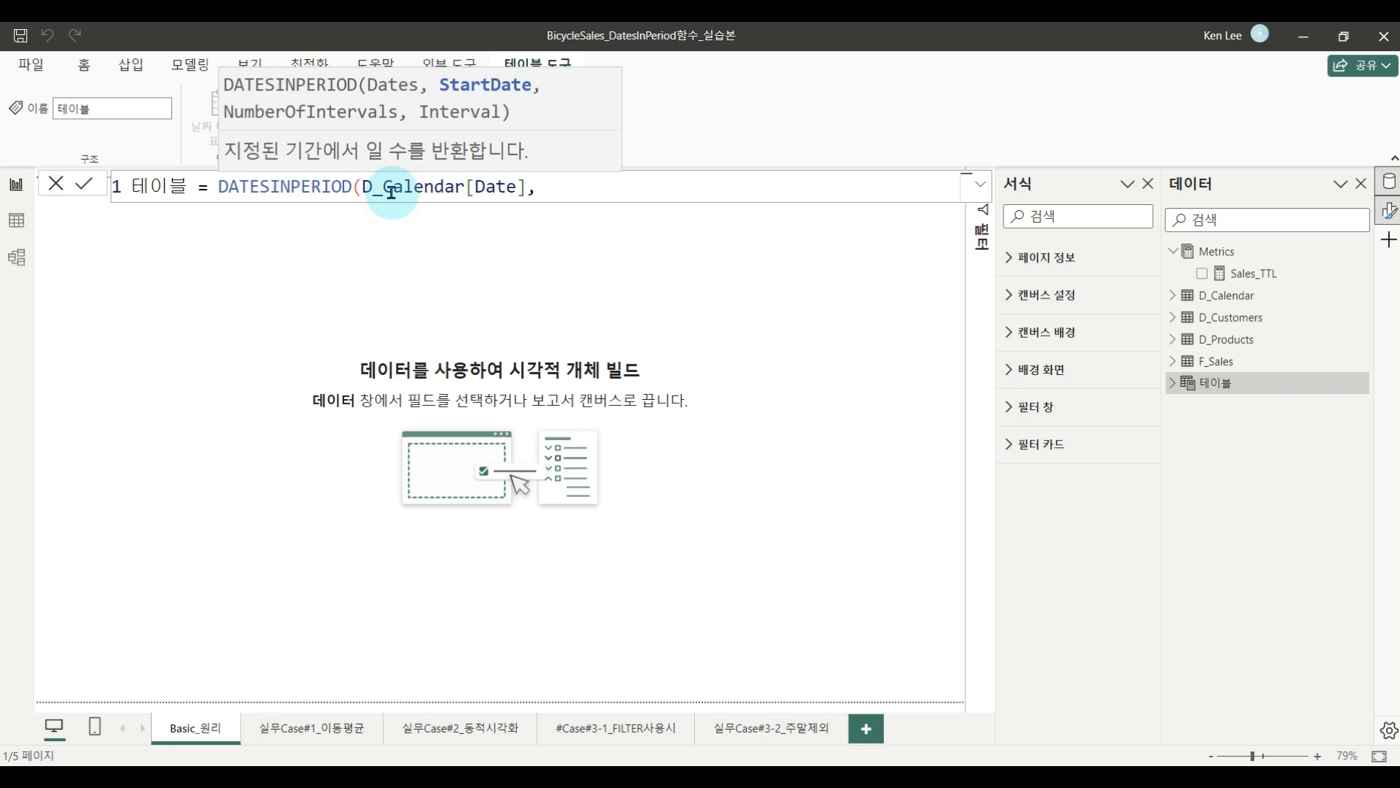
Complete the formula with DATE(2019,6,17), -7 and DAY, and display the resulting table in the table view.
{"action": "type", "text": "date"}
{"action": "key", "text": "Tab"}
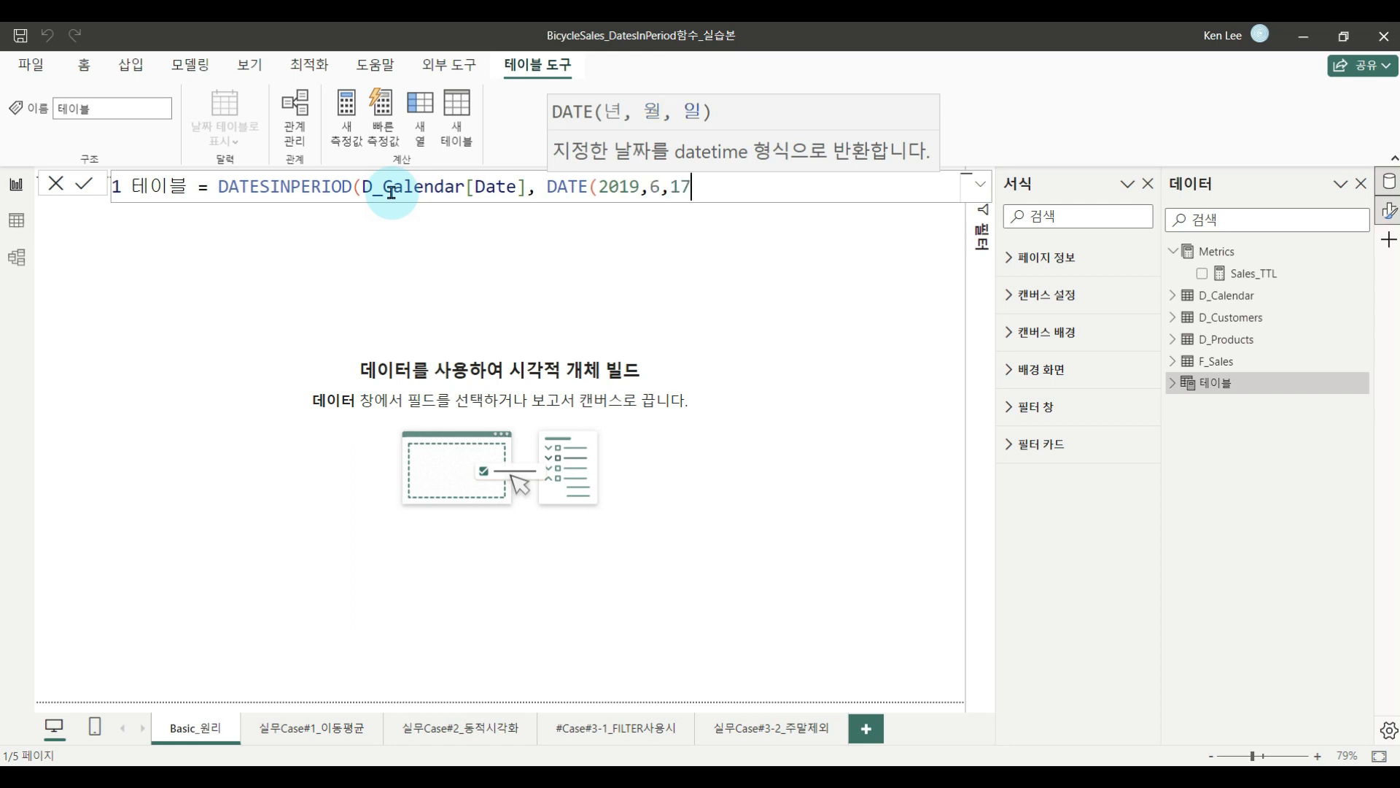
{"action": "type", "text": "), -7"}
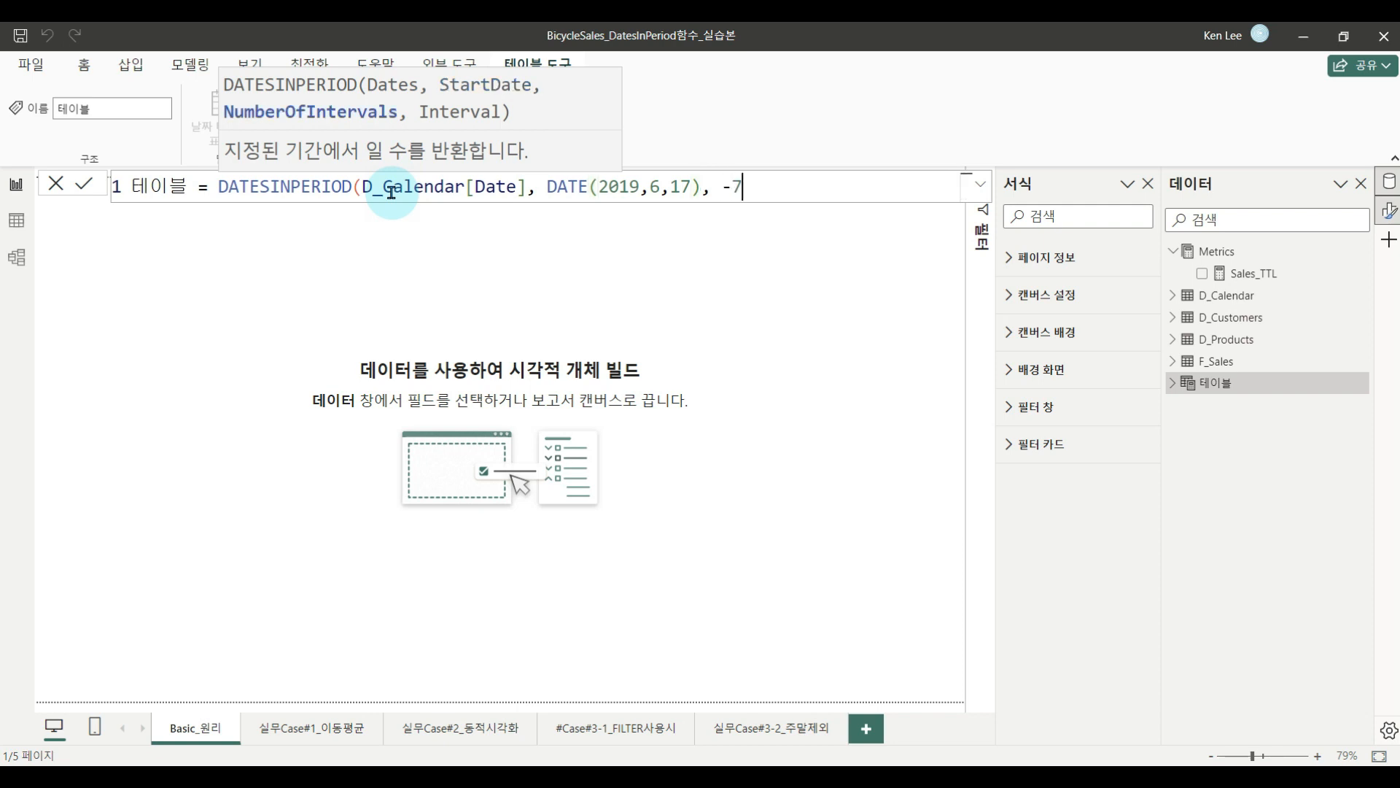
{"action": "type", "text": ","}
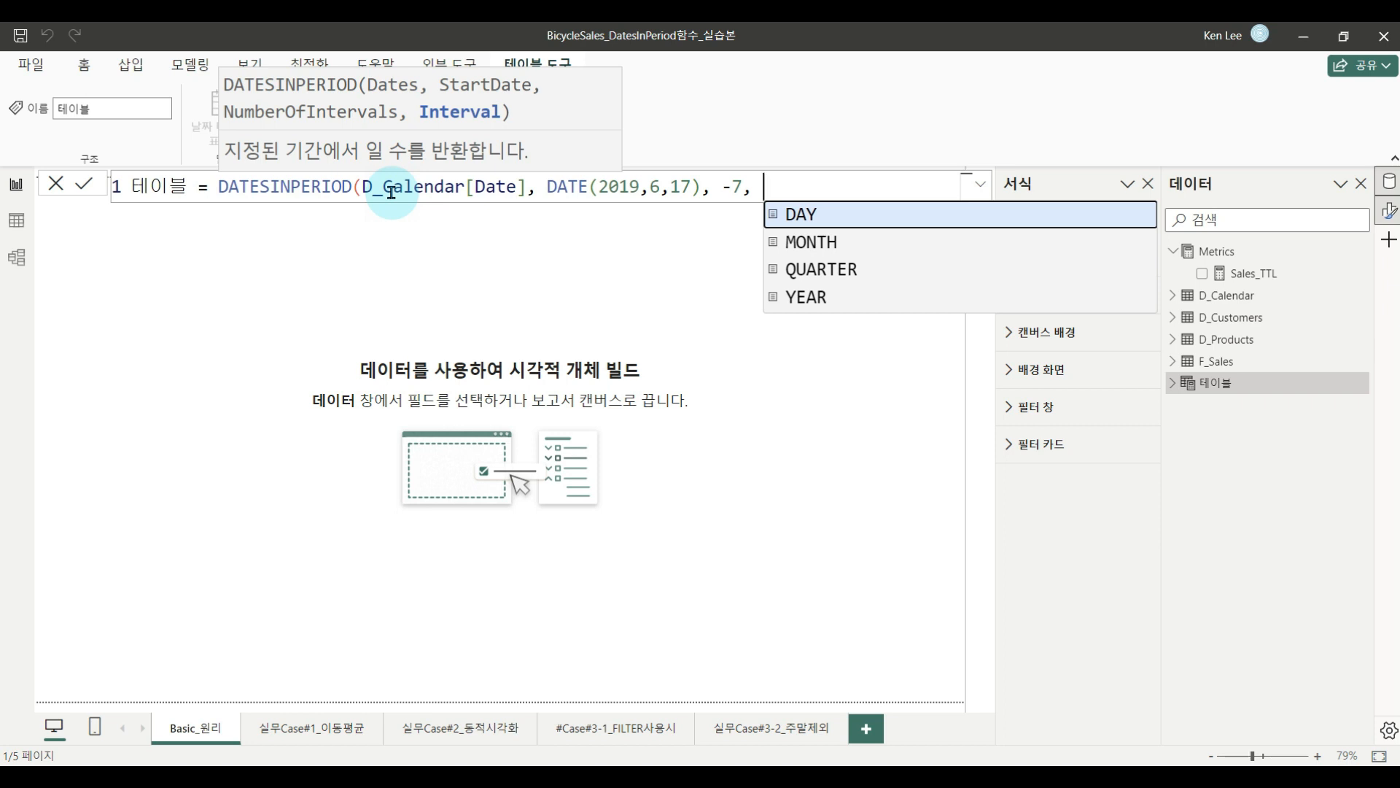
{"action": "key", "text": "Tab"}
{"action": "type", "text": ")"}
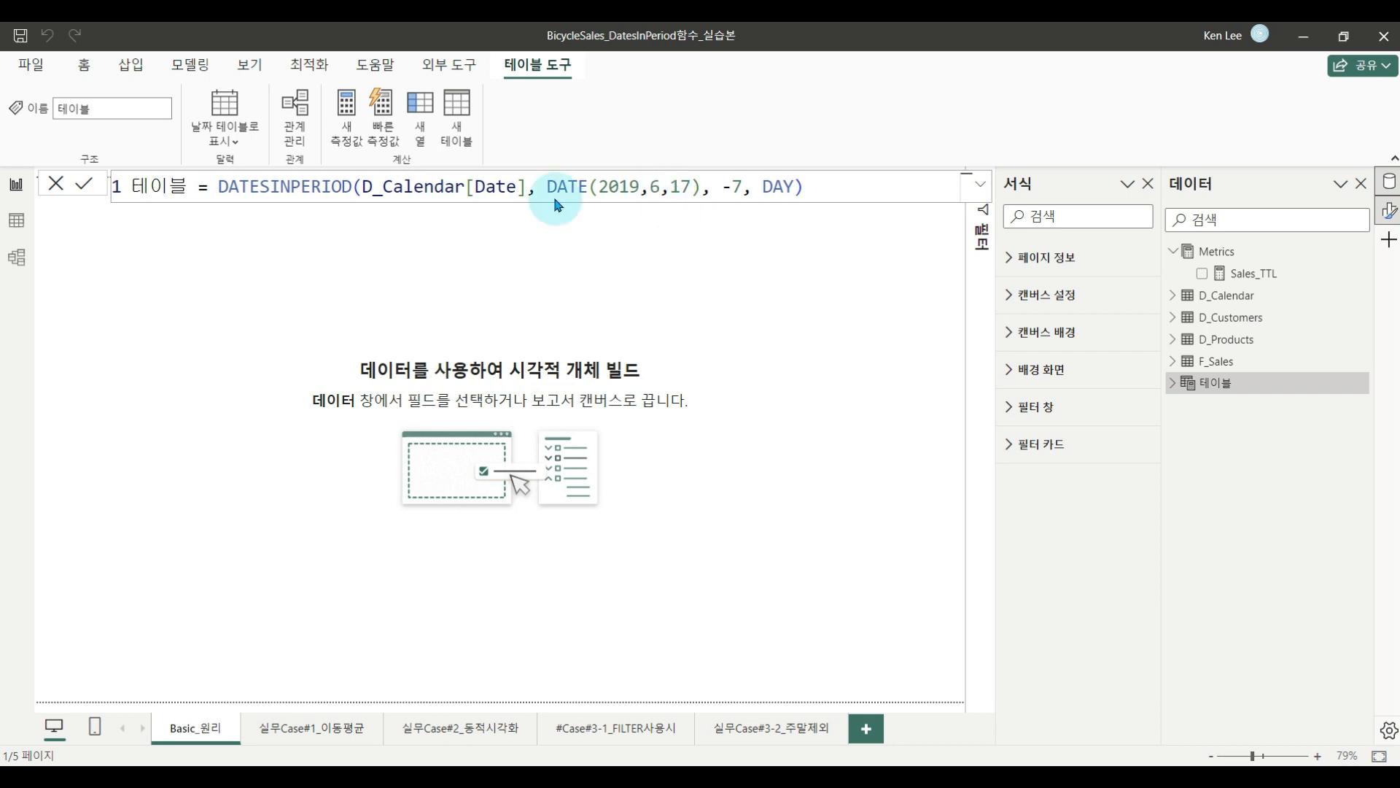
{"action": "left_click", "coordinate": [13, 226]}
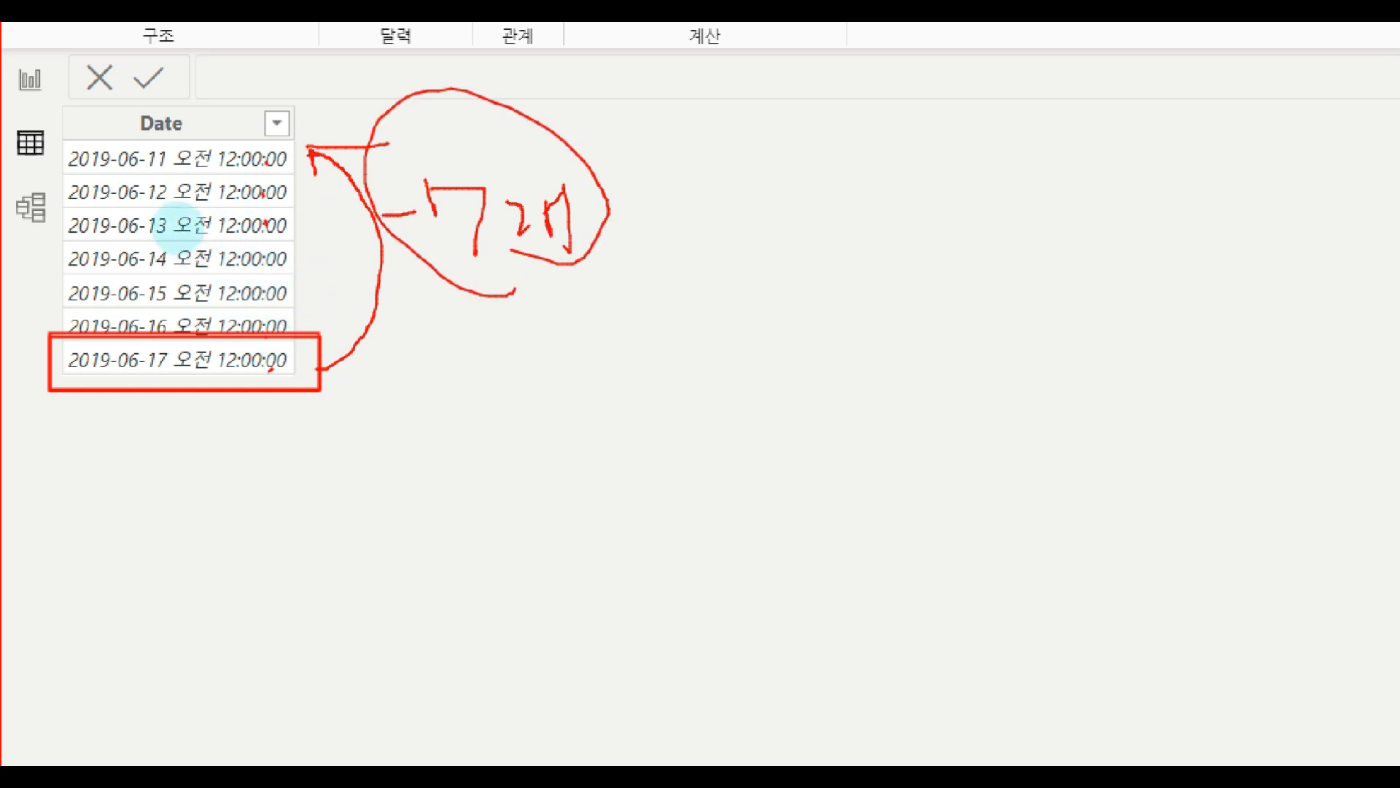
Change the number of intervals in the 테이블 formula to 7, apply it, and check the returned dates.
{"action": "left_click", "coordinate": [1235, 362]}
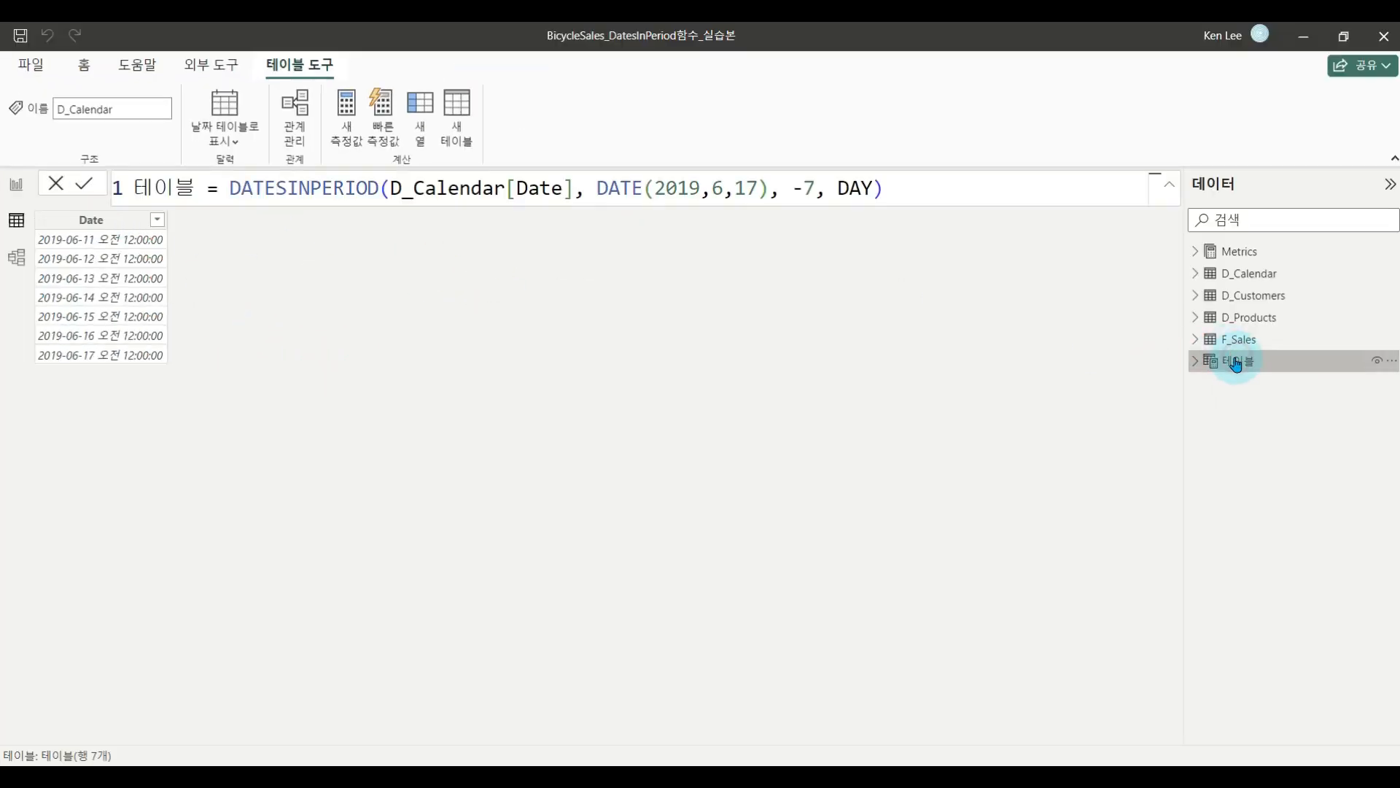
{"action": "left_click", "coordinate": [804, 191]}
{"action": "key", "text": "BackSpace"}
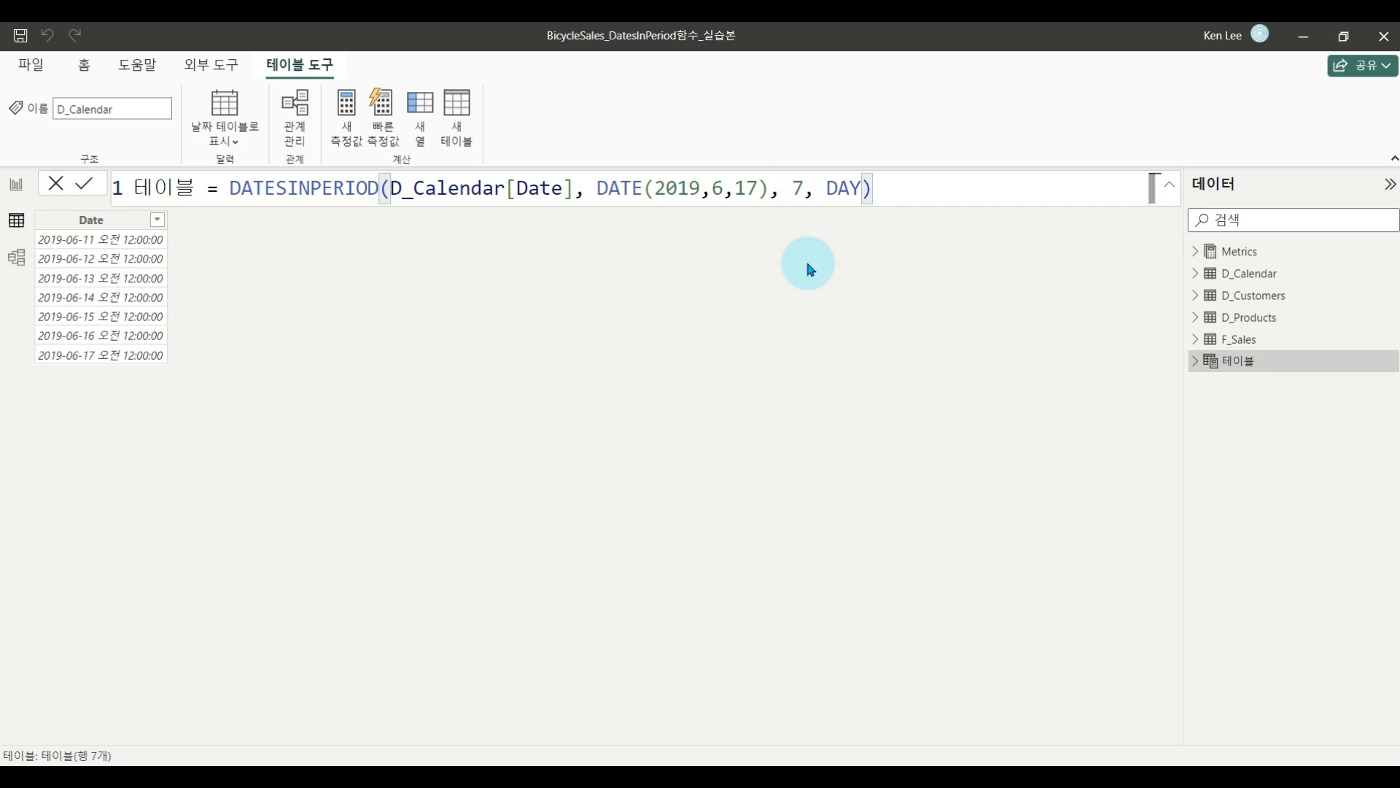
{"action": "key", "text": "Return"}
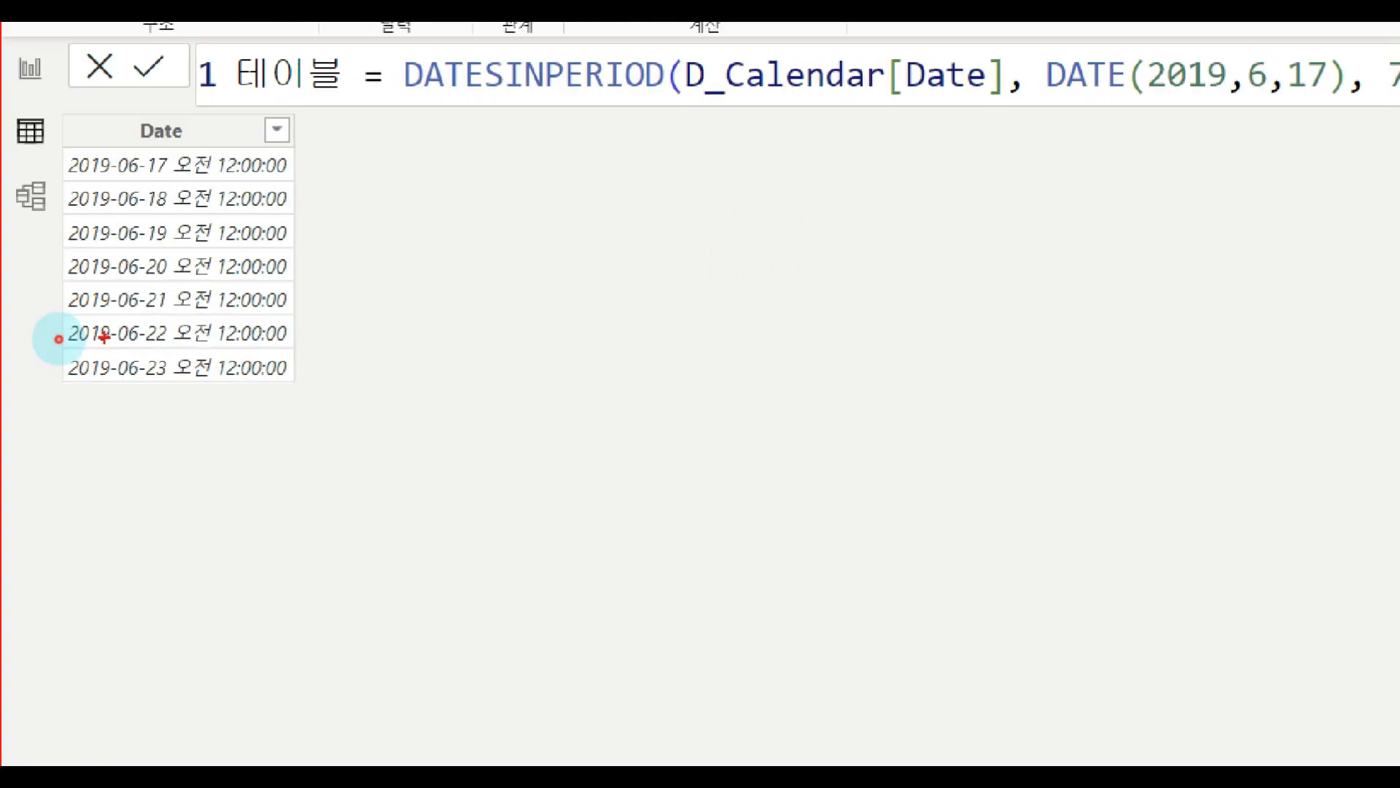
{"action": "left_click_drag", "start_coordinate": [54, 226], "coordinate": [120, 375]}
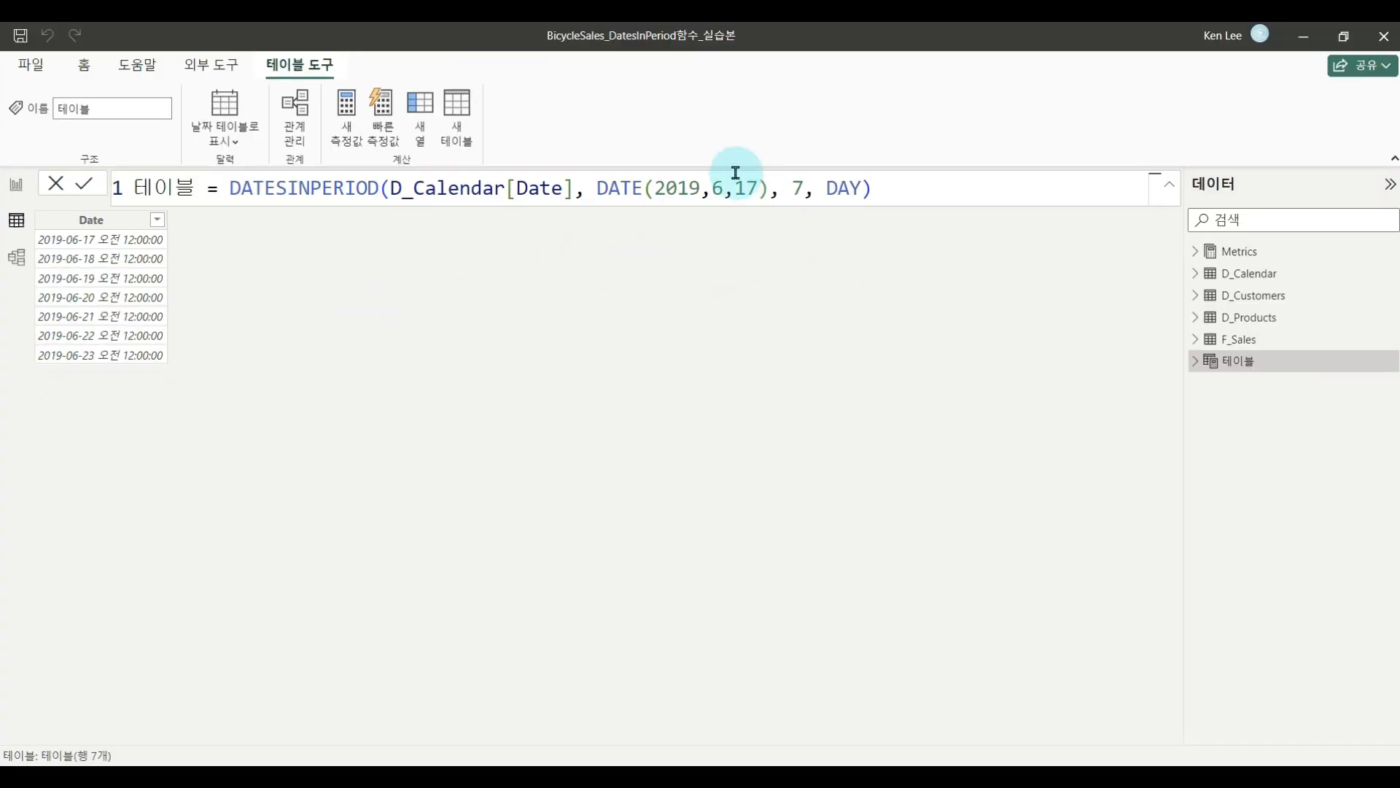
Change the start date in the table formula to DATE(2019,3,5).
{"action": "left_click", "coordinate": [811, 171]}
{"action": "key", "text": "BackSpace"}
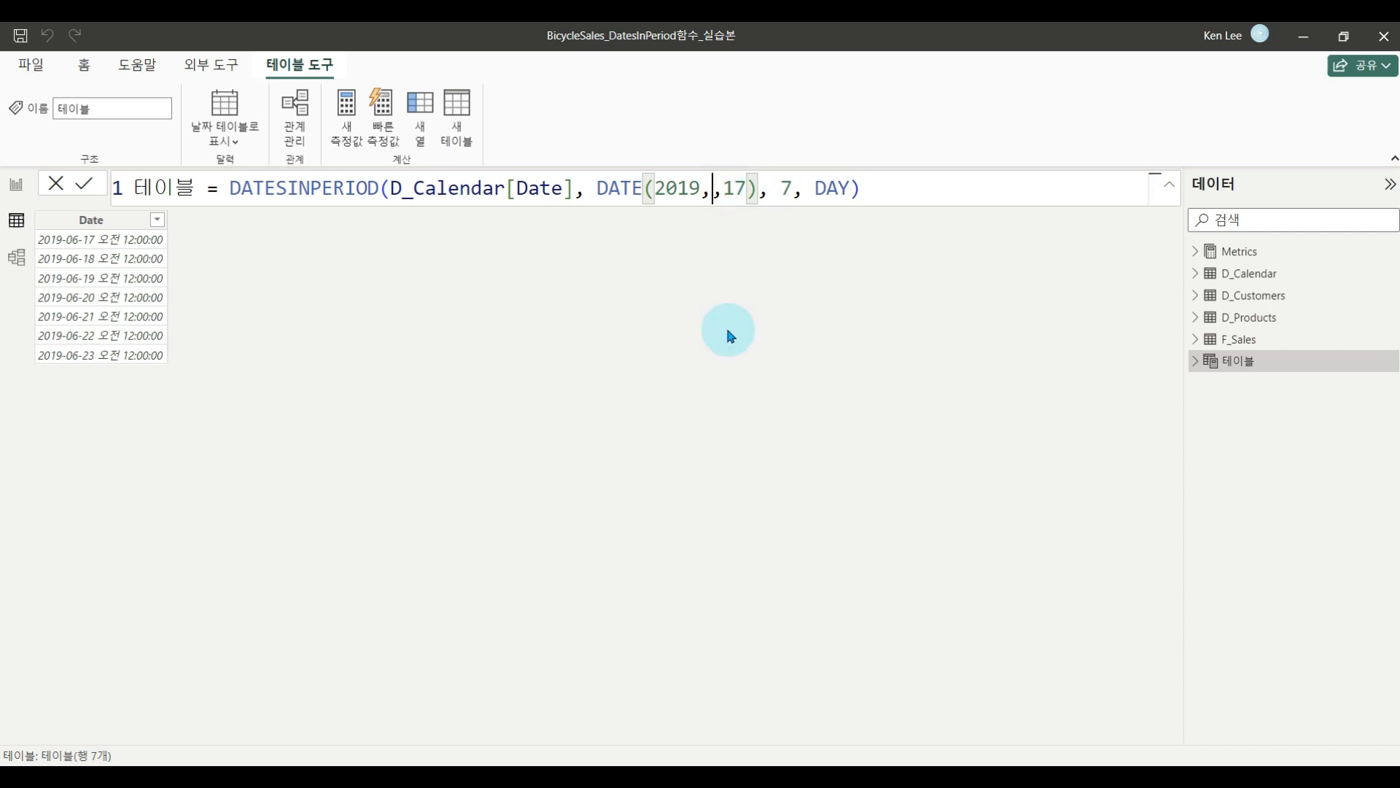
{"action": "type", "text": "3"}
{"action": "key", "text": "BackSpace"}
{"action": "key", "text": "BackSpace"}
{"action": "type", "text": "5"}
Set the number of intervals in the DATESINPERIOD formula to -1.
{"action": "key", "text": "Right"}
{"action": "key", "text": "Right"}
{"action": "key", "text": "Right"}
{"action": "key", "text": "Right"}
{"action": "key", "text": "BackSpace"}
{"action": "type", "text": "1"}
{"action": "key", "text": "BackSpace"}
{"action": "type", "text": "-1"}
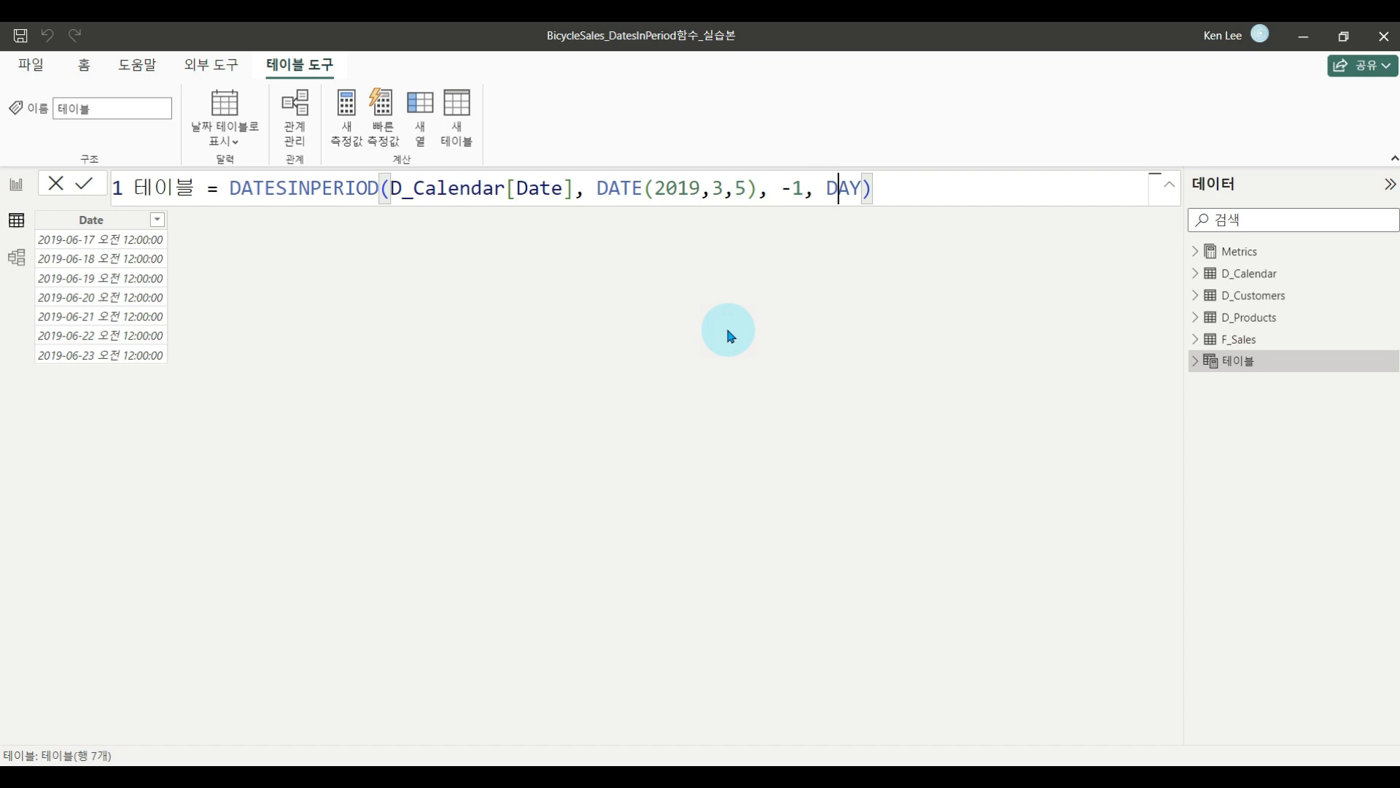
Change the interval unit from DAY to MONTH and apply the table formula.
{"action": "key", "text": "BackSpace"}
{"action": "key", "text": "Delete"}
{"action": "key", "text": "Delete"}
{"action": "type", "text": "mon"}
{"action": "key", "text": "Tab"}
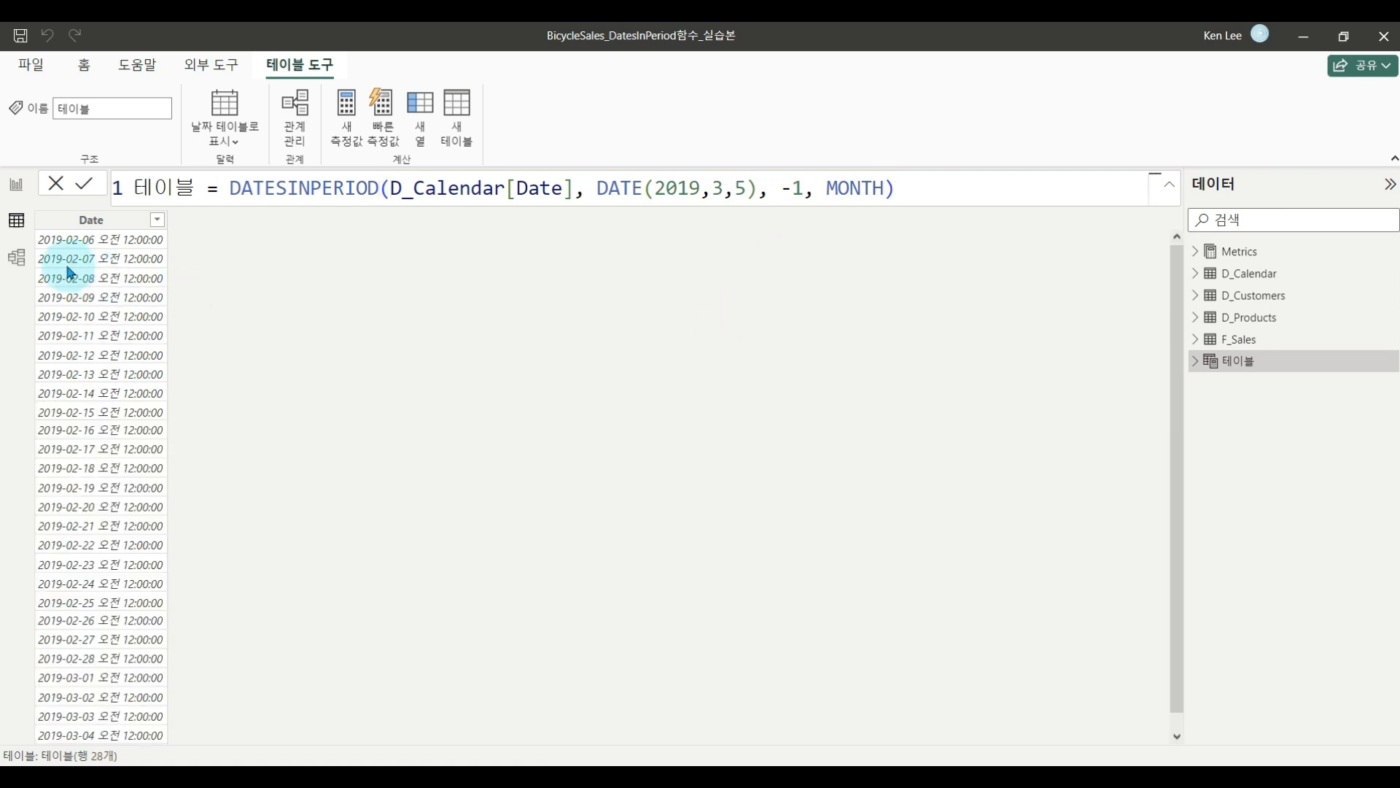
{"action": "key", "text": "ctrl+1"}
{"action": "mouse_move", "coordinate": [196, 534]}
{"action": "left_mouse_down"}
{"action": "mouse_move", "coordinate": [210, 510]}
{"action": "mouse_move", "coordinate": [156, 257]}
{"action": "mouse_move", "coordinate": [163, 307]}
{"action": "left_mouse_up"}
{"action": "left_click_drag", "start_coordinate": [155, 264], "coordinate": [197, 264]}
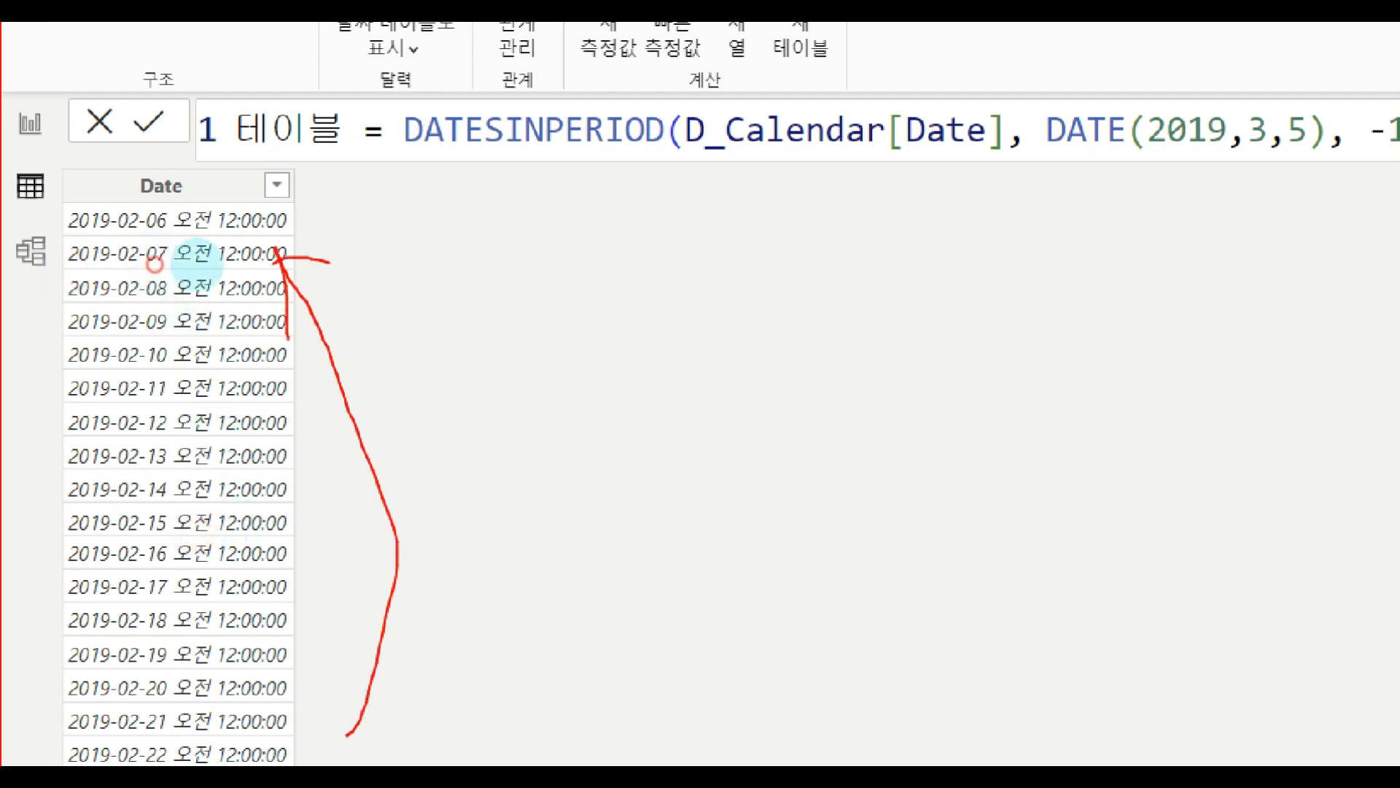
{"action": "left_click_drag", "start_coordinate": [329, 261], "coordinate": [364, 263]}
{"action": "left_click_drag", "start_coordinate": [51, 200], "coordinate": [300, 242]}
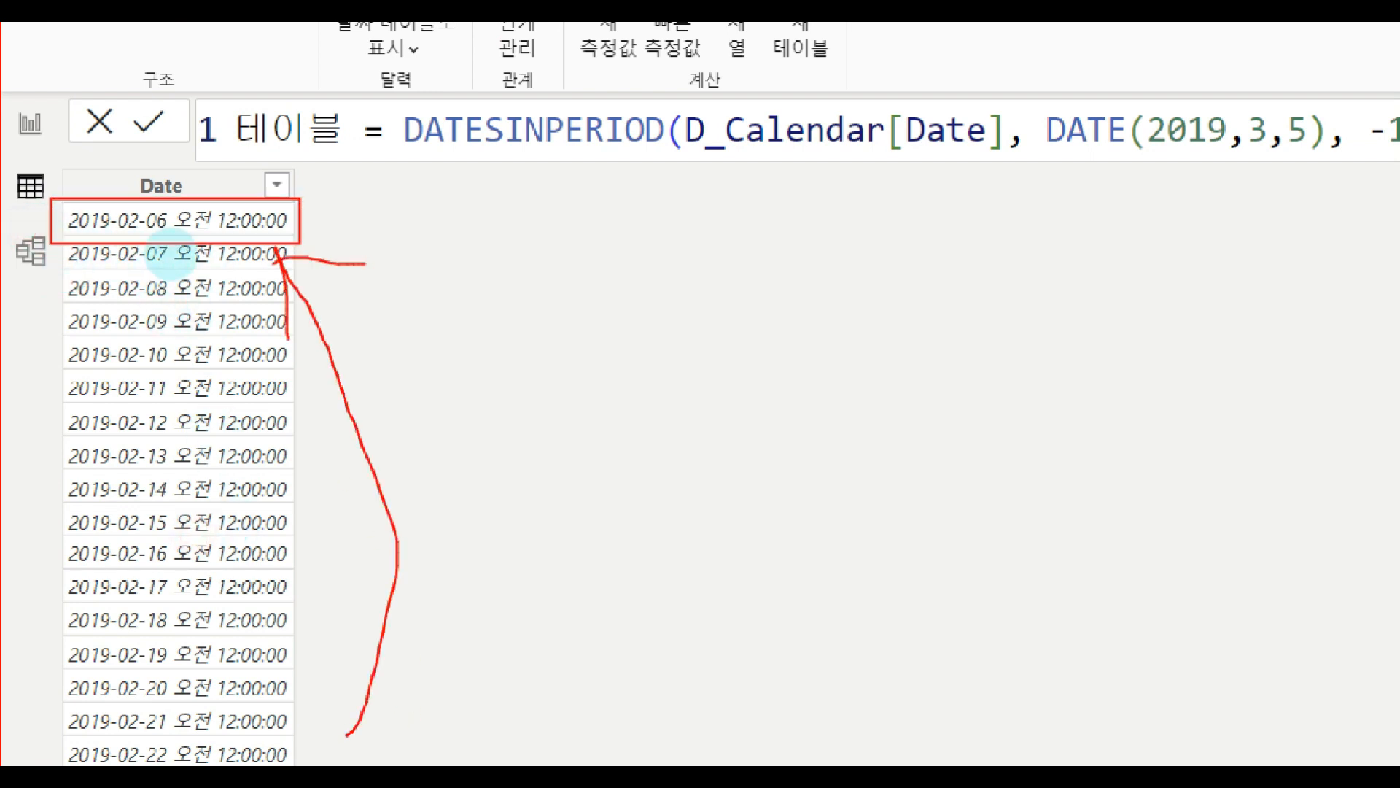
{"action": "mouse_move", "coordinate": [157, 237]}
{"action": "left_mouse_down"}
{"action": "mouse_move", "coordinate": [185, 219]}
{"action": "mouse_move", "coordinate": [175, 255]}
{"action": "left_mouse_up"}
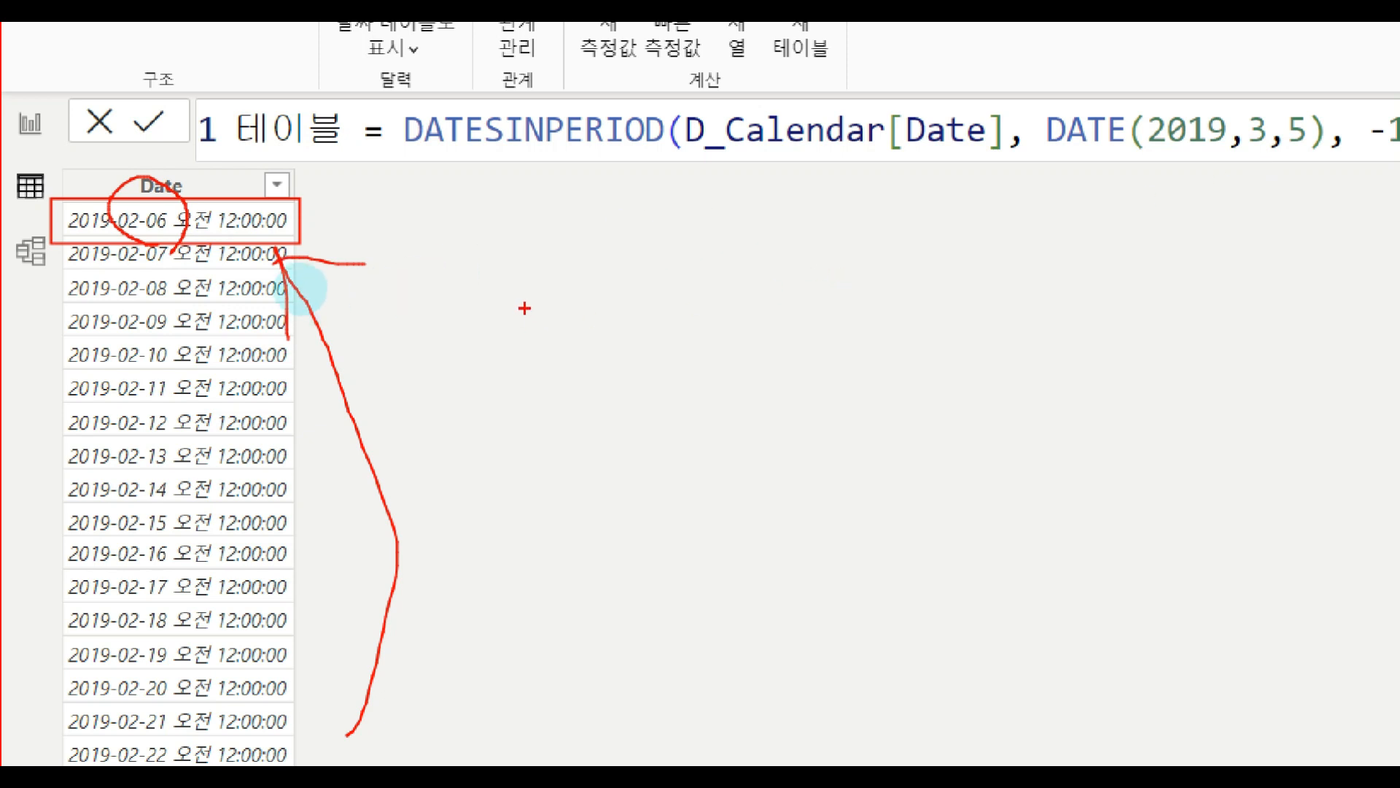
{"action": "key", "text": "Escape"}
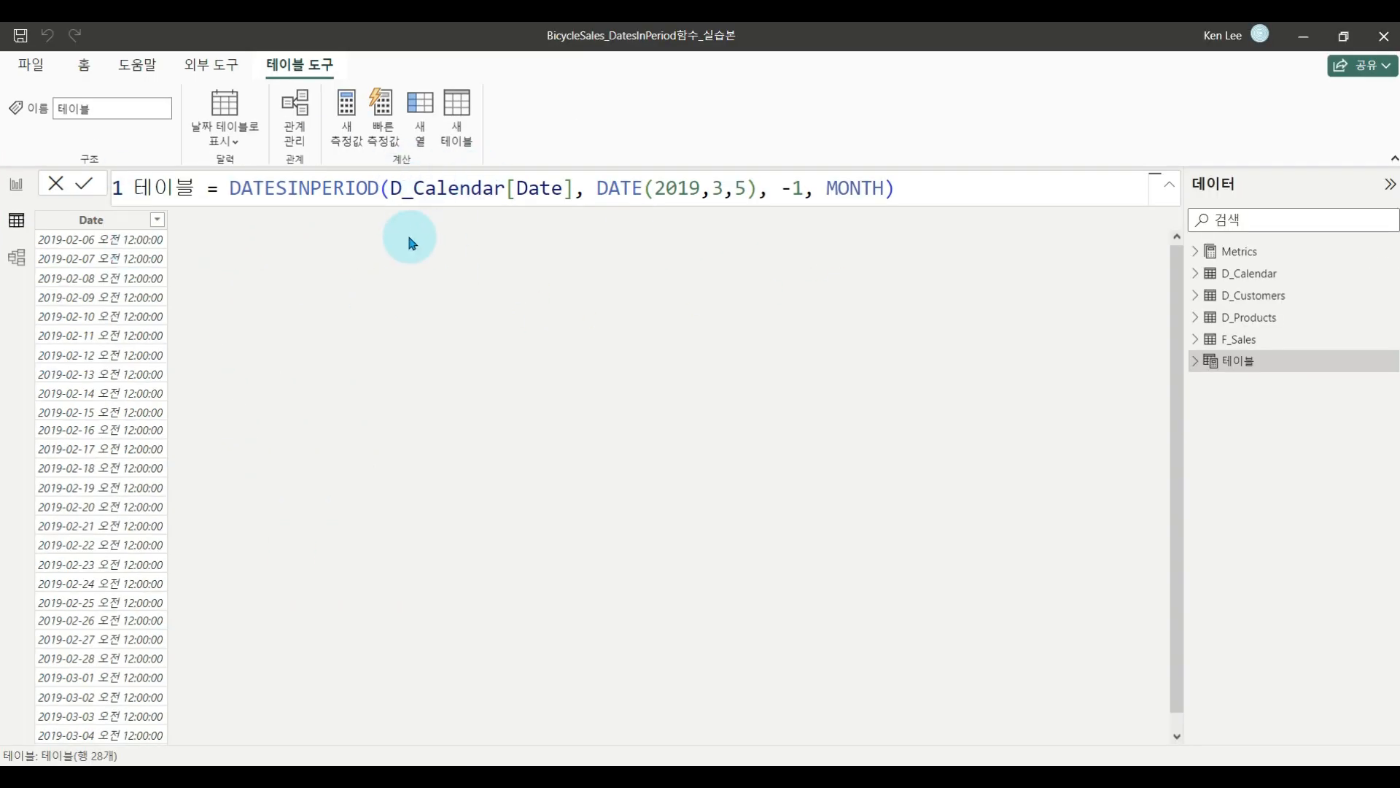
Insert an empty table visual on the Basic_원리 report page and enlarge it in the canvas's left half.
{"action": "left_click", "coordinate": [16, 186]}
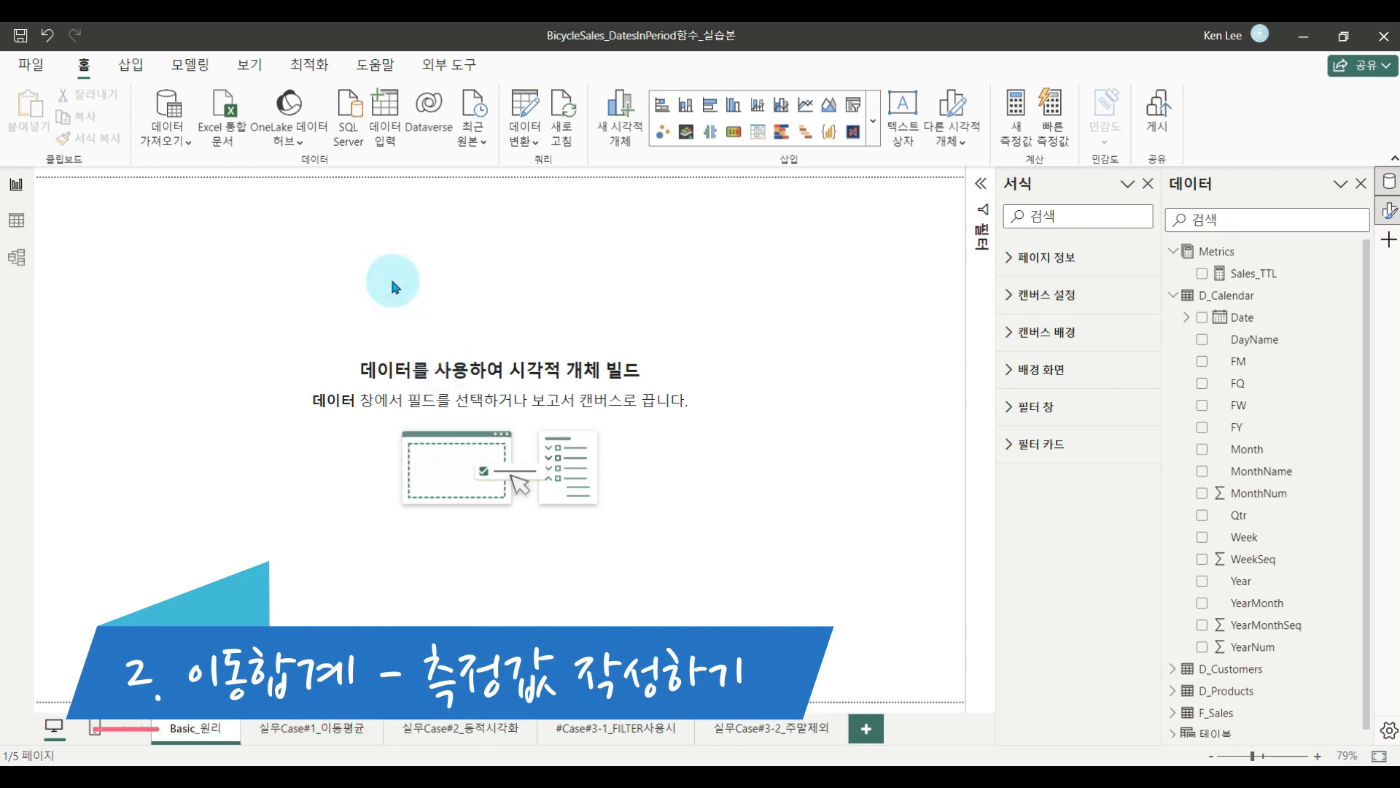
{"action": "left_click", "coordinate": [873, 121]}
{"action": "scroll", "coordinate": [824, 520], "scroll_direction": "down", "scroll_amount": 3}
{"action": "left_click", "coordinate": [694, 572]}
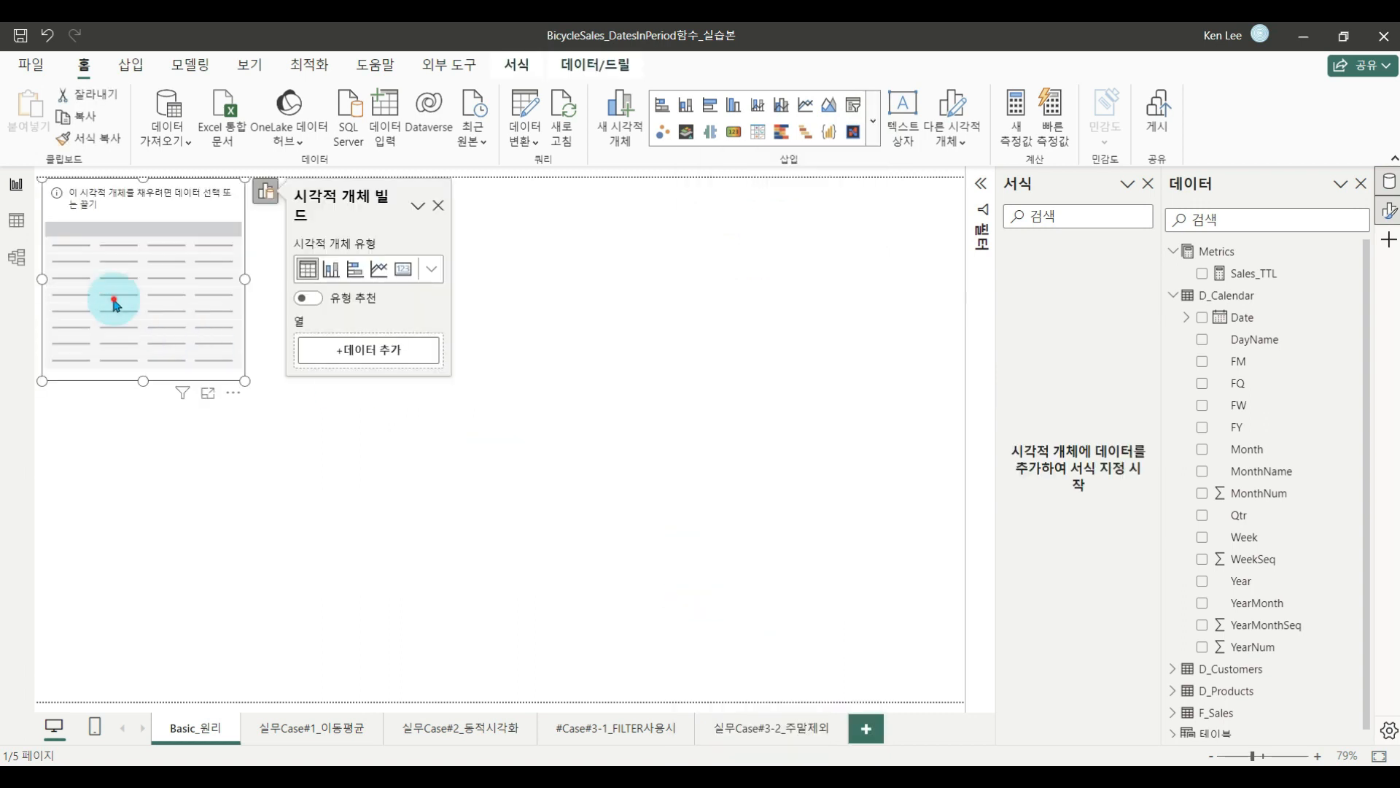
{"action": "left_click_drag", "start_coordinate": [299, 461], "coordinate": [529, 601]}
Add the D_Calendar Date field to the table visual as plain dates instead of the date hierarchy, and make the table taller.
{"action": "left_click", "coordinate": [641, 436]}
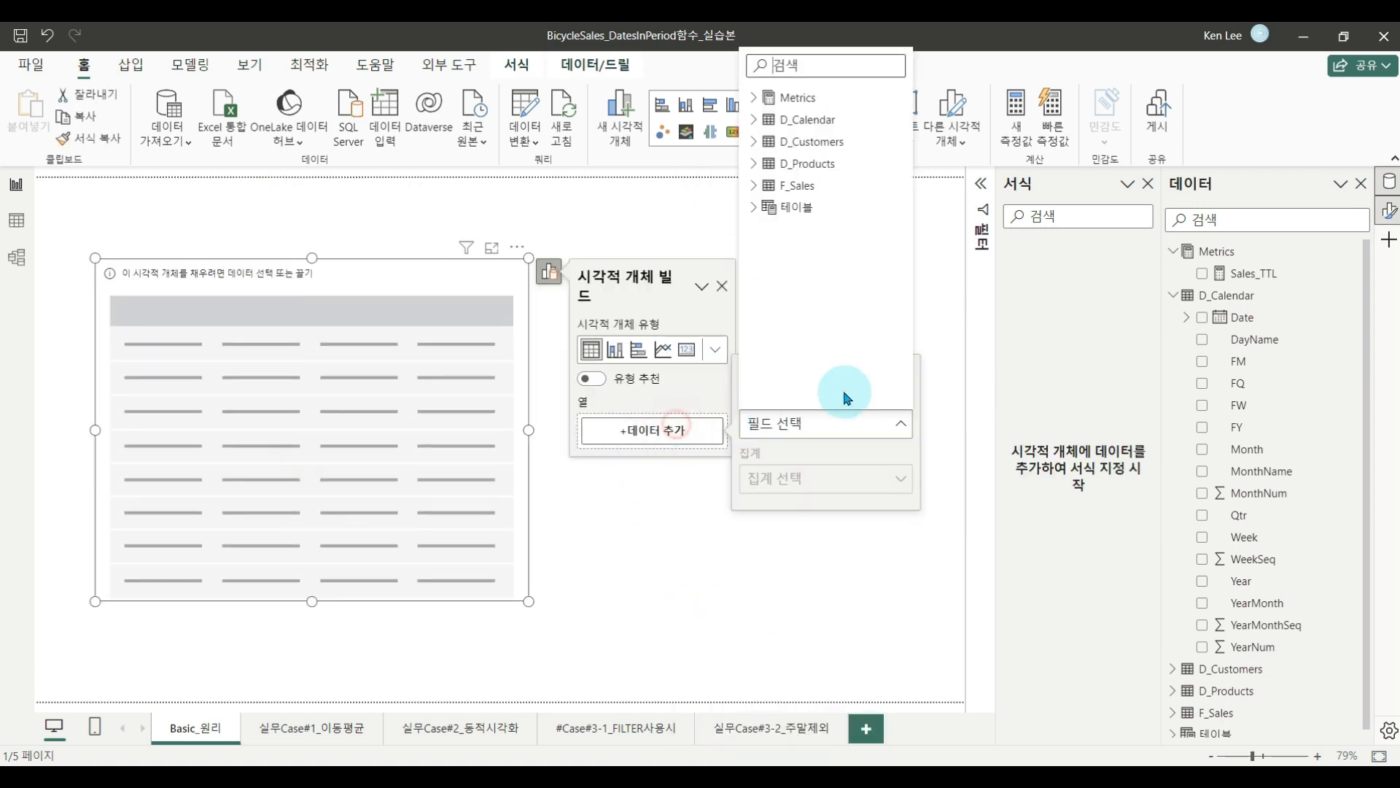
{"action": "left_click", "coordinate": [764, 121]}
{"action": "left_click", "coordinate": [800, 141]}
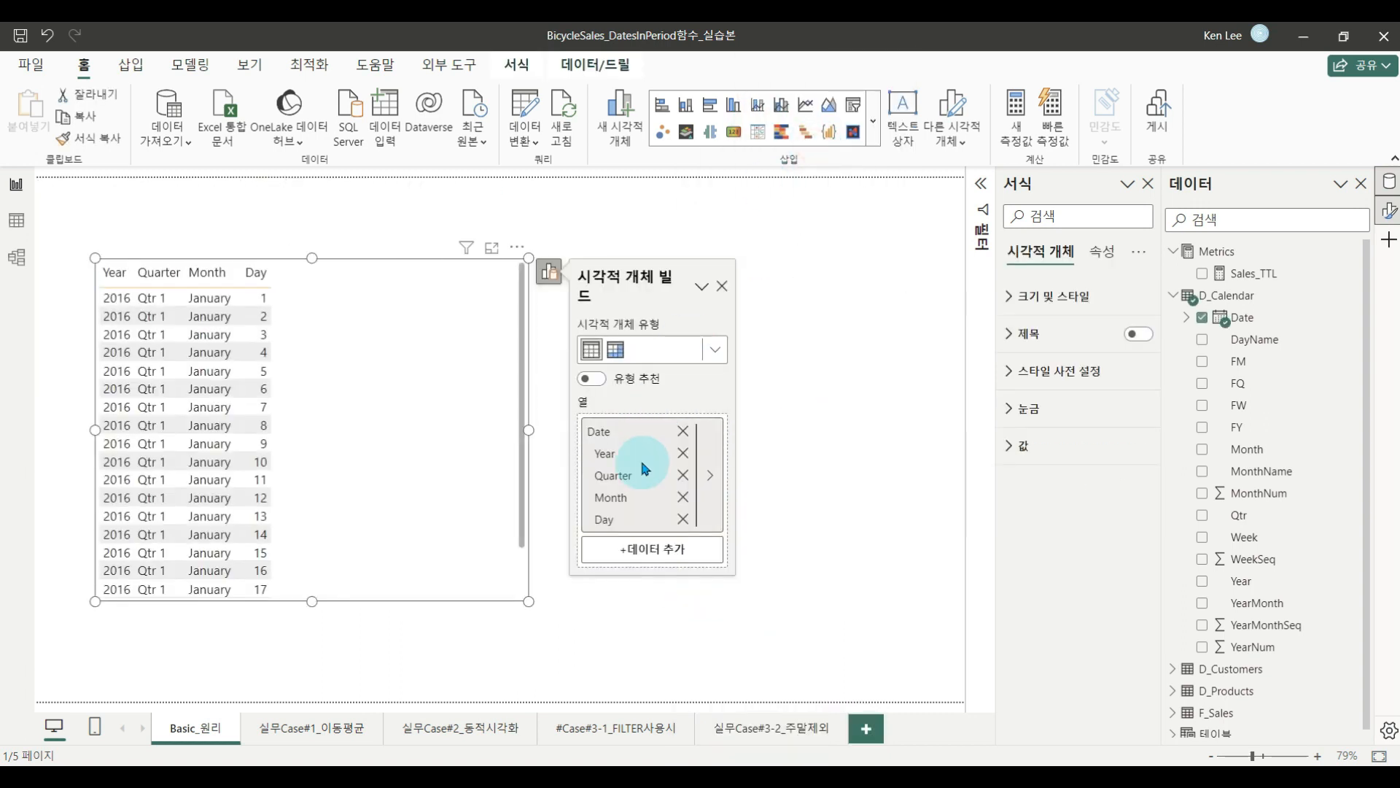
{"action": "left_click_drag", "start_coordinate": [531, 601], "coordinate": [521, 669]}
{"action": "right_click", "coordinate": [665, 430]}
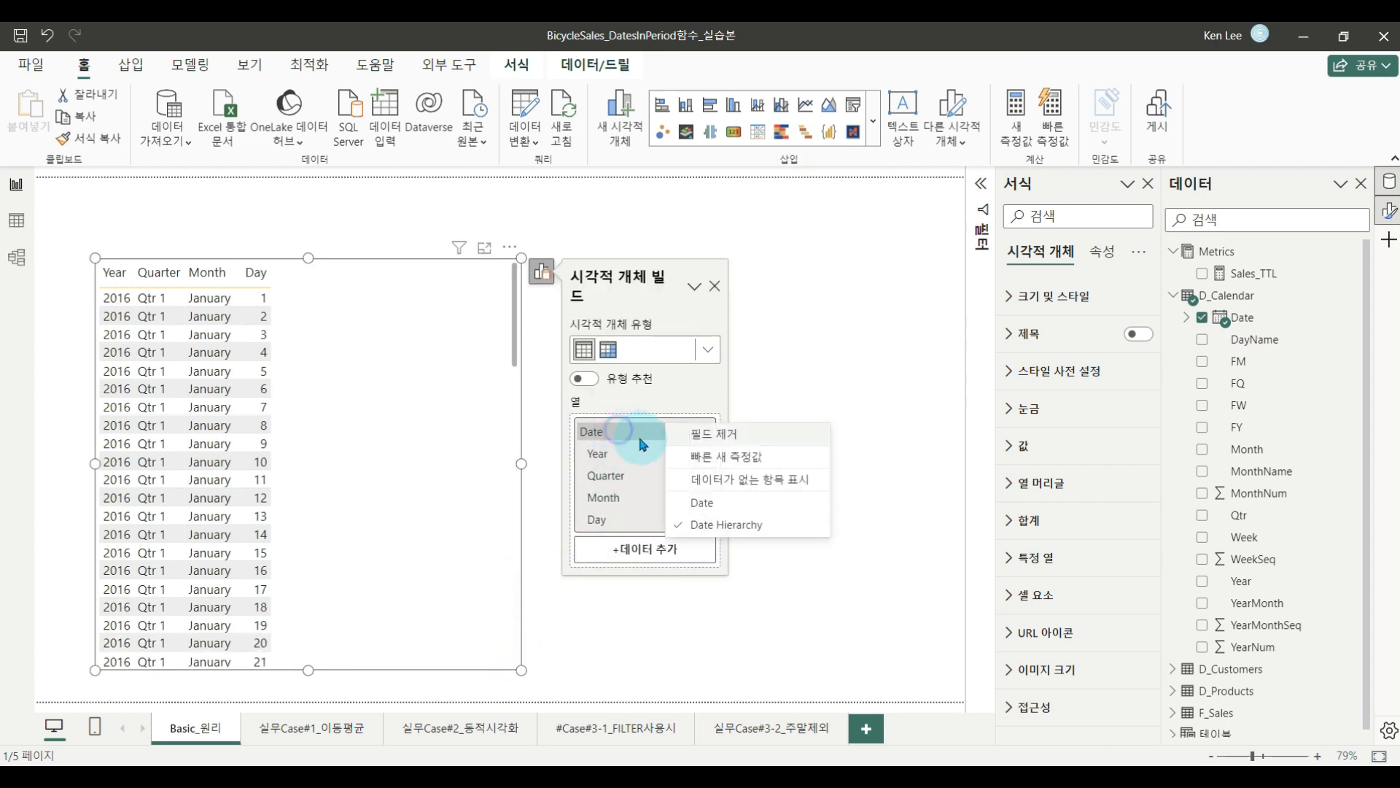
{"action": "left_click", "coordinate": [724, 502]}
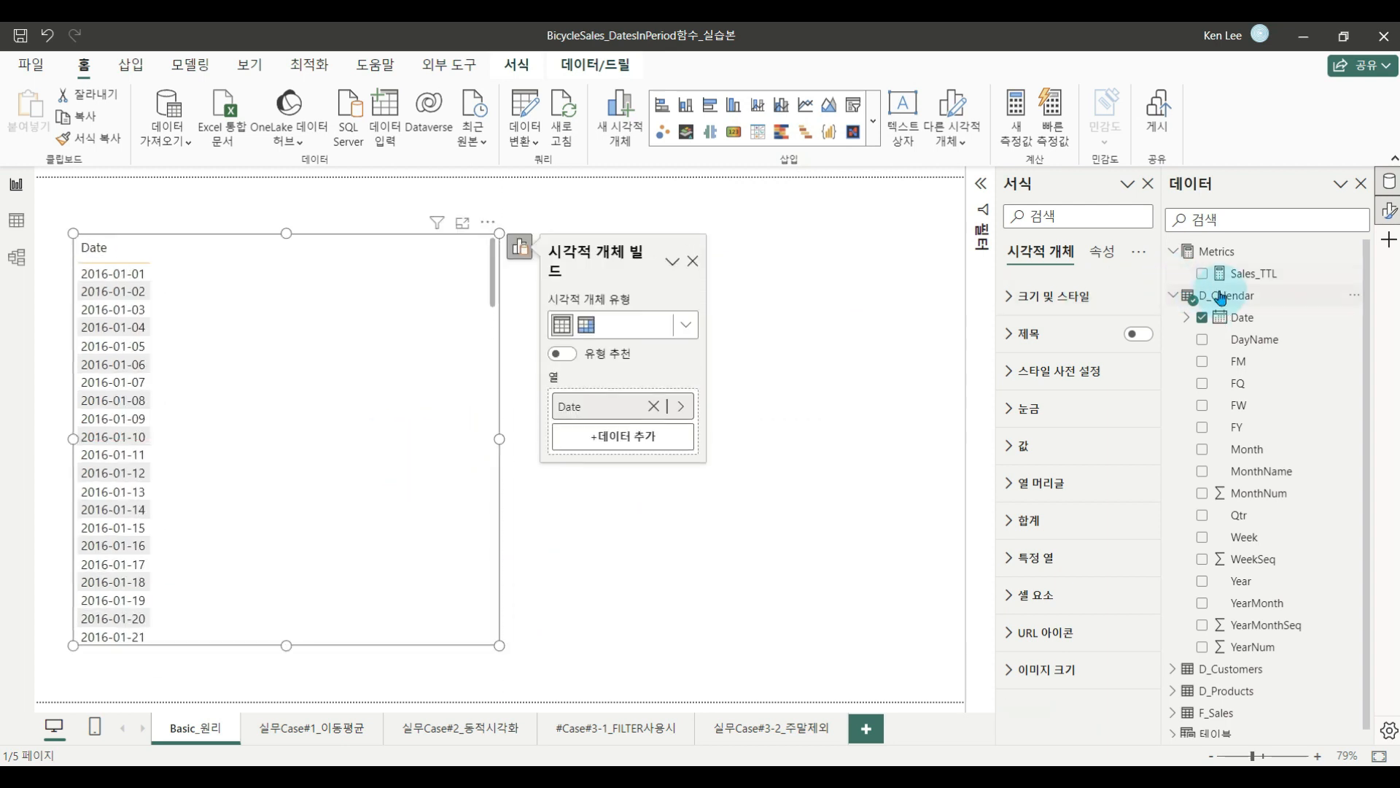
Check the formula of the Sales_TTL measure and add the measure to the table beside Date.
{"action": "left_click", "coordinate": [1252, 280]}
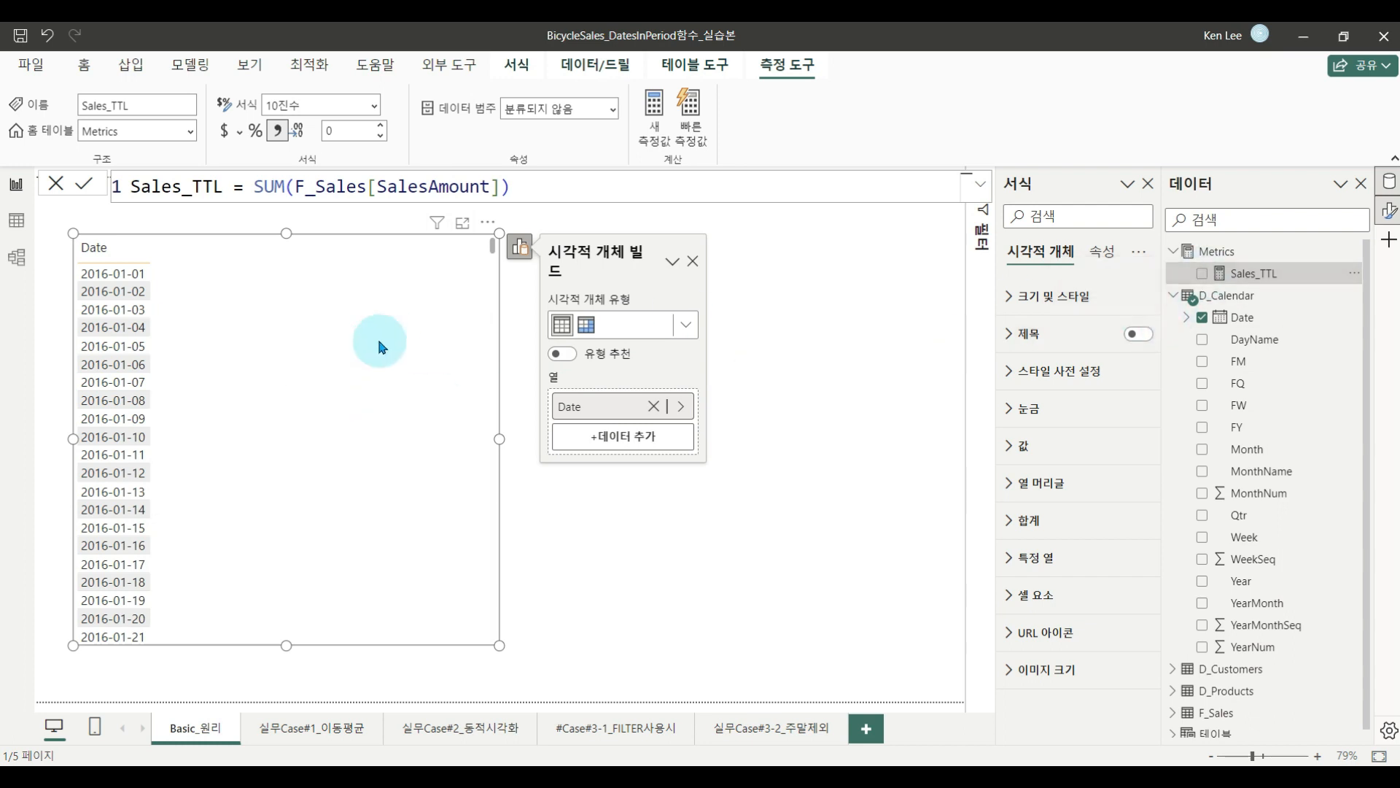
{"action": "left_click", "coordinate": [1202, 274]}
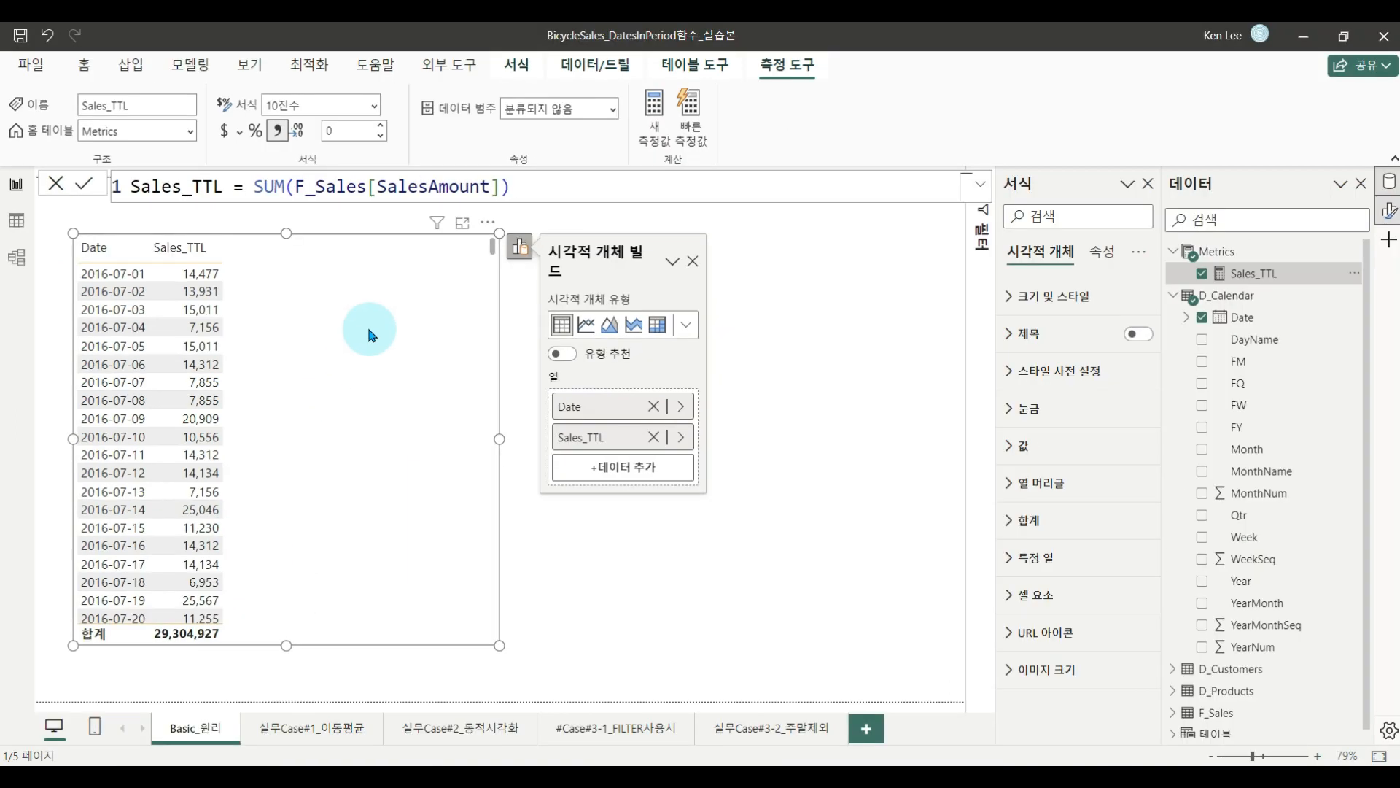
{"action": "left_click", "coordinate": [557, 305]}
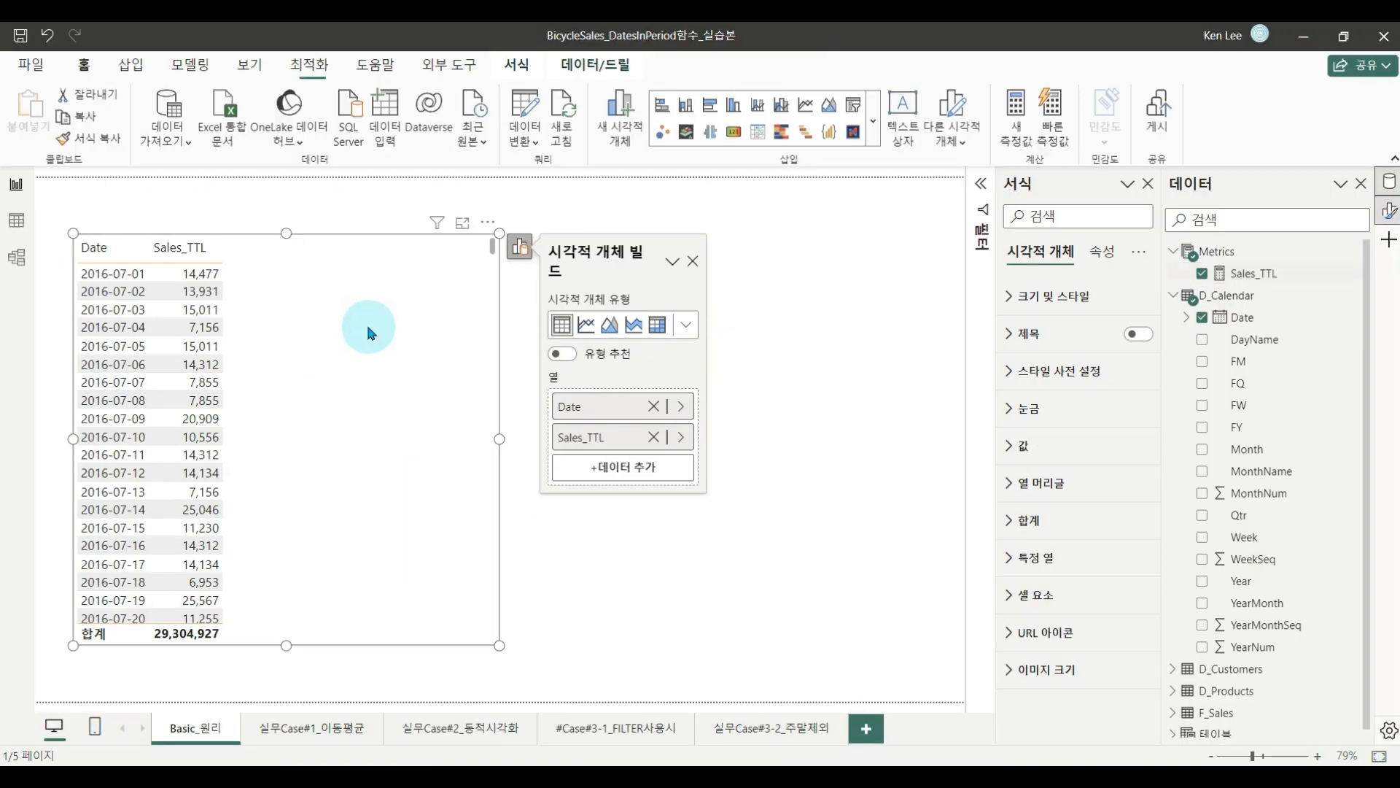
Create a measure named Sales_Last3Days in the Metrics table, starting its formula with CALCULATE over [Sales_TTL].
{"action": "right_click", "coordinate": [1214, 251]}
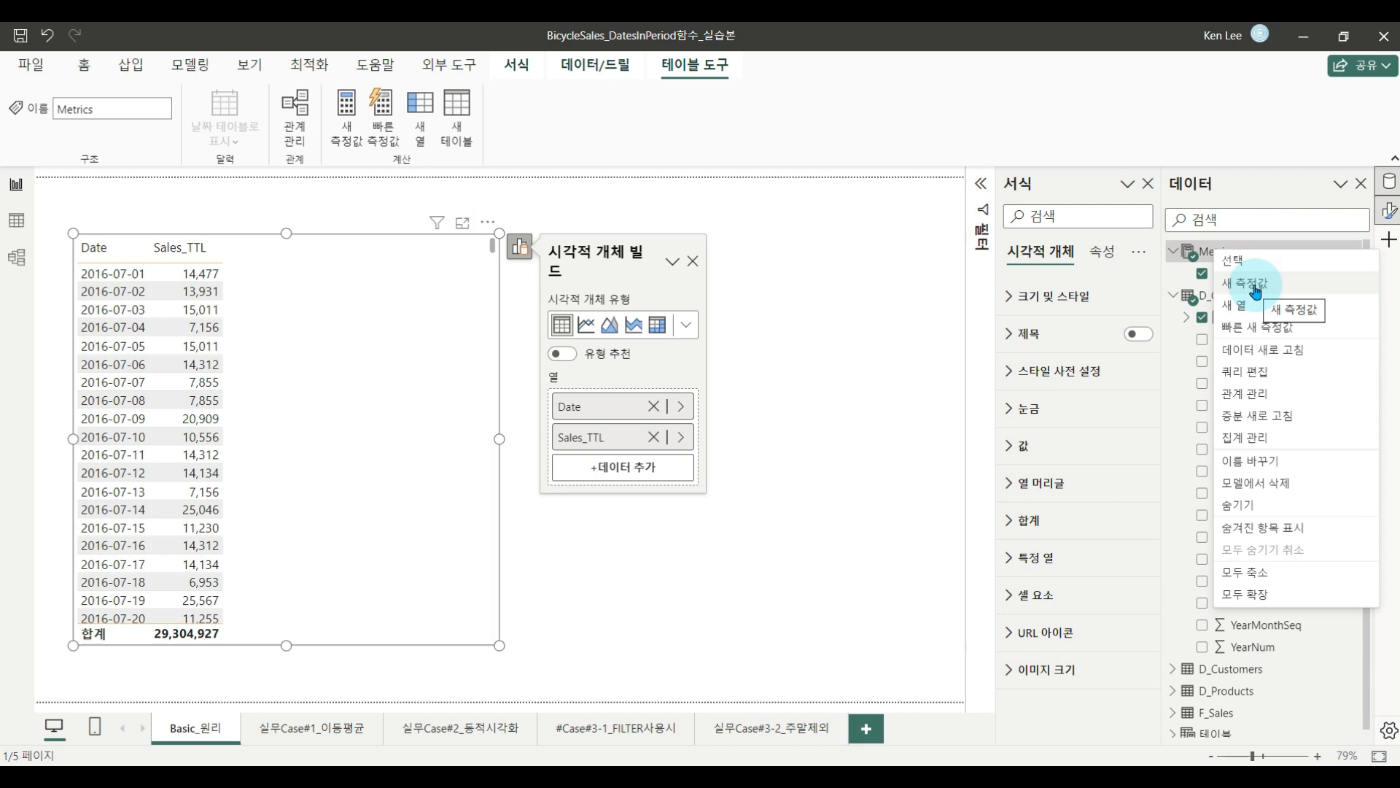
{"action": "left_click", "coordinate": [1255, 286]}
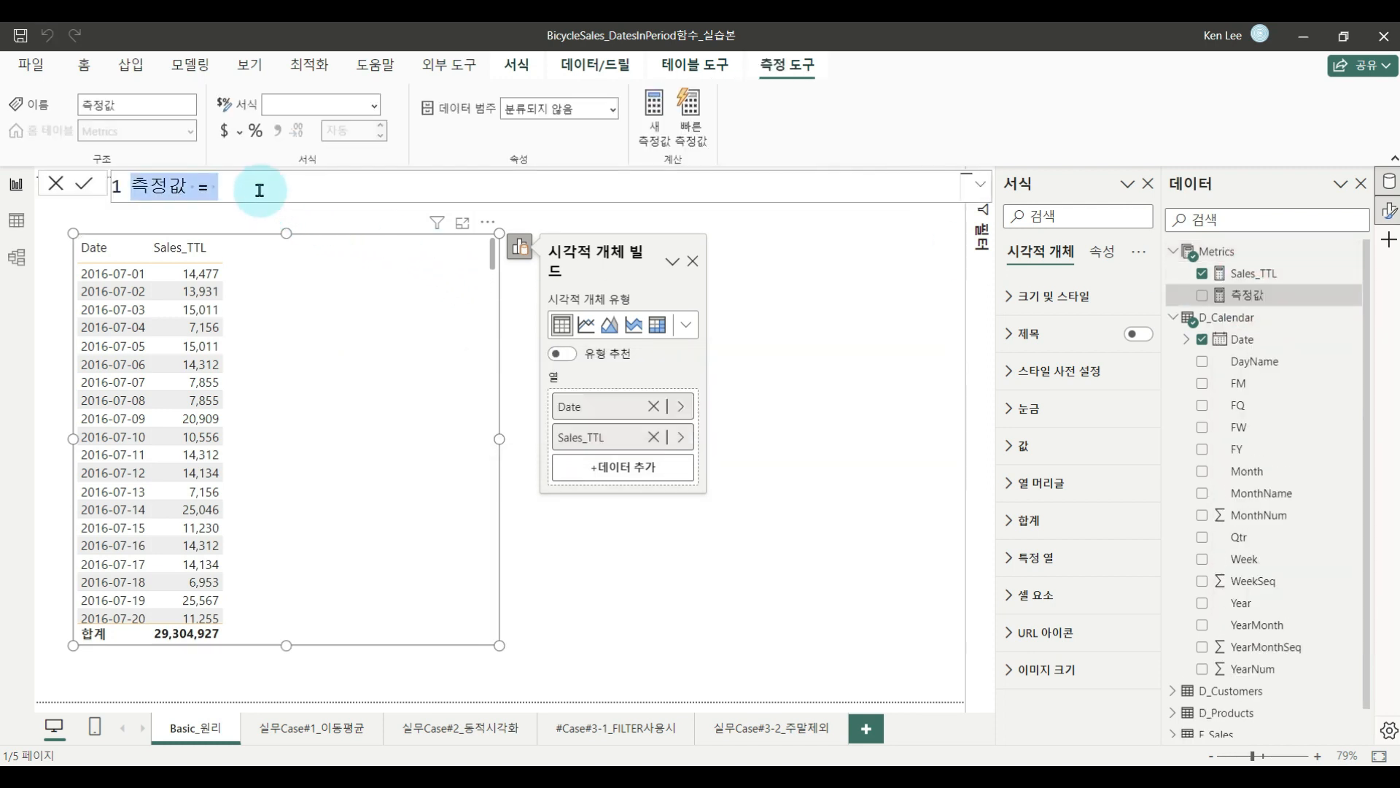
{"action": "type", "text": "Sales_Last3Days"}
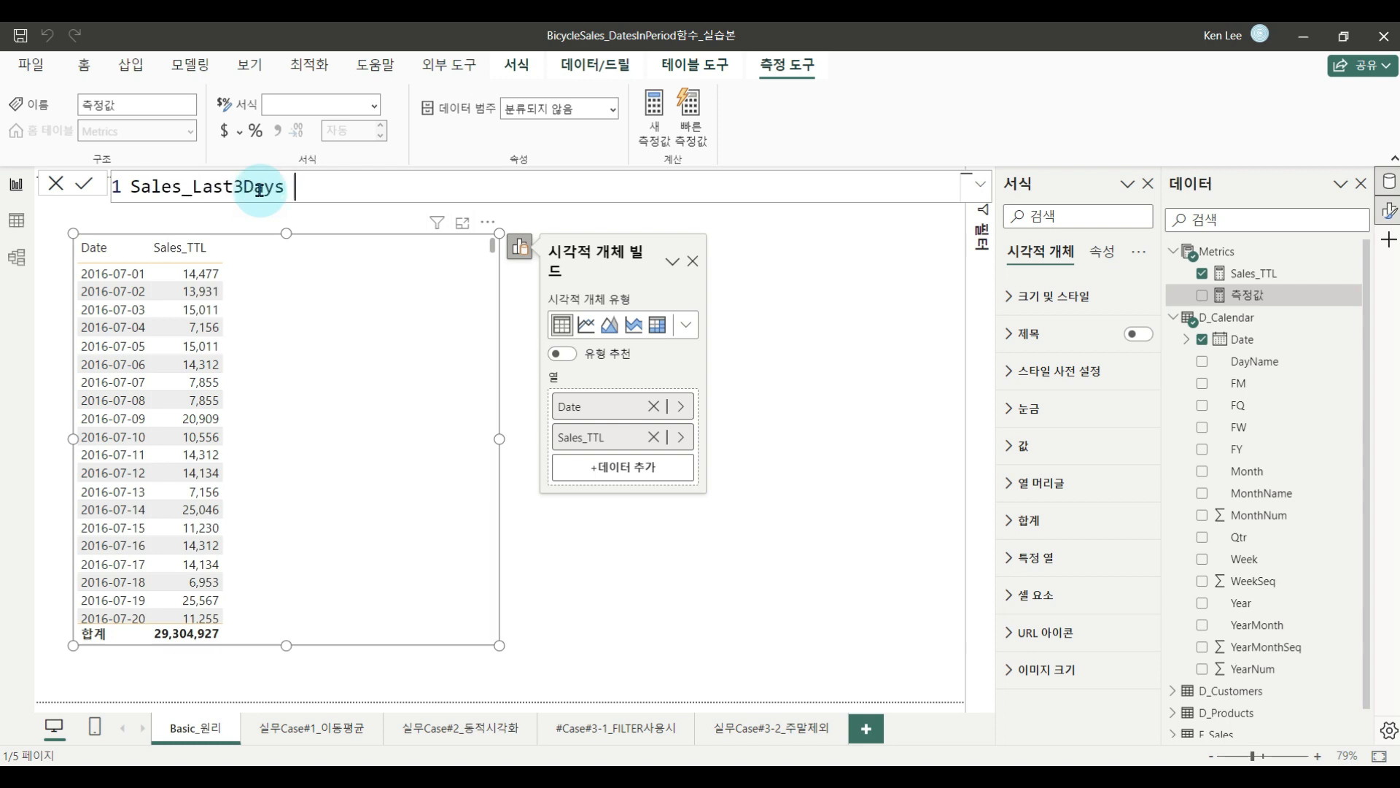
{"action": "type", "text": "cal"}
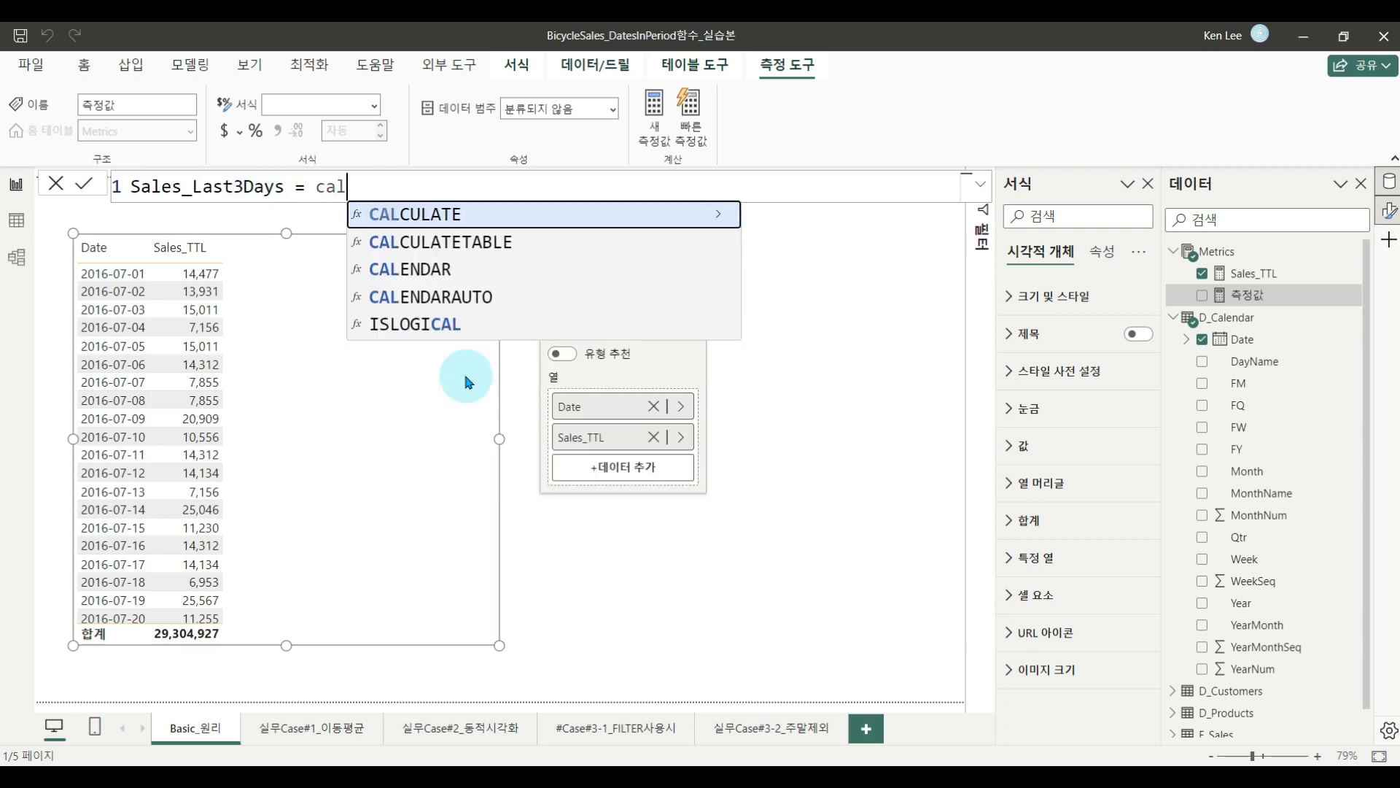
{"action": "key", "text": "Tab"}
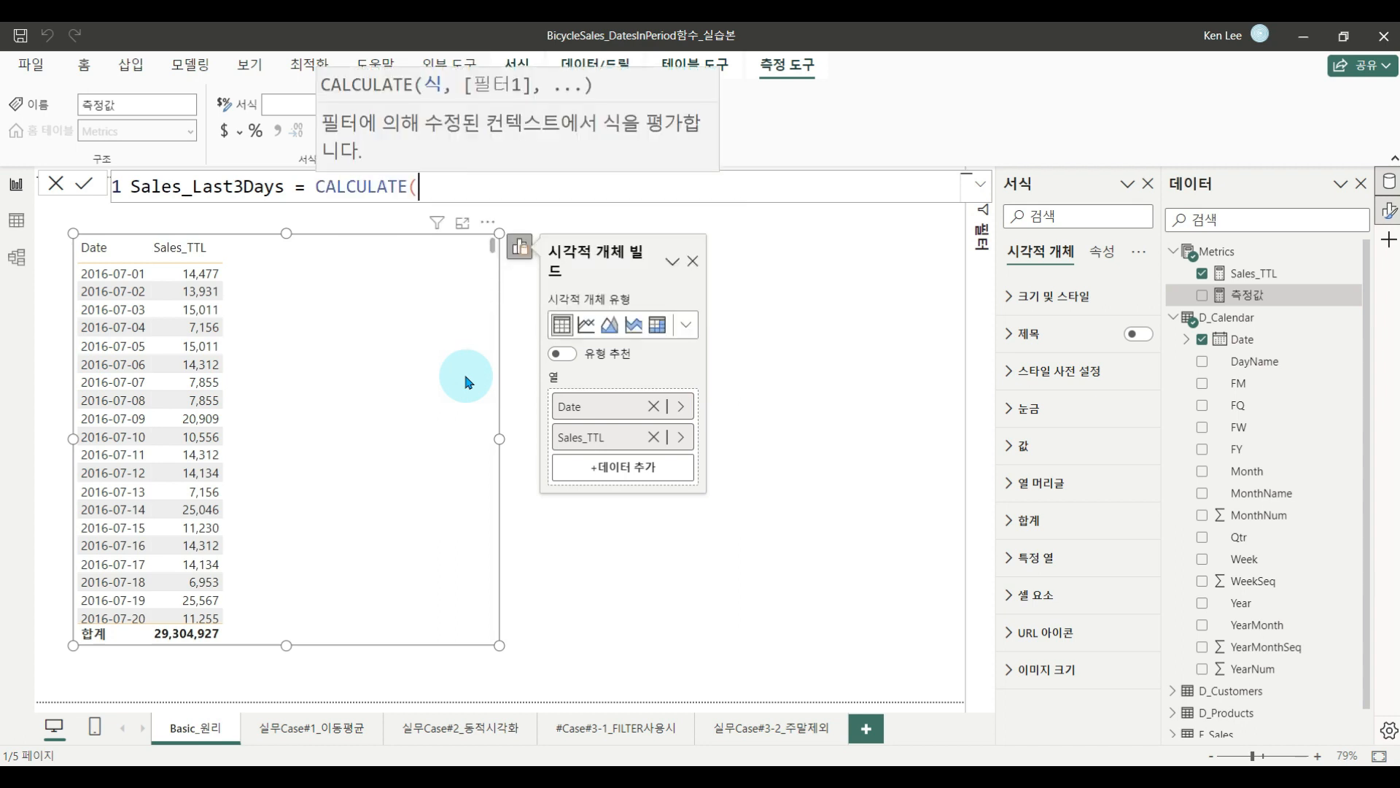
{"action": "type", "text": "["}
{"action": "key", "text": "Tab"}
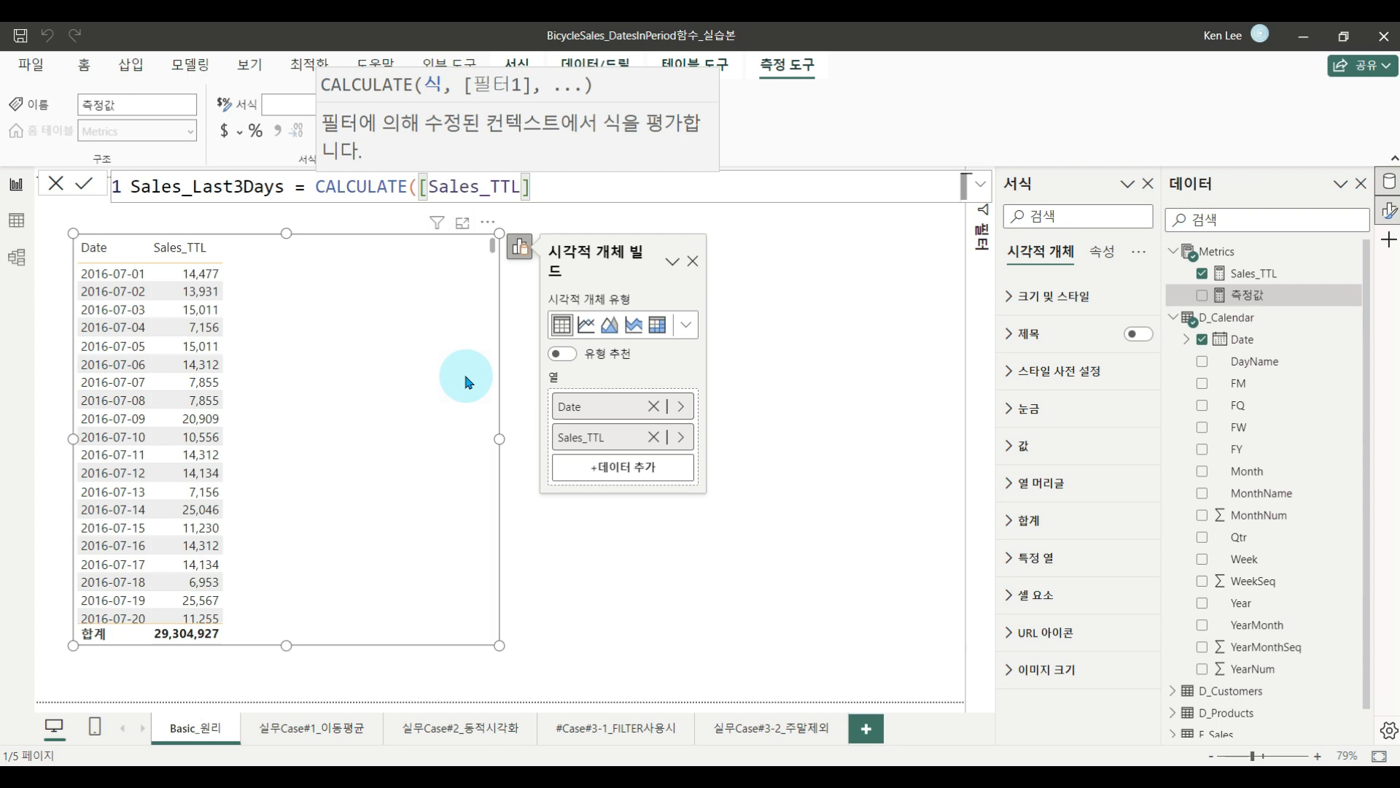
{"action": "type", "text": ","}
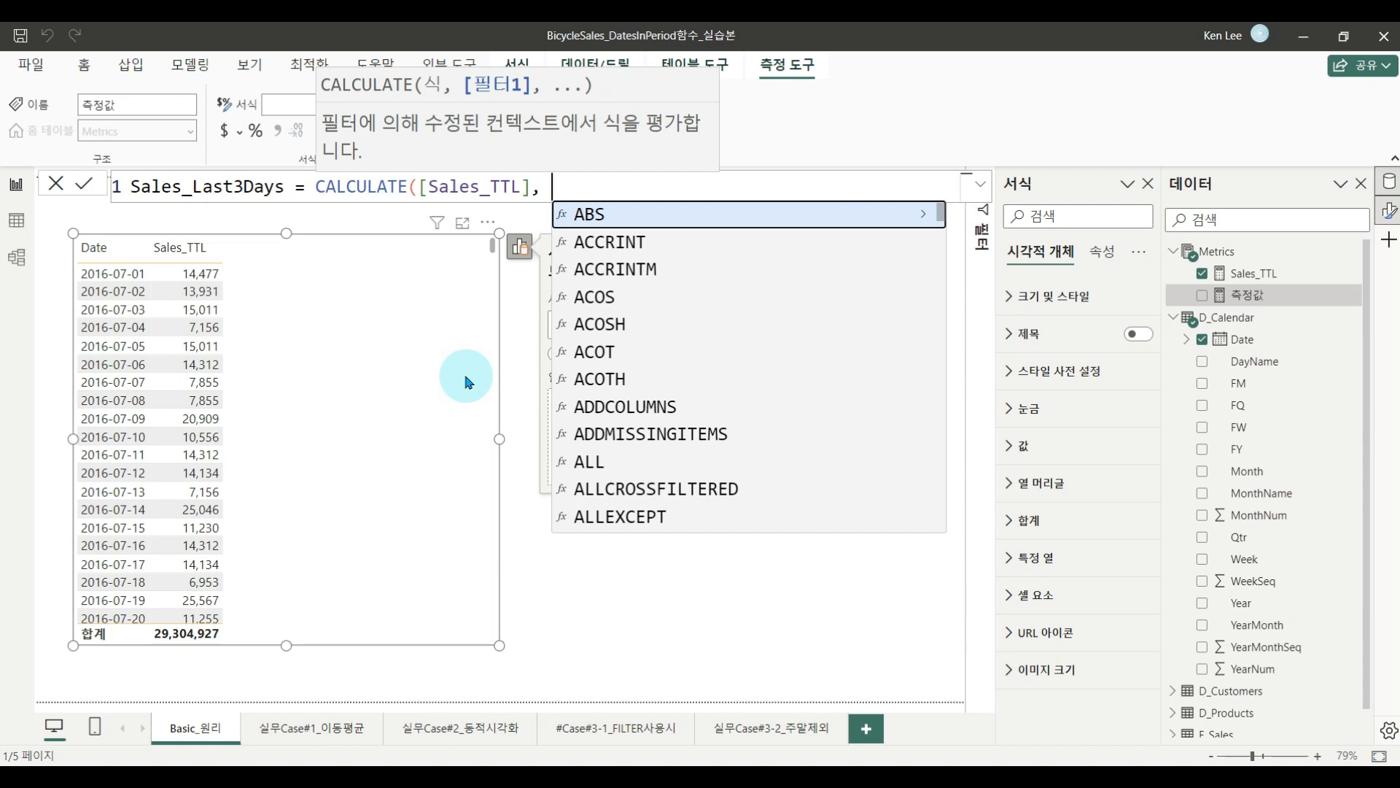
Add DATESINPERIOD as the CALCULATE filter, with D_Calendar[Date] as its dates column.
{"action": "type", "text": "datesin"}
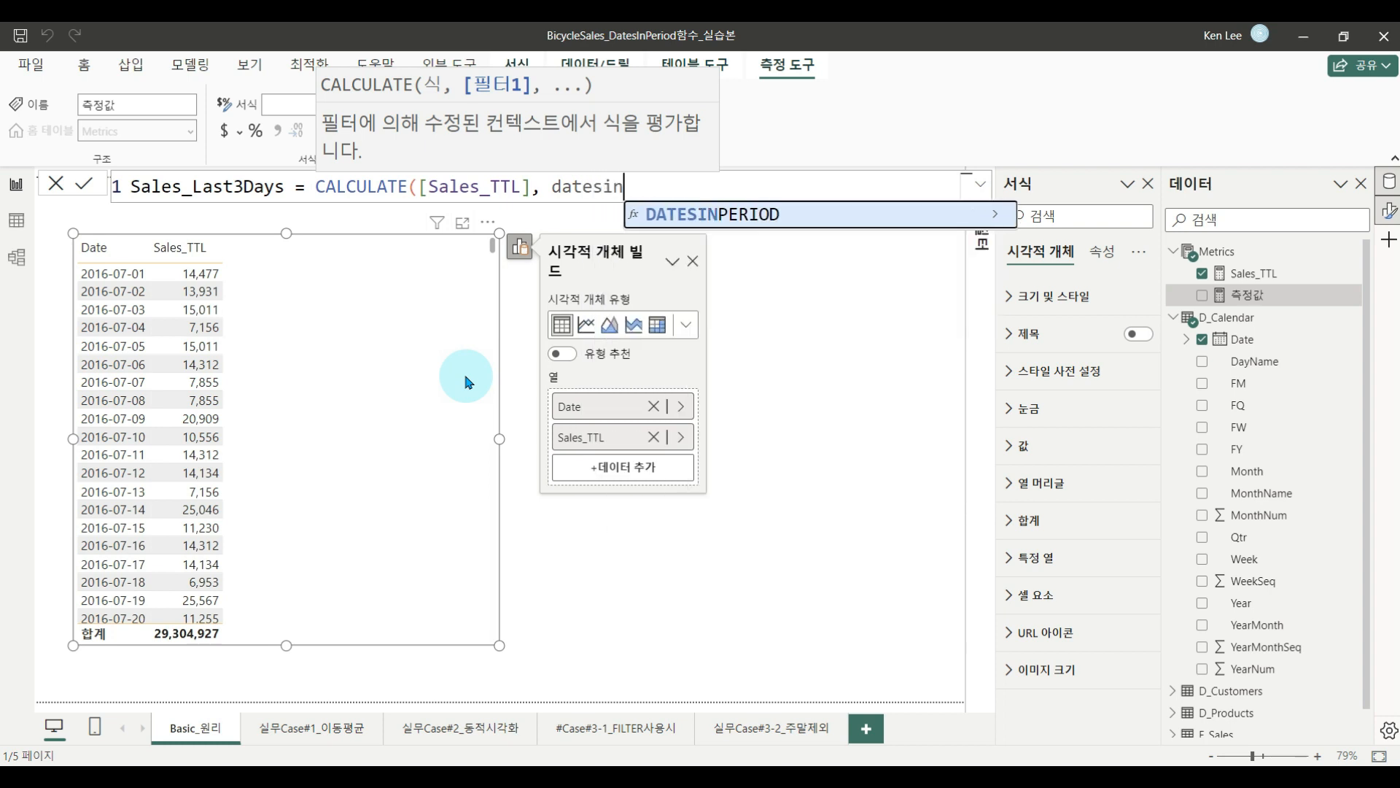
{"action": "key", "text": "Tab"}
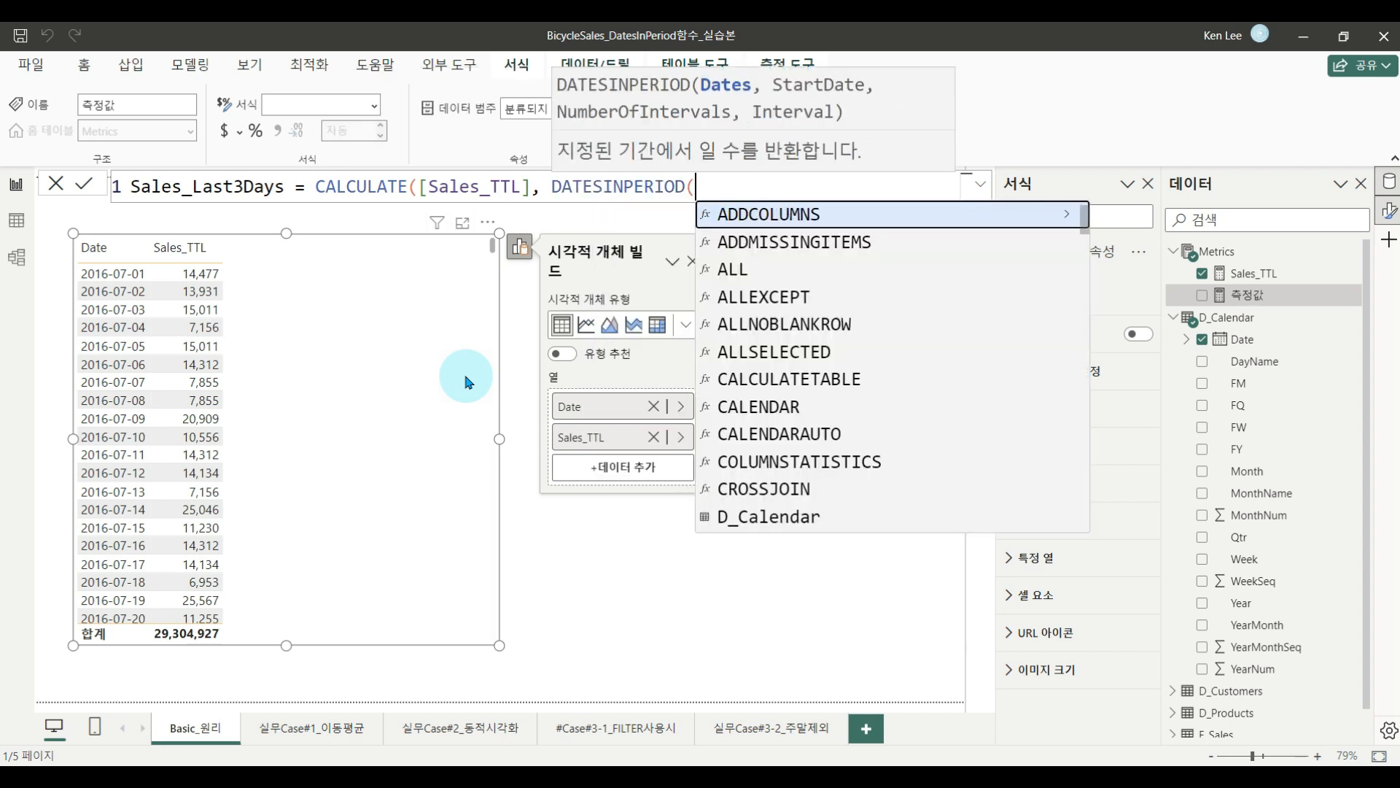
{"action": "type", "text": "cal"}
{"action": "key", "text": "Down"}
{"action": "key", "text": "Down"}
{"action": "key", "text": "Down"}
{"action": "key", "text": "Down"}
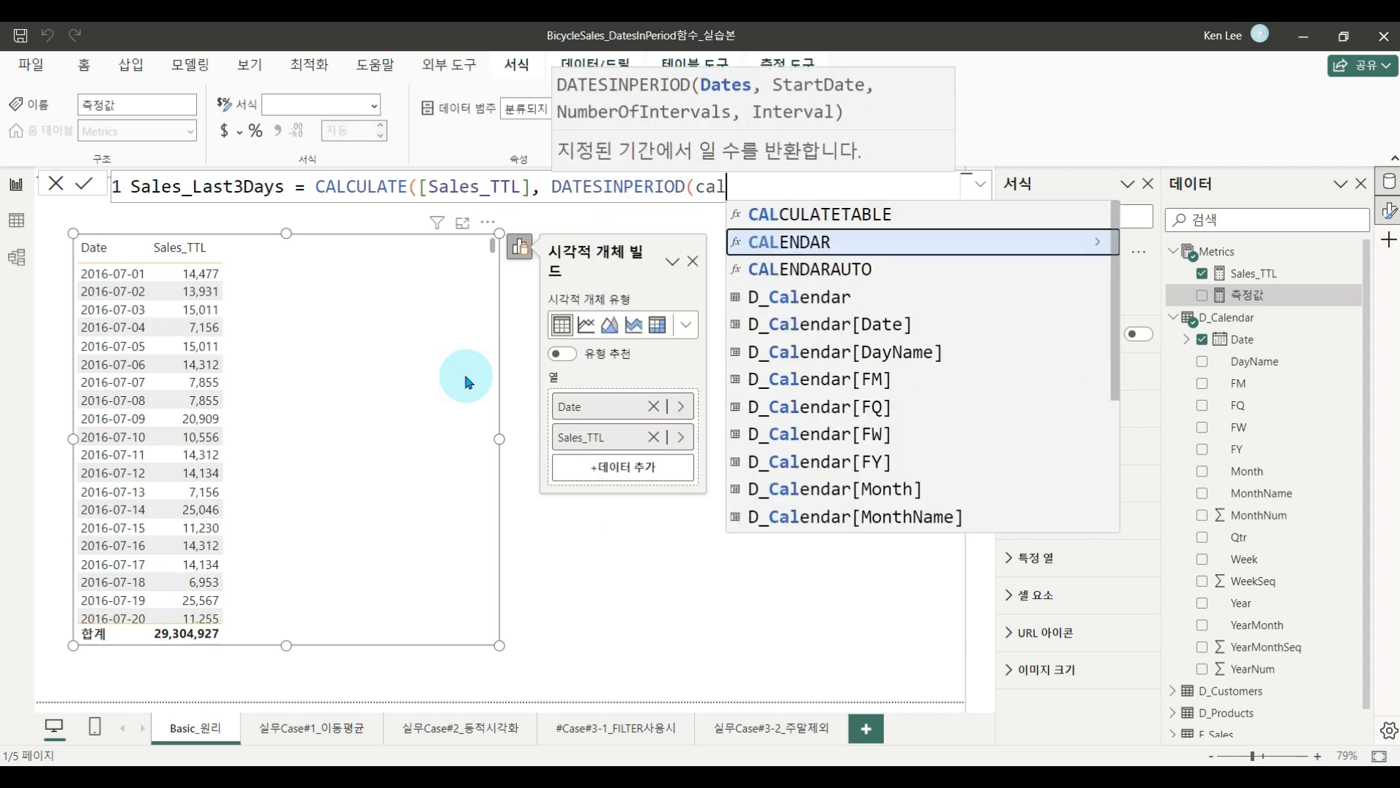
{"action": "key", "text": "Tab"}
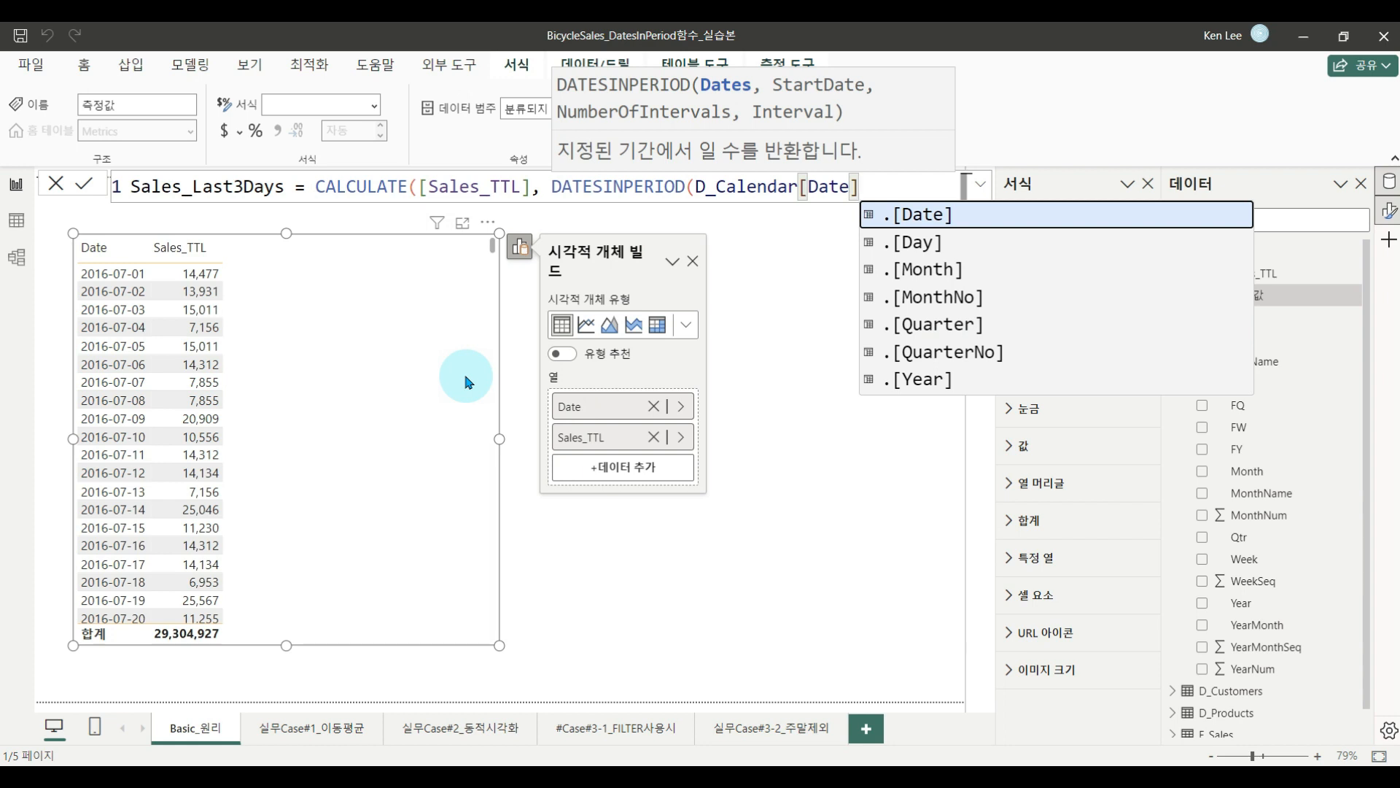
{"action": "type", "text": ","}
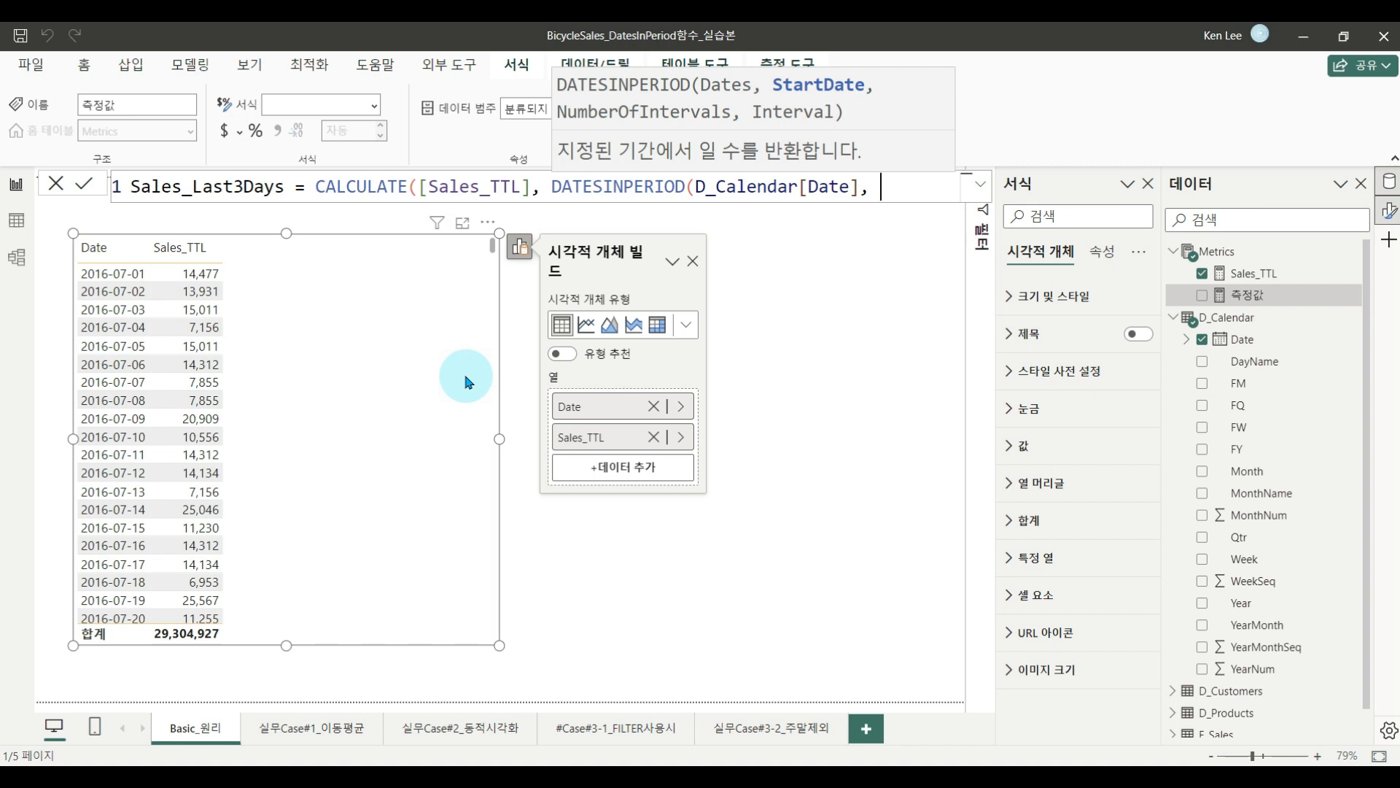
Enter SELECTEDVALUE(D_Calendar[Date]) as the start date argument of DATESINPERIOD.
{"action": "type", "text": "m"}
{"action": "key", "text": "BackSpace"}
{"action": "type", "text": "selec"}
{"action": "key", "text": "Down"}
{"action": "key", "text": "Down"}
{"action": "key", "text": "Down"}
{"action": "key", "text": "Down"}
{"action": "key", "text": "Tab"}
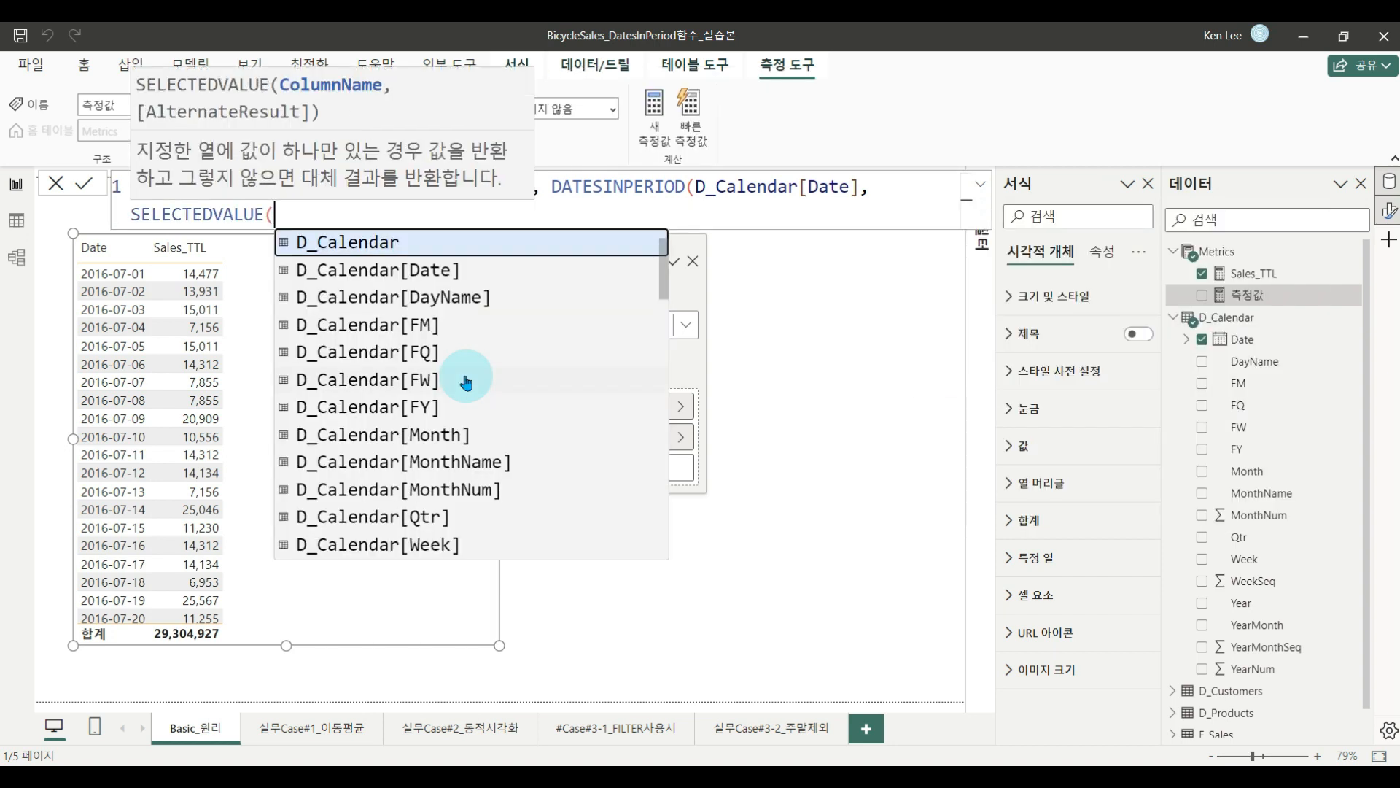
{"action": "key", "text": "Down"}
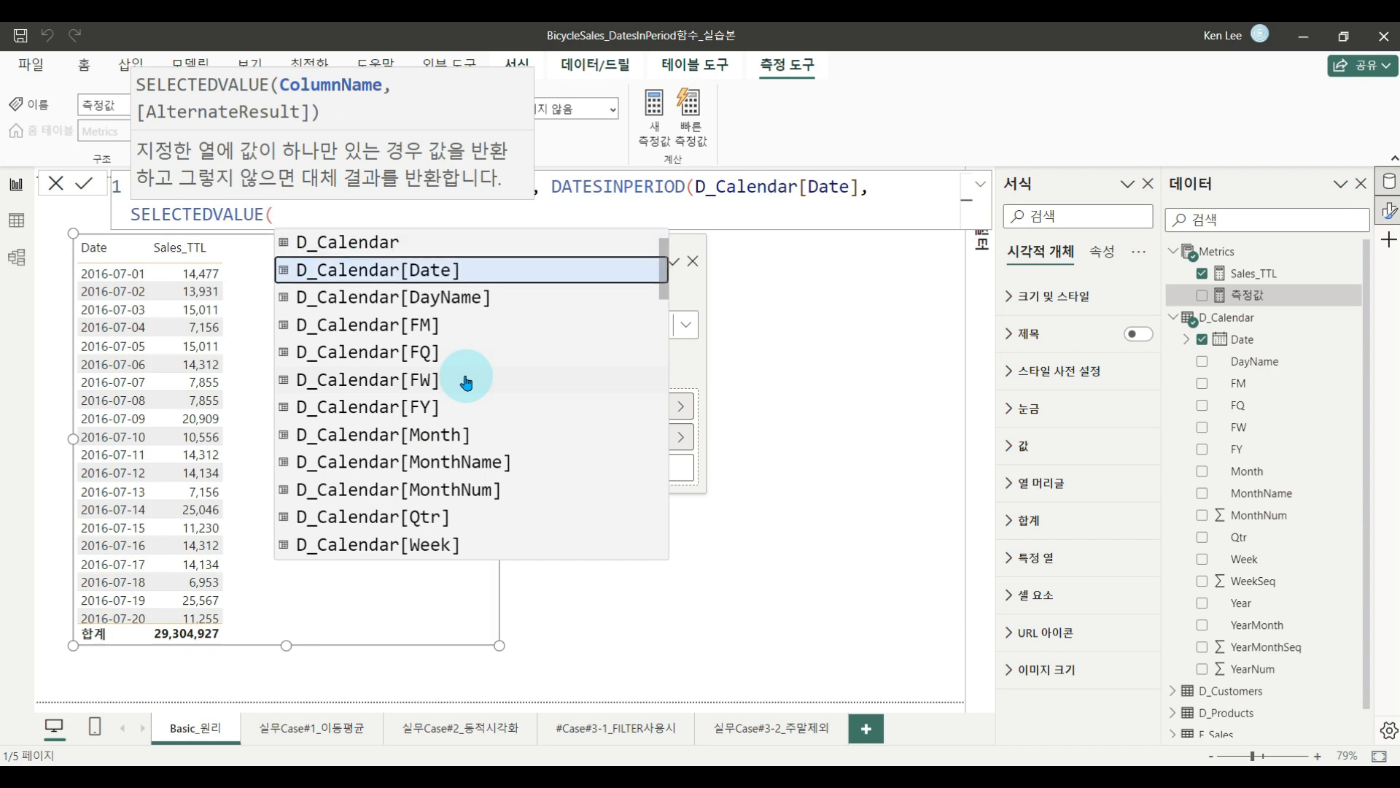
{"action": "key", "text": "Tab"}
{"action": "type", "text": "), f"}
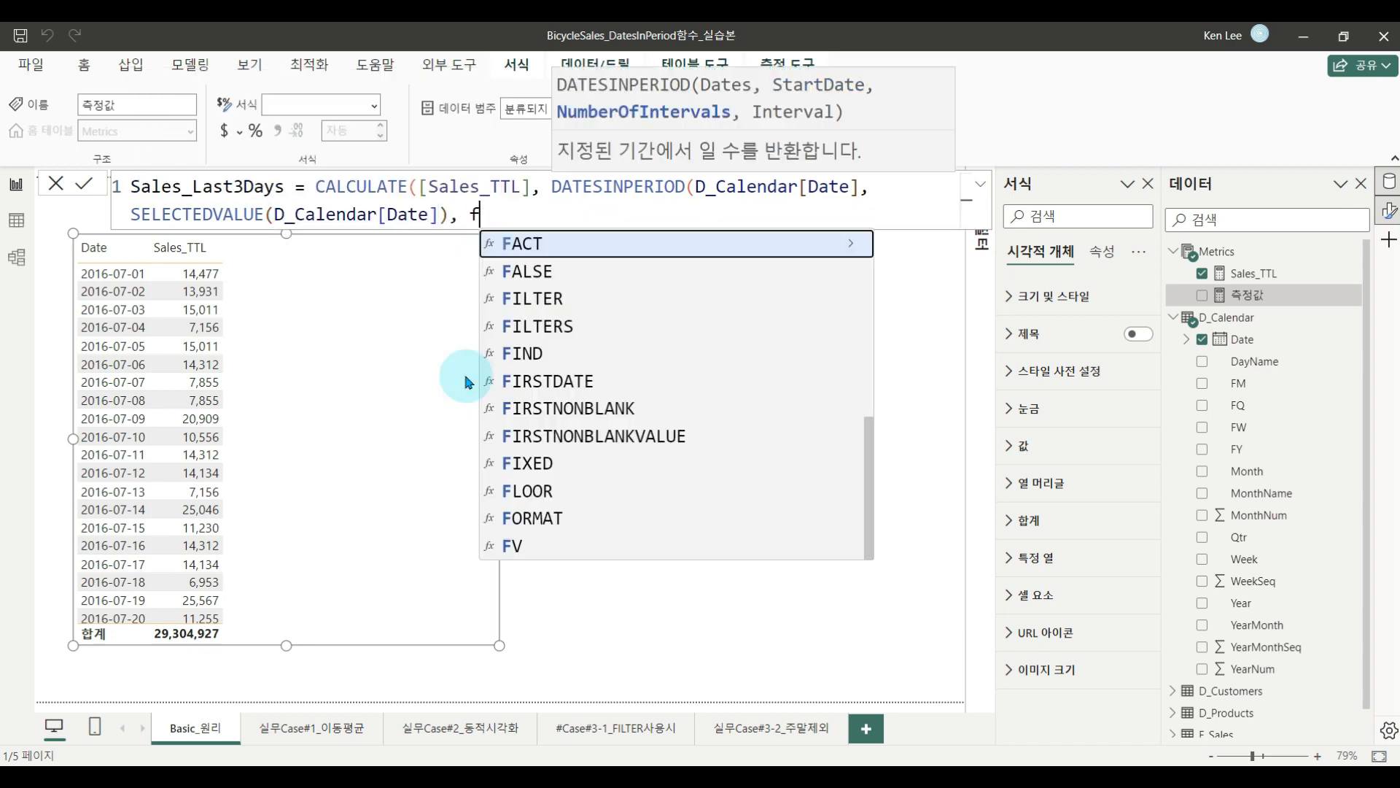
{"action": "key", "text": "BackSpace"}
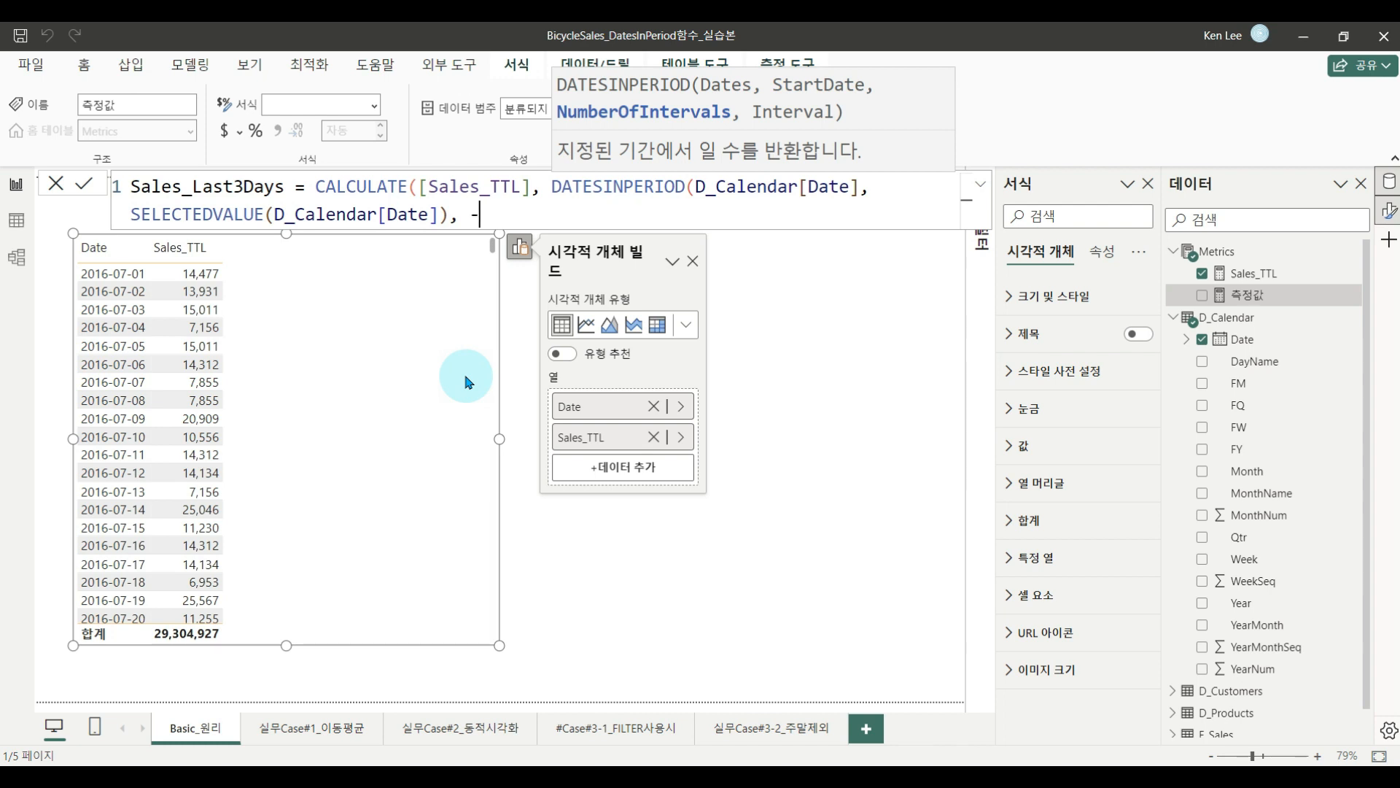
Finish DATESINPERIOD with -3 intervals of DAY, close the formula, and commit the Sales_Last3Days measure.
{"action": "type", "text": "-3,"}
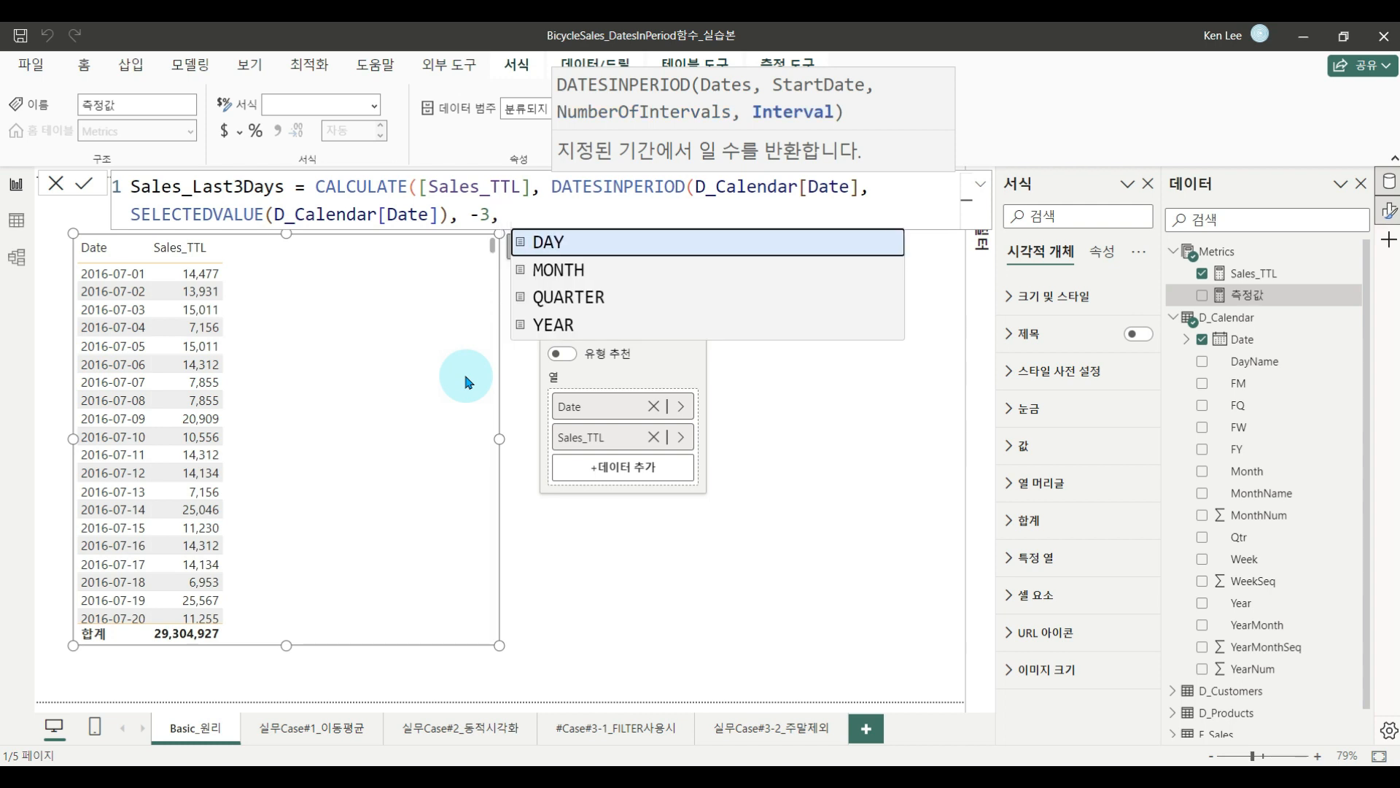
{"action": "key", "text": "Tab"}
{"action": "type", "text": ")"}
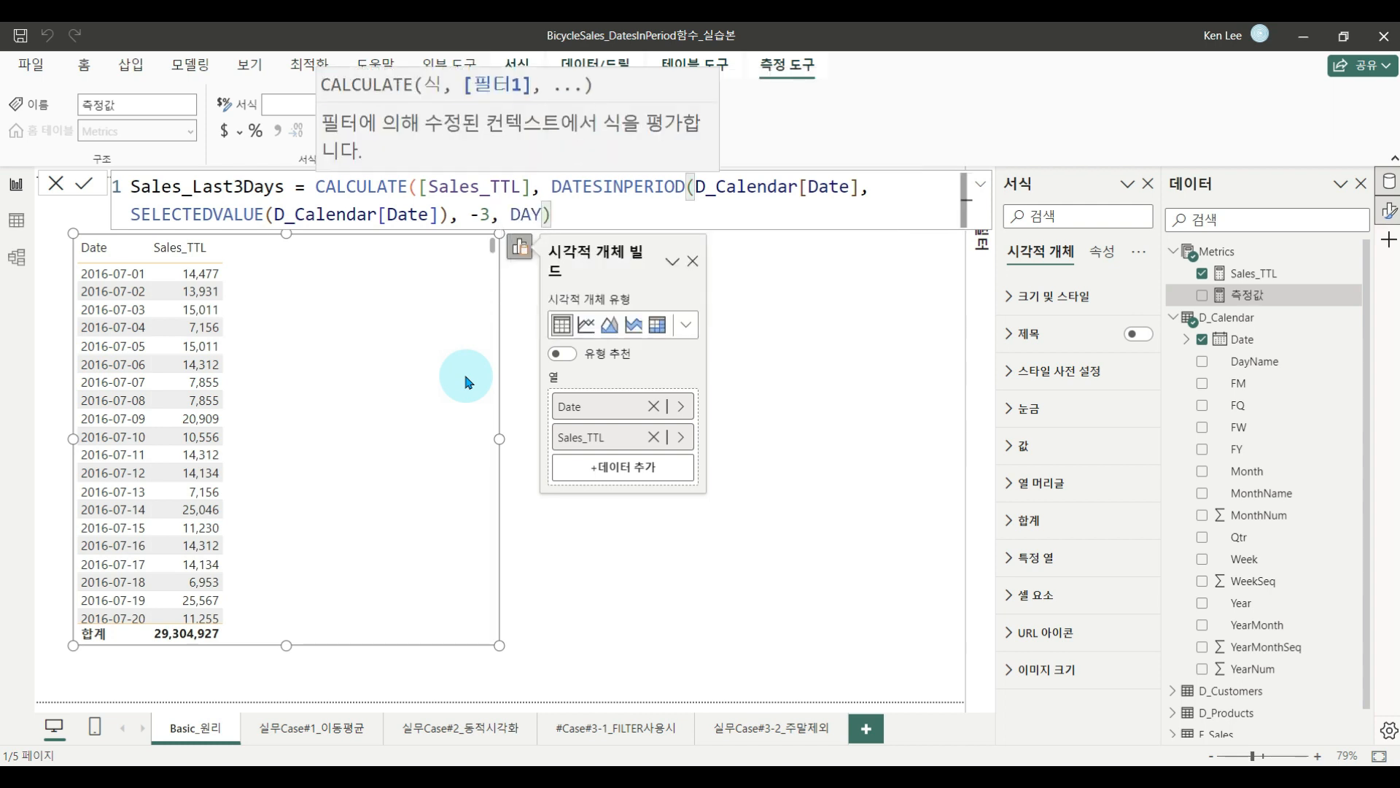
{"action": "type", "text": ")"}
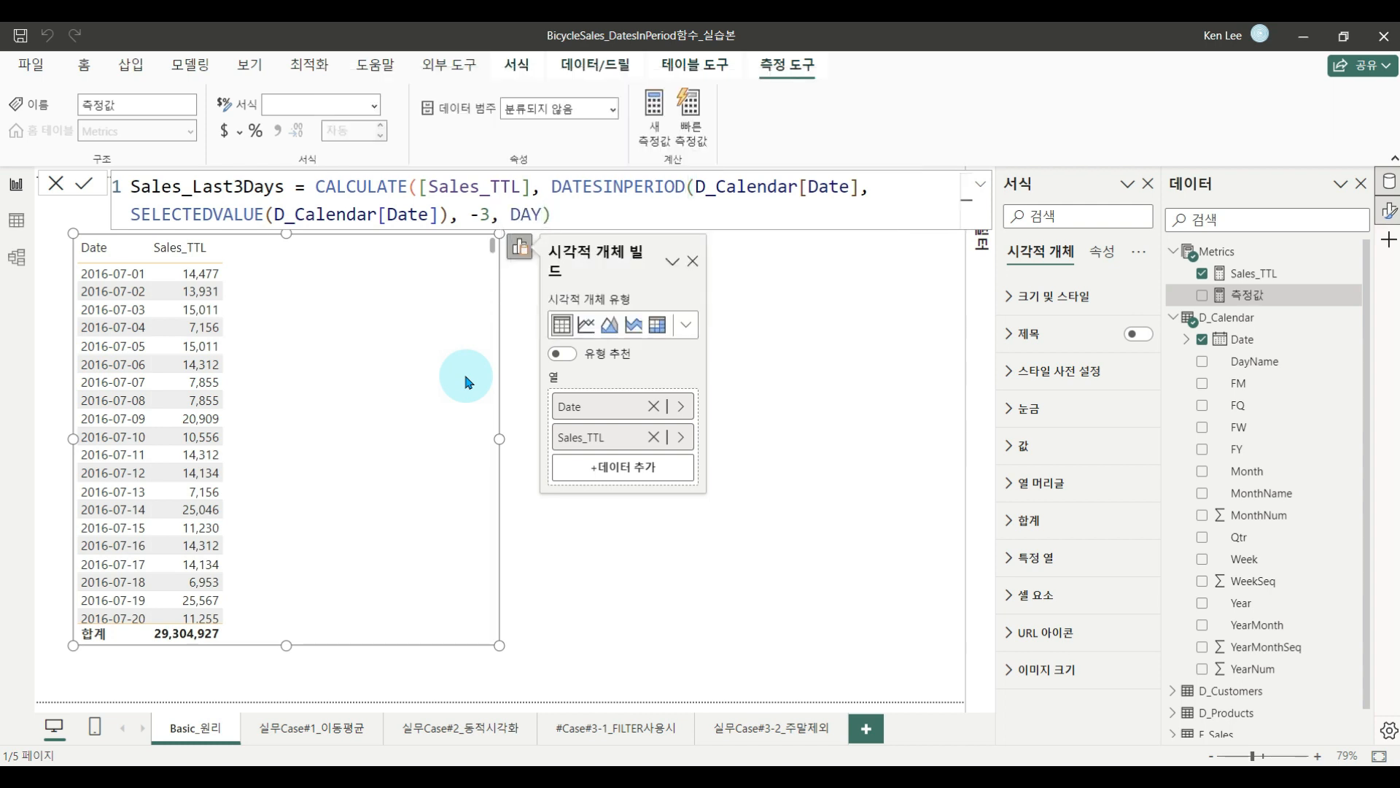
{"action": "key", "text": "Return"}
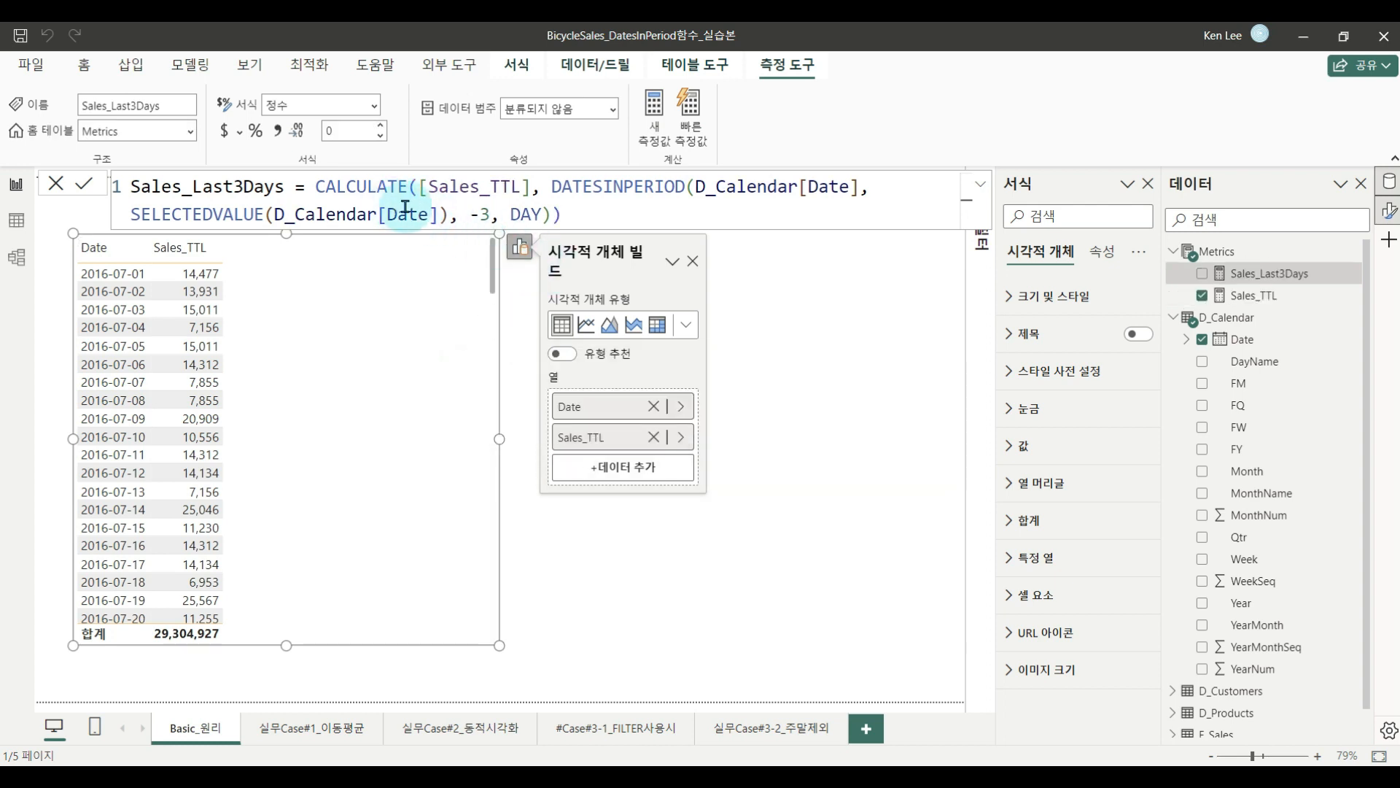
Add Sales_Last3Days to the table visual and format the measure with a thousands separator.
{"action": "left_click", "coordinate": [1202, 274]}
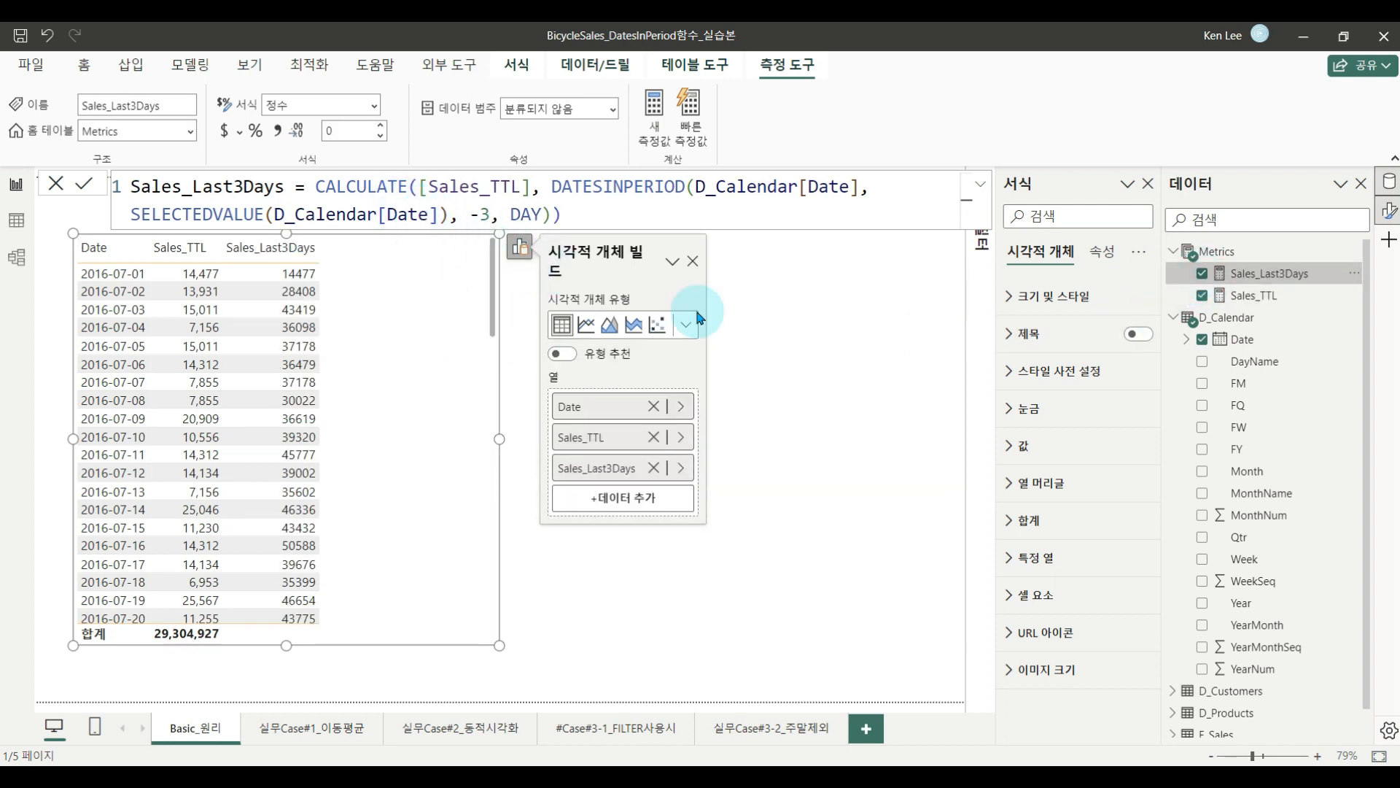
{"action": "left_click", "coordinate": [277, 130]}
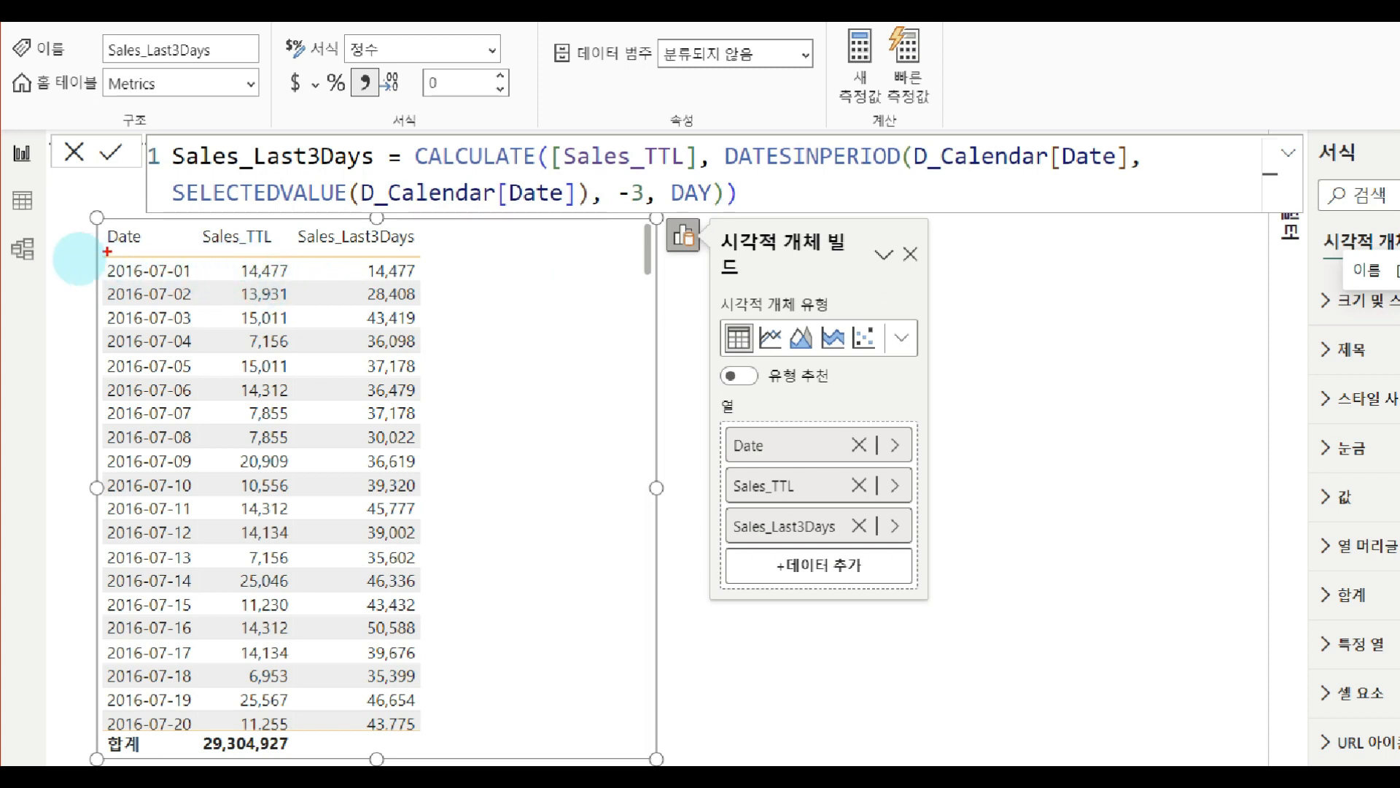
Compare the Sales_Last3Days values for 2016-07-01 through 2016-07-03 with the daily Sales_TTL values they add up.
{"action": "left_click_drag", "start_coordinate": [95, 252], "coordinate": [436, 288]}
{"action": "left_click_drag", "start_coordinate": [345, 251], "coordinate": [442, 286]}
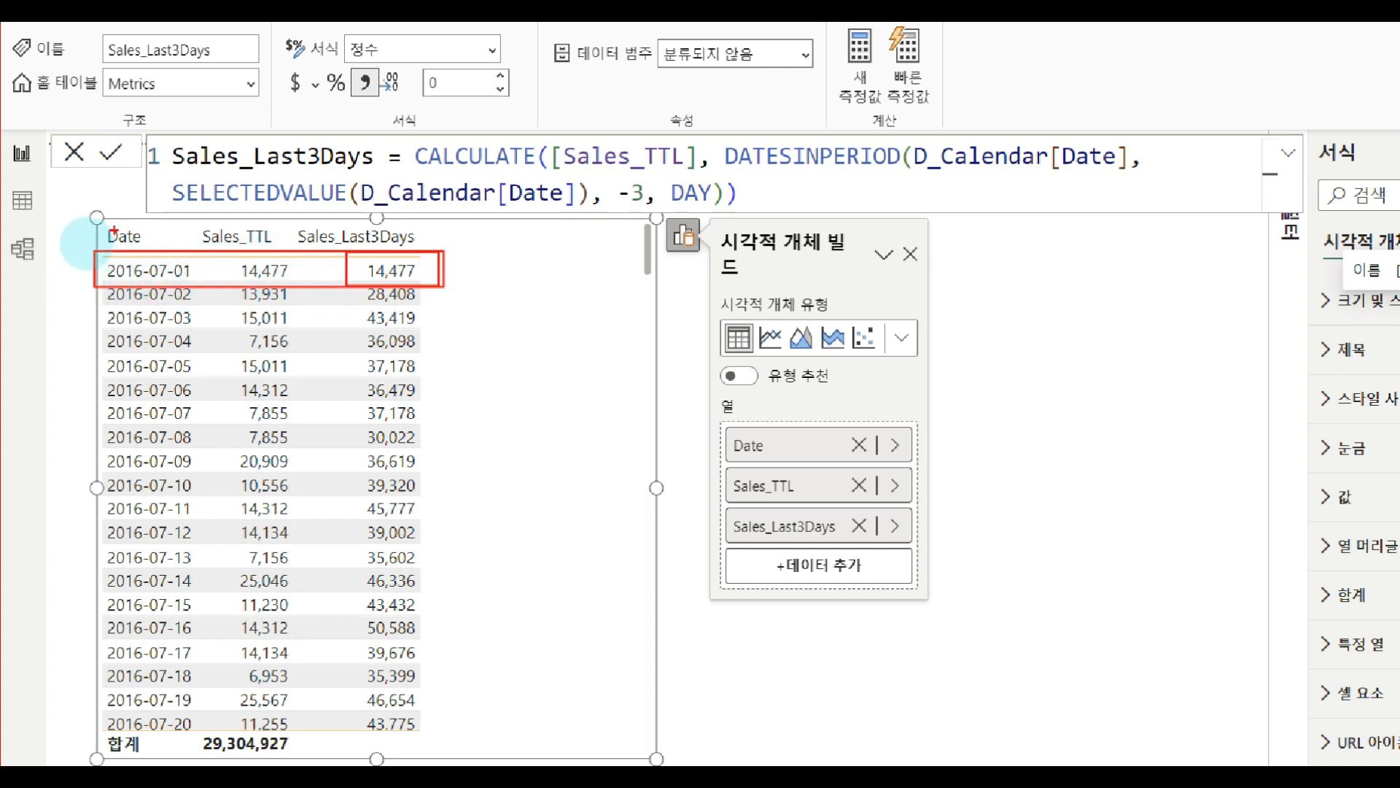
{"action": "left_click_drag", "start_coordinate": [95, 209], "coordinate": [199, 285]}
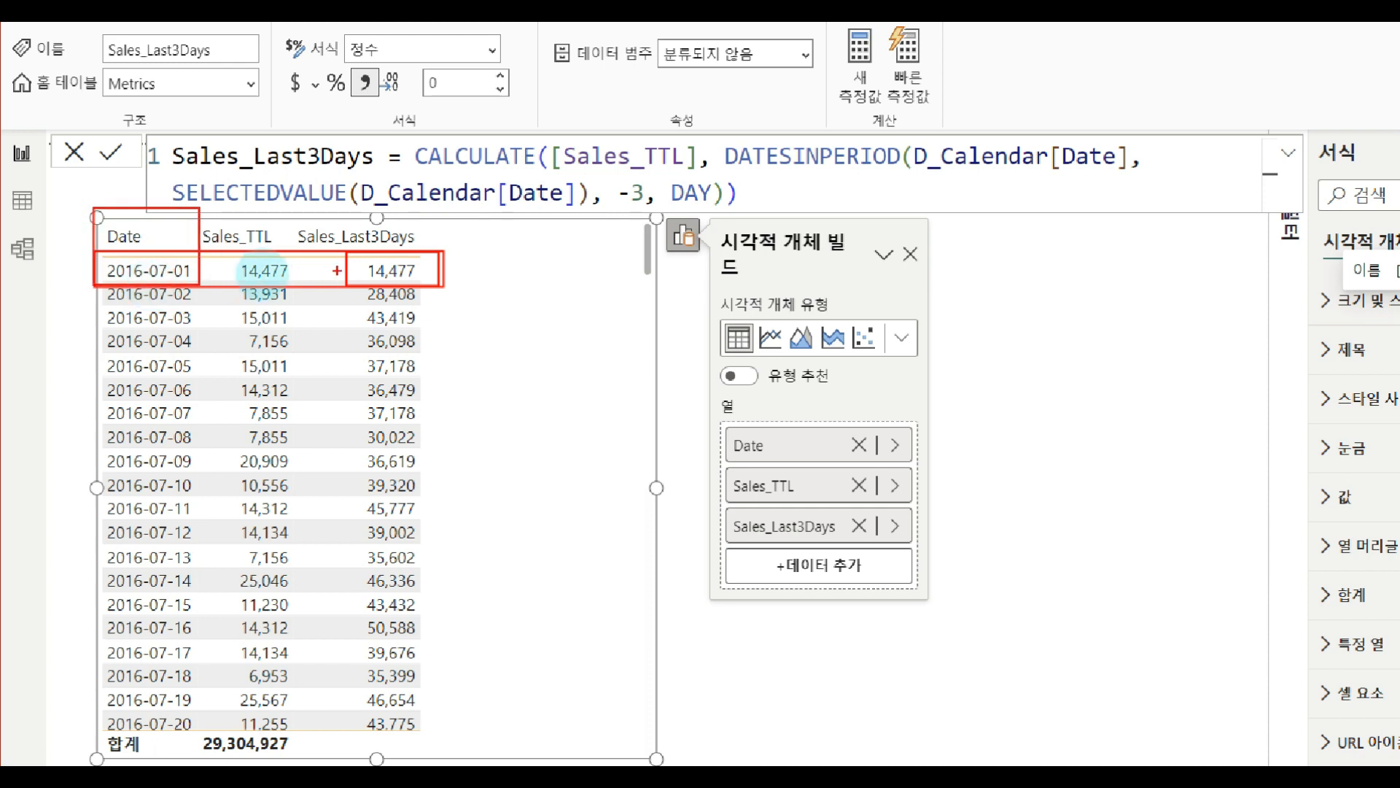
{"action": "mouse_move", "coordinate": [380, 286]}
{"action": "left_mouse_down"}
{"action": "mouse_move", "coordinate": [397, 256]}
{"action": "mouse_move", "coordinate": [394, 279]}
{"action": "left_mouse_up"}
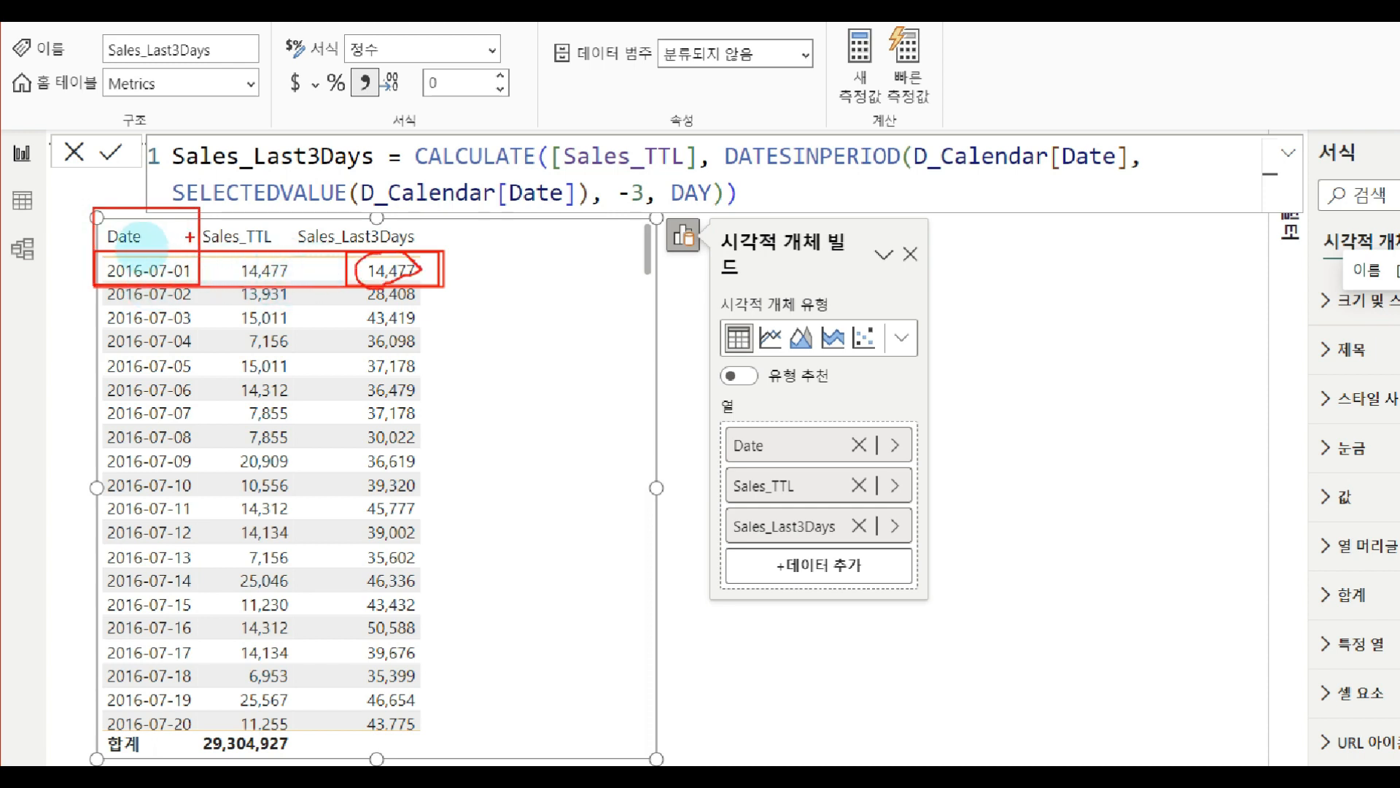
{"action": "left_click_drag", "start_coordinate": [137, 231], "coordinate": [193, 238]}
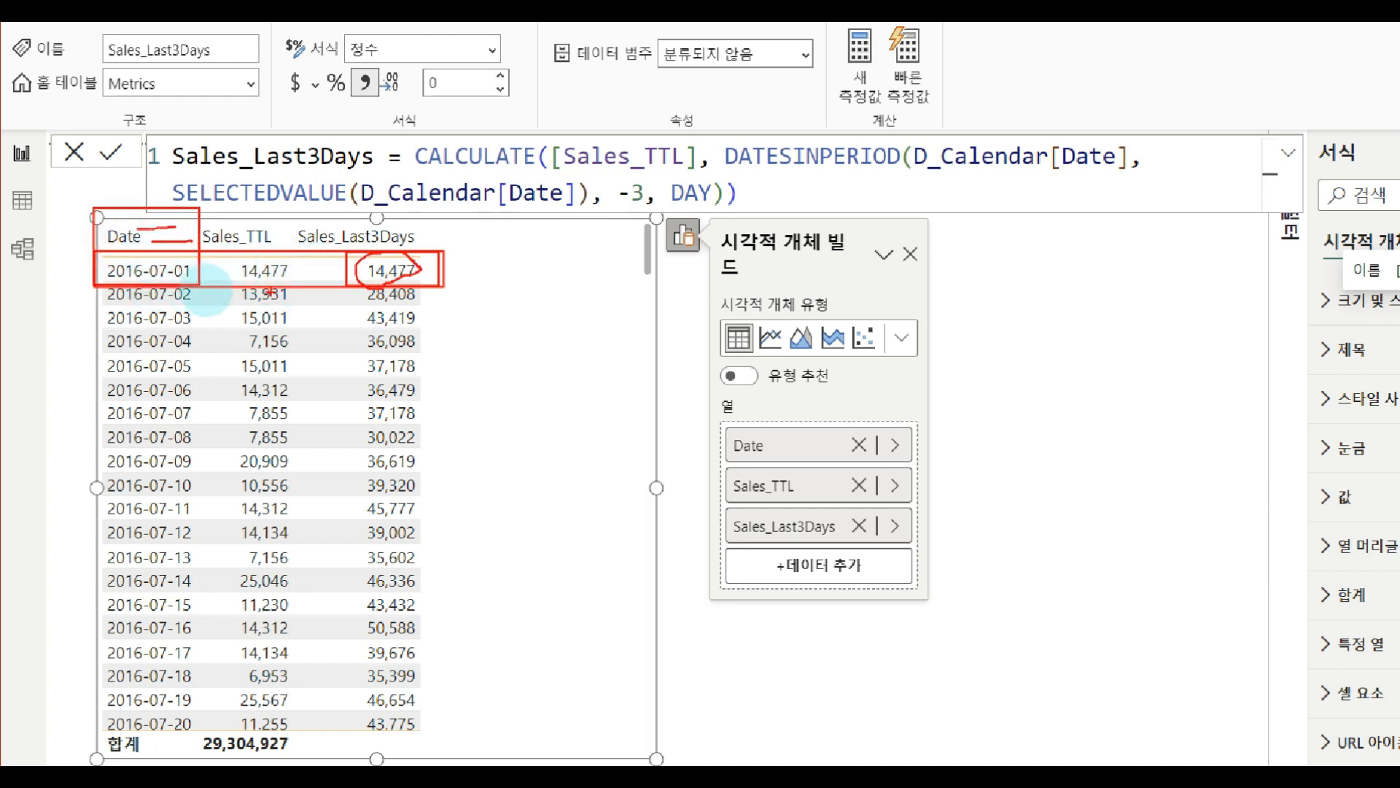
{"action": "key", "text": "e"}
{"action": "mouse_move", "coordinate": [80, 278]}
{"action": "left_mouse_down", "text": "ctrl"}
{"action": "mouse_move", "coordinate": [342, 310]}
{"action": "mouse_move", "coordinate": [471, 308]}
{"action": "left_mouse_up", "text": "ctrl"}
{"action": "left_click_drag", "start_coordinate": [354, 278], "coordinate": [435, 306], "text": "ctrl"}
{"action": "left_click_drag", "start_coordinate": [221, 231], "coordinate": [289, 302], "text": "ctrl"}
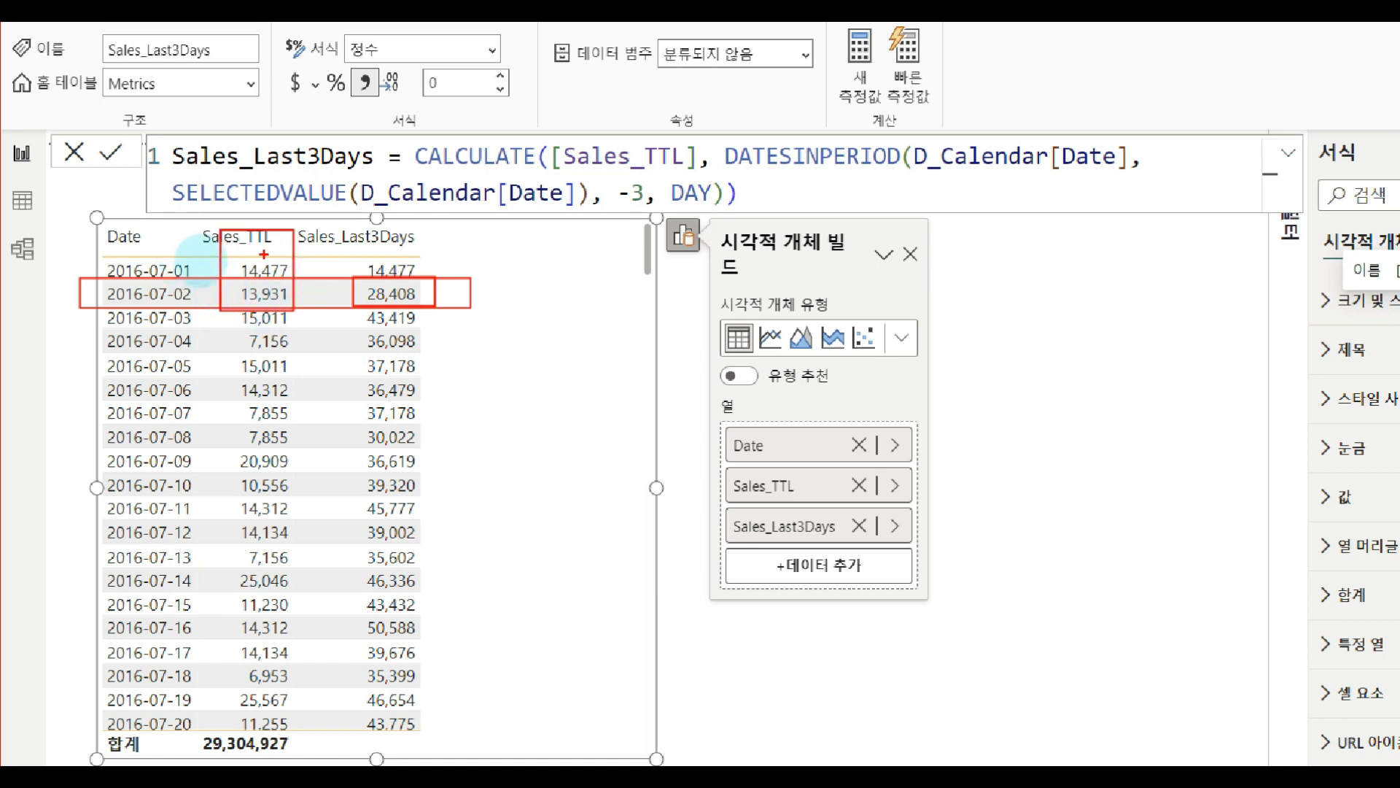
{"action": "mouse_move", "coordinate": [247, 245]}
{"action": "left_mouse_down"}
{"action": "mouse_move", "coordinate": [270, 242]}
{"action": "mouse_move", "coordinate": [279, 268]}
{"action": "left_mouse_up"}
{"action": "left_click_drag", "start_coordinate": [291, 266], "coordinate": [297, 273]}
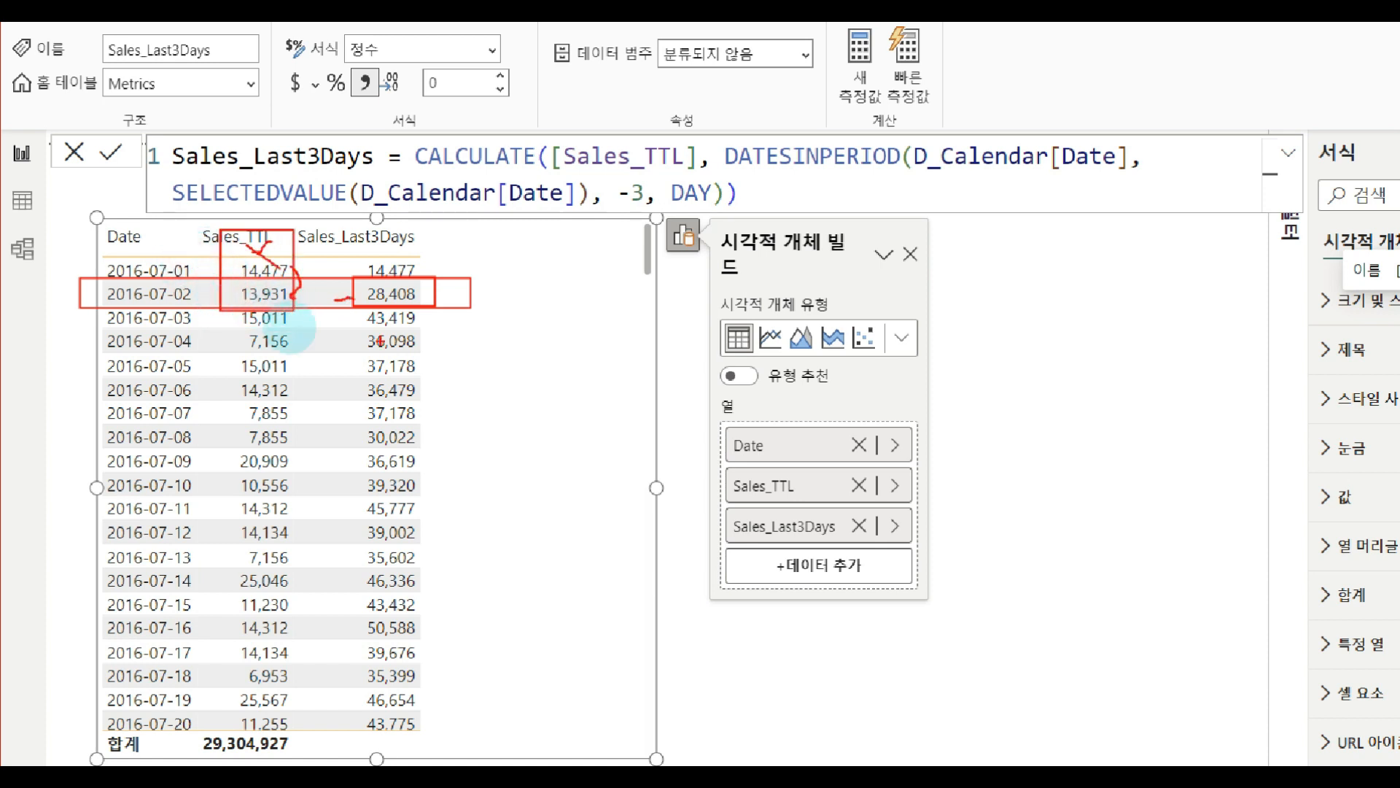
{"action": "key", "text": "e"}
{"action": "mouse_move", "coordinate": [74, 303]}
{"action": "left_mouse_down", "text": "ctrl"}
{"action": "mouse_move", "coordinate": [473, 338]}
{"action": "mouse_move", "coordinate": [448, 331]}
{"action": "left_mouse_up", "text": "ctrl"}
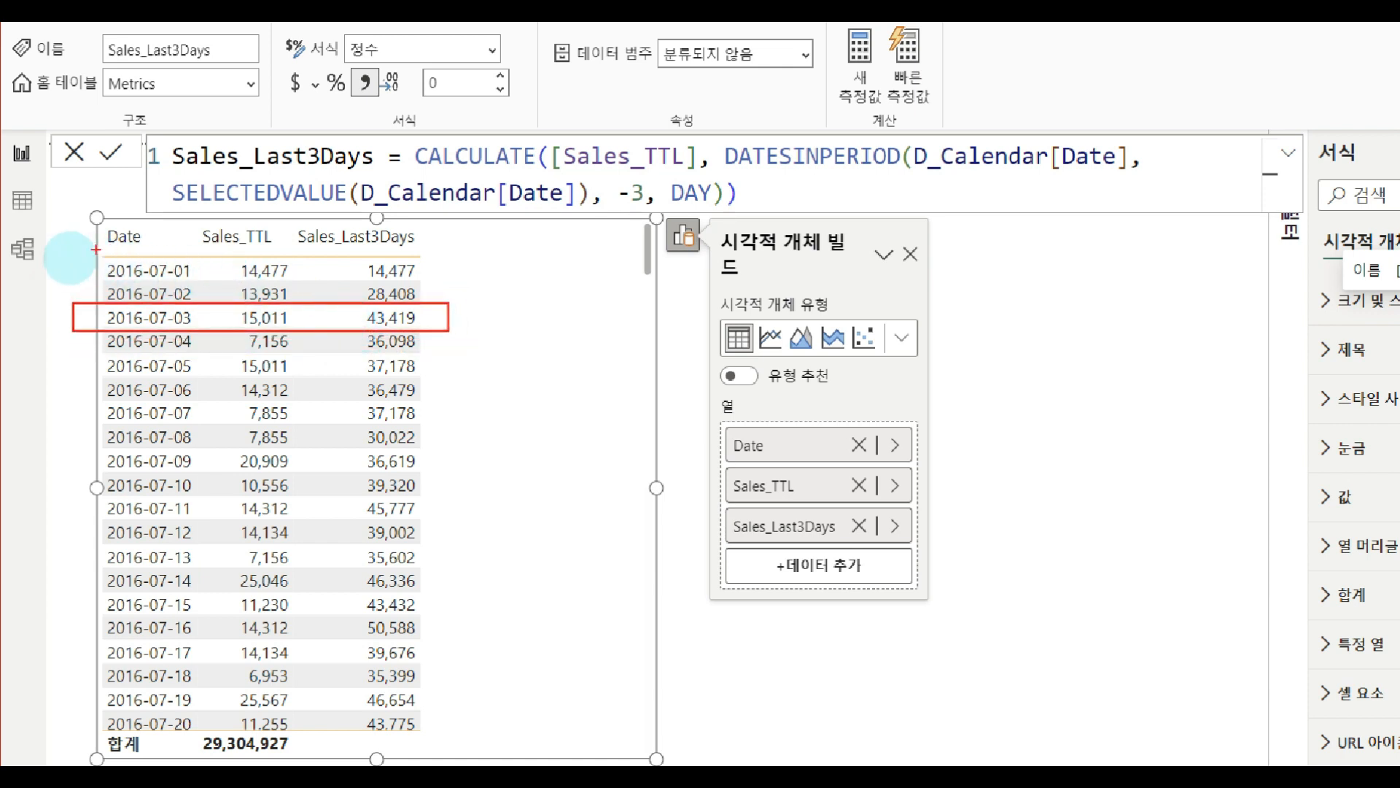
{"action": "left_click_drag", "start_coordinate": [92, 250], "coordinate": [210, 328], "text": "ctrl"}
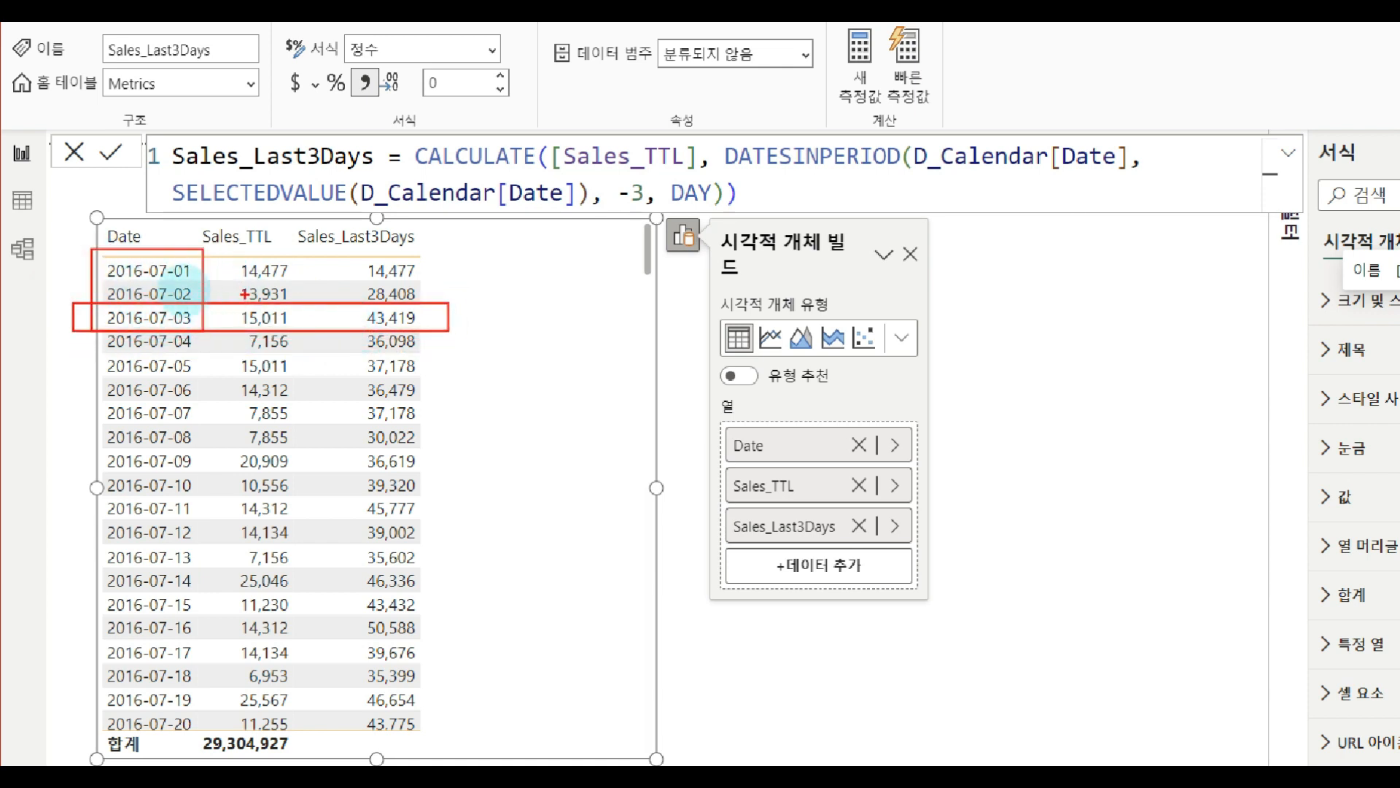
{"action": "mouse_move", "coordinate": [291, 268]}
{"action": "left_mouse_down"}
{"action": "mouse_move", "coordinate": [306, 321]}
{"action": "mouse_move", "coordinate": [446, 328]}
{"action": "left_mouse_up"}
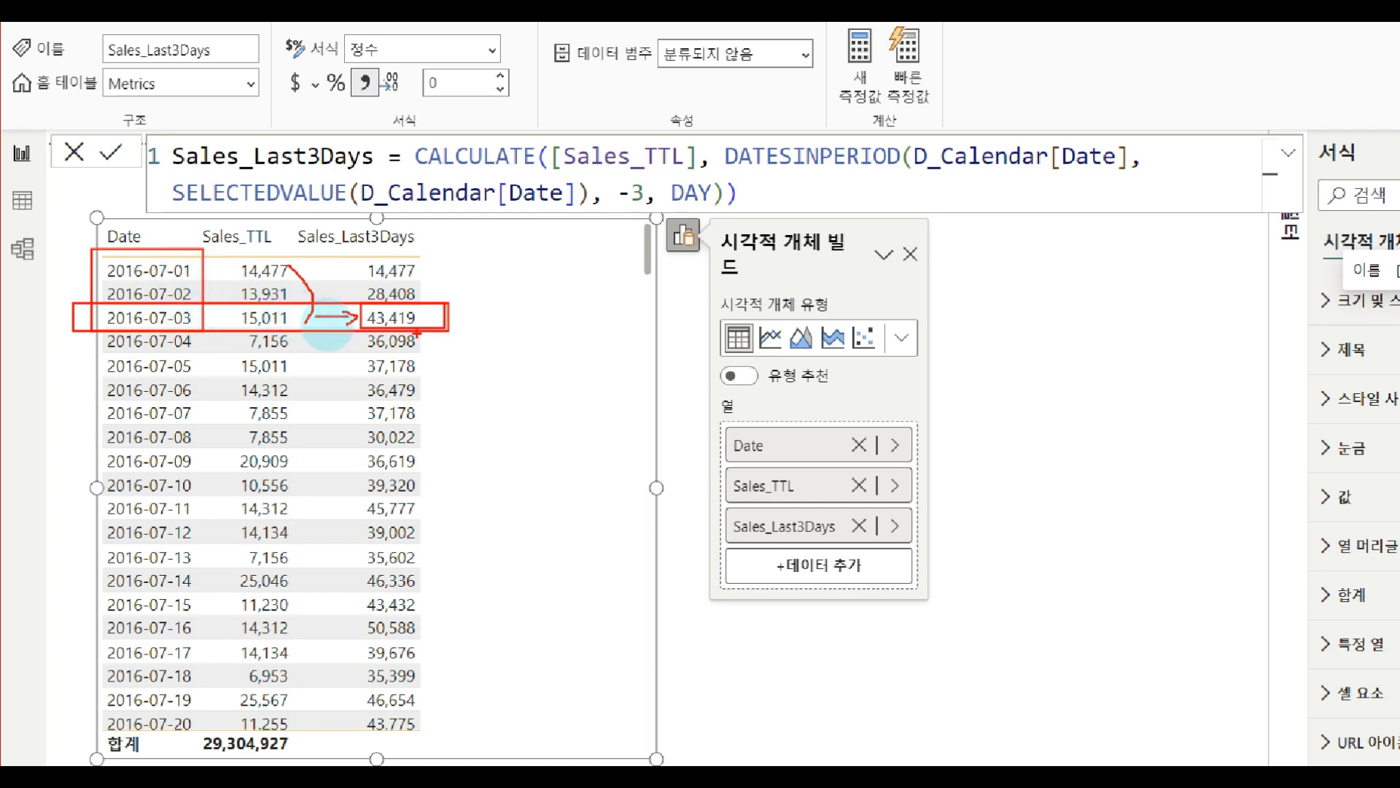
{"action": "key", "text": "Escape"}
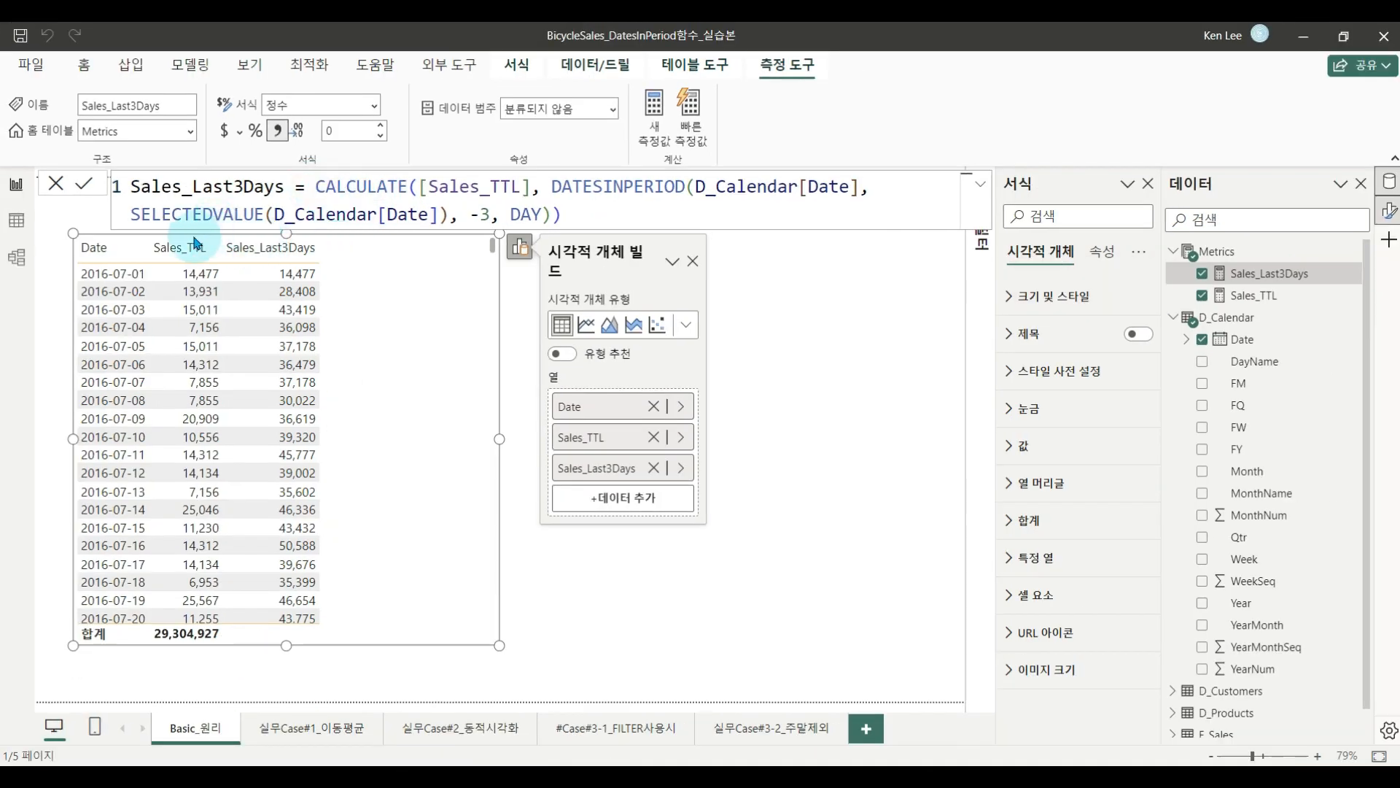
Trace how the SELECTEDVALUE start date and -3 interval pick the dates summed in each table row, up to 2016-07-04.
{"action": "mouse_move", "coordinate": [116, 199]}
{"action": "left_mouse_down"}
{"action": "mouse_move", "coordinate": [379, 247]}
{"action": "mouse_move", "coordinate": [450, 230]}
{"action": "left_mouse_up"}
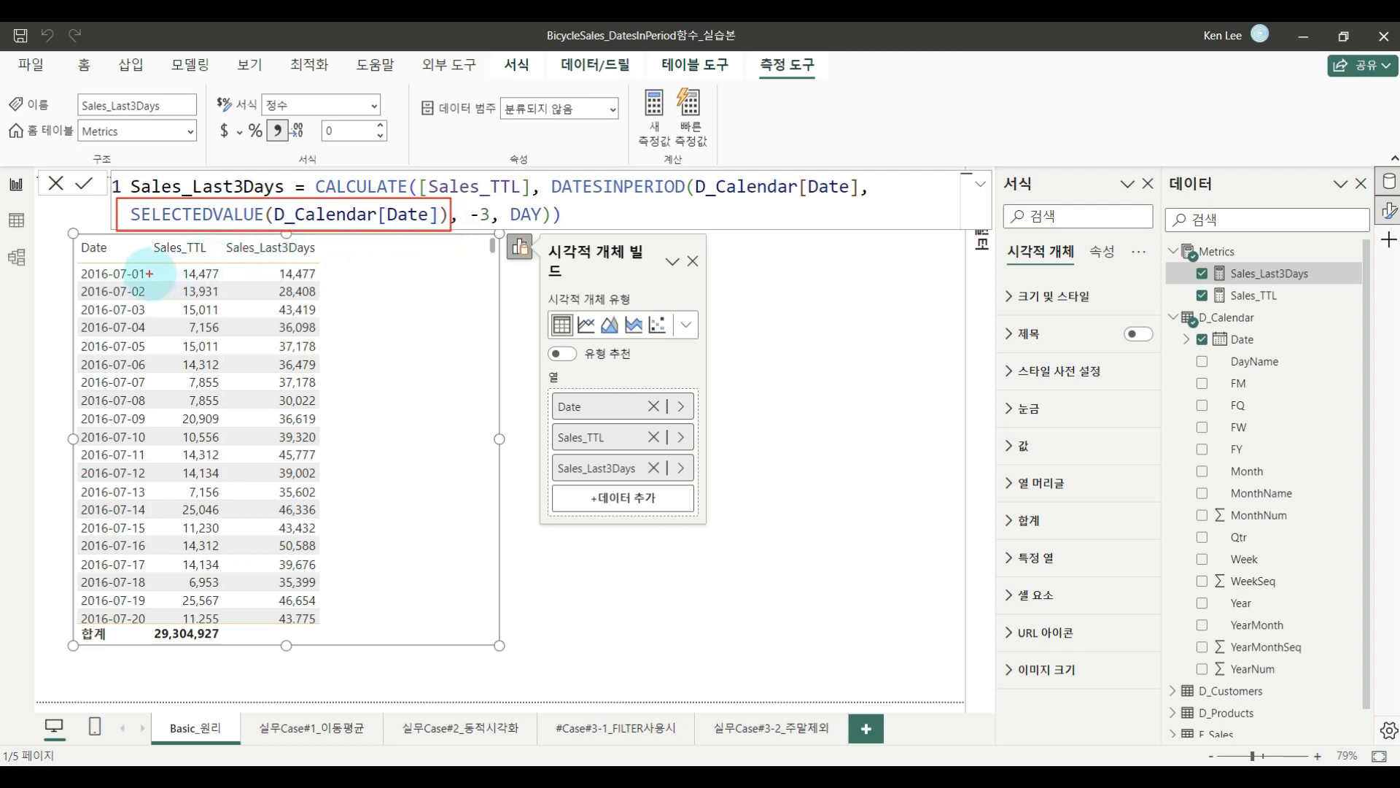
{"action": "left_click_drag", "start_coordinate": [400, 248], "coordinate": [355, 271]}
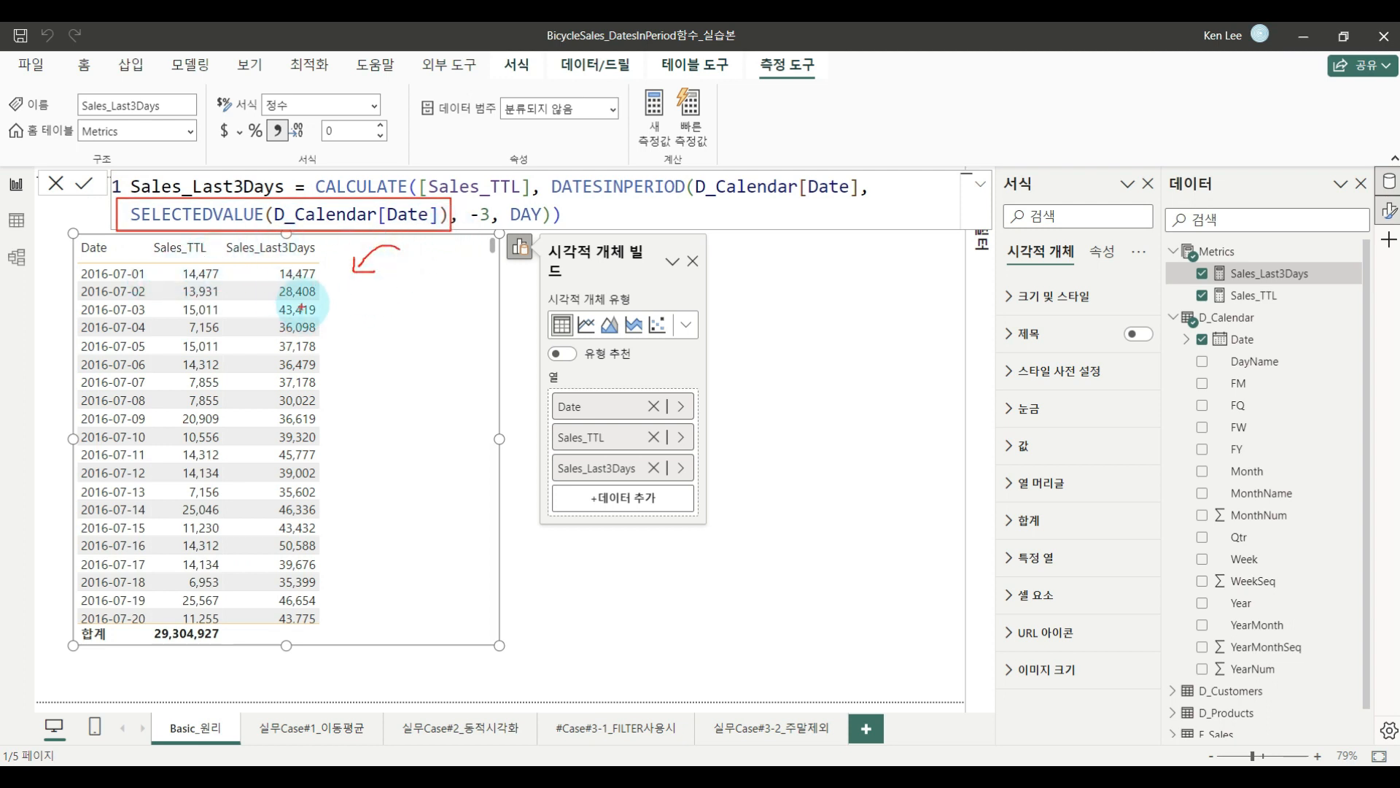
{"action": "left_click_drag", "start_coordinate": [70, 264], "coordinate": [160, 283]}
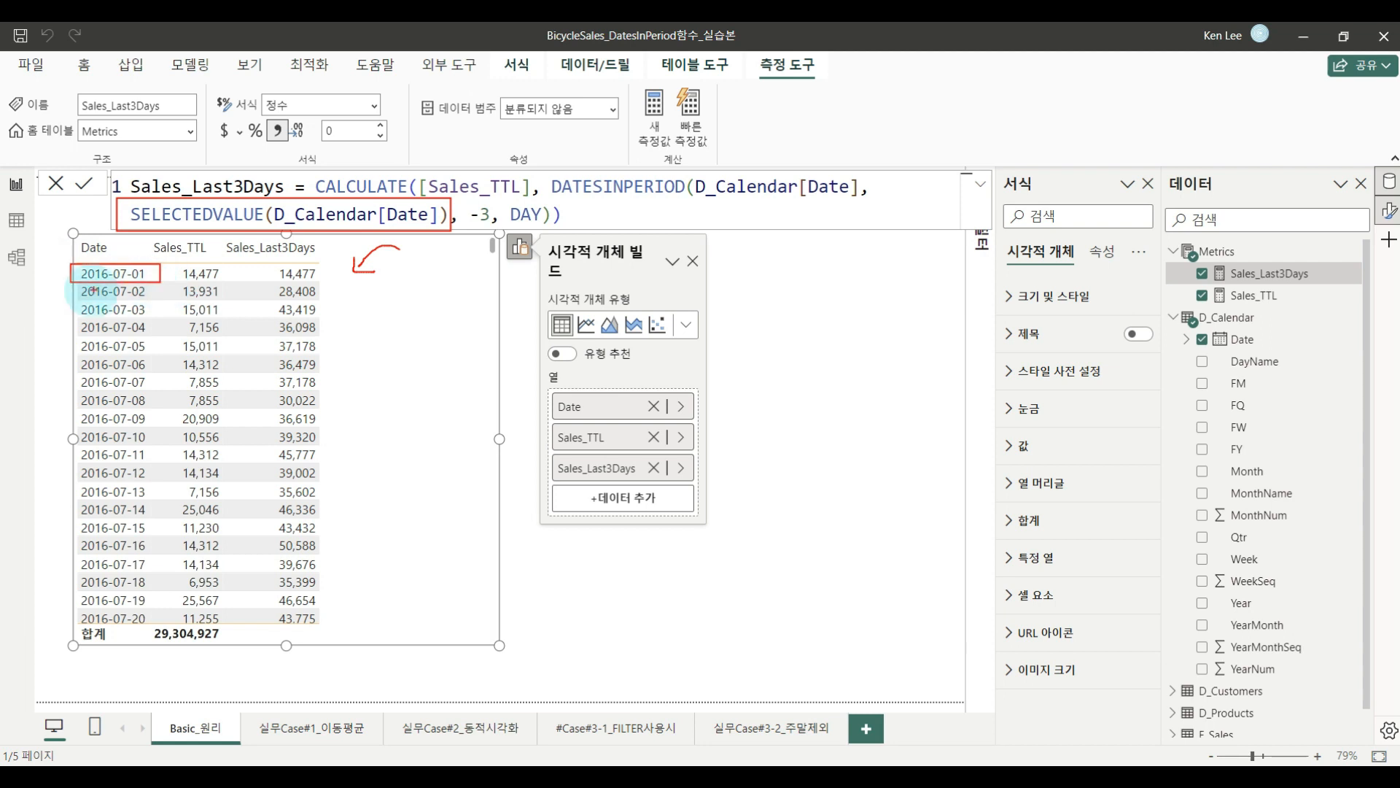
{"action": "left_click_drag", "start_coordinate": [68, 285], "coordinate": [169, 296]}
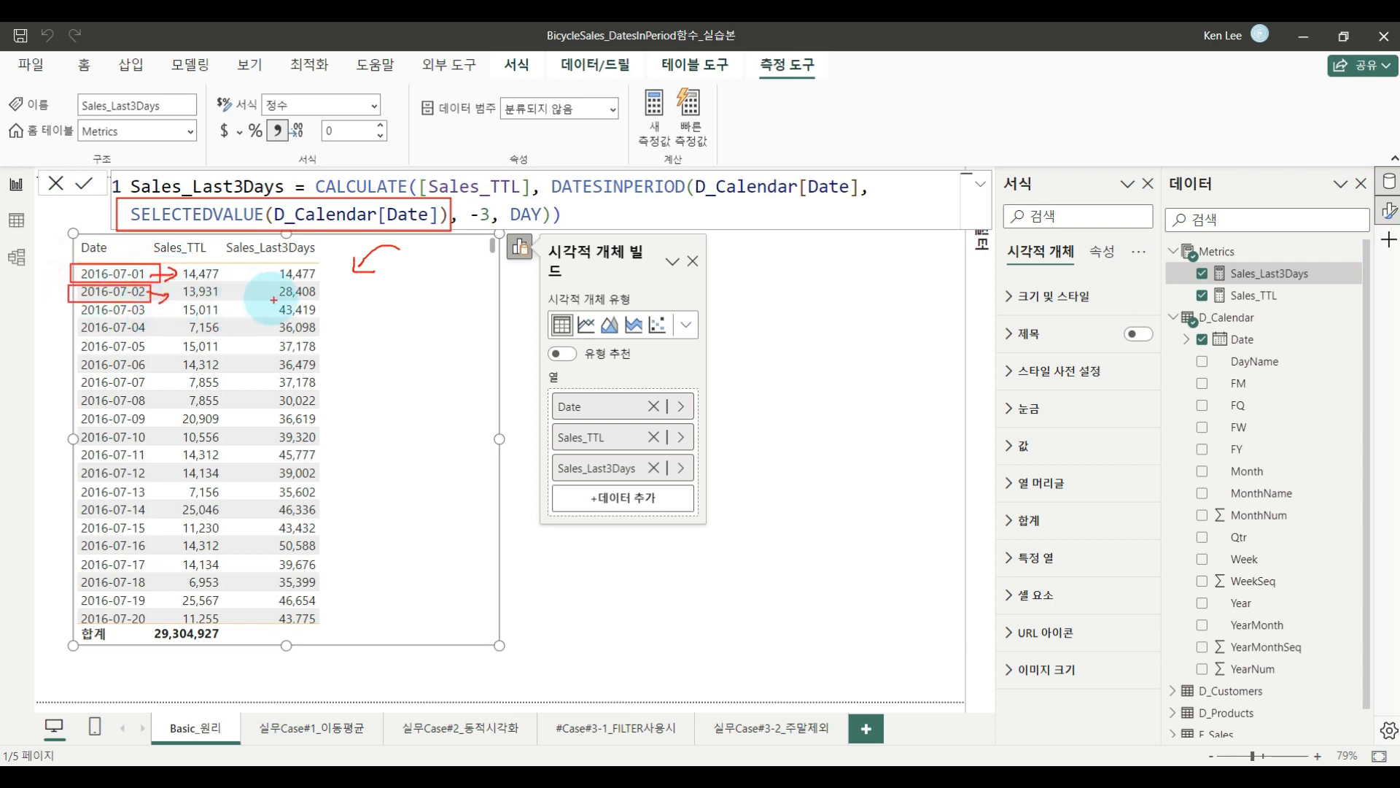
{"action": "left_click_drag", "start_coordinate": [65, 301], "coordinate": [162, 320]}
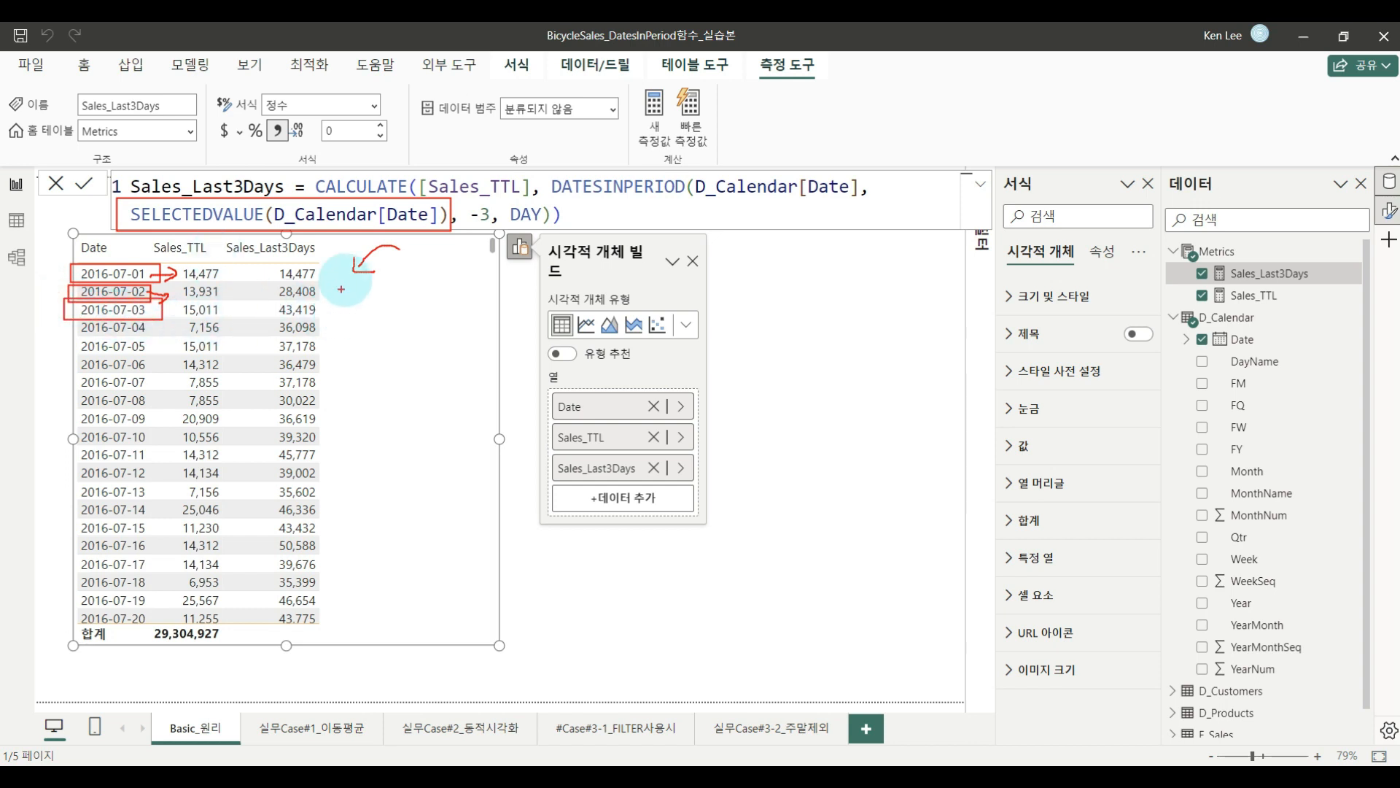
{"action": "left_click_drag", "start_coordinate": [482, 232], "coordinate": [499, 220]}
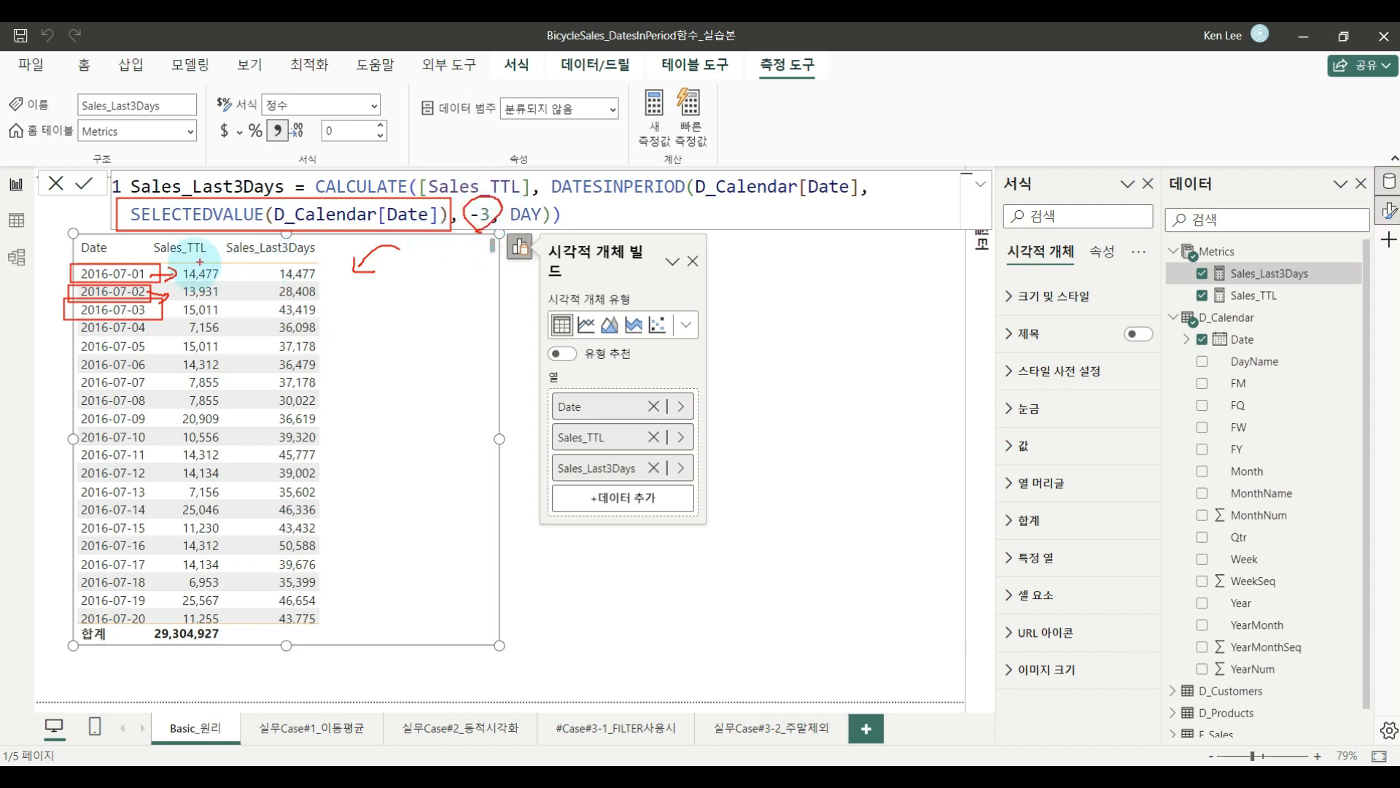
{"action": "left_click_drag", "start_coordinate": [164, 323], "coordinate": [163, 319]}
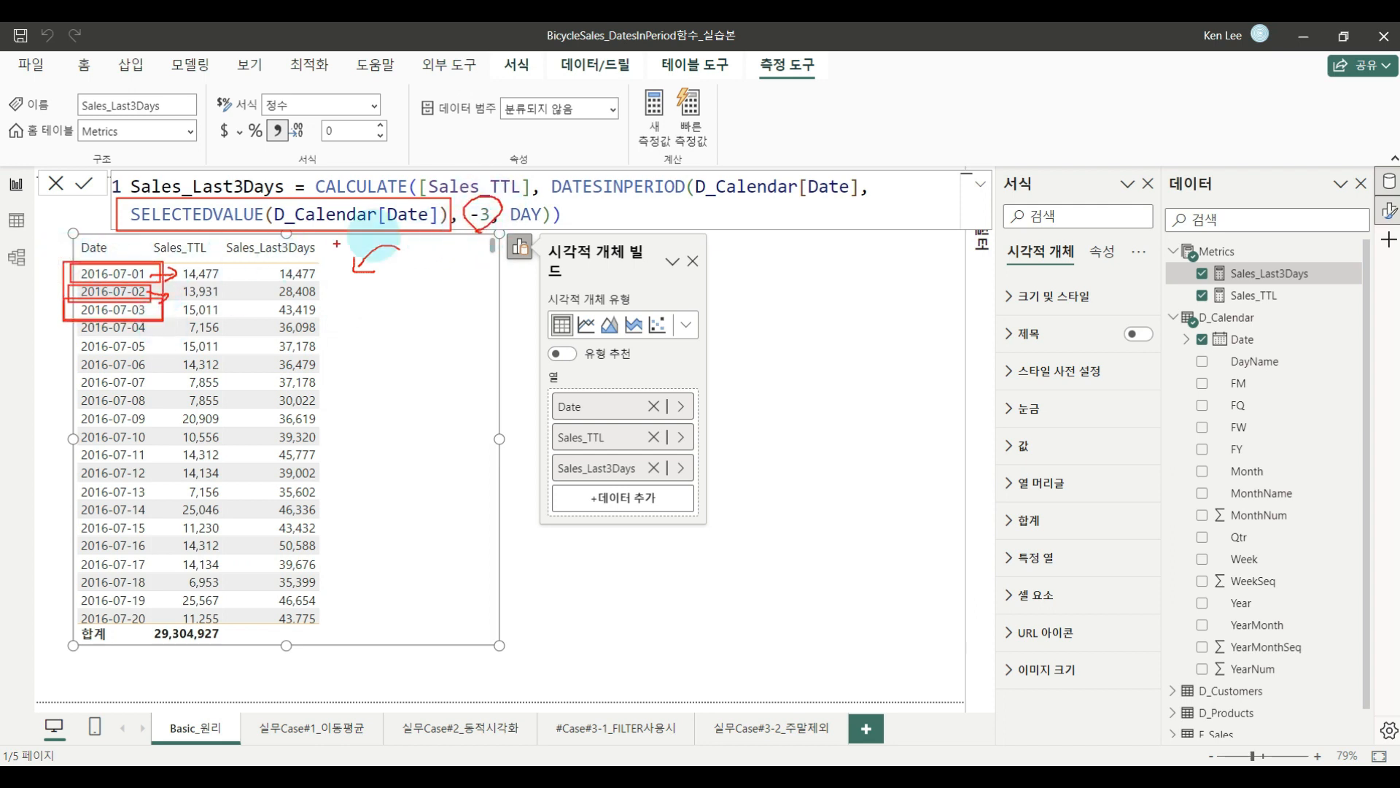
{"action": "mouse_move", "coordinate": [173, 273]}
{"action": "left_mouse_down"}
{"action": "mouse_move", "coordinate": [413, 188]}
{"action": "mouse_move", "coordinate": [411, 199]}
{"action": "mouse_move", "coordinate": [478, 214]}
{"action": "mouse_move", "coordinate": [432, 215]}
{"action": "left_mouse_up"}
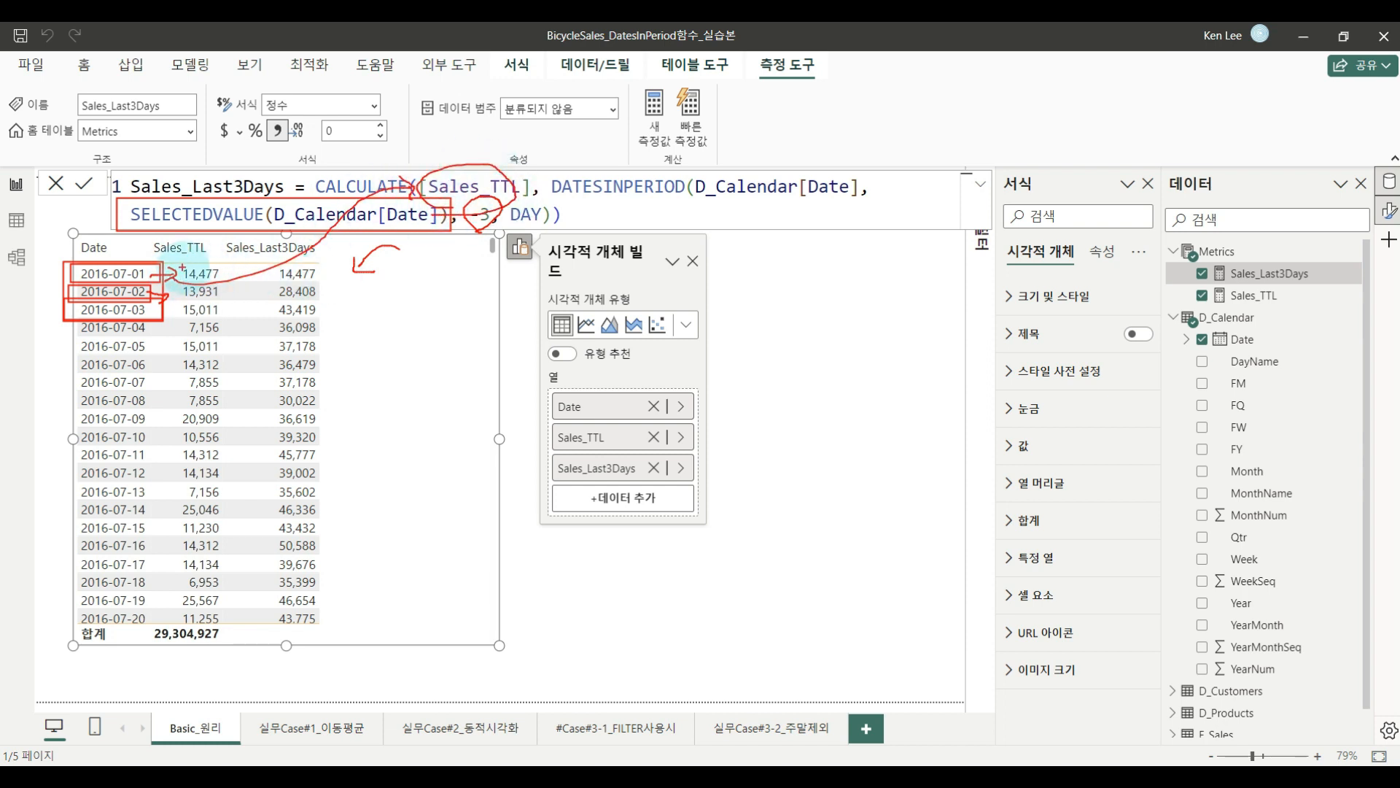
{"action": "left_click_drag", "start_coordinate": [173, 263], "coordinate": [216, 316]}
{"action": "mouse_move", "coordinate": [303, 304]}
{"action": "left_mouse_down"}
{"action": "mouse_move", "coordinate": [271, 318]}
{"action": "mouse_move", "coordinate": [300, 303]}
{"action": "left_mouse_up"}
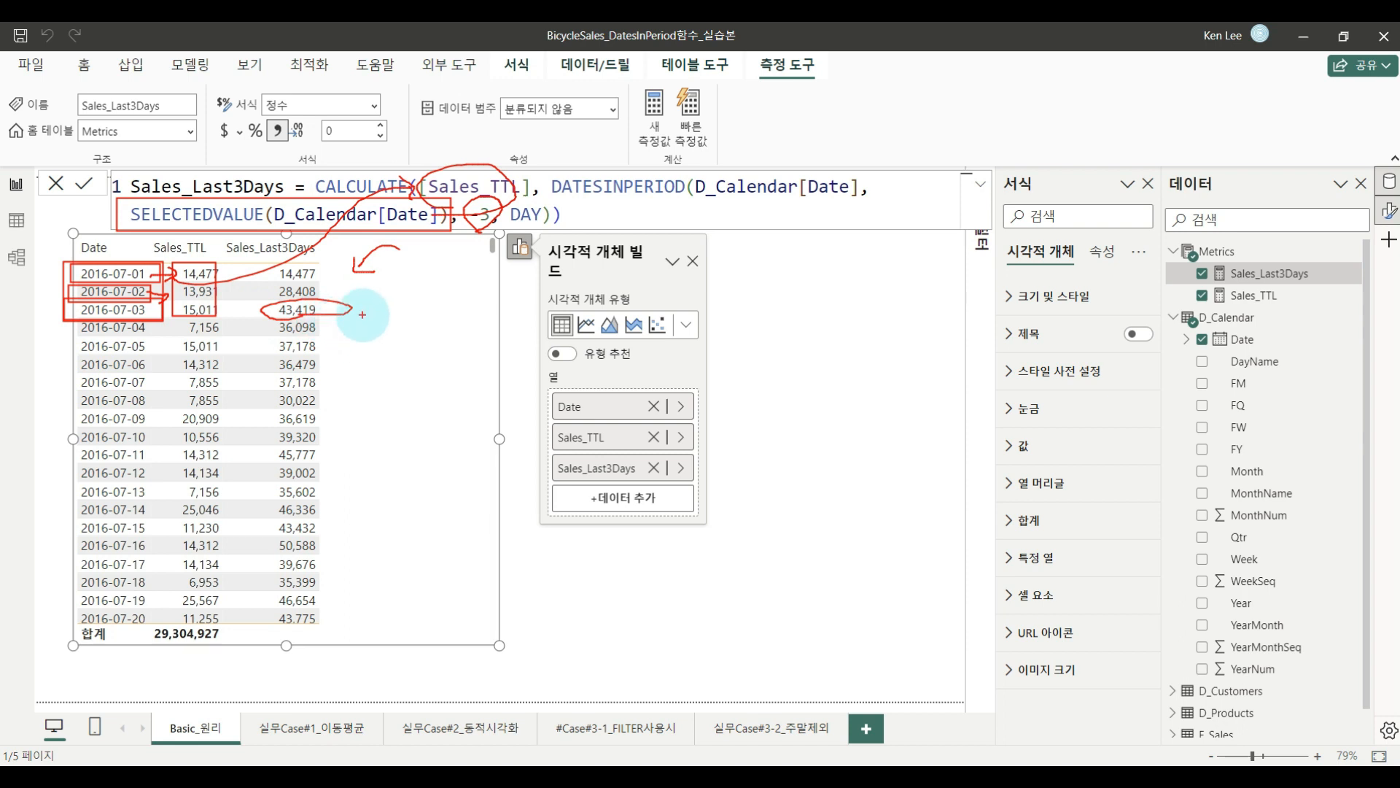
{"action": "key", "text": "e"}
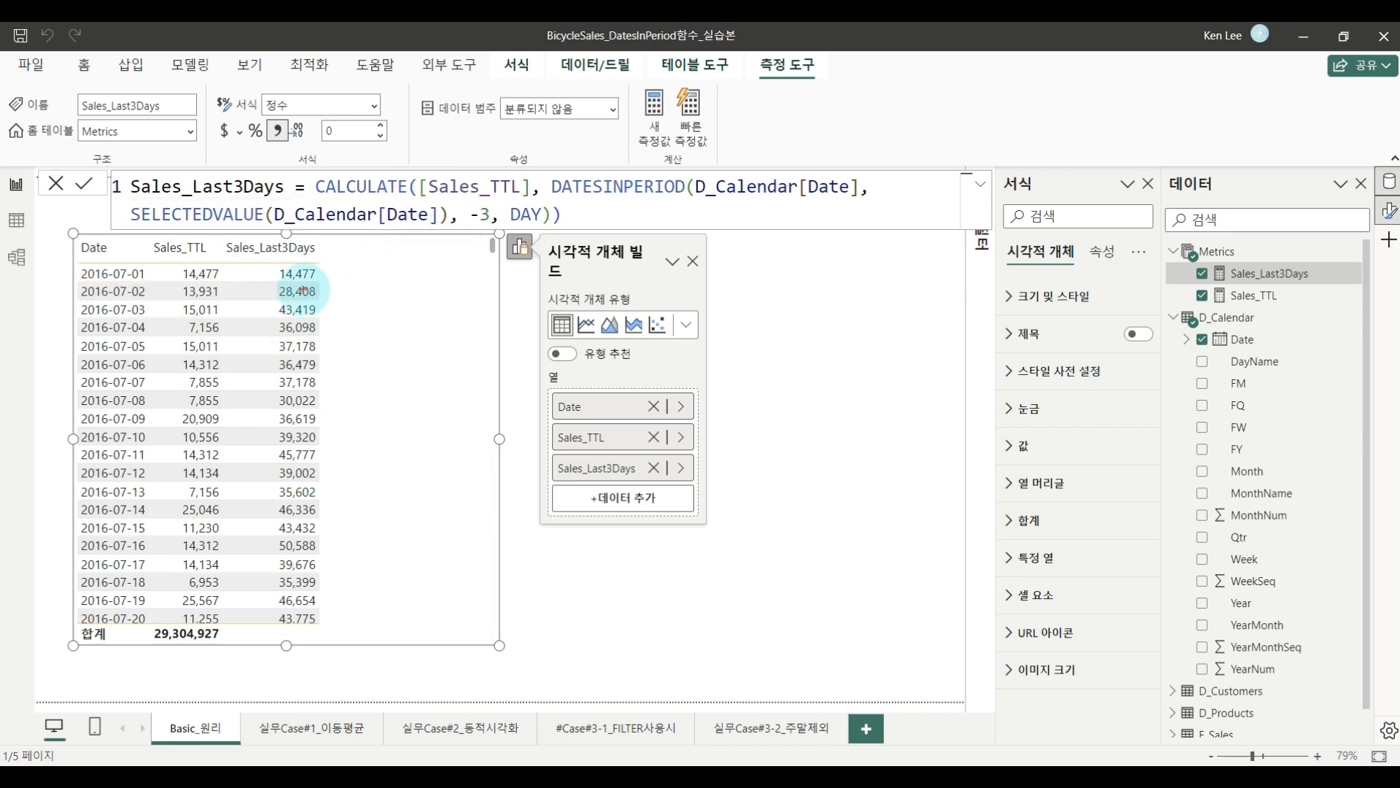
{"action": "left_click_drag", "start_coordinate": [64, 317], "coordinate": [331, 338]}
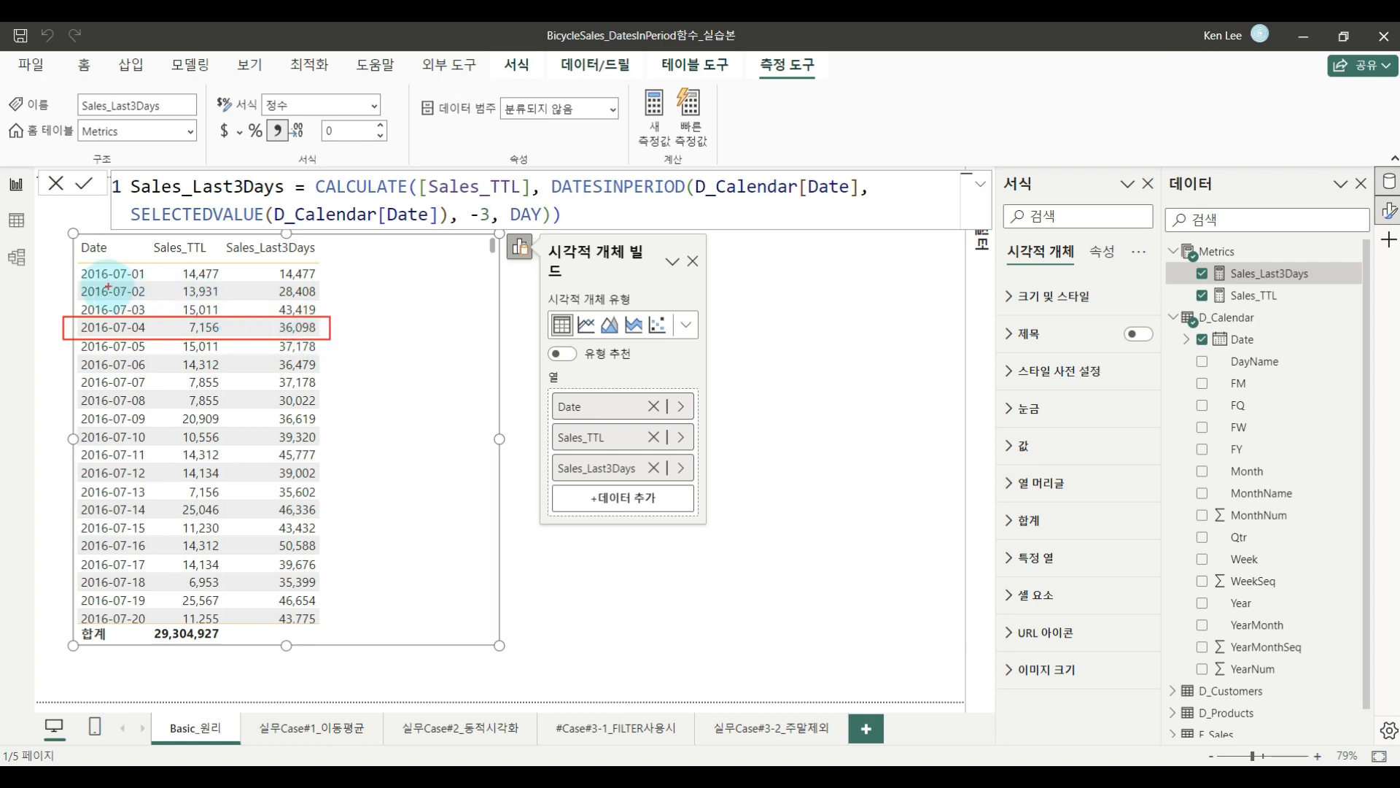
{"action": "mouse_move", "coordinate": [74, 281]}
{"action": "left_mouse_down"}
{"action": "mouse_move", "coordinate": [158, 339]}
{"action": "mouse_move", "coordinate": [284, 317]}
{"action": "mouse_move", "coordinate": [335, 337]}
{"action": "mouse_move", "coordinate": [272, 338]}
{"action": "mouse_move", "coordinate": [362, 340]}
{"action": "left_mouse_up"}
{"action": "key", "text": "Escape"}
{"action": "key", "text": "ctrl+1"}
{"action": "left_click", "coordinate": [280, 330]}
{"action": "mouse_move", "coordinate": [84, 240]}
{"action": "left_mouse_down"}
{"action": "mouse_move", "coordinate": [209, 346]}
{"action": "mouse_move", "coordinate": [171, 337]}
{"action": "mouse_move", "coordinate": [226, 321]}
{"action": "left_mouse_up"}
{"action": "left_click_drag", "start_coordinate": [205, 297], "coordinate": [203, 336]}
{"action": "key", "text": "Escape"}
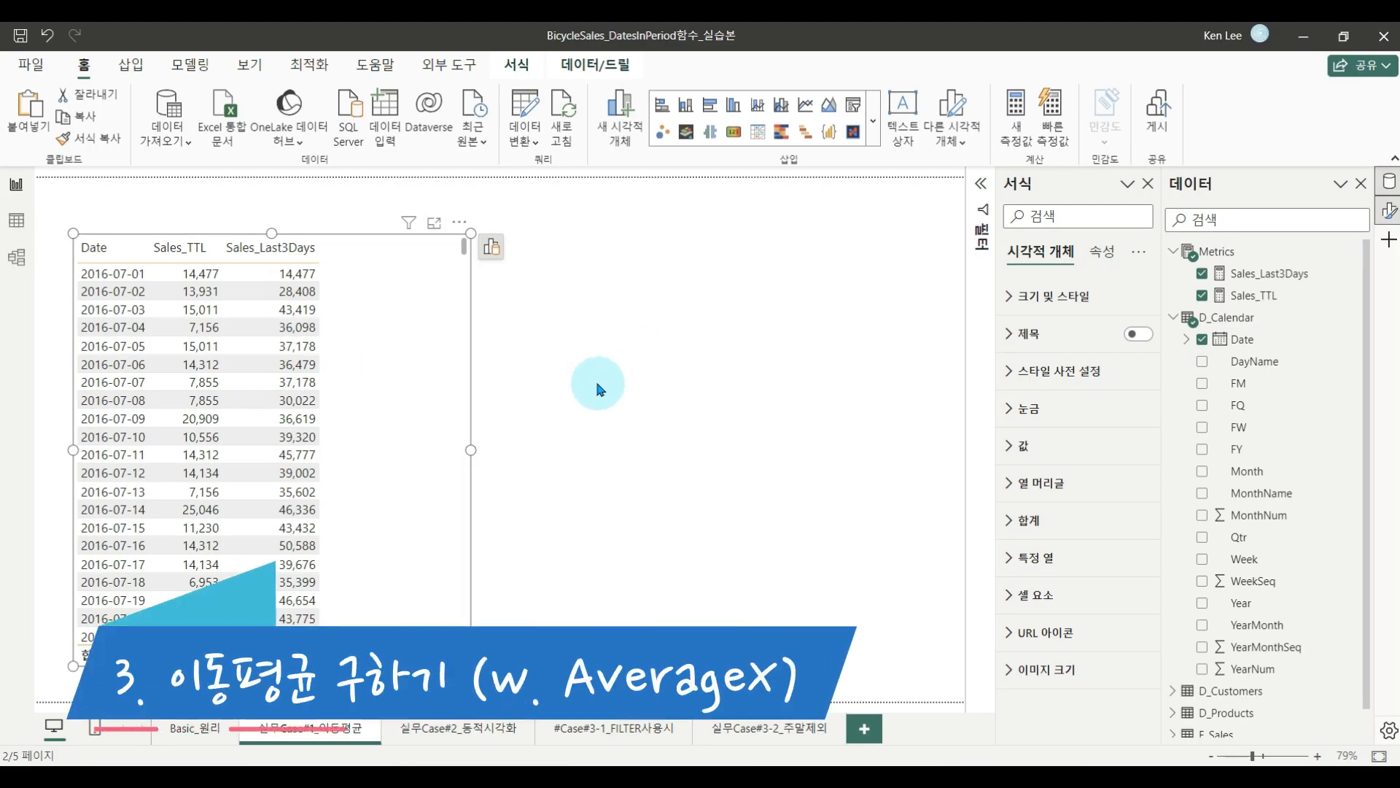
Create a new measure in the Metrics table and start its formula with the name Sales_mAVG_3days.
{"action": "left_click", "coordinate": [1231, 251]}
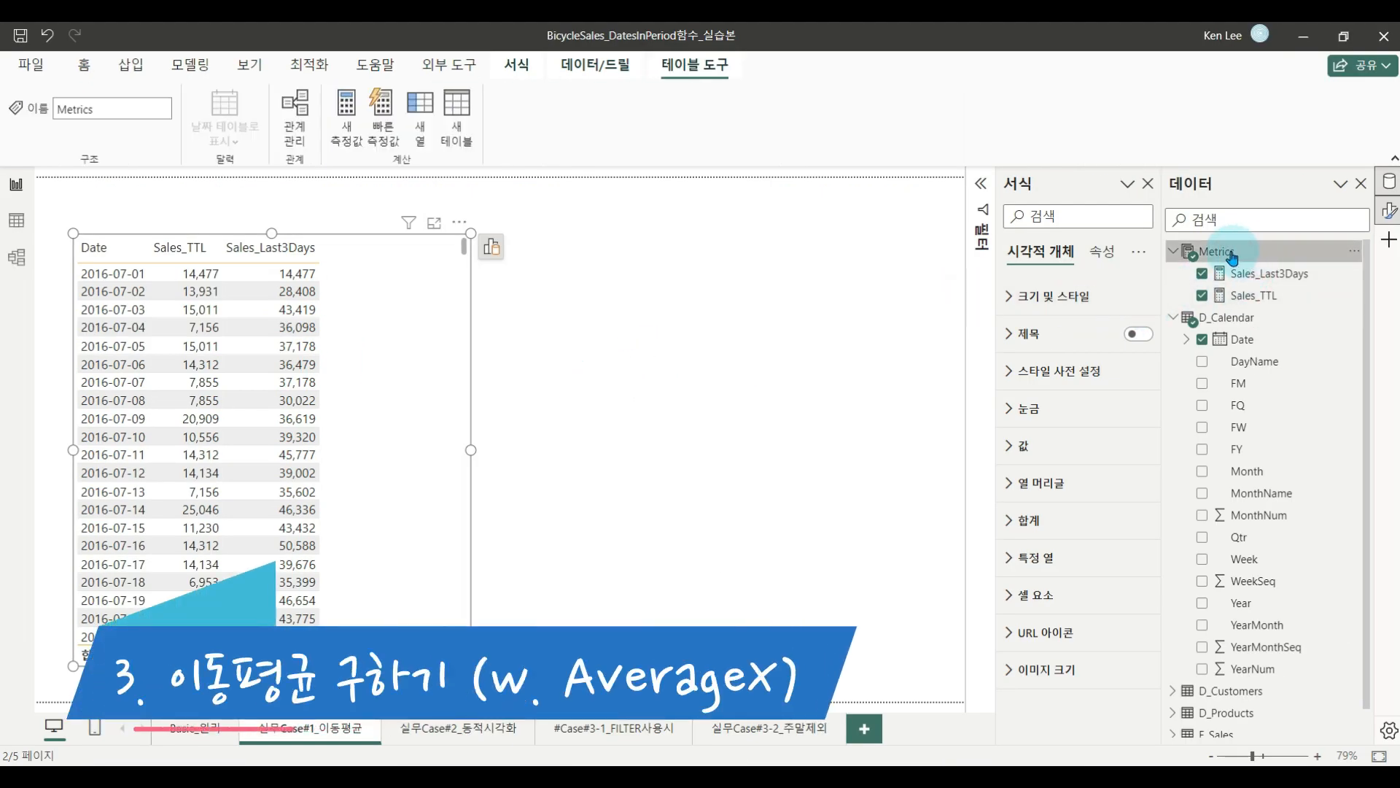
{"action": "right_click", "coordinate": [1234, 252]}
{"action": "left_click", "coordinate": [1255, 283]}
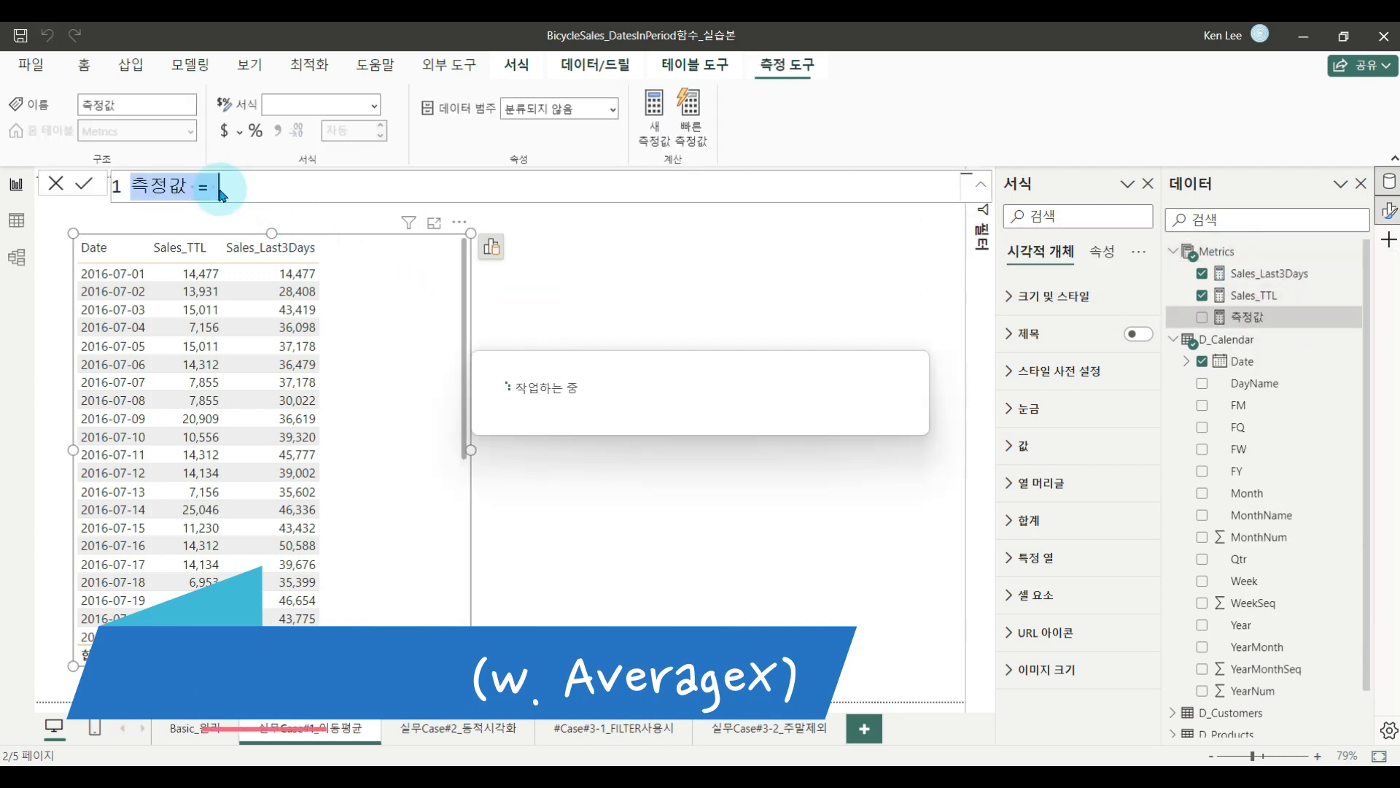
{"action": "type", "text": "Sales_mAVG"}
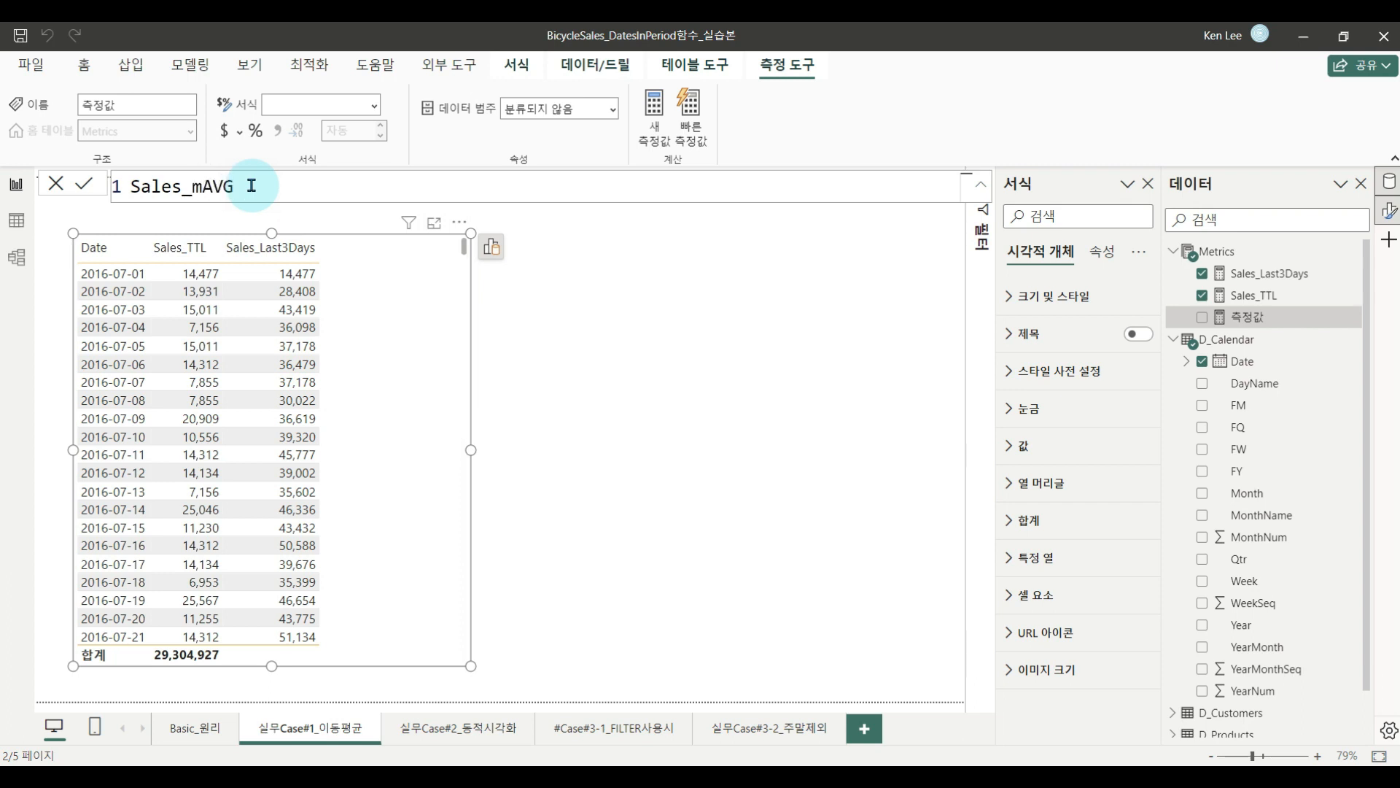
{"action": "type", "text": "_3days ="}
{"action": "left_click", "coordinate": [455, 186]}
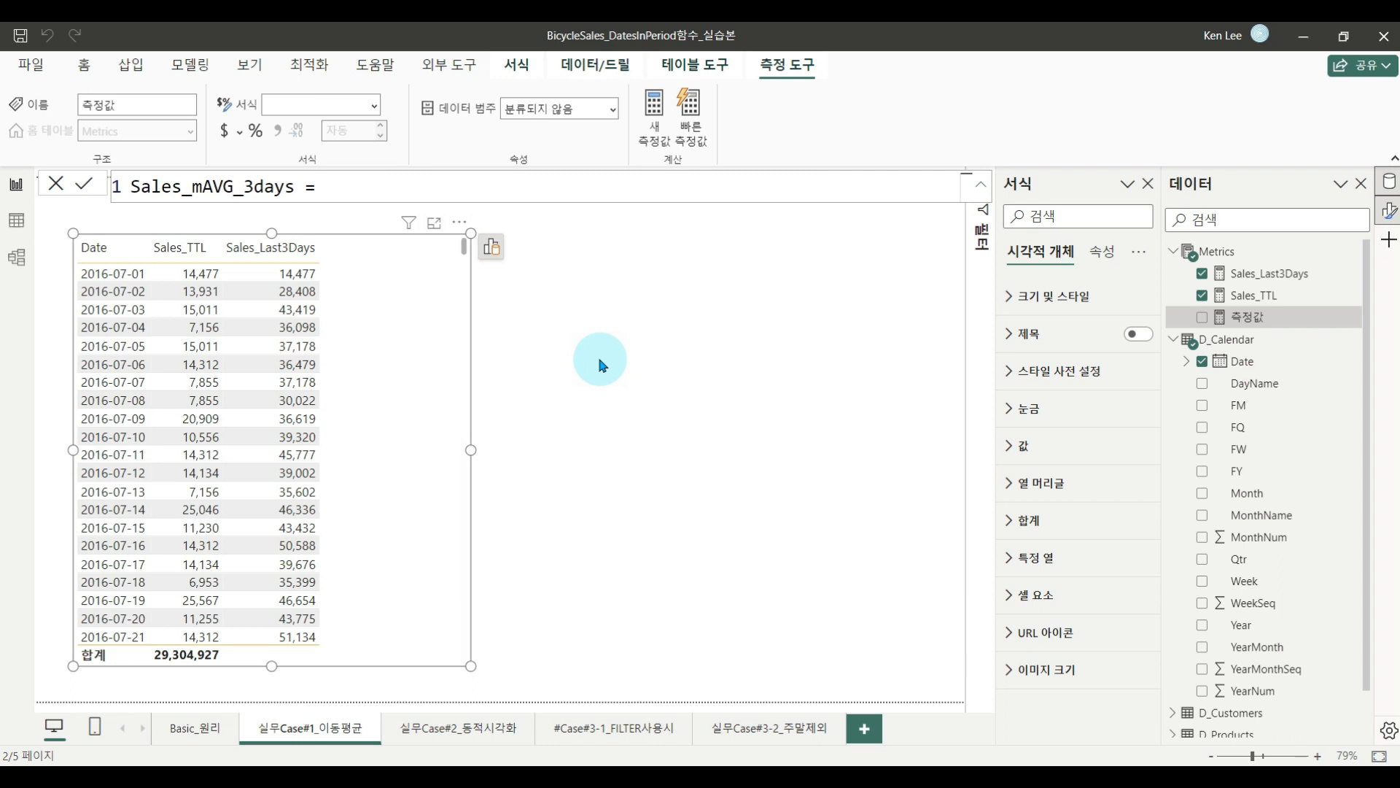
Begin the Sales_mAVG_3days formula with AVERAGEX, comment that function out with //, and commit the measure.
{"action": "type", "text": "ave"}
{"action": "key", "text": "Down"}
{"action": "key", "text": "Down"}
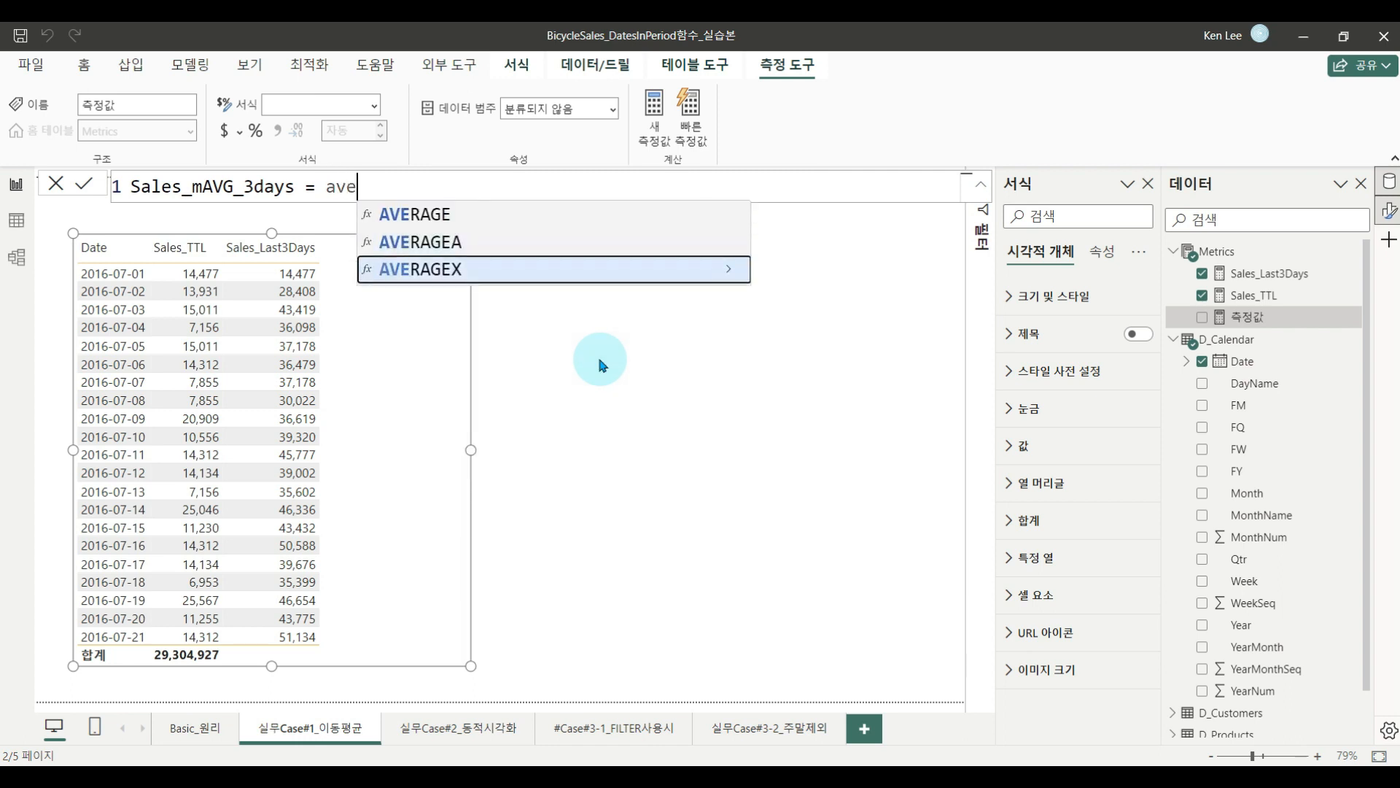
{"action": "key", "text": "Tab"}
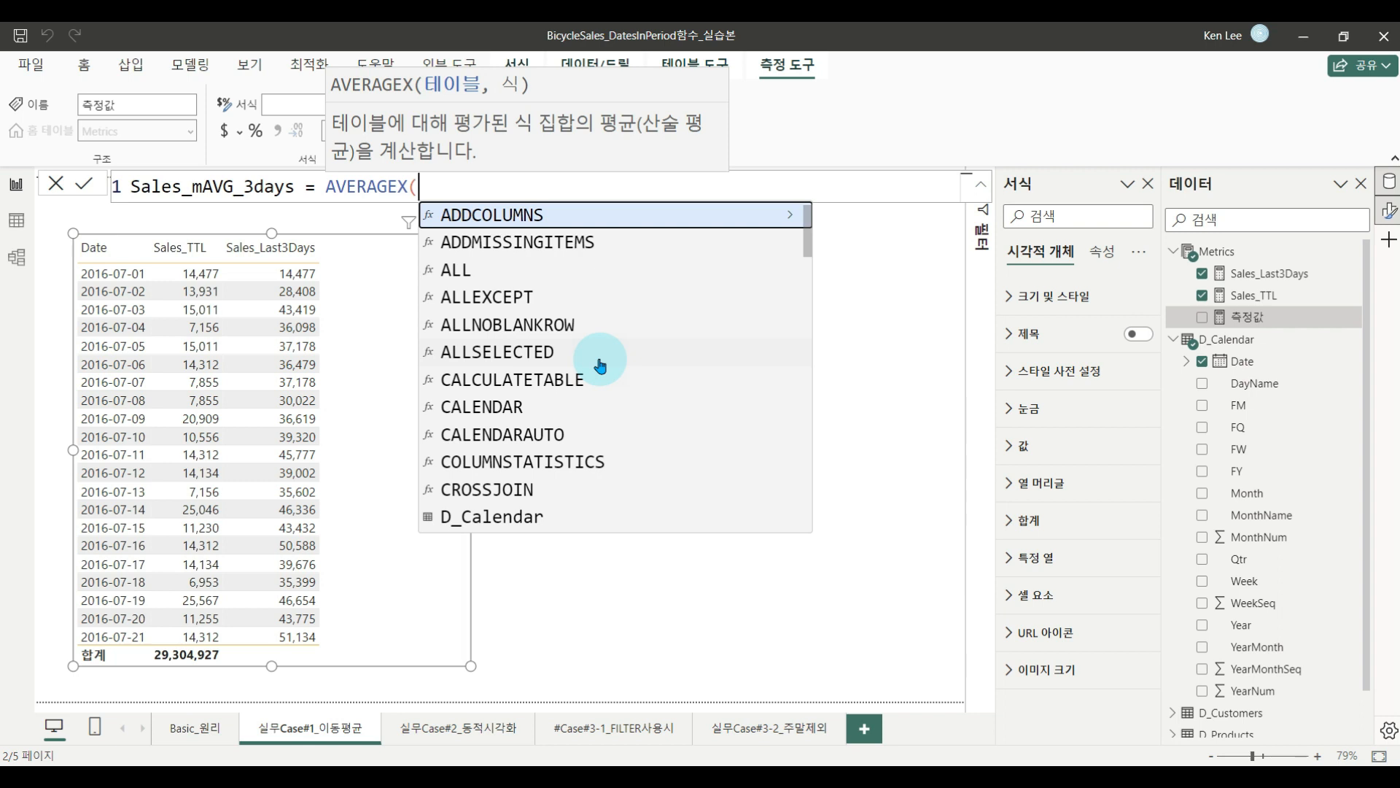
{"action": "left_click", "coordinate": [325, 186]}
{"action": "type", "text": "//"}
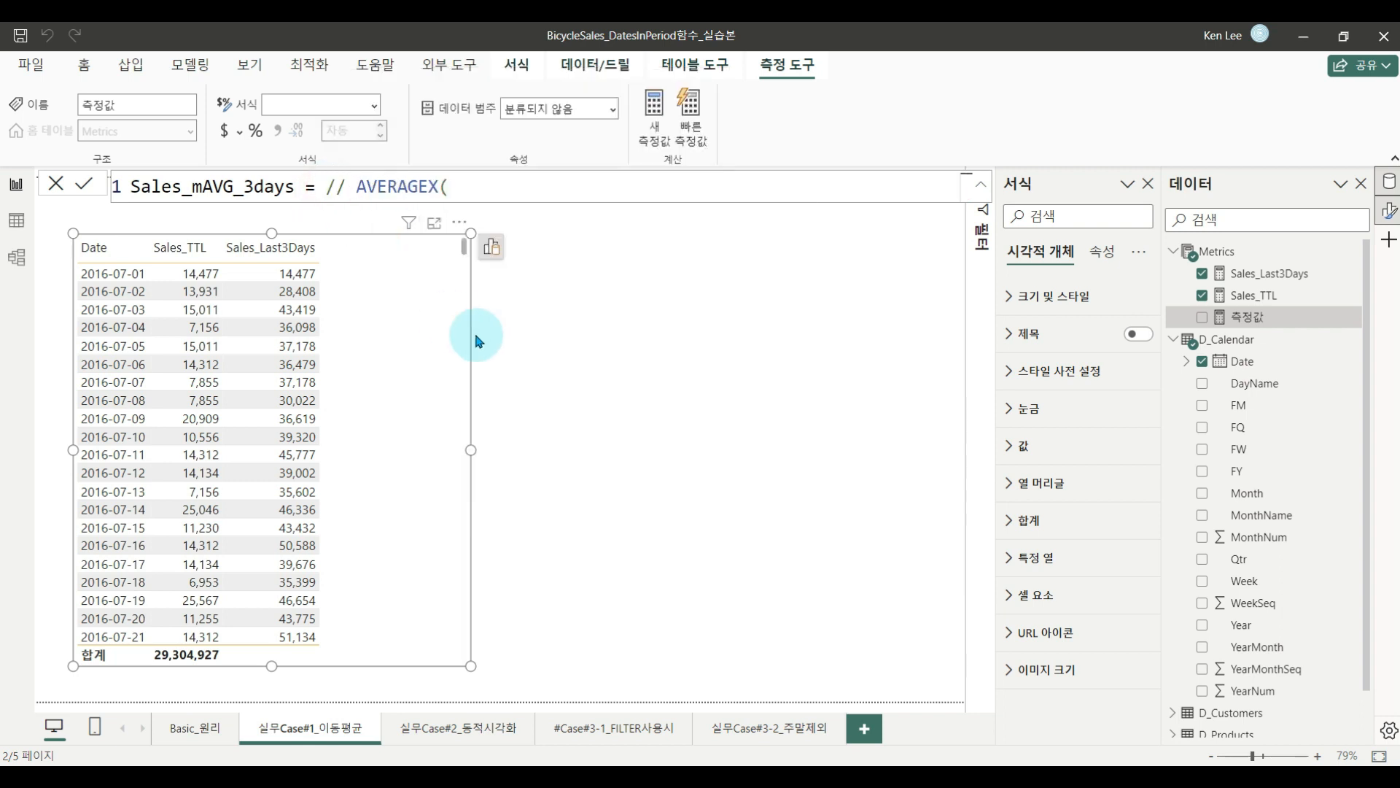
{"action": "left_click", "coordinate": [476, 337]}
Copy the complete DATESINPERIOD expression from the Sales_Last3Days formula.
{"action": "left_click", "coordinate": [1258, 276]}
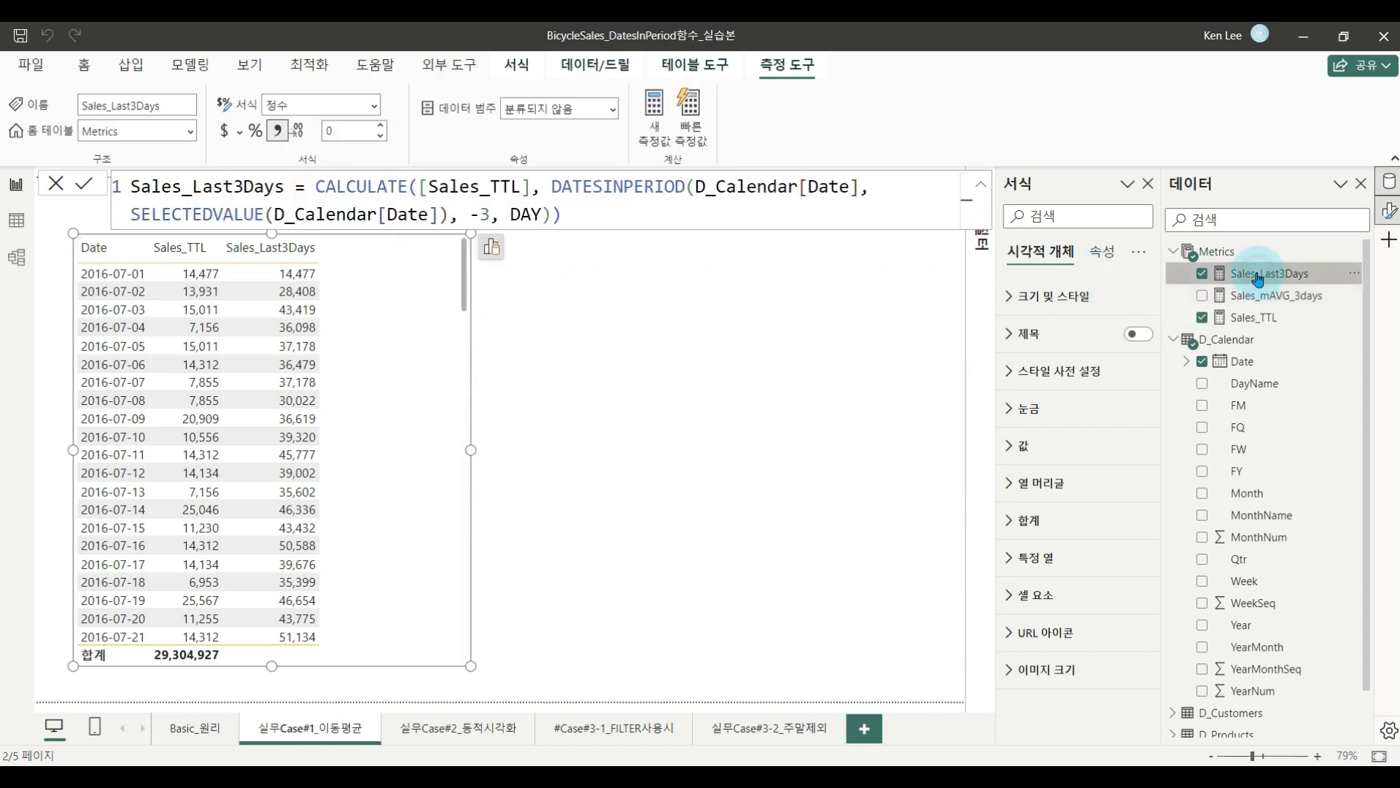
{"action": "left_click", "coordinate": [554, 187]}
{"action": "left_click_drag", "start_coordinate": [552, 187], "coordinate": [552, 214]}
{"action": "key", "text": "ctrl+c"}
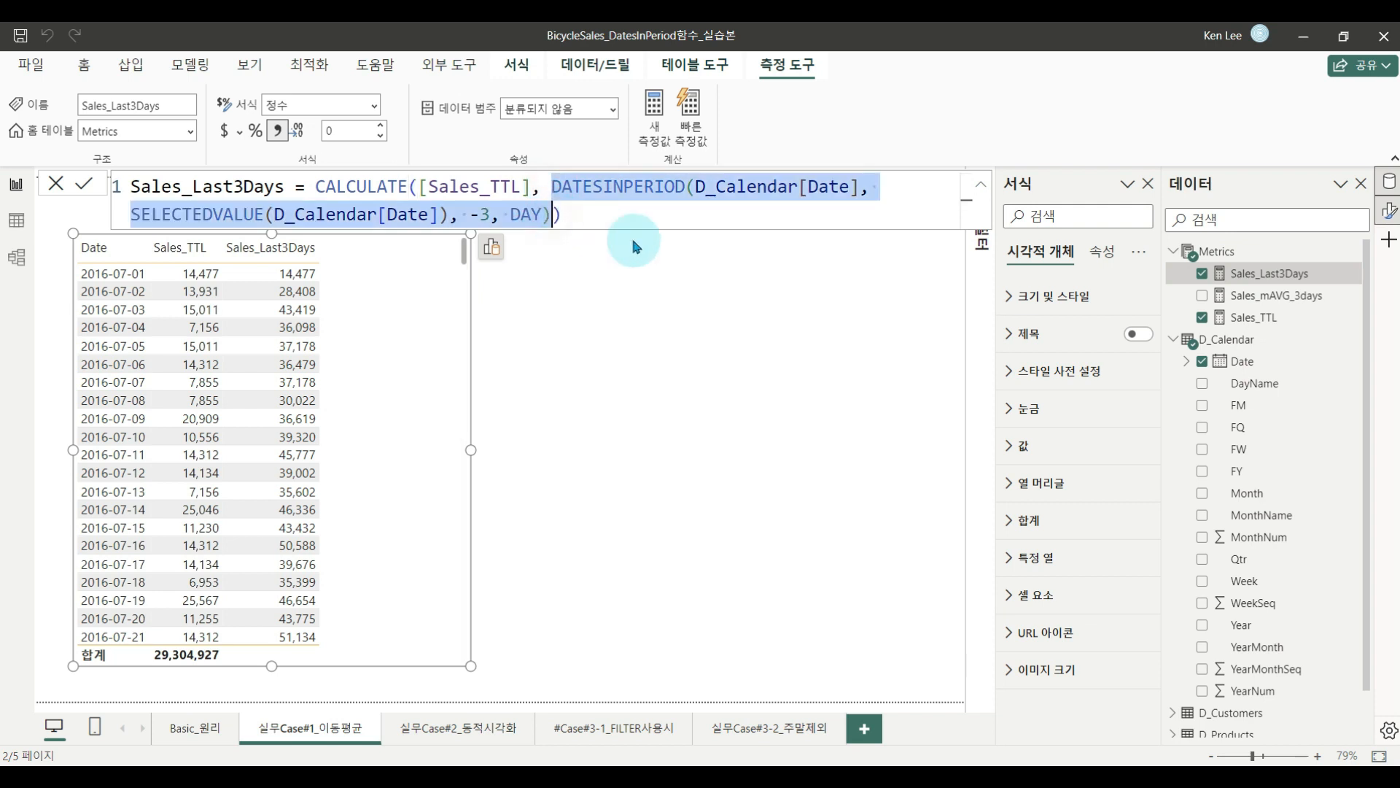
Reopen the Sales_mAVG_3days formula and remove the // comment marks before AVERAGEX.
{"action": "left_click", "coordinate": [1239, 302]}
{"action": "left_click", "coordinate": [357, 186]}
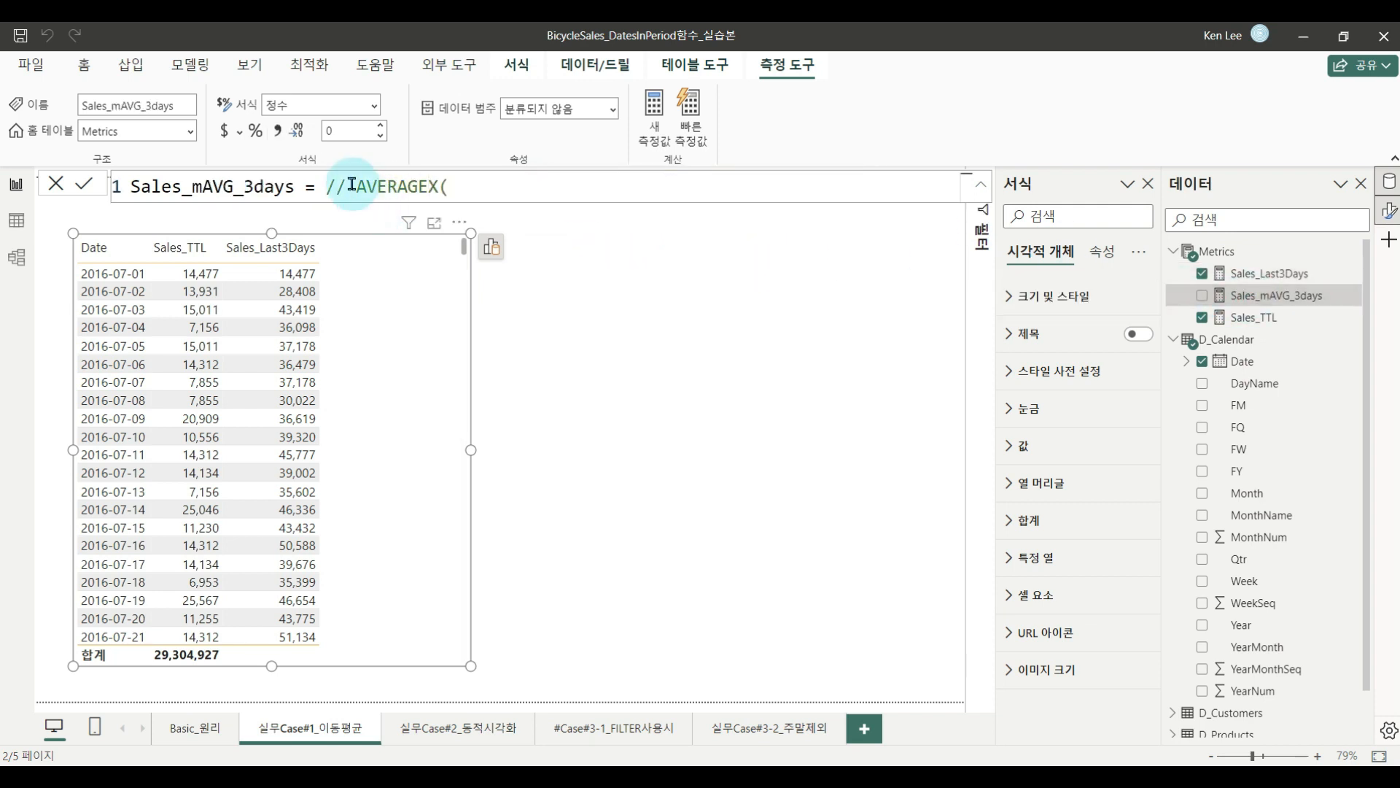
{"action": "key", "text": "BackSpace"}
{"action": "key", "text": "BackSpace"}
{"action": "key", "text": "BackSpace"}
Paste the copied DATESINPERIOD expression as the table argument of AVERAGEX and add a comma after it.
{"action": "left_click", "coordinate": [534, 188]}
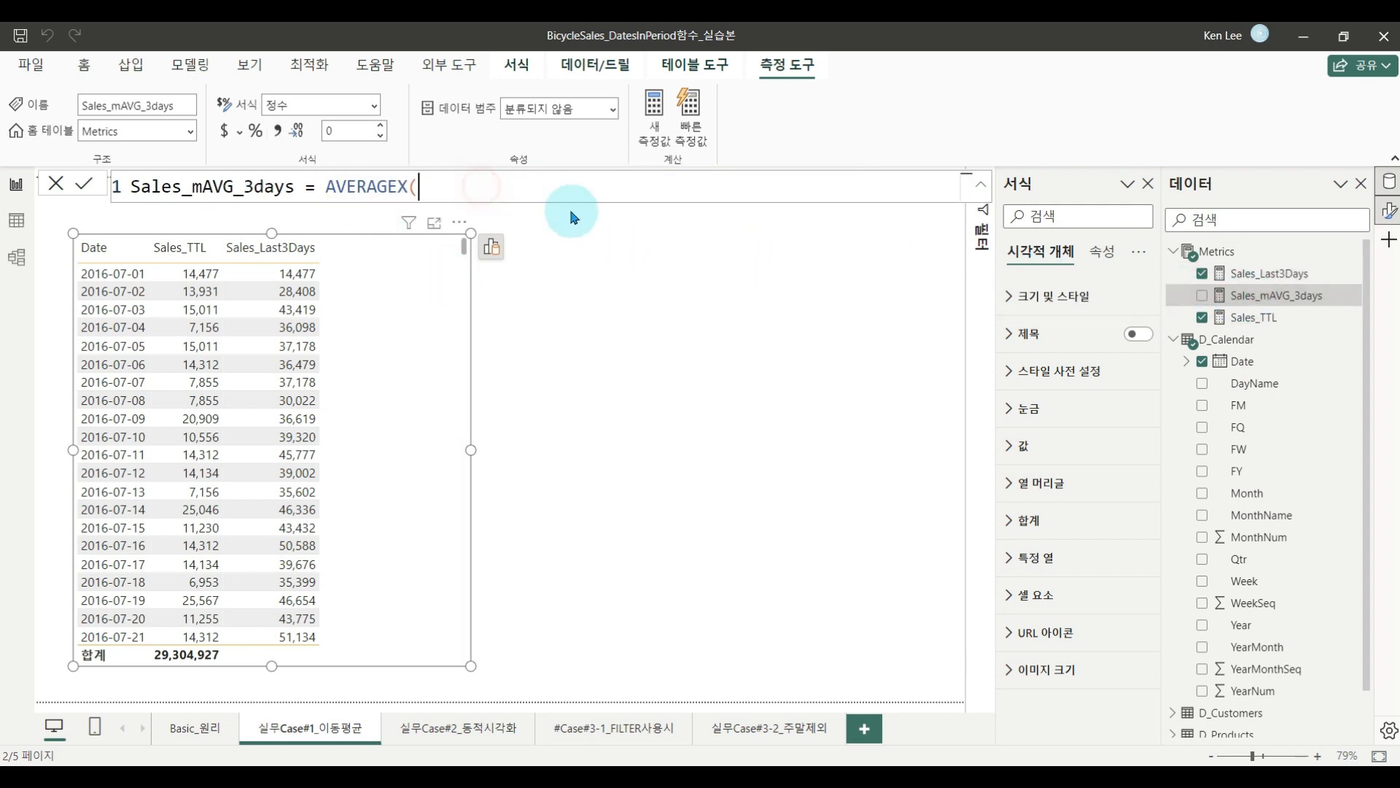
{"action": "key", "text": "ctrl+v"}
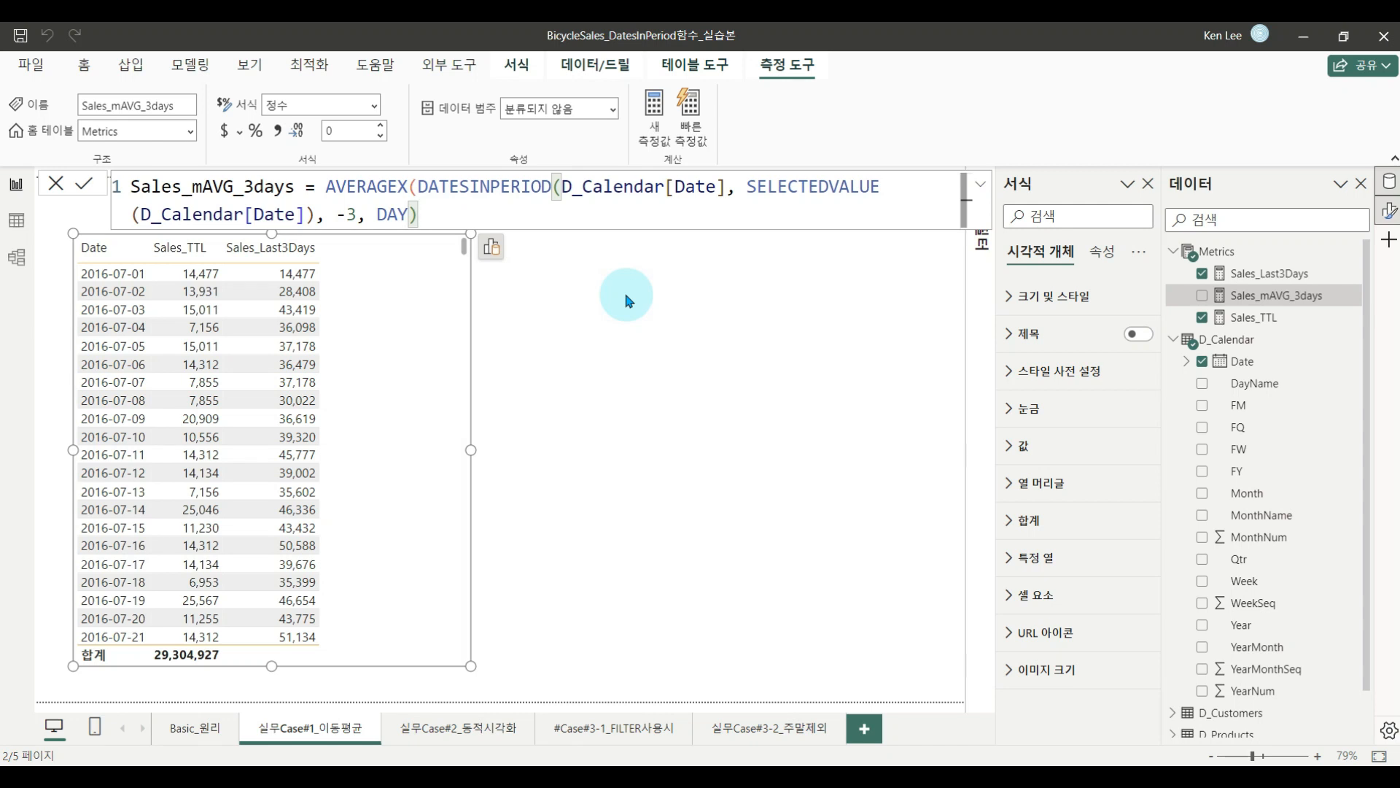
{"action": "type", "text": ", "}
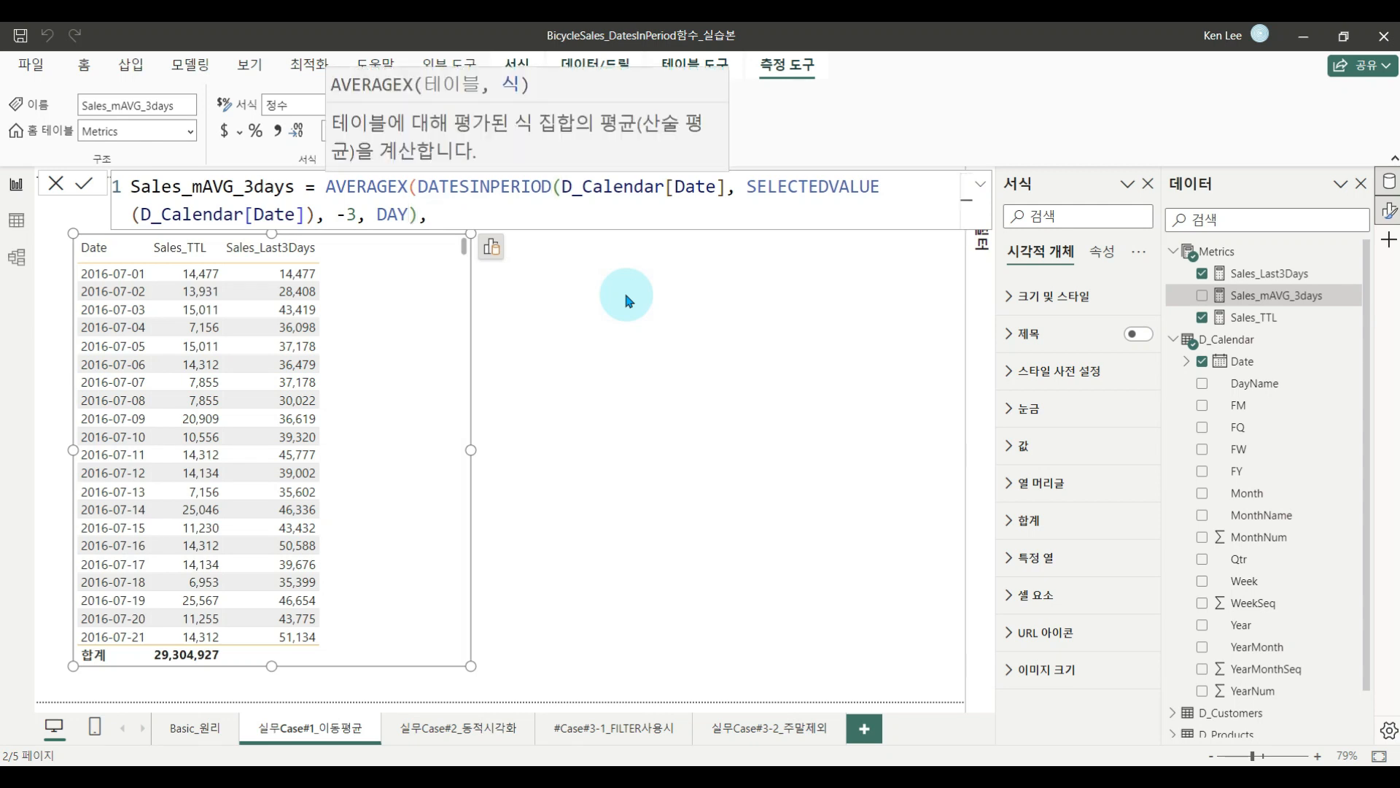
Complete the Sales_mAVG_3days formula with [Sales_TTL] as the AVERAGEX expression, close the parenthesis and commit the measure.
{"action": "type", "text": "["}
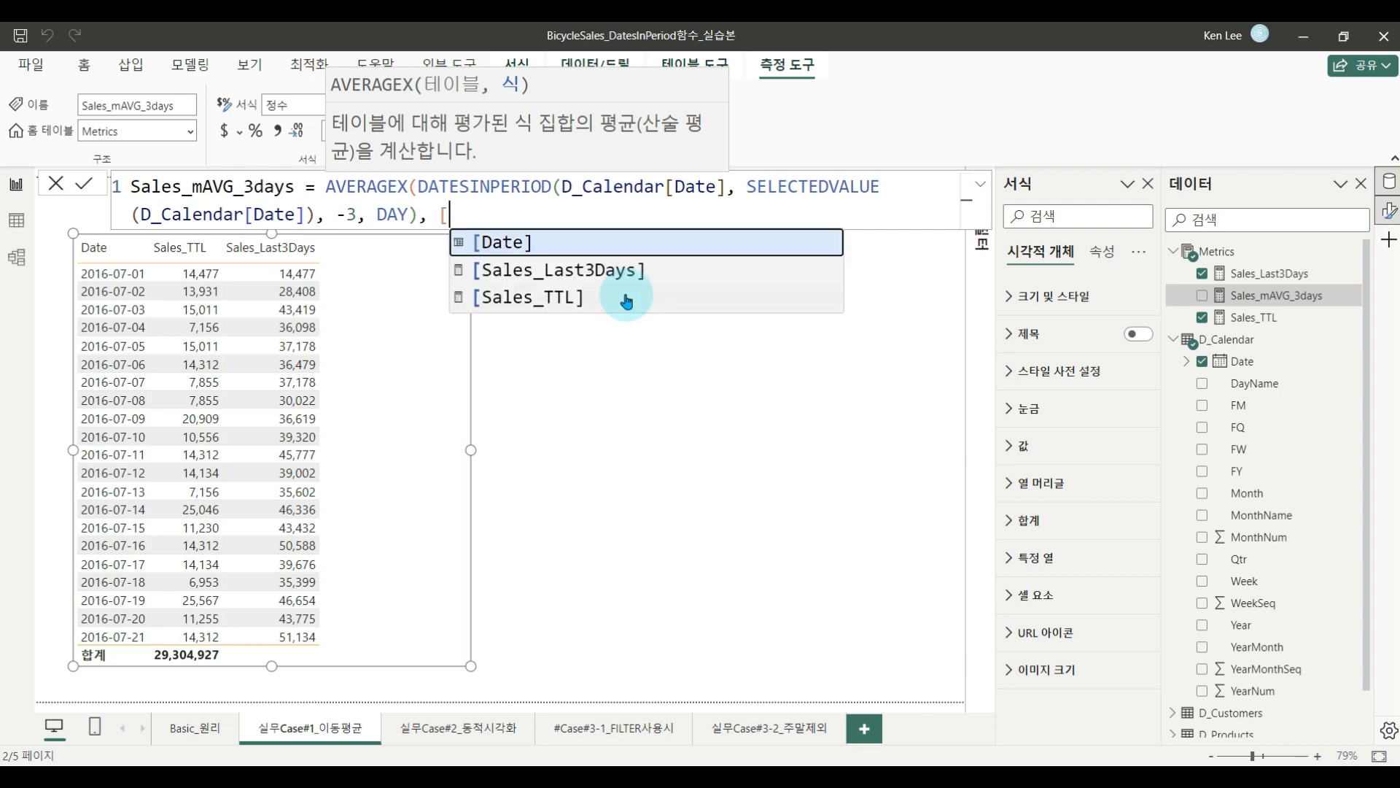
{"action": "double_click", "coordinate": [626, 297]}
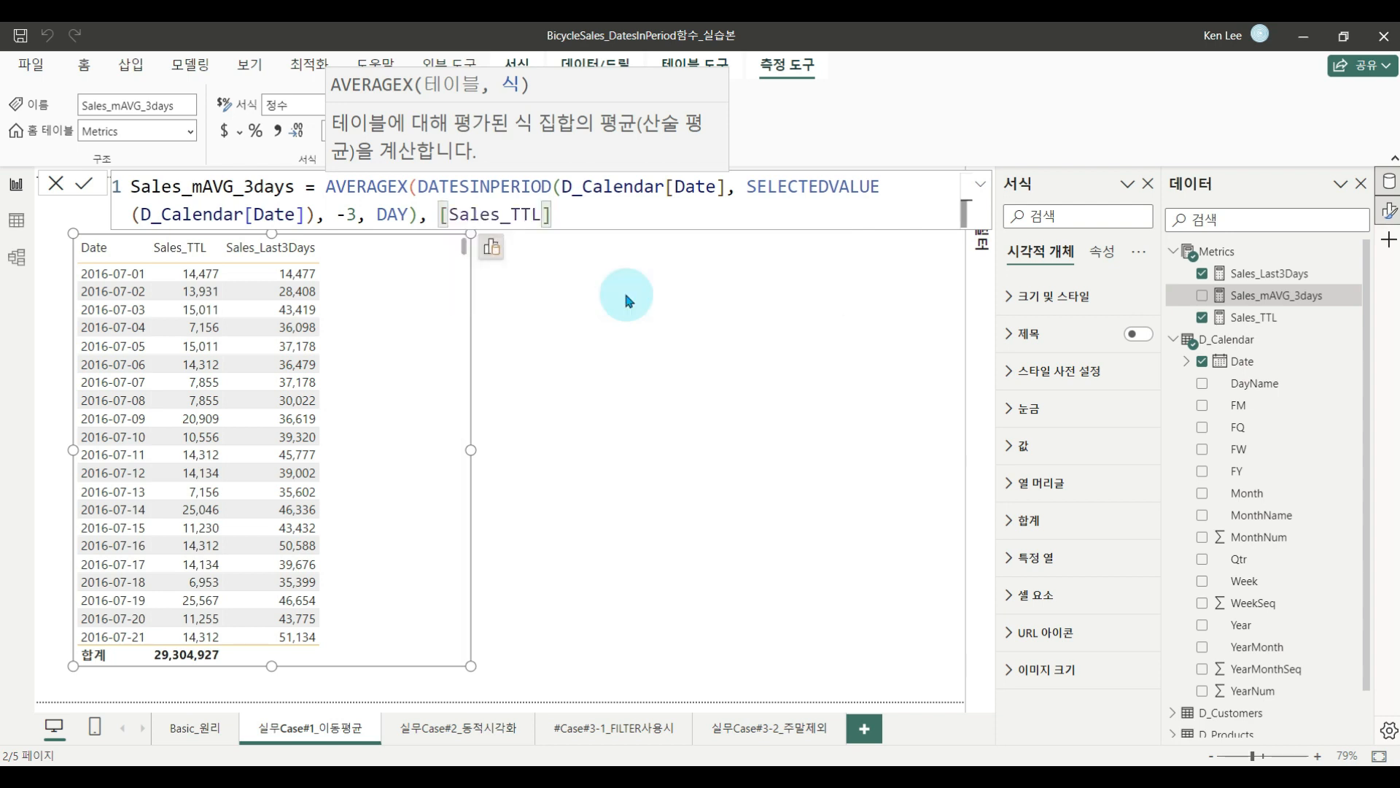
{"action": "type", "text": ")"}
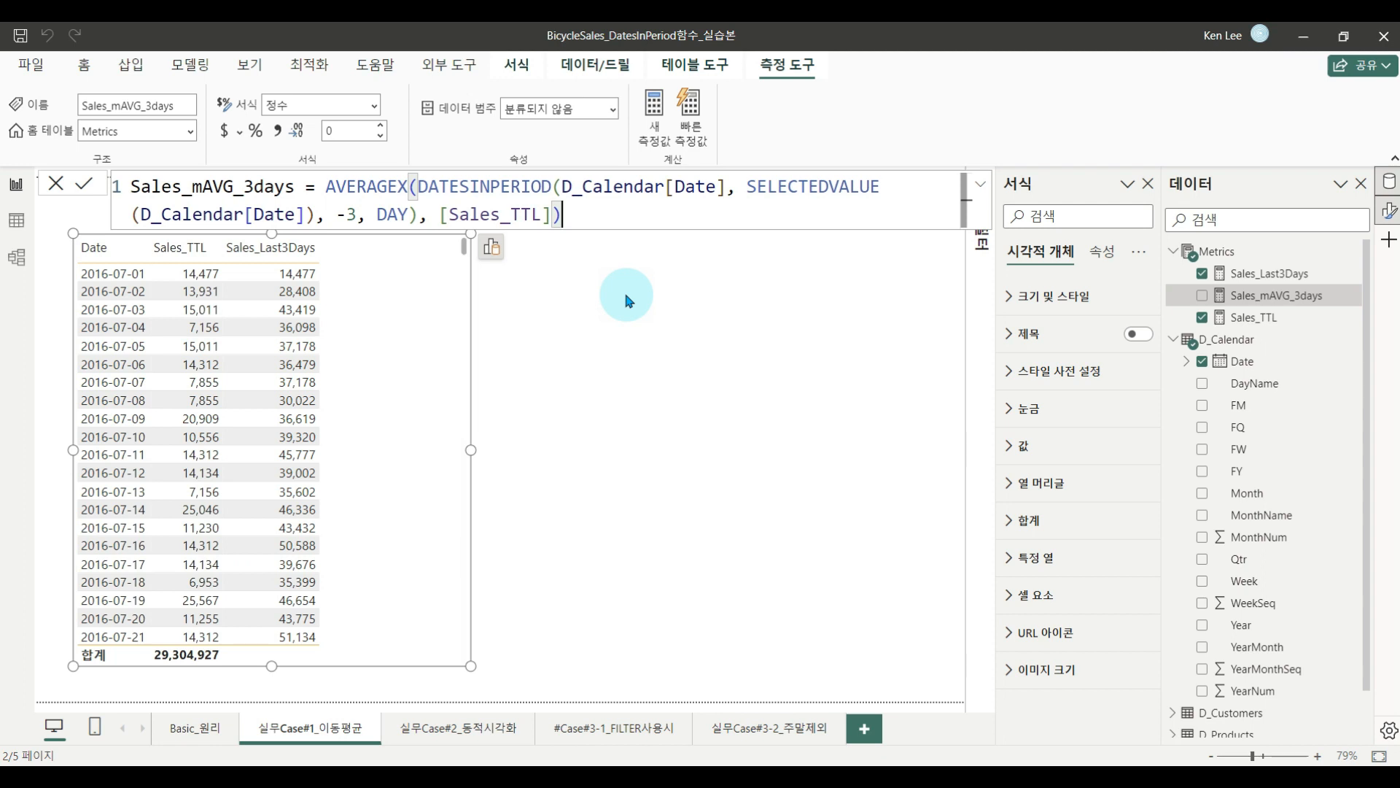
{"action": "key", "text": "Return"}
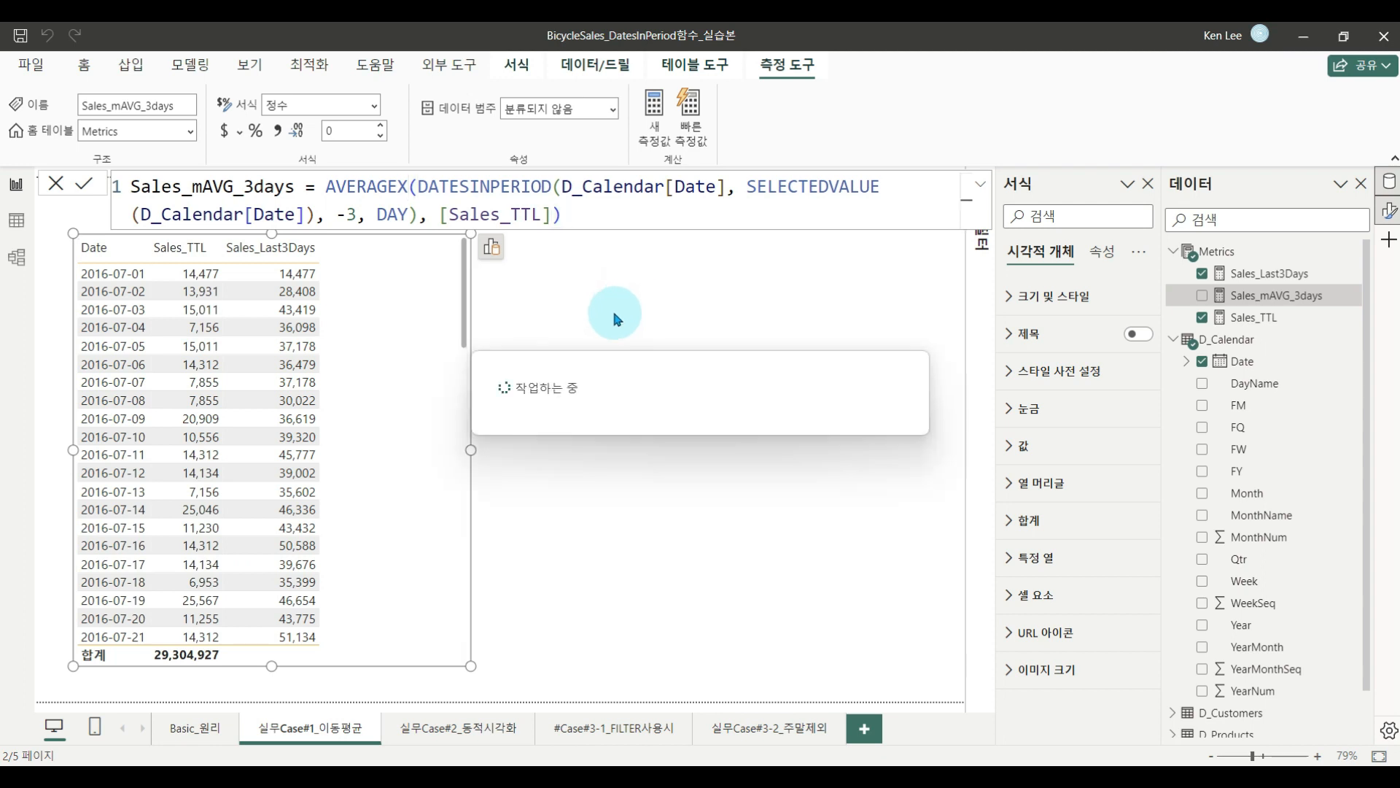
Add the Sales_mAVG_3days measure to the table visual and format it with a thousands separator.
{"action": "left_click", "coordinate": [1201, 296]}
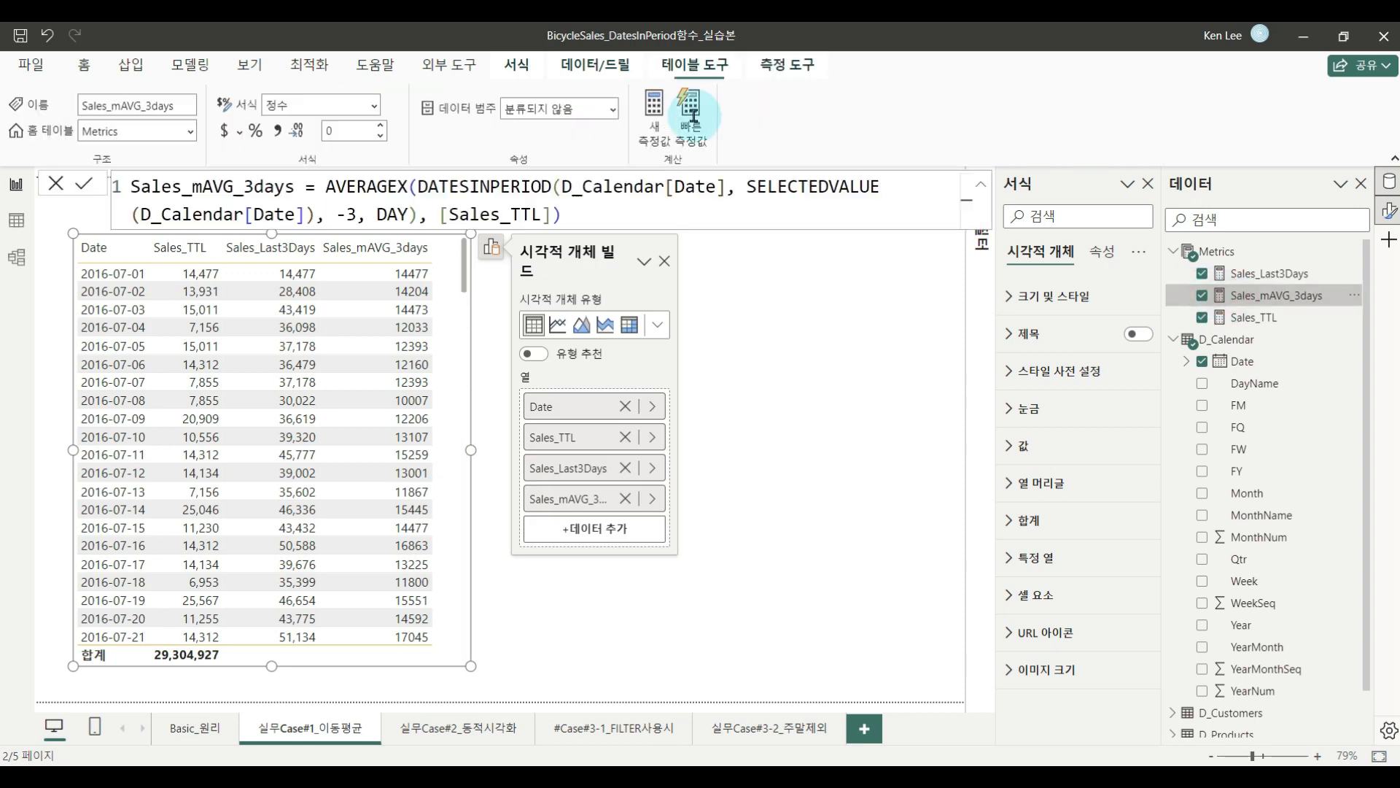
{"action": "left_click", "coordinate": [280, 139]}
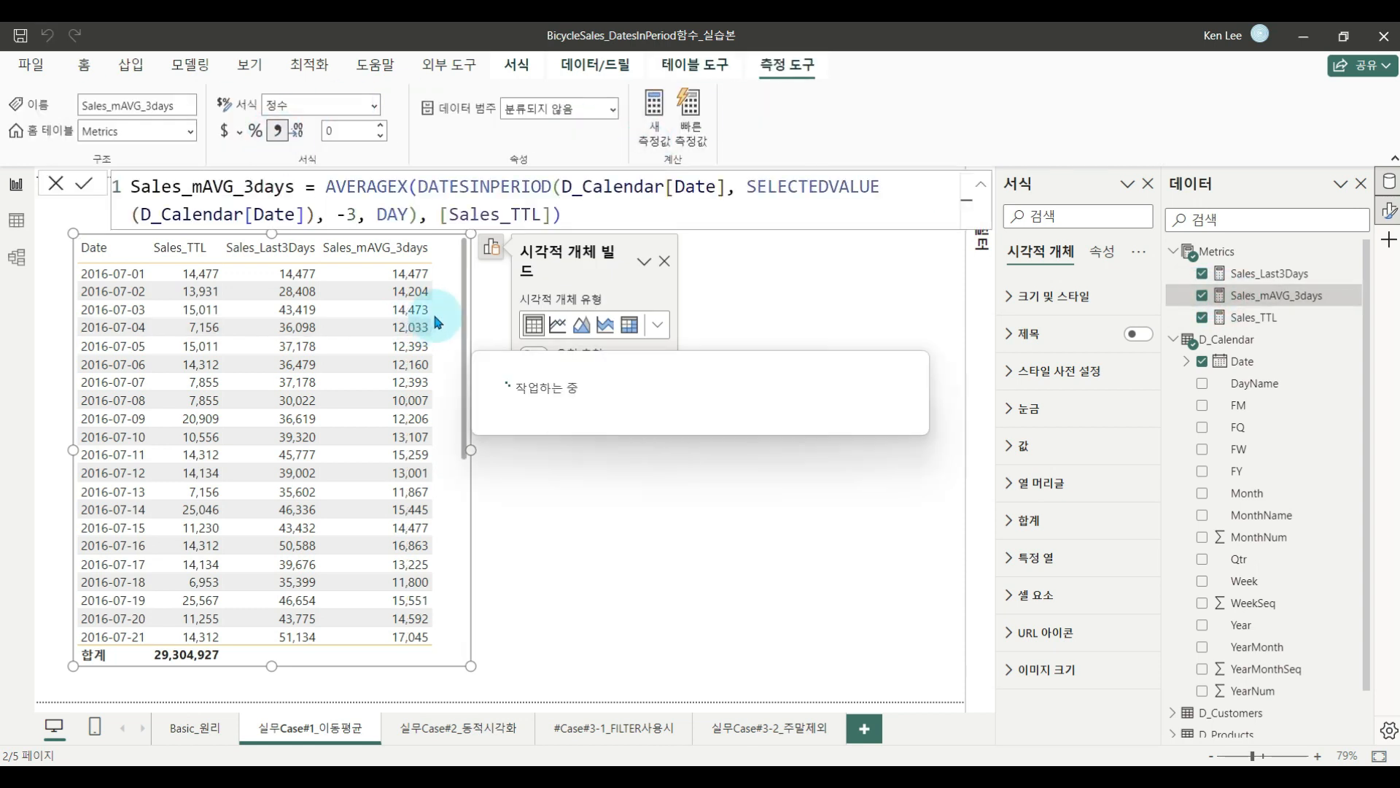
{"action": "left_click", "coordinate": [431, 309]}
Compare the Sales_mAVG_3days values for 2016-07-01 through 2016-07-03 with the Sales_TTL values they average.
{"action": "key", "text": "ctrl+2"}
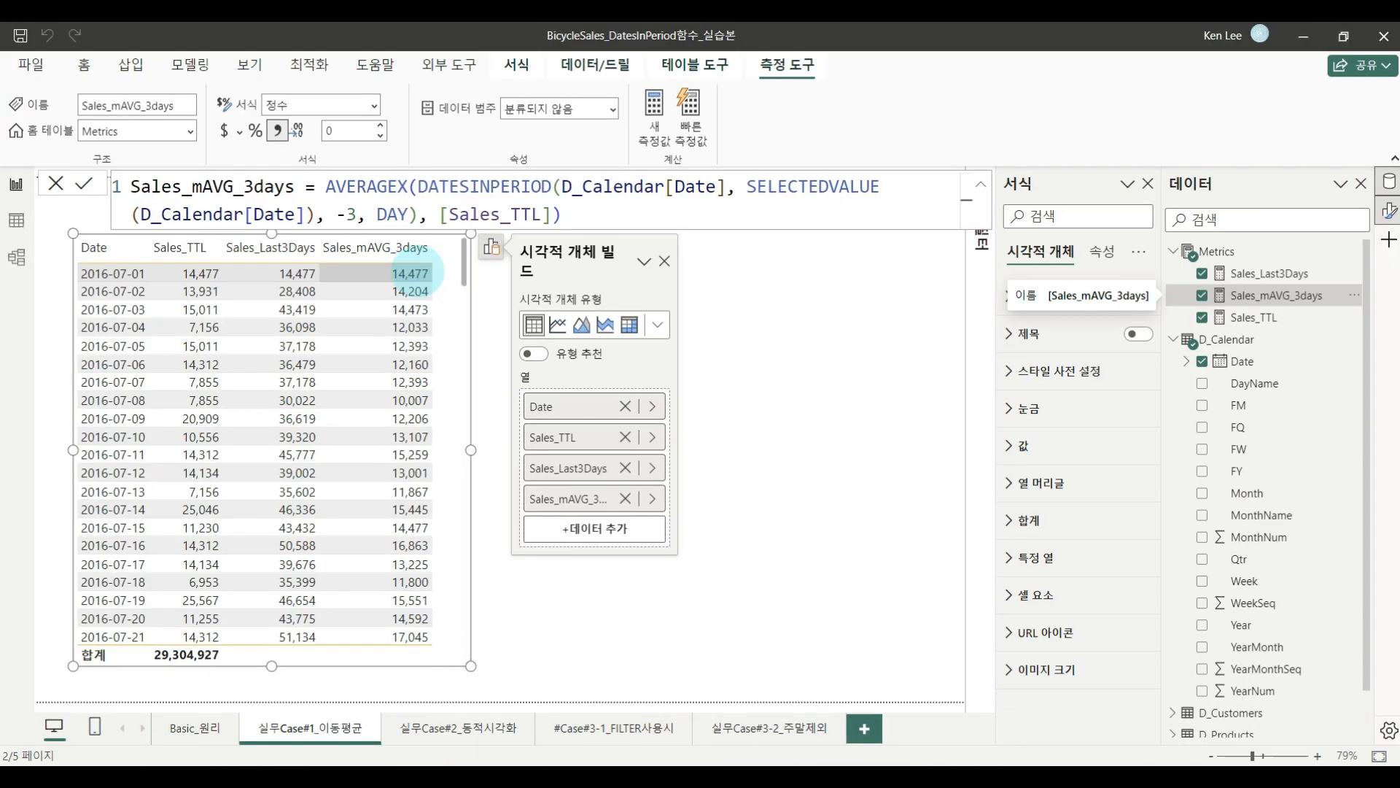
{"action": "left_click_drag", "start_coordinate": [72, 302], "coordinate": [150, 316]}
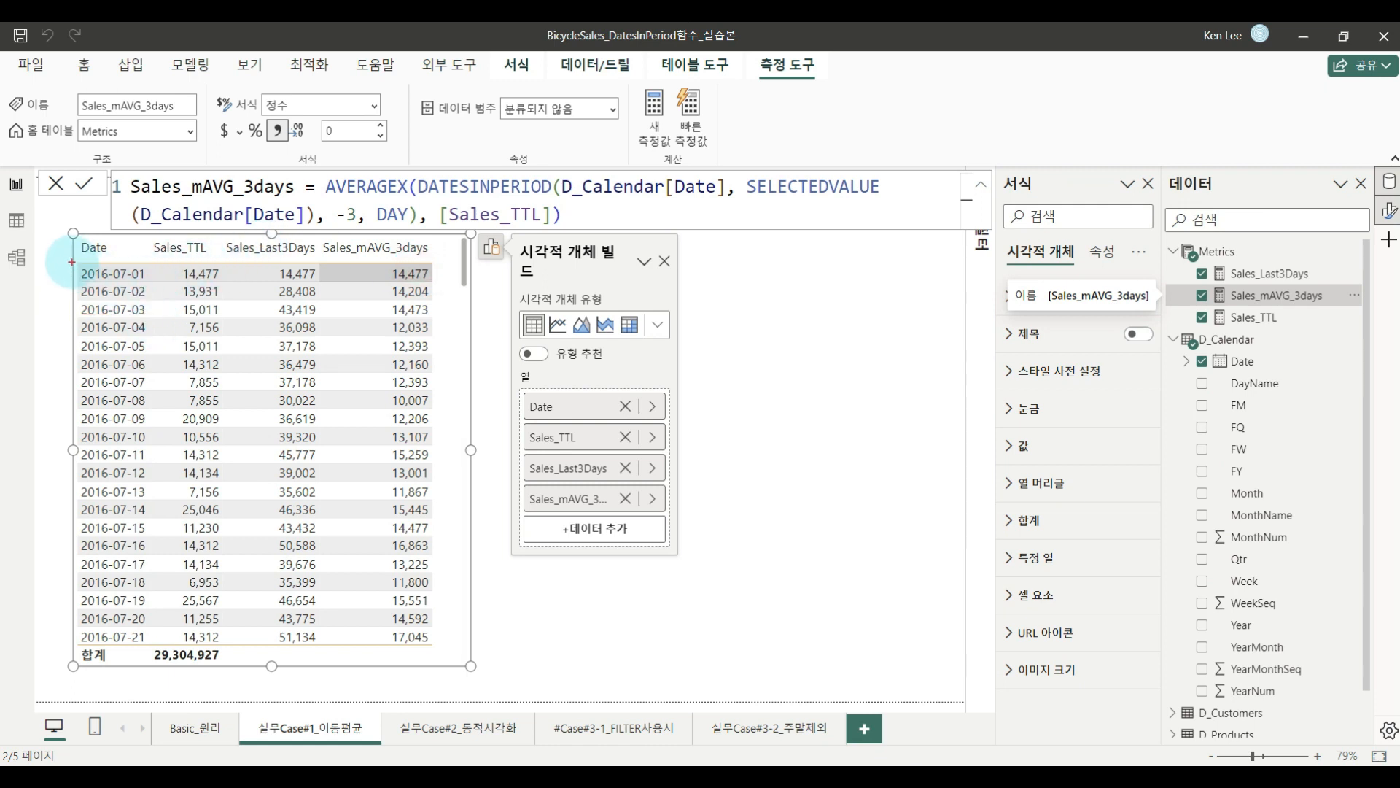
{"action": "left_click_drag", "start_coordinate": [71, 261], "coordinate": [151, 283]}
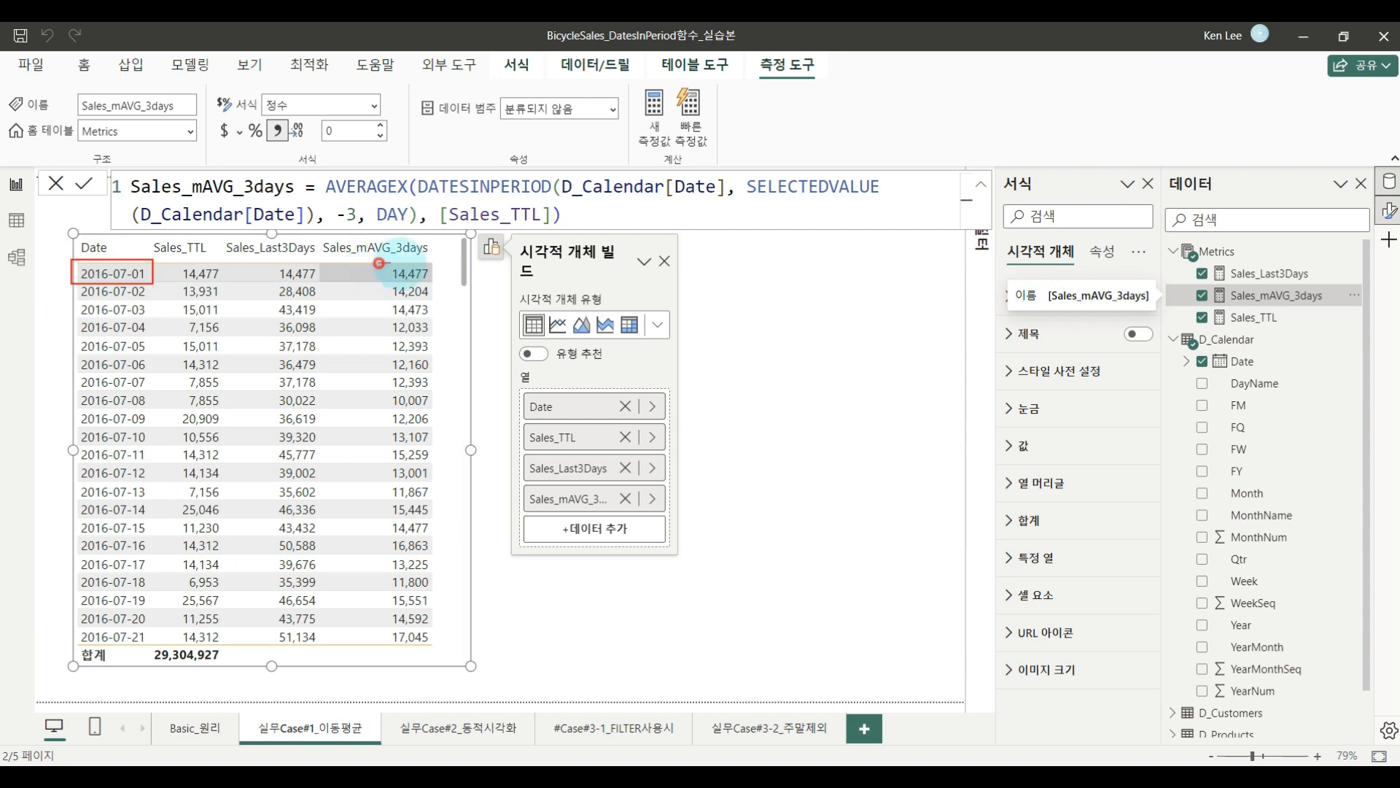
{"action": "left_click_drag", "start_coordinate": [379, 263], "coordinate": [441, 281]}
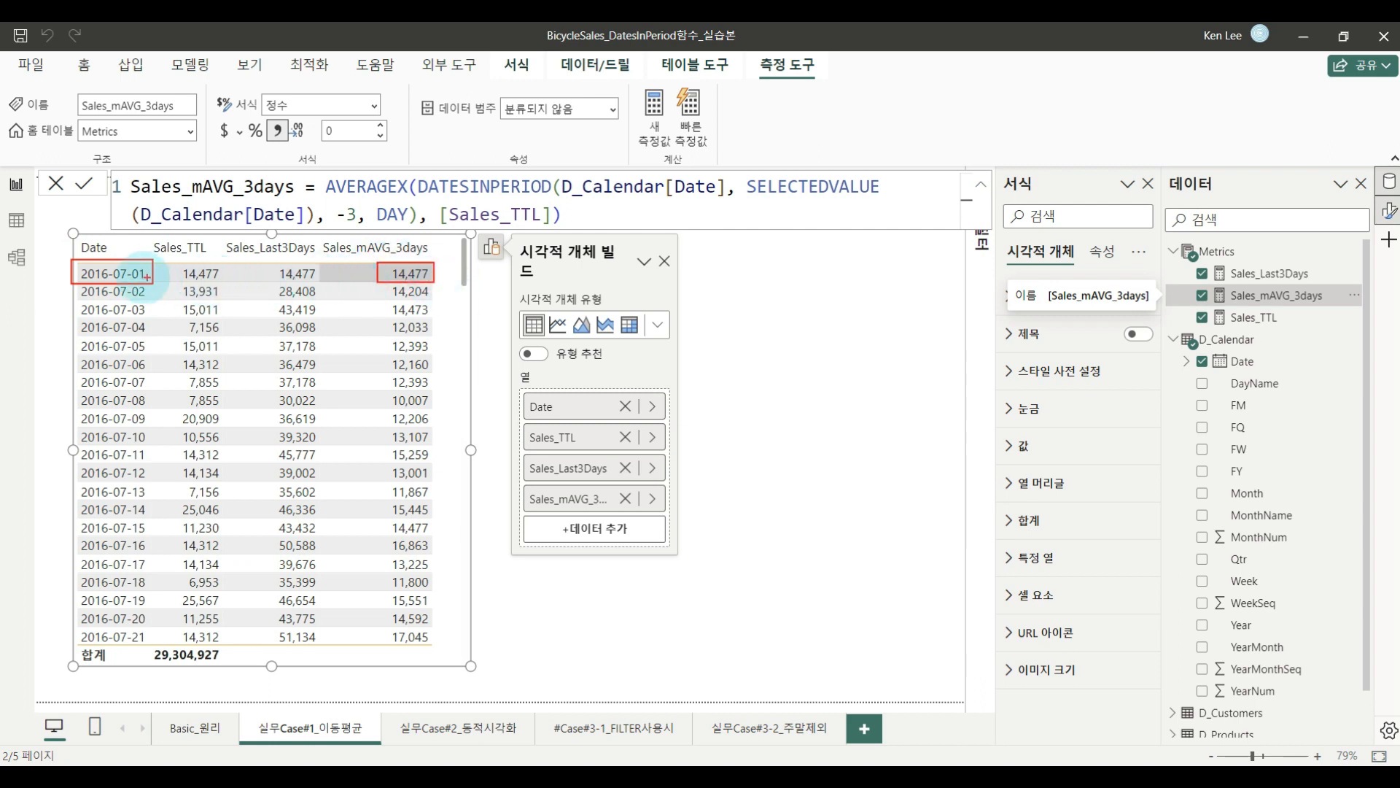
{"action": "left_click_drag", "start_coordinate": [71, 282], "coordinate": [158, 299]}
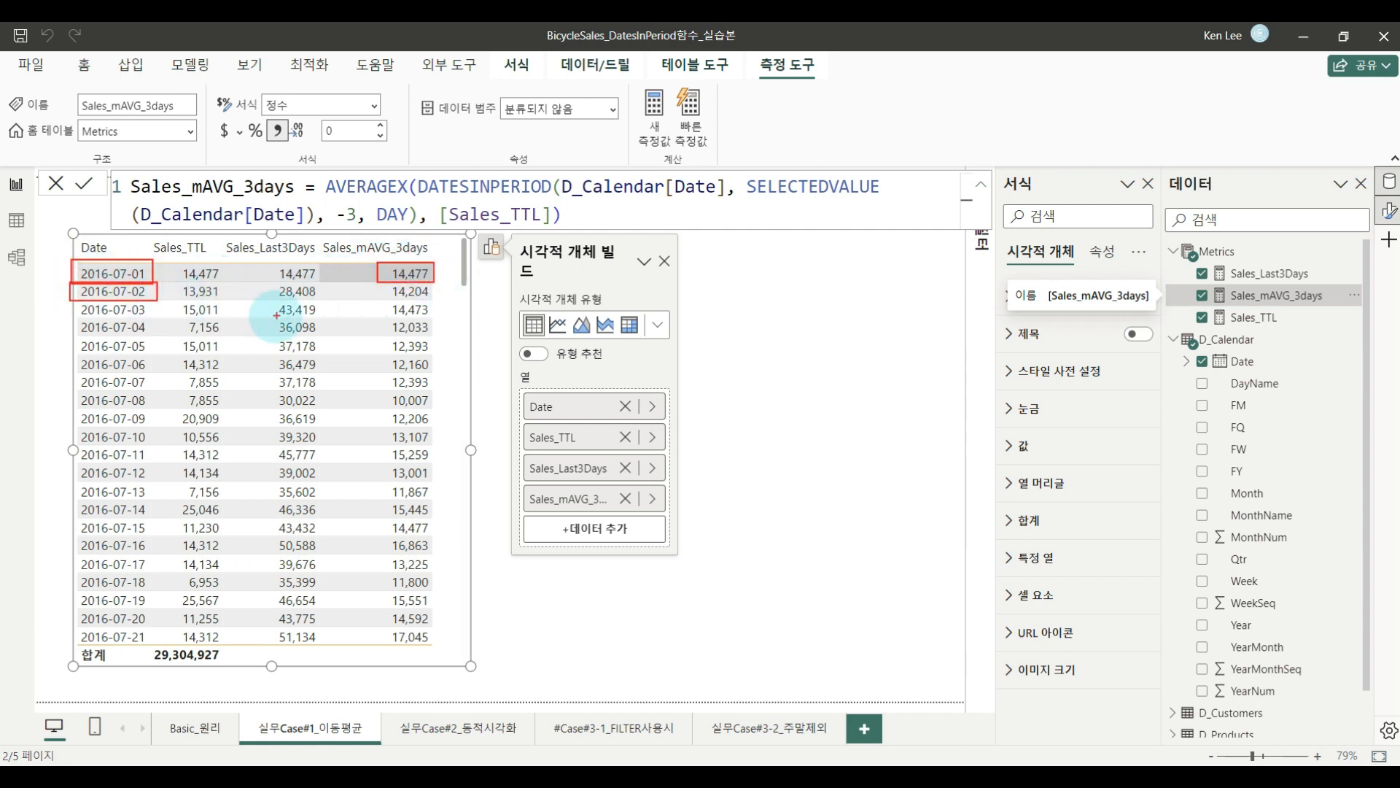
{"action": "mouse_move", "coordinate": [173, 260]}
{"action": "left_mouse_down"}
{"action": "mouse_move", "coordinate": [225, 299]}
{"action": "mouse_move", "coordinate": [371, 300]}
{"action": "left_mouse_up"}
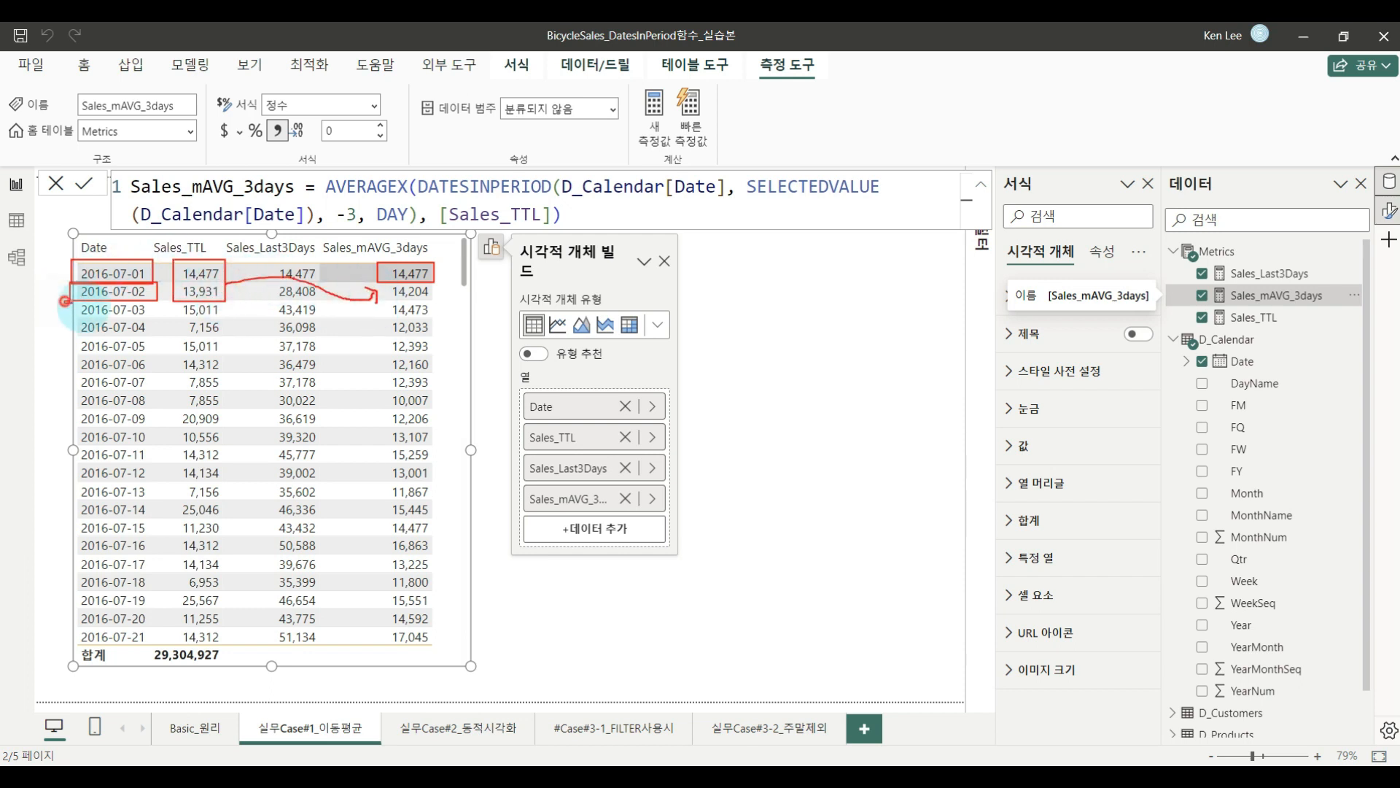
{"action": "left_click_drag", "start_coordinate": [64, 300], "coordinate": [153, 318]}
{"action": "left_click_drag", "start_coordinate": [170, 258], "coordinate": [232, 321]}
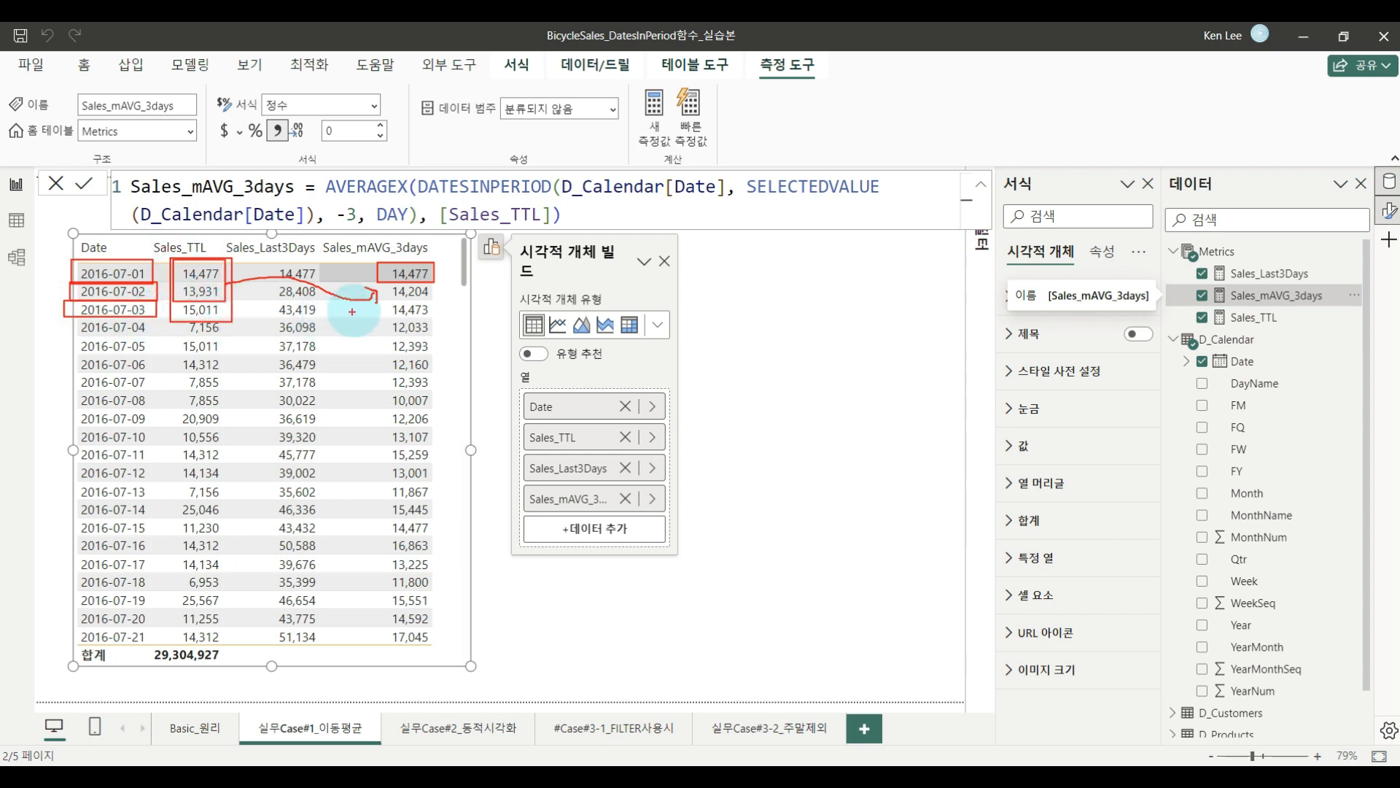
{"action": "left_click_drag", "start_coordinate": [370, 301], "coordinate": [439, 320]}
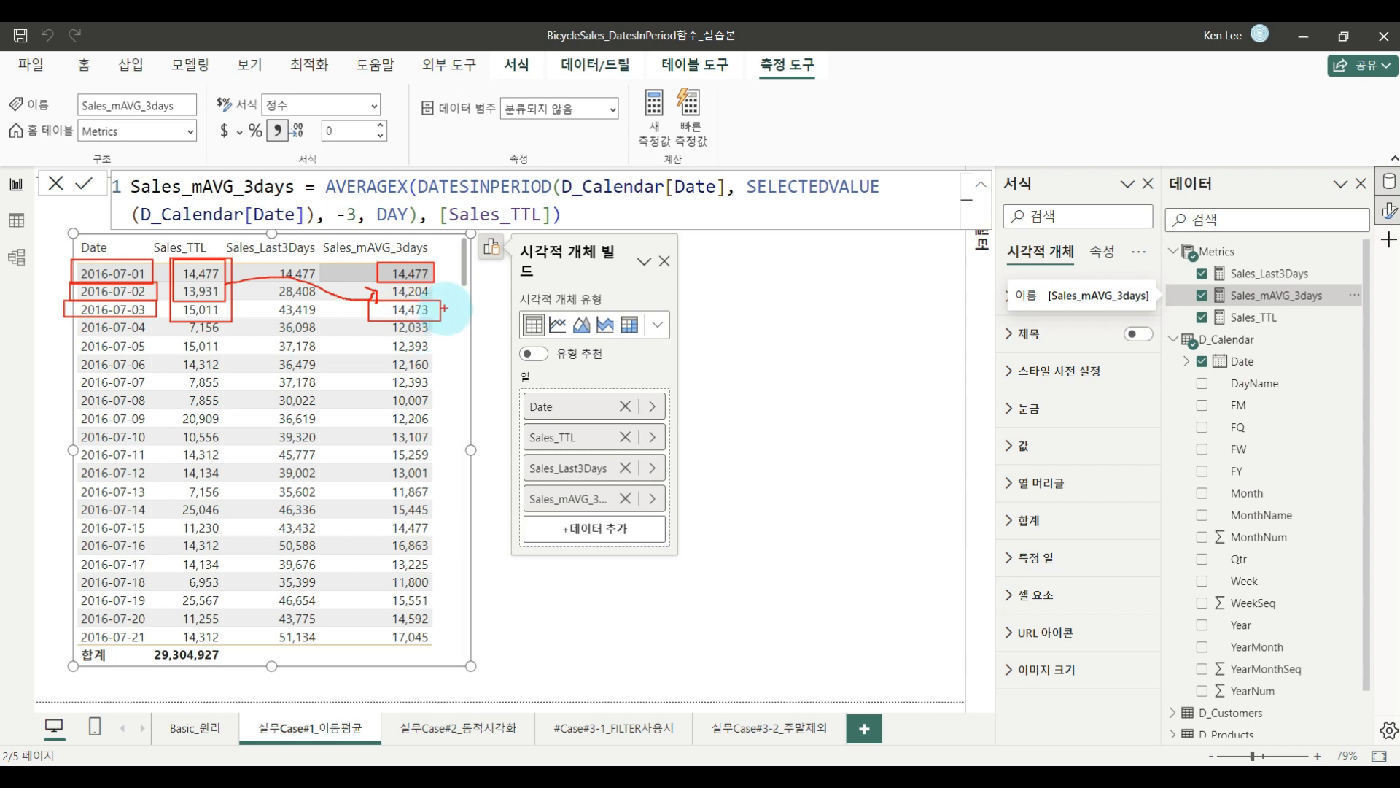
{"action": "key", "text": "Escape"}
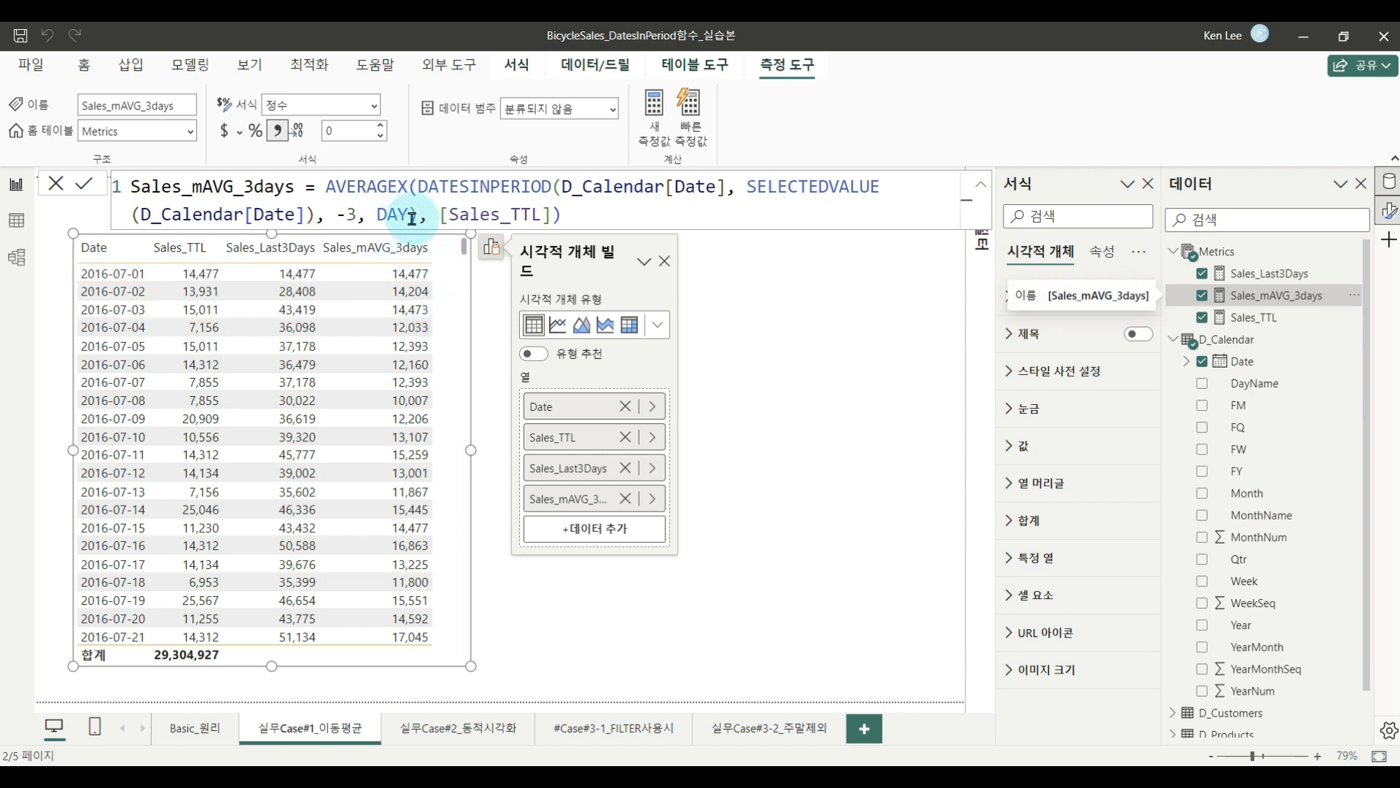
Examine which dates the DATESINPERIOD table argument supplies to AVERAGEX on the 2016-07-03 row, sketching the date table.
{"action": "key", "text": "ctrl+2"}
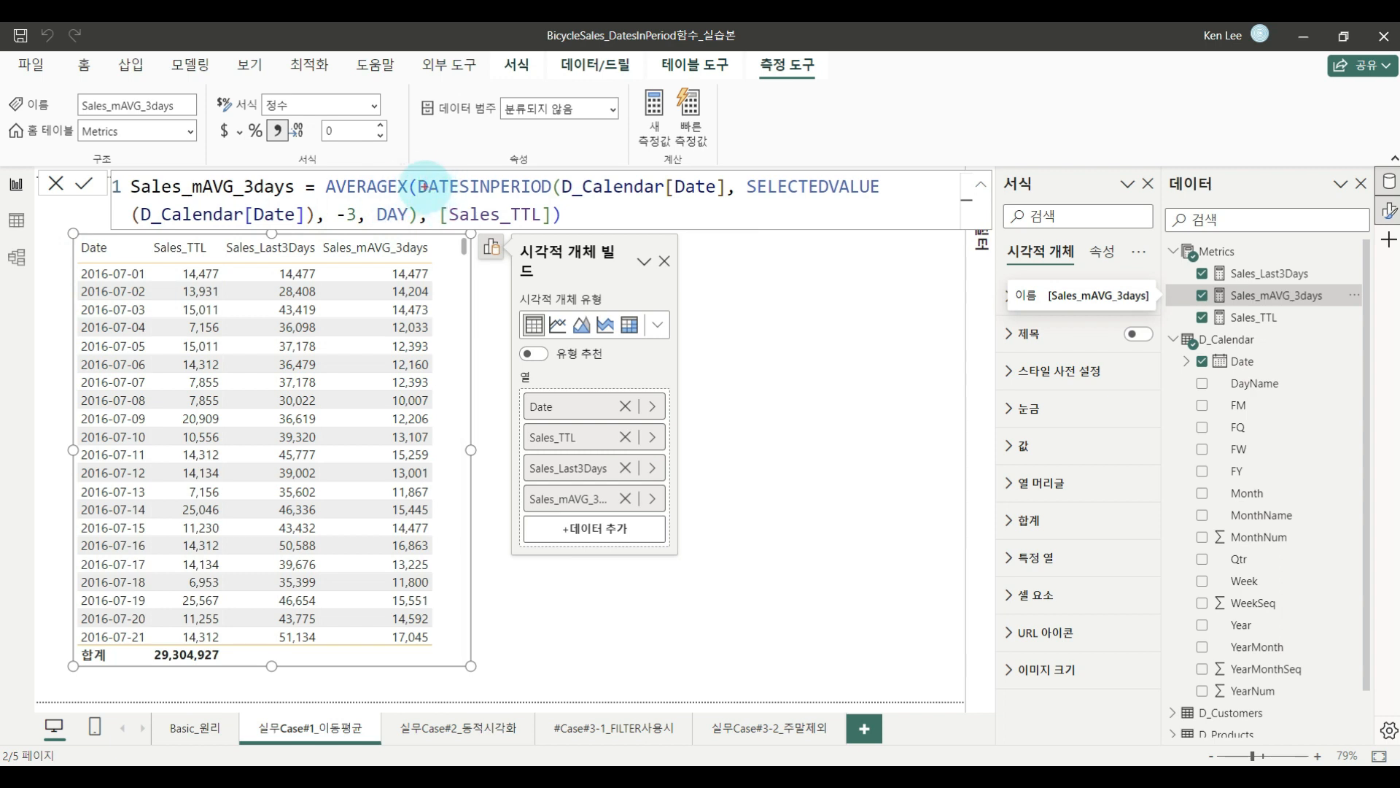
{"action": "left_click_drag", "start_coordinate": [692, 255], "coordinate": [837, 398]}
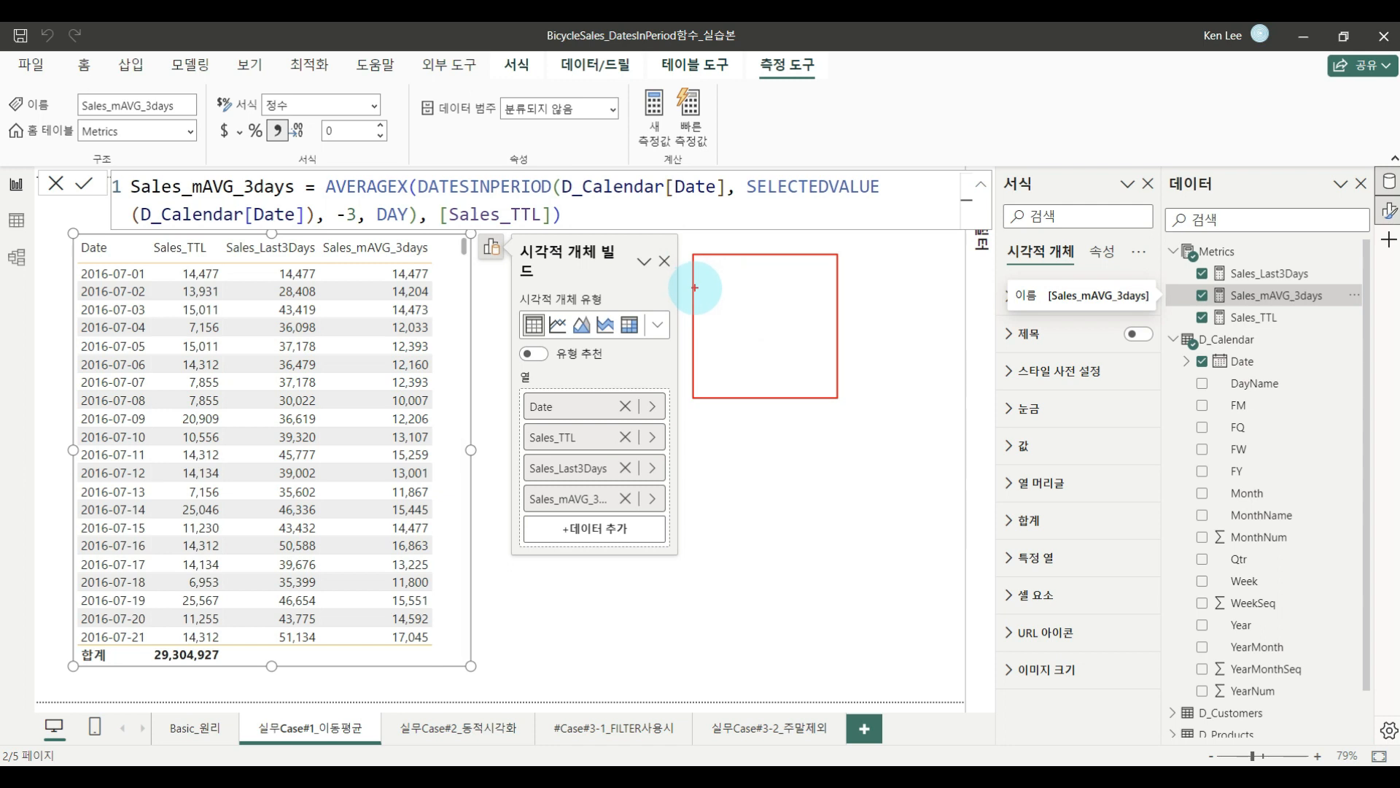
{"action": "left_click_drag", "start_coordinate": [695, 287], "coordinate": [836, 288]}
{"action": "left_click_drag", "start_coordinate": [701, 317], "coordinate": [839, 328]}
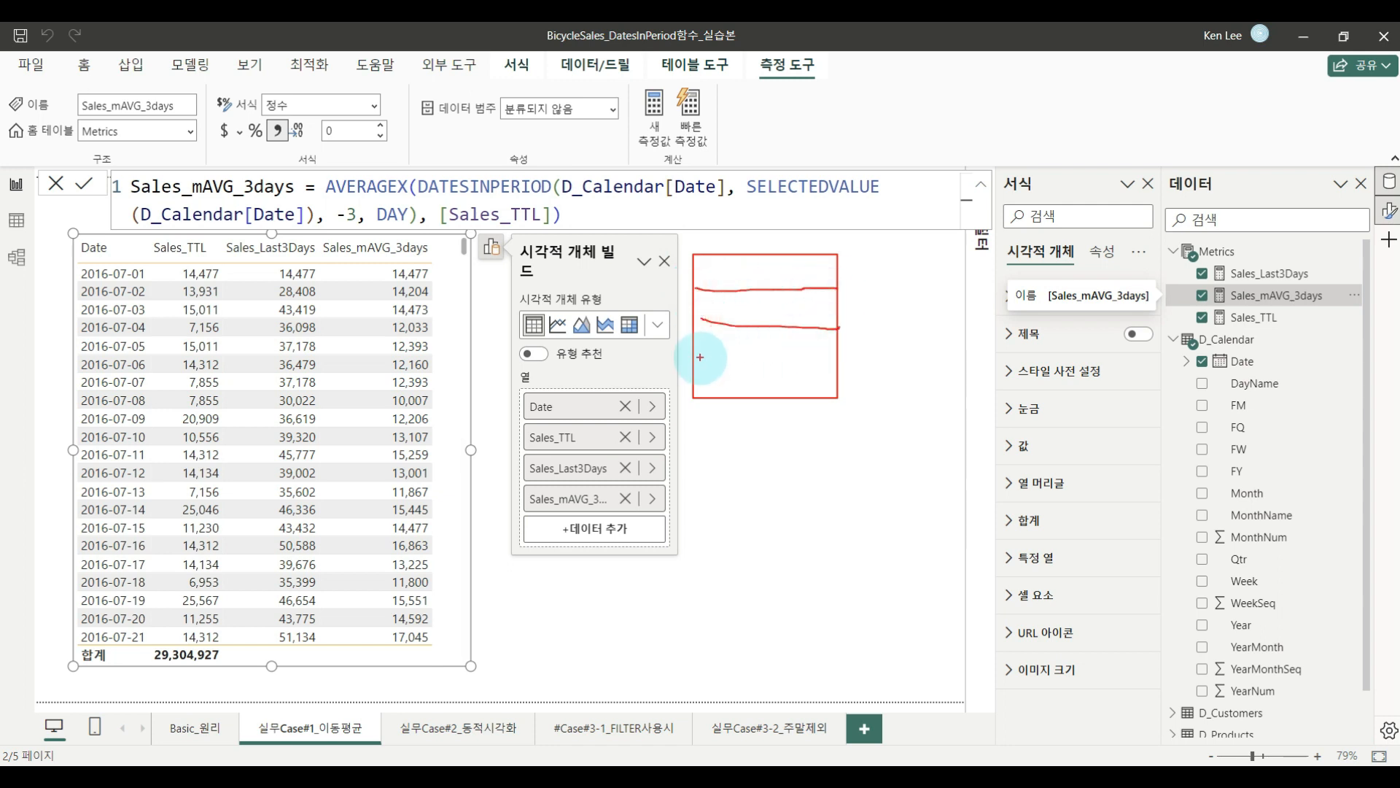
{"action": "left_click_drag", "start_coordinate": [697, 363], "coordinate": [831, 368]}
{"action": "mouse_move", "coordinate": [718, 259]}
{"action": "left_mouse_down"}
{"action": "mouse_move", "coordinate": [711, 275]}
{"action": "mouse_move", "coordinate": [738, 274]}
{"action": "left_mouse_up"}
{"action": "left_click_drag", "start_coordinate": [765, 269], "coordinate": [796, 271]}
{"action": "left_click_drag", "start_coordinate": [811, 259], "coordinate": [813, 275]}
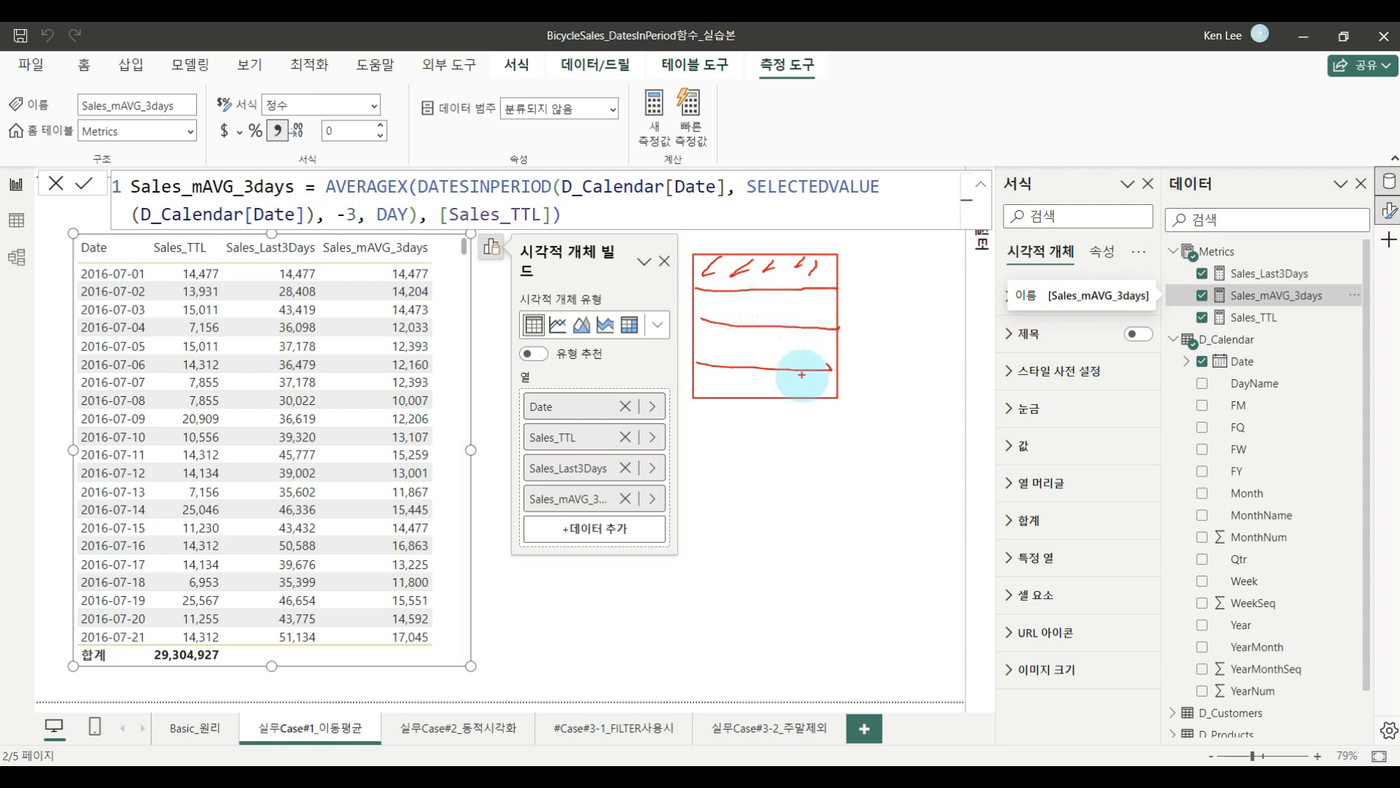
{"action": "left_click_drag", "start_coordinate": [690, 319], "coordinate": [718, 319]}
{"action": "left_click_drag", "start_coordinate": [76, 301], "coordinate": [159, 318]}
{"action": "mouse_move", "coordinate": [803, 301]}
{"action": "left_mouse_down"}
{"action": "mouse_move", "coordinate": [815, 355]}
{"action": "mouse_move", "coordinate": [796, 393]}
{"action": "left_mouse_up"}
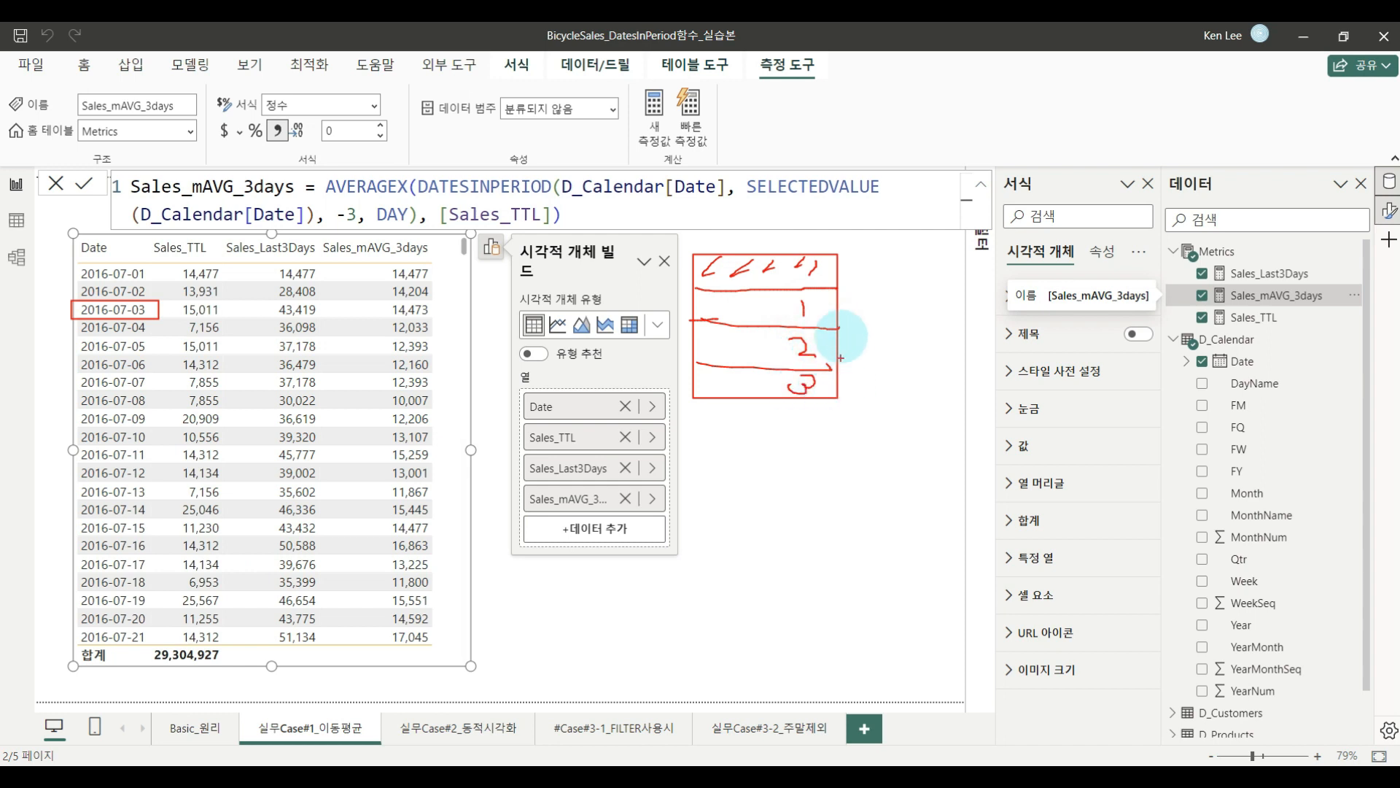
Trace how AVERAGEX evaluates [Sales_TTL] for each date in the sketched table and averages the results for 2016-07-03.
{"action": "mouse_move", "coordinate": [829, 312]}
{"action": "left_mouse_down"}
{"action": "mouse_move", "coordinate": [847, 323]}
{"action": "mouse_move", "coordinate": [907, 296]}
{"action": "mouse_move", "coordinate": [888, 321]}
{"action": "left_mouse_up"}
{"action": "mouse_move", "coordinate": [825, 352]}
{"action": "left_mouse_down"}
{"action": "mouse_move", "coordinate": [906, 345]}
{"action": "mouse_move", "coordinate": [870, 396]}
{"action": "mouse_move", "coordinate": [913, 393]}
{"action": "mouse_move", "coordinate": [887, 386]}
{"action": "left_mouse_up"}
{"action": "mouse_move", "coordinate": [436, 198]}
{"action": "left_mouse_down"}
{"action": "mouse_move", "coordinate": [552, 198]}
{"action": "mouse_move", "coordinate": [552, 229]}
{"action": "left_mouse_up"}
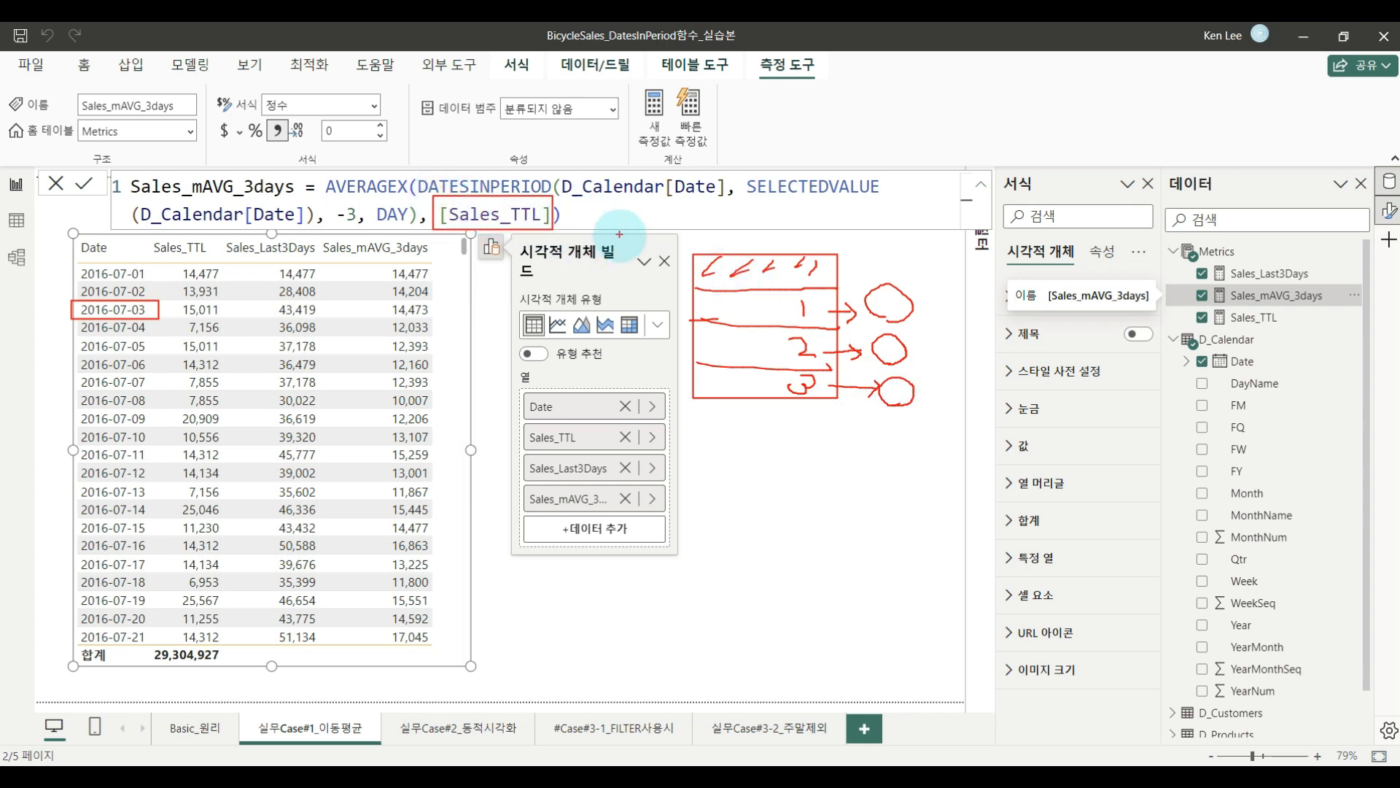
{"action": "left_click_drag", "start_coordinate": [351, 186], "coordinate": [383, 177]}
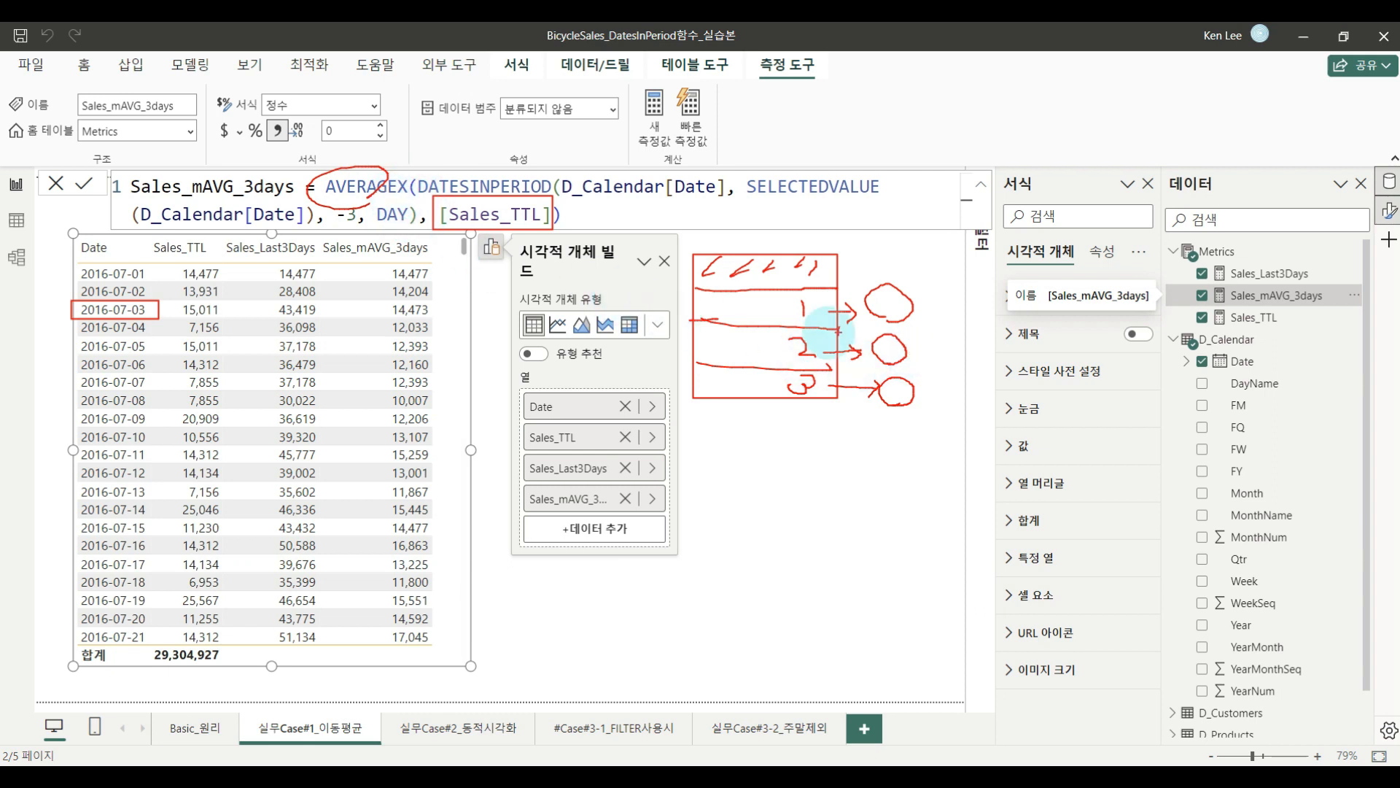
{"action": "left_click_drag", "start_coordinate": [863, 265], "coordinate": [942, 422]}
{"action": "mouse_move", "coordinate": [883, 439]}
{"action": "left_mouse_down"}
{"action": "mouse_move", "coordinate": [882, 470]}
{"action": "mouse_move", "coordinate": [898, 450]}
{"action": "left_mouse_up"}
{"action": "mouse_move", "coordinate": [902, 446]}
{"action": "left_mouse_down"}
{"action": "mouse_move", "coordinate": [917, 442]}
{"action": "mouse_move", "coordinate": [933, 481]}
{"action": "mouse_move", "coordinate": [974, 458]}
{"action": "left_mouse_up"}
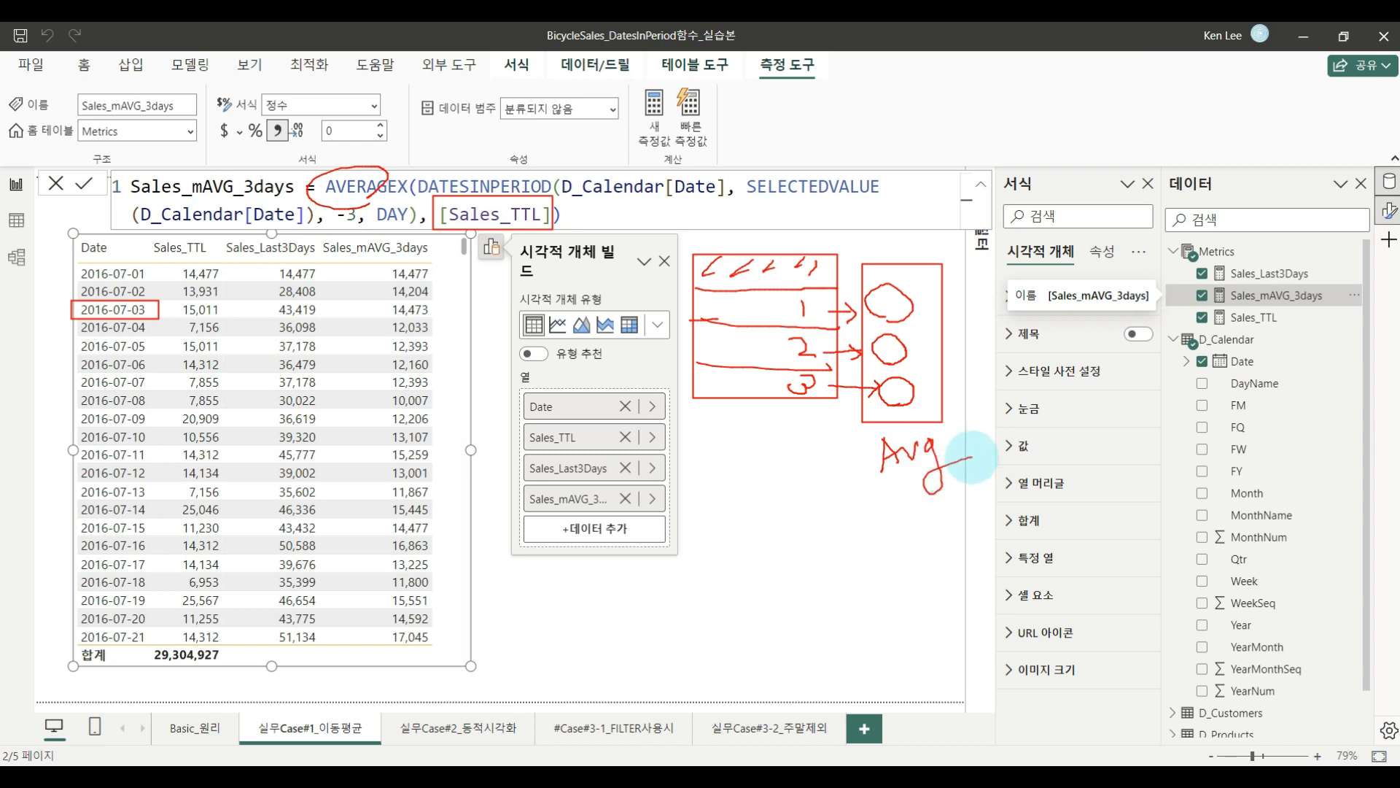
{"action": "mouse_move", "coordinate": [885, 475]}
{"action": "left_mouse_down"}
{"action": "mouse_move", "coordinate": [872, 501]}
{"action": "mouse_move", "coordinate": [605, 332]}
{"action": "mouse_move", "coordinate": [432, 312]}
{"action": "mouse_move", "coordinate": [442, 319]}
{"action": "mouse_move", "coordinate": [411, 326]}
{"action": "mouse_move", "coordinate": [397, 300]}
{"action": "mouse_move", "coordinate": [439, 319]}
{"action": "left_mouse_up"}
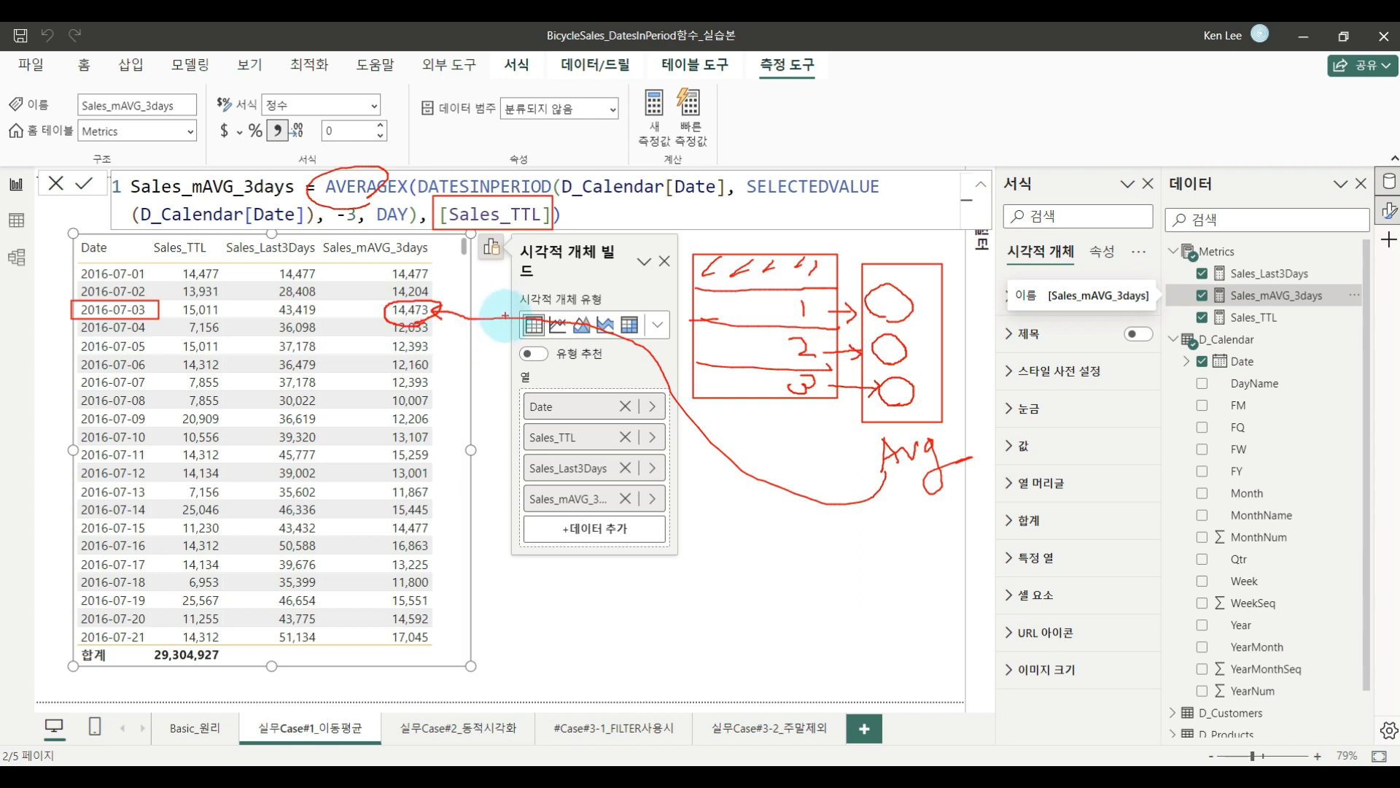
{"action": "key", "text": "Escape"}
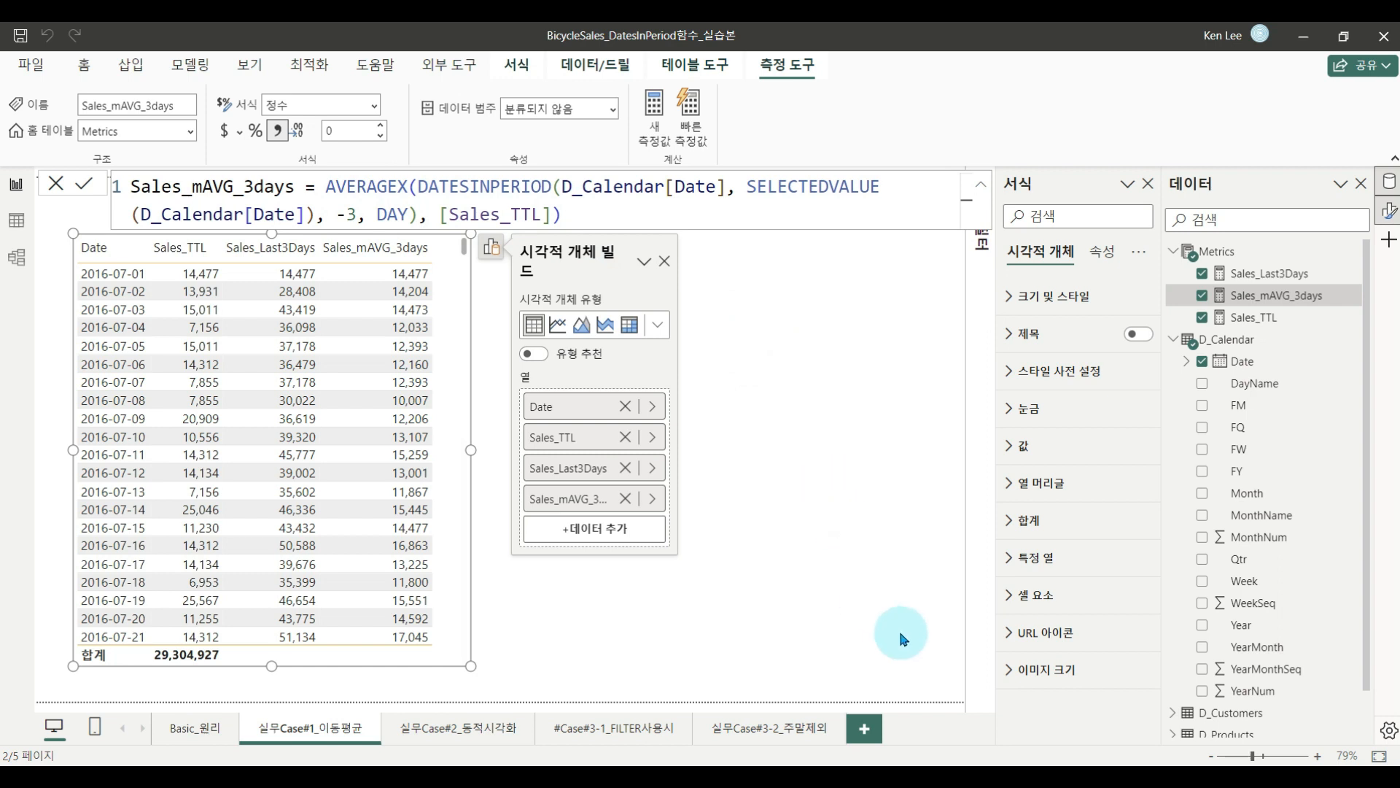
Switch to Notepad and review the alternative moving-average formula that wraps AVERAGEX over VALUES in CALCULATE with a DATESINPERIOD filter.
{"action": "left_click", "coordinate": [940, 780]}
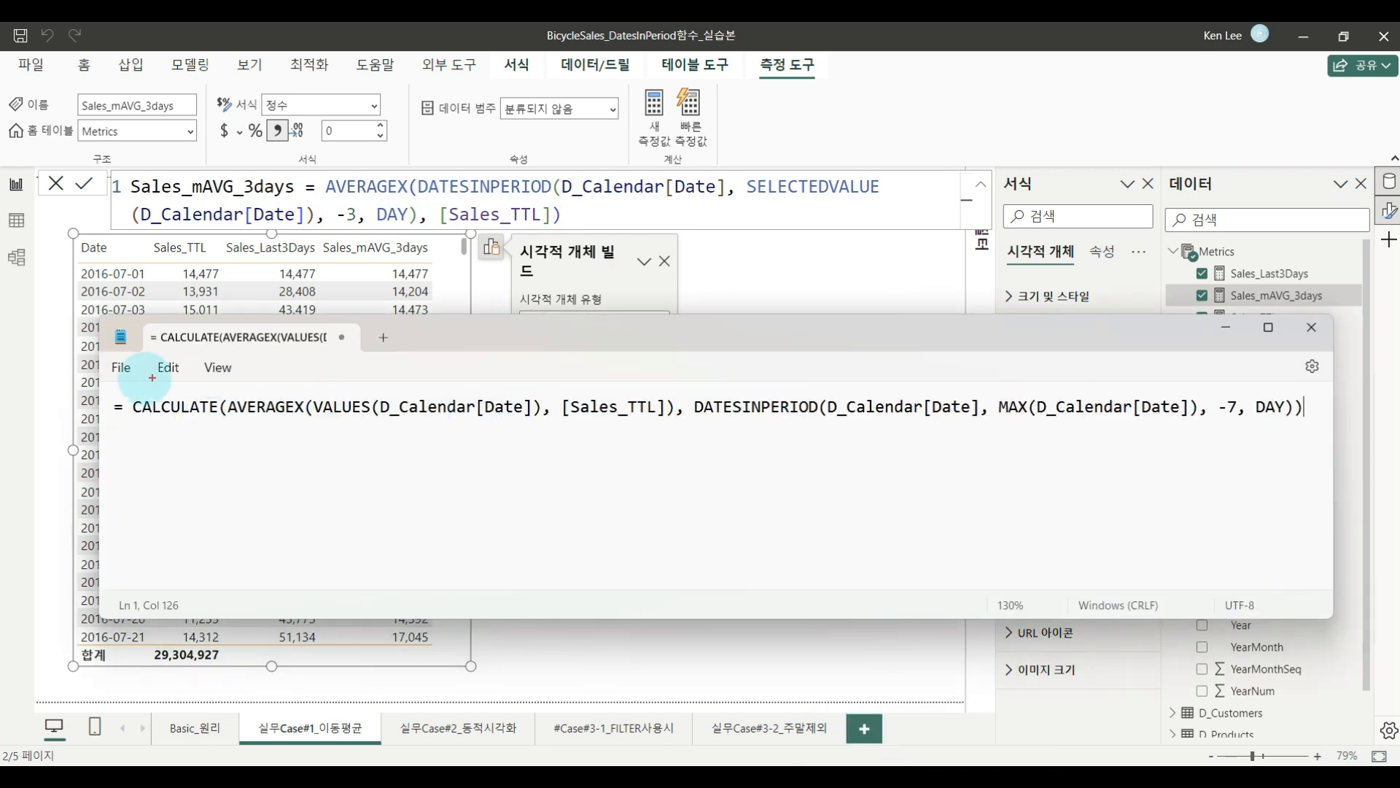
{"action": "key", "text": "ctrl+2"}
{"action": "mouse_move", "coordinate": [118, 387]}
{"action": "left_mouse_down"}
{"action": "mouse_move", "coordinate": [885, 447]}
{"action": "mouse_move", "coordinate": [1290, 452]}
{"action": "mouse_move", "coordinate": [1315, 430]}
{"action": "mouse_move", "coordinate": [1325, 443]}
{"action": "left_mouse_up"}
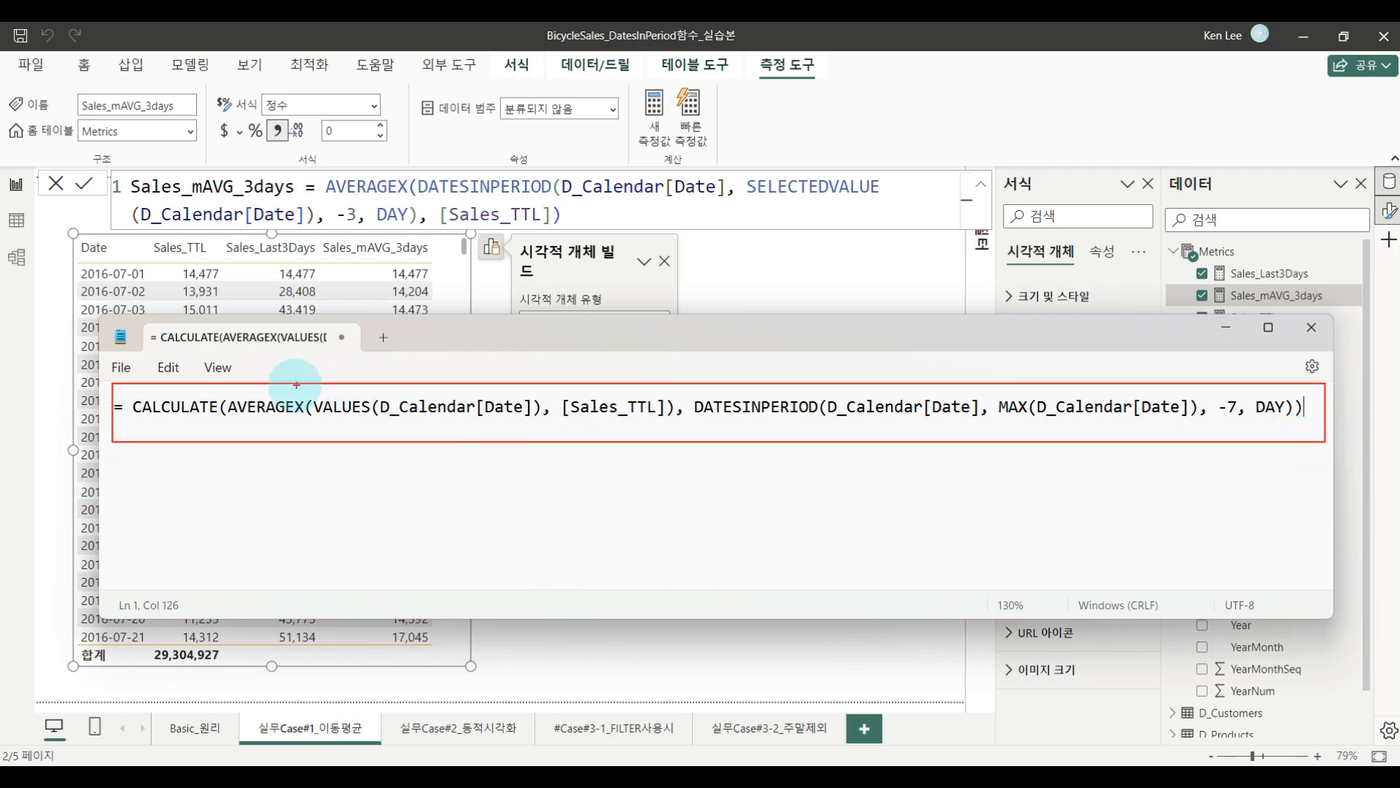
{"action": "mouse_move", "coordinate": [225, 389]}
{"action": "left_mouse_down"}
{"action": "mouse_move", "coordinate": [314, 419]}
{"action": "mouse_move", "coordinate": [543, 430]}
{"action": "left_mouse_up"}
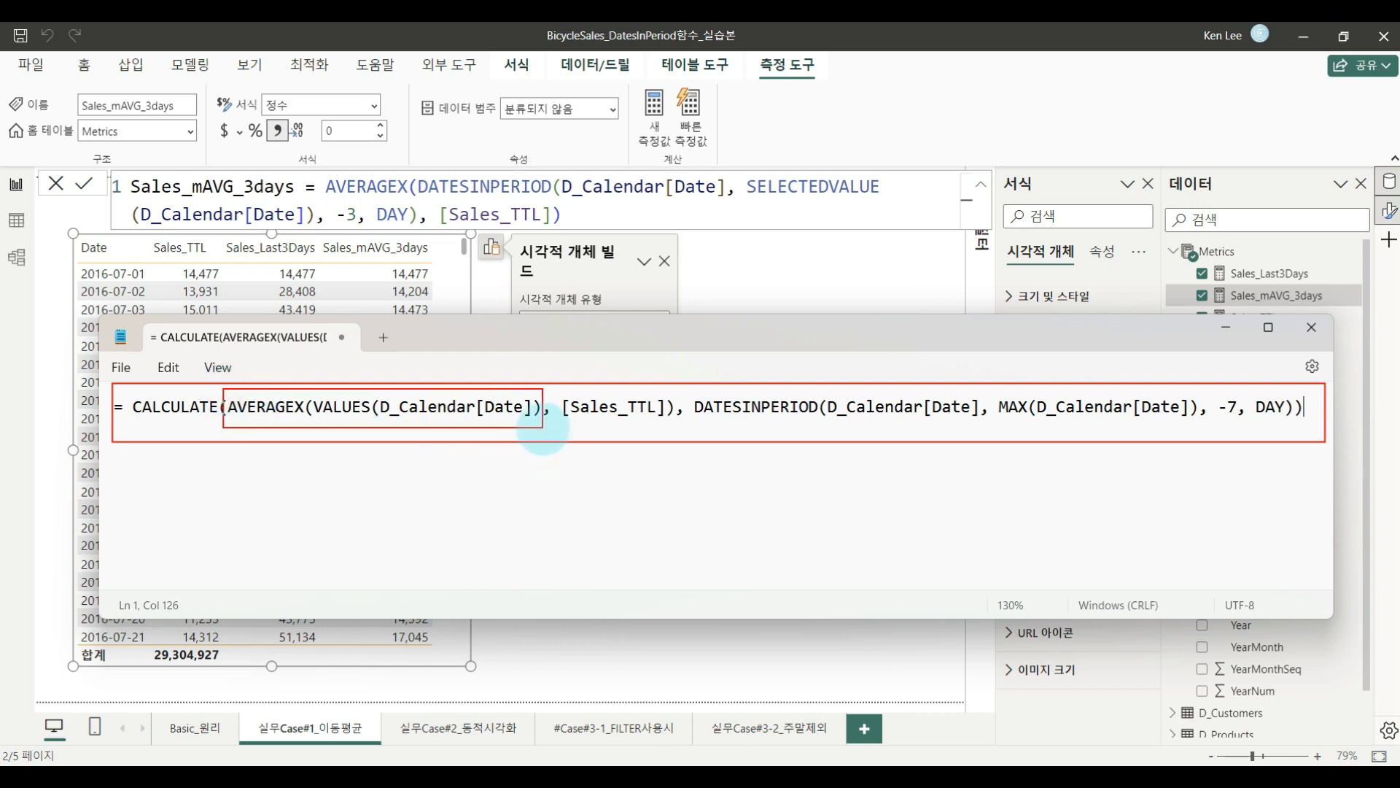
{"action": "mouse_move", "coordinate": [540, 428]}
{"action": "left_mouse_down"}
{"action": "mouse_move", "coordinate": [679, 431]}
{"action": "mouse_move", "coordinate": [971, 369]}
{"action": "mouse_move", "coordinate": [1228, 431]}
{"action": "mouse_move", "coordinate": [763, 430]}
{"action": "mouse_move", "coordinate": [607, 479]}
{"action": "mouse_move", "coordinate": [569, 431]}
{"action": "mouse_move", "coordinate": [605, 438]}
{"action": "left_mouse_up"}
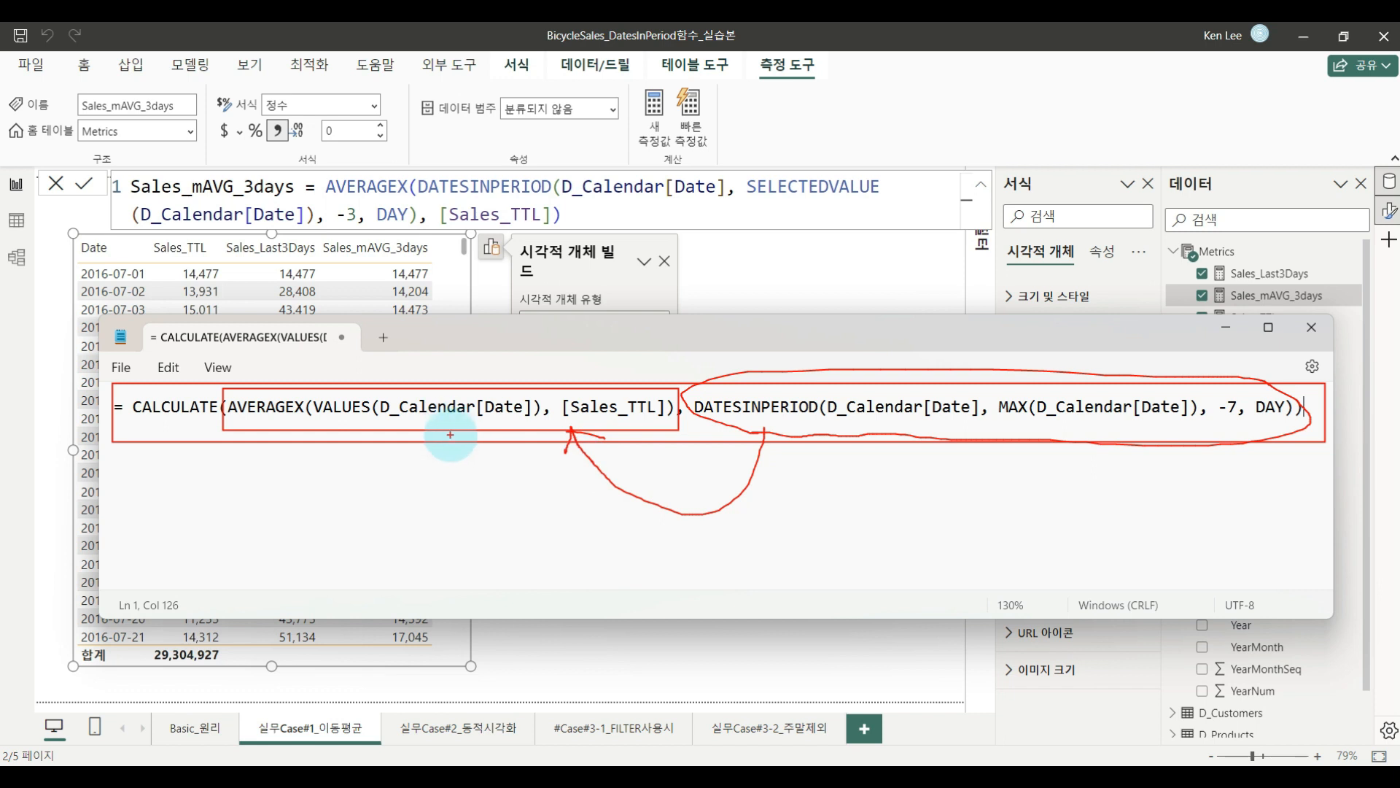
{"action": "key", "text": "Escape"}
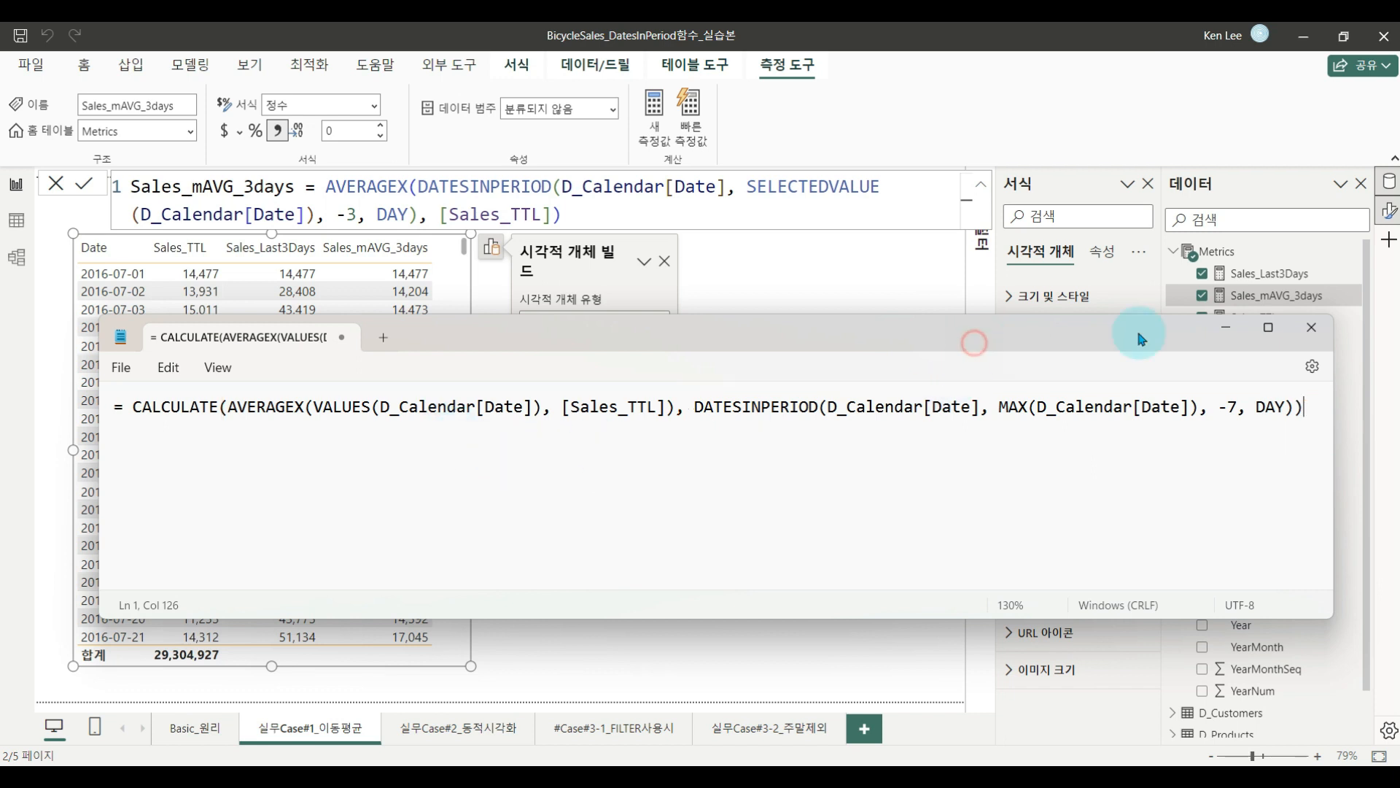
{"action": "left_click", "coordinate": [1232, 330]}
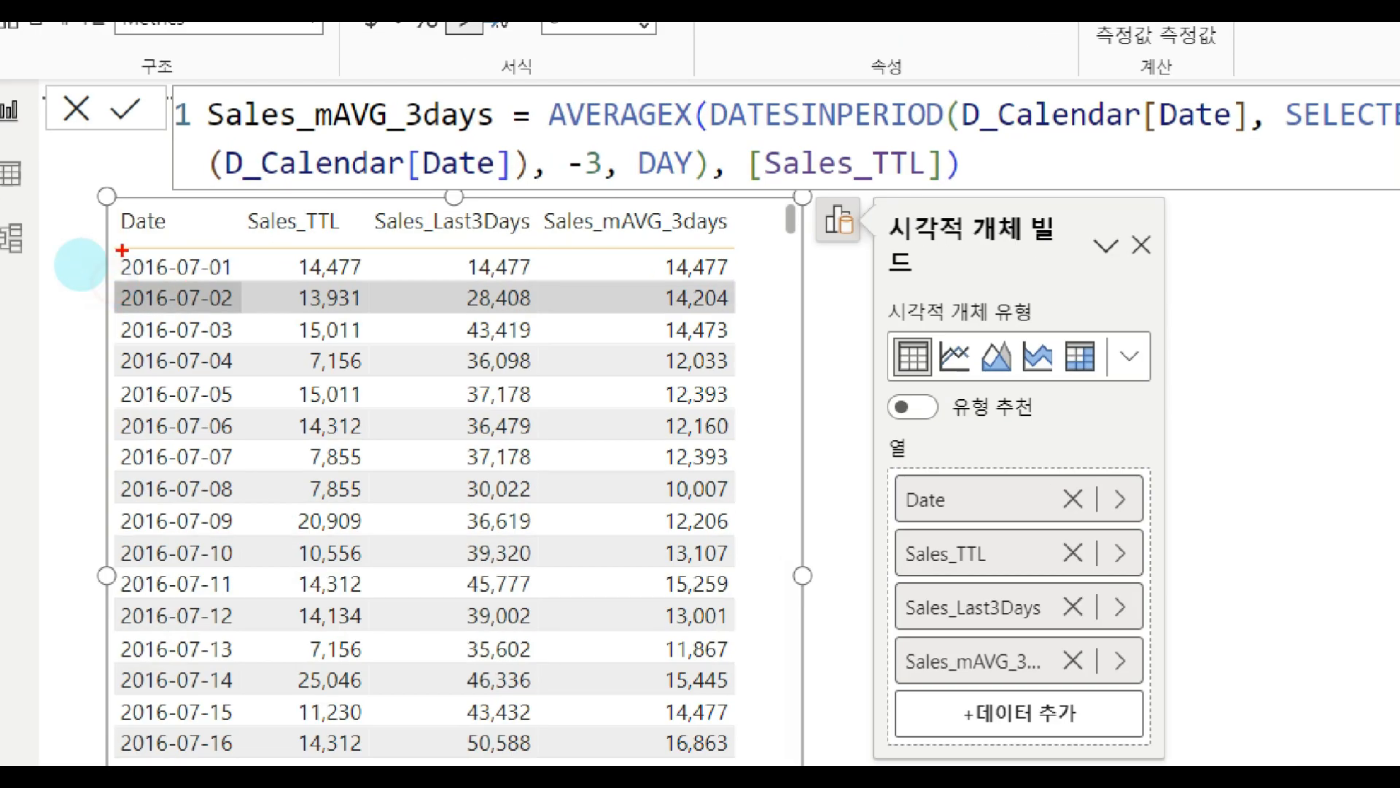
Review how the 2016-07-02 moving average combines the dates 2016-07-01 and 2016-07-02 with the [Sales_TTL] expression.
{"action": "mouse_move", "coordinate": [76, 263]}
{"action": "left_mouse_down"}
{"action": "mouse_move", "coordinate": [238, 328]}
{"action": "mouse_move", "coordinate": [248, 315]}
{"action": "left_mouse_up"}
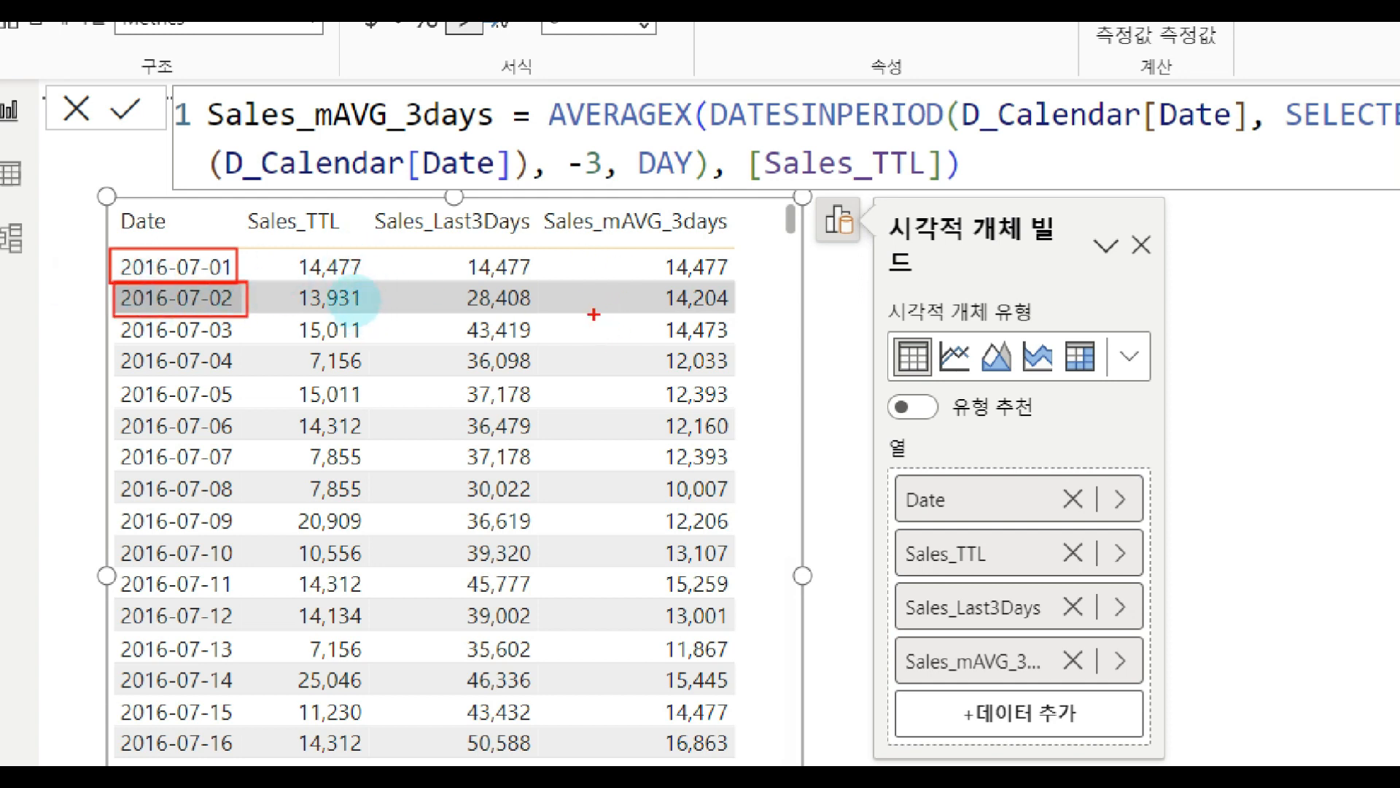
{"action": "left_click_drag", "start_coordinate": [828, 180], "coordinate": [767, 194]}
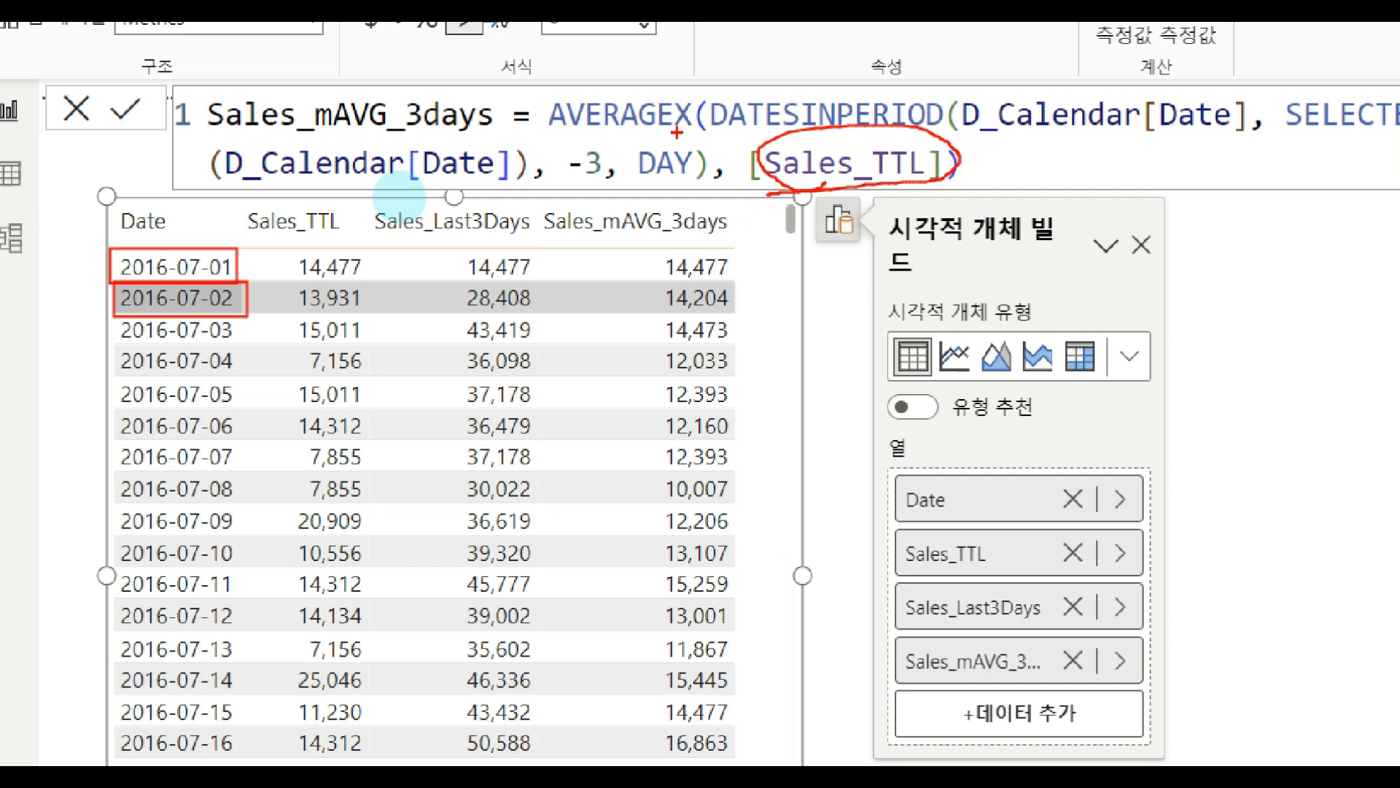
{"action": "key", "text": "Escape"}
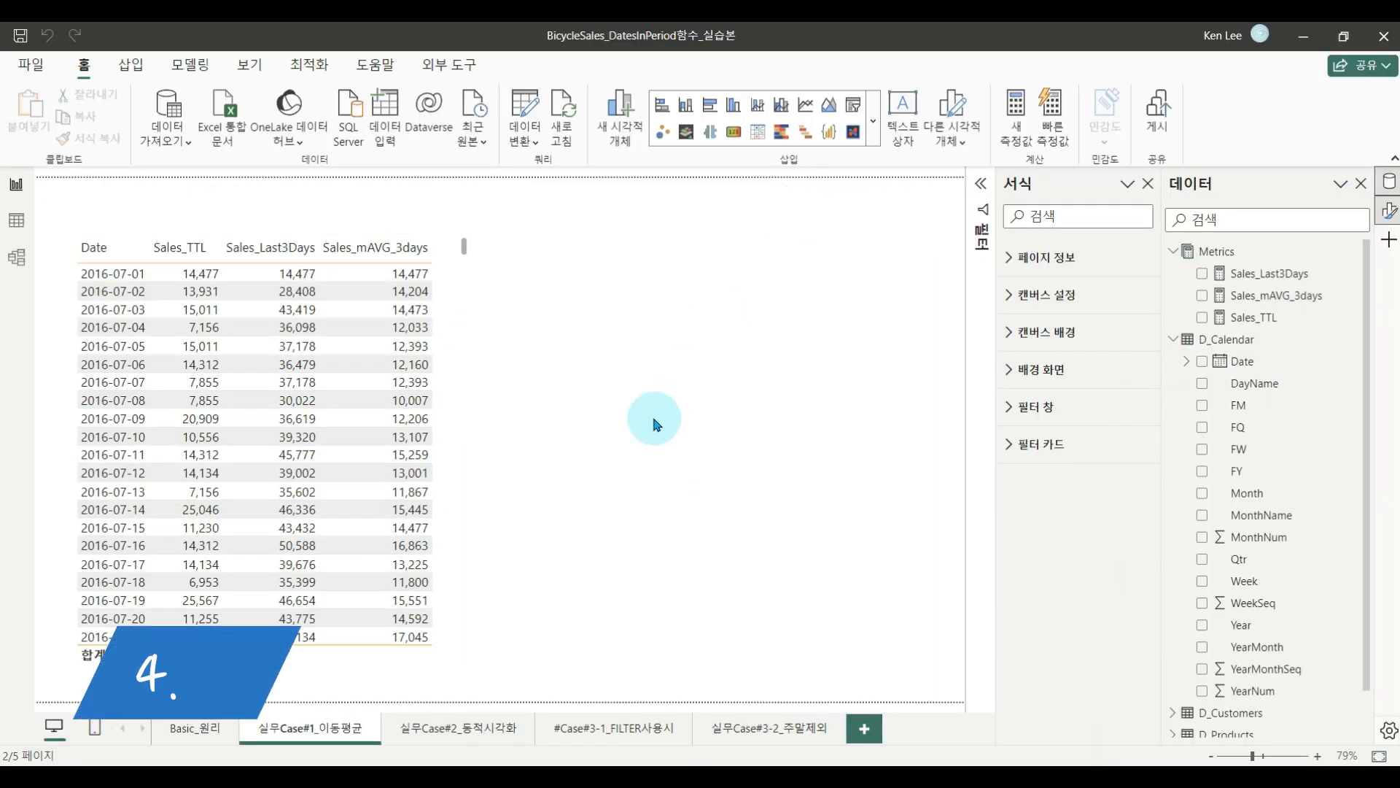
{"action": "mouse_move", "coordinate": [767, 776]}
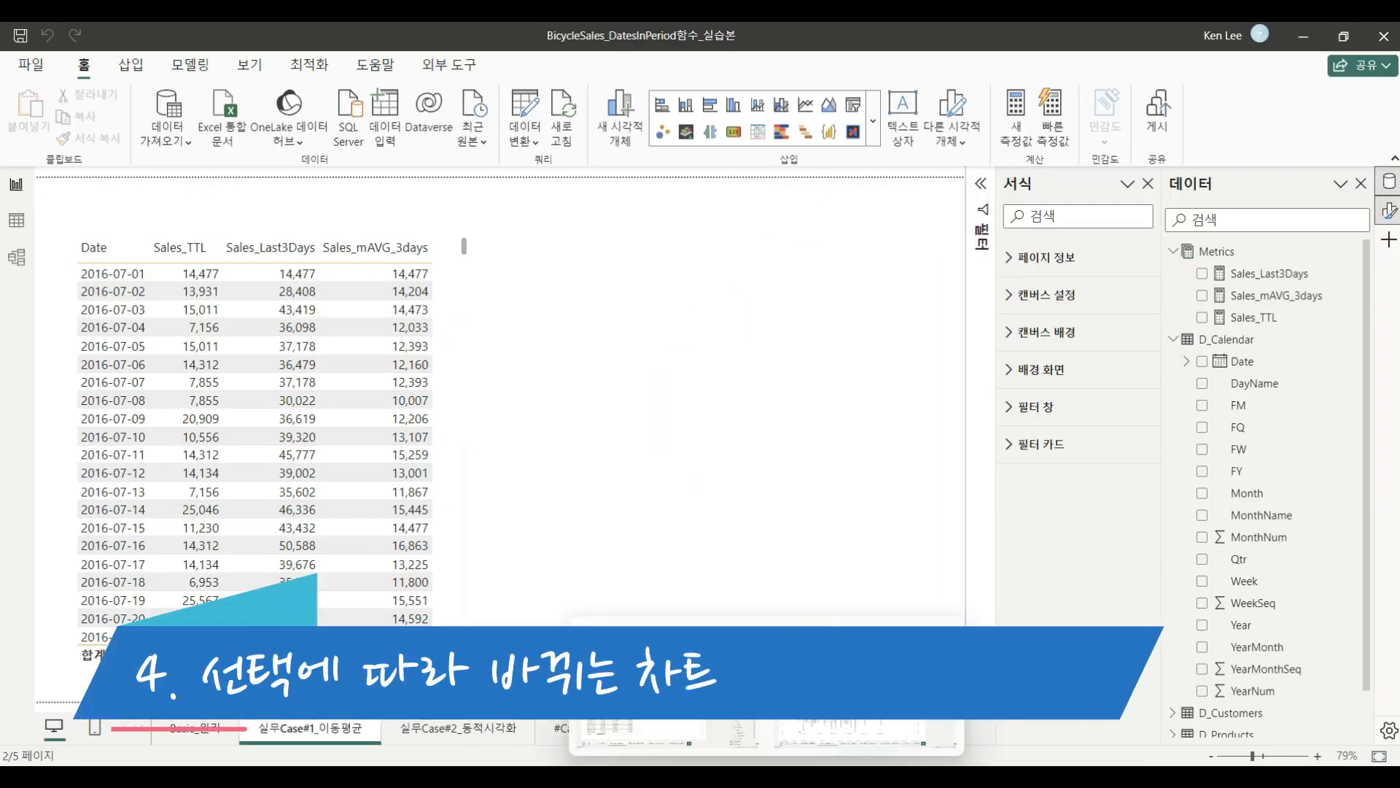
Switch to Power BI Desktop and examine the -3 interval argument in the Sales_mAVG_3days formula on the 실무Case#2_동적시각화 page.
{"action": "left_click", "coordinate": [838, 733]}
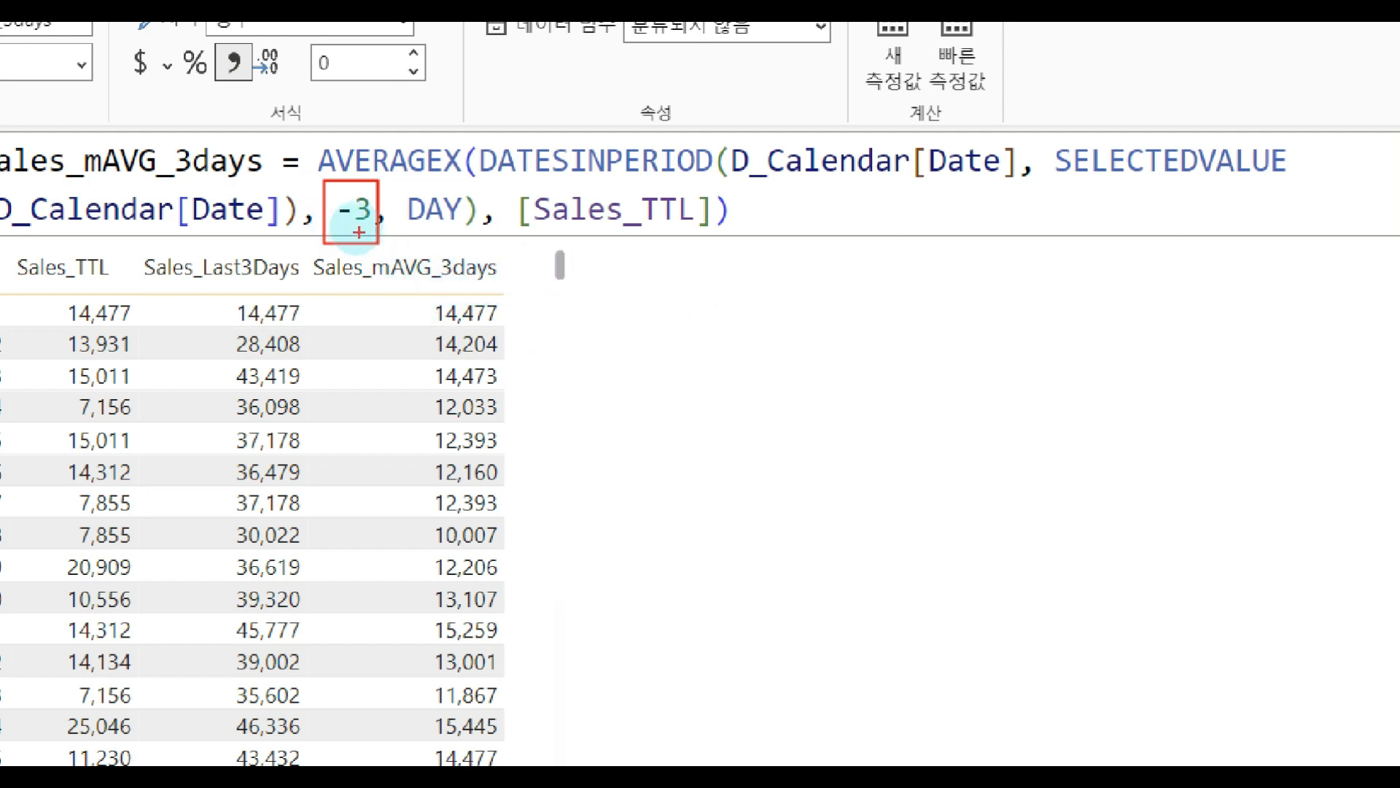
{"action": "mouse_move", "coordinate": [347, 235]}
{"action": "left_mouse_down"}
{"action": "mouse_move", "coordinate": [348, 253]}
{"action": "mouse_move", "coordinate": [339, 177]}
{"action": "mouse_move", "coordinate": [354, 252]}
{"action": "left_mouse_up"}
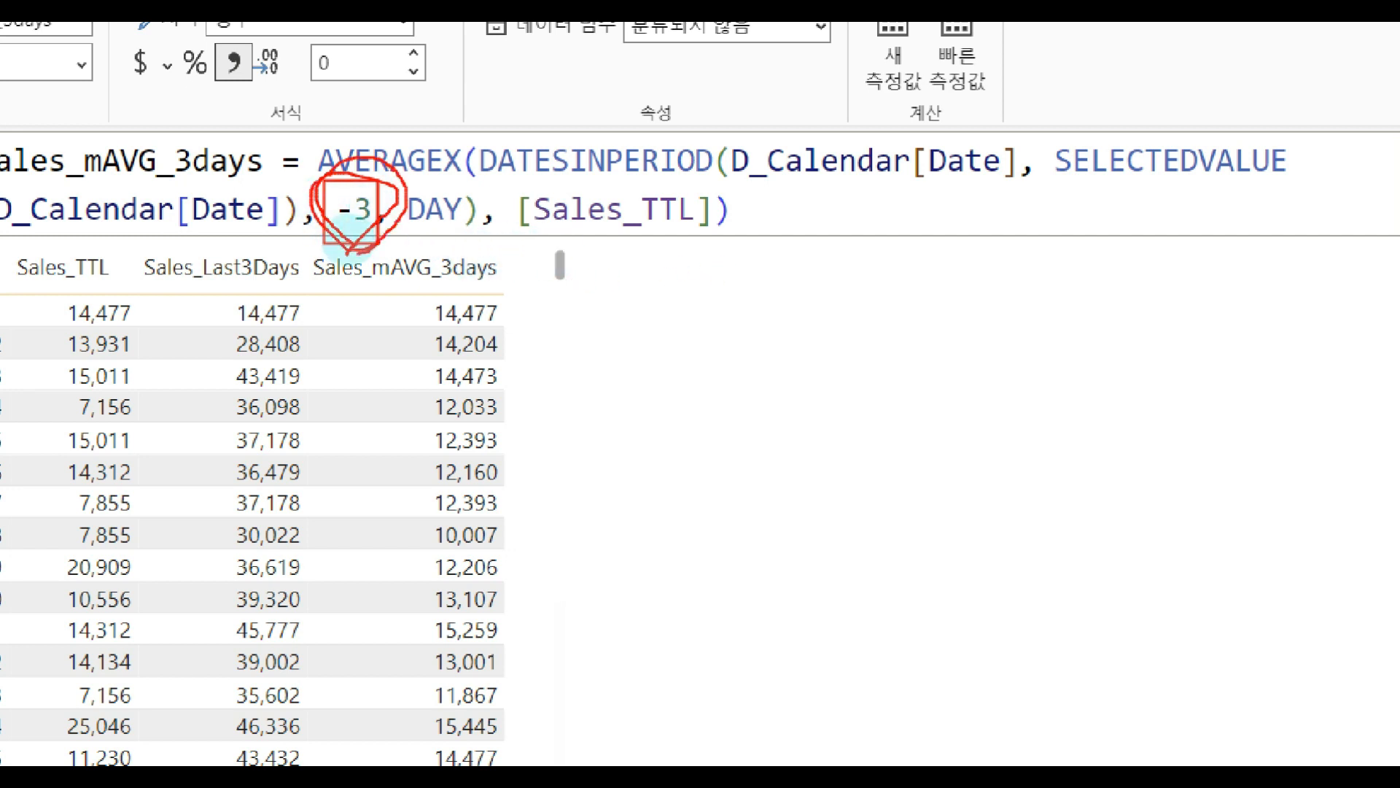
{"action": "key", "text": "Escape"}
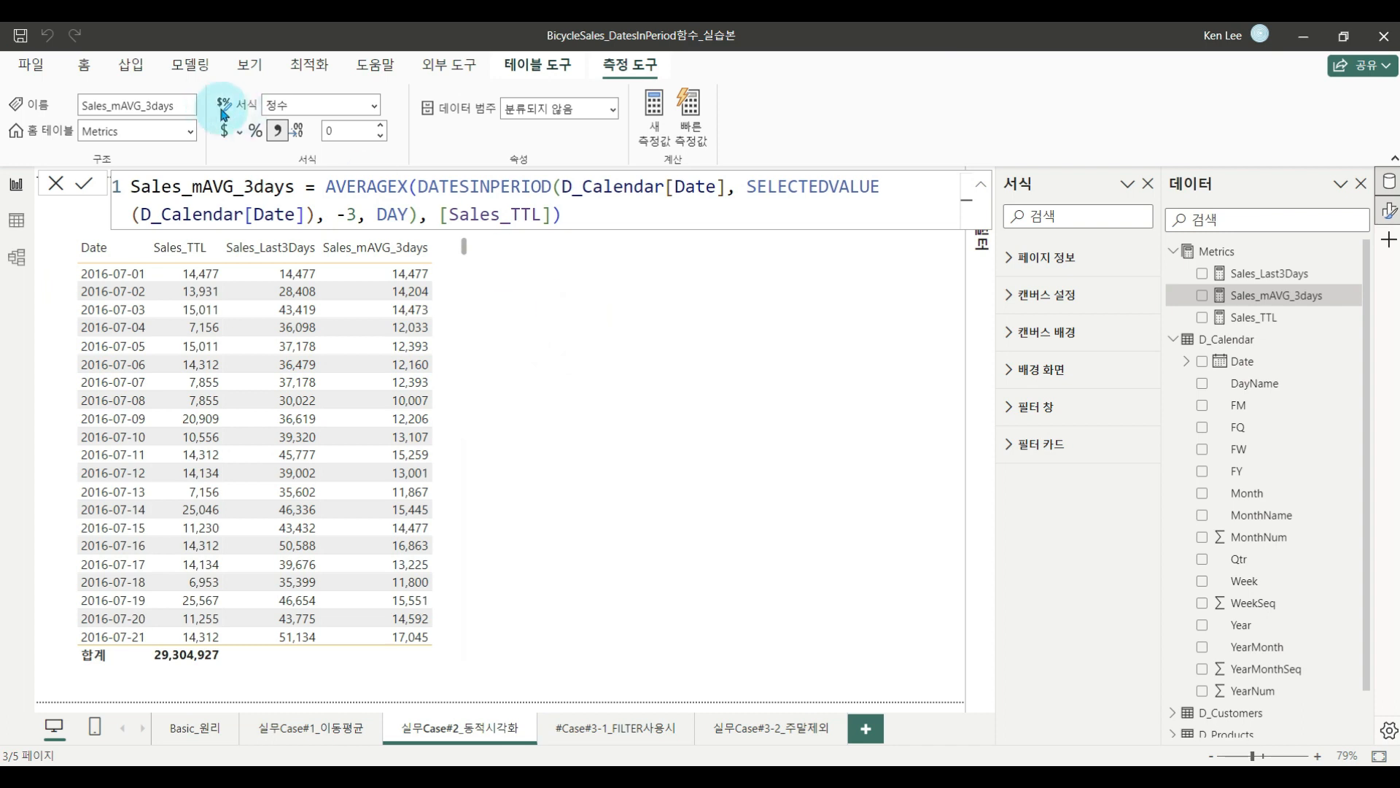
Start a new table by manual data entry and name its first column 구분.
{"action": "left_click", "coordinate": [84, 67]}
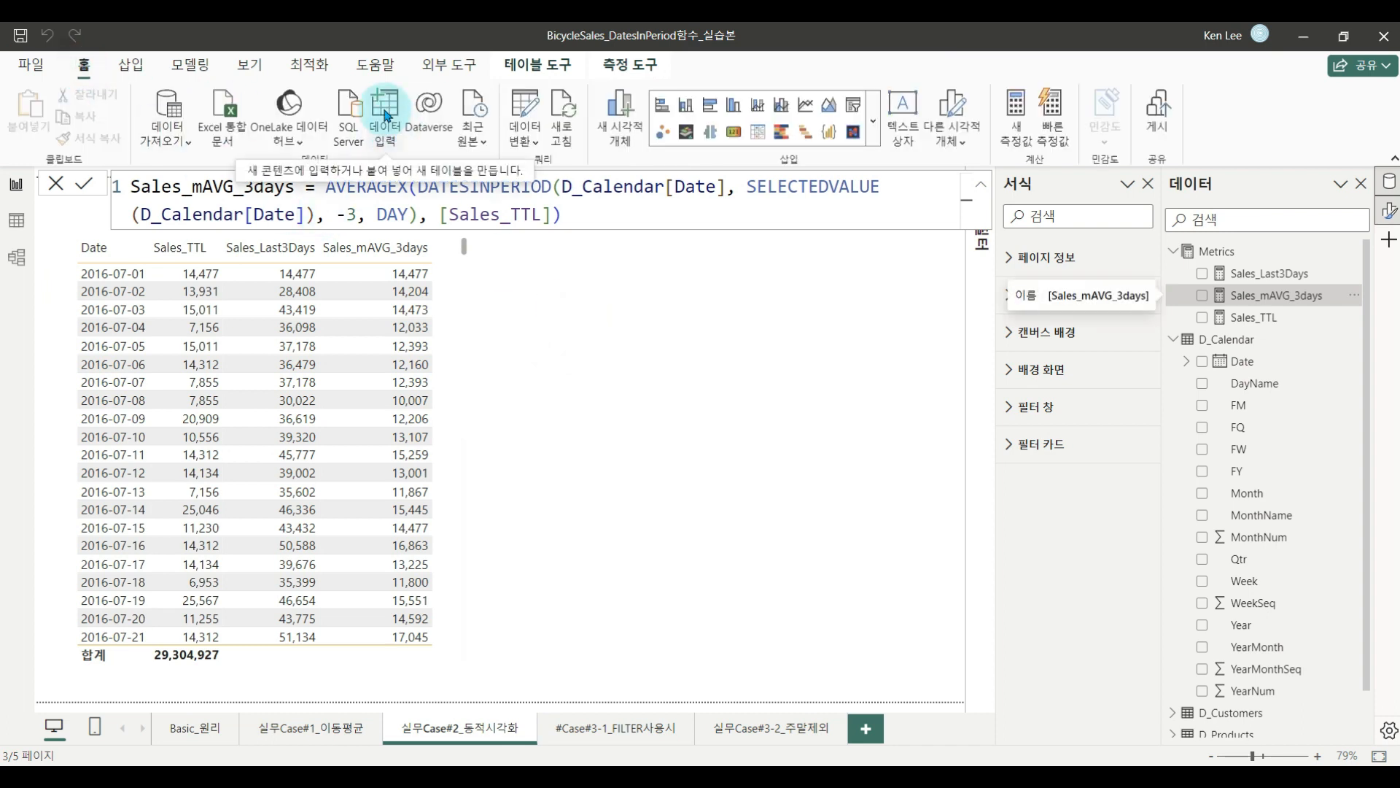
{"action": "key", "text": "ctrl+1"}
{"action": "left_click_drag", "start_coordinate": [353, 70], "coordinate": [430, 211]}
{"action": "key", "text": "Escape"}
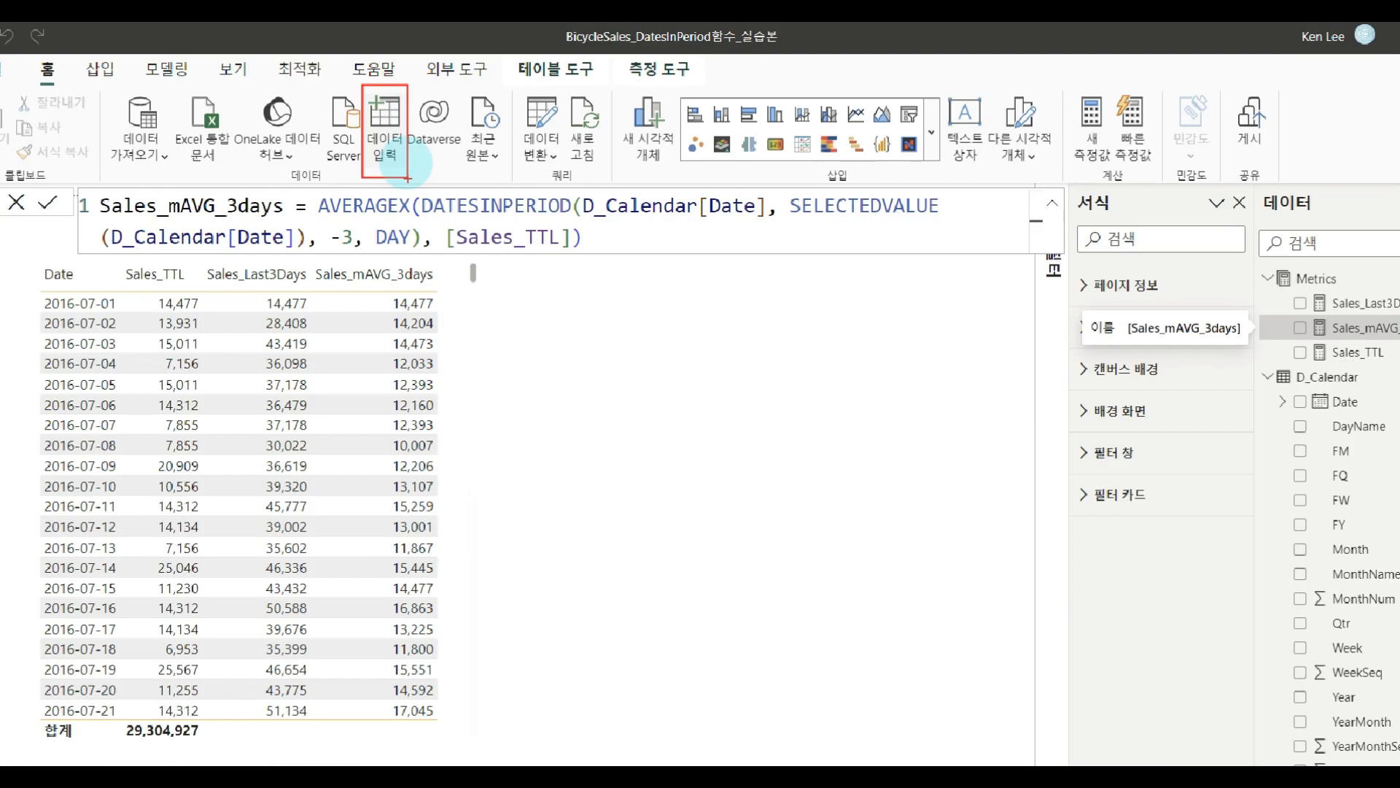
{"action": "left_click", "coordinate": [381, 116]}
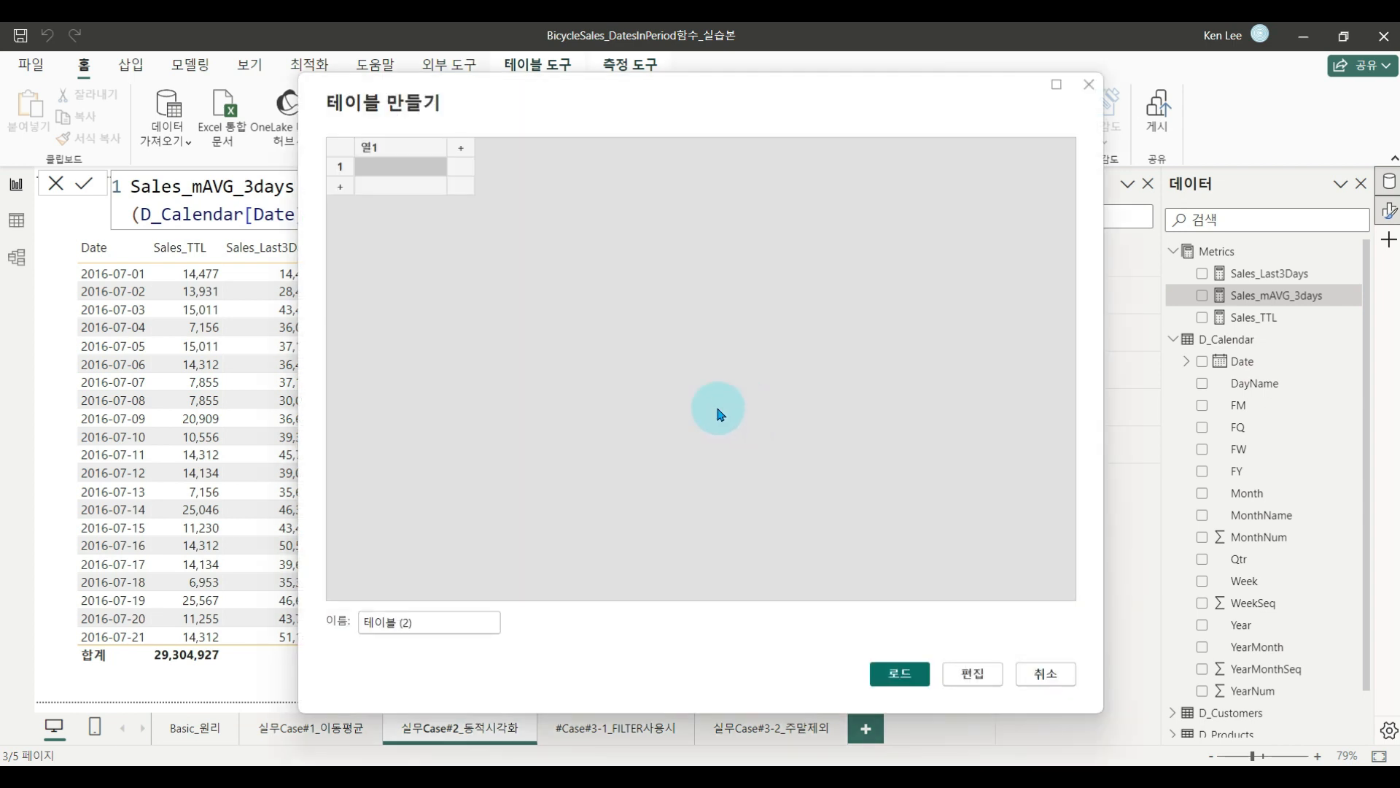
{"action": "double_click", "coordinate": [402, 146]}
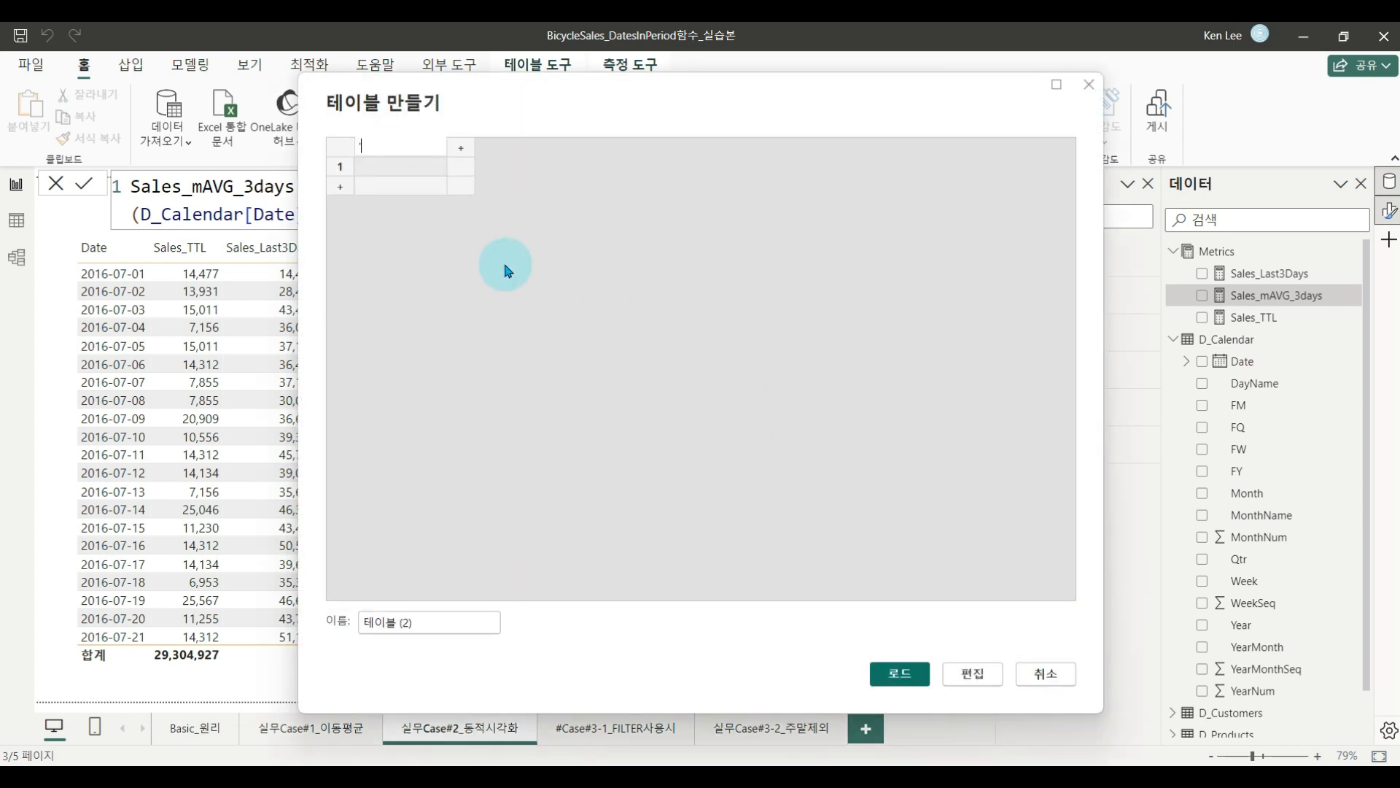
{"action": "type", "text": "구분"}
{"action": "key", "text": "Return"}
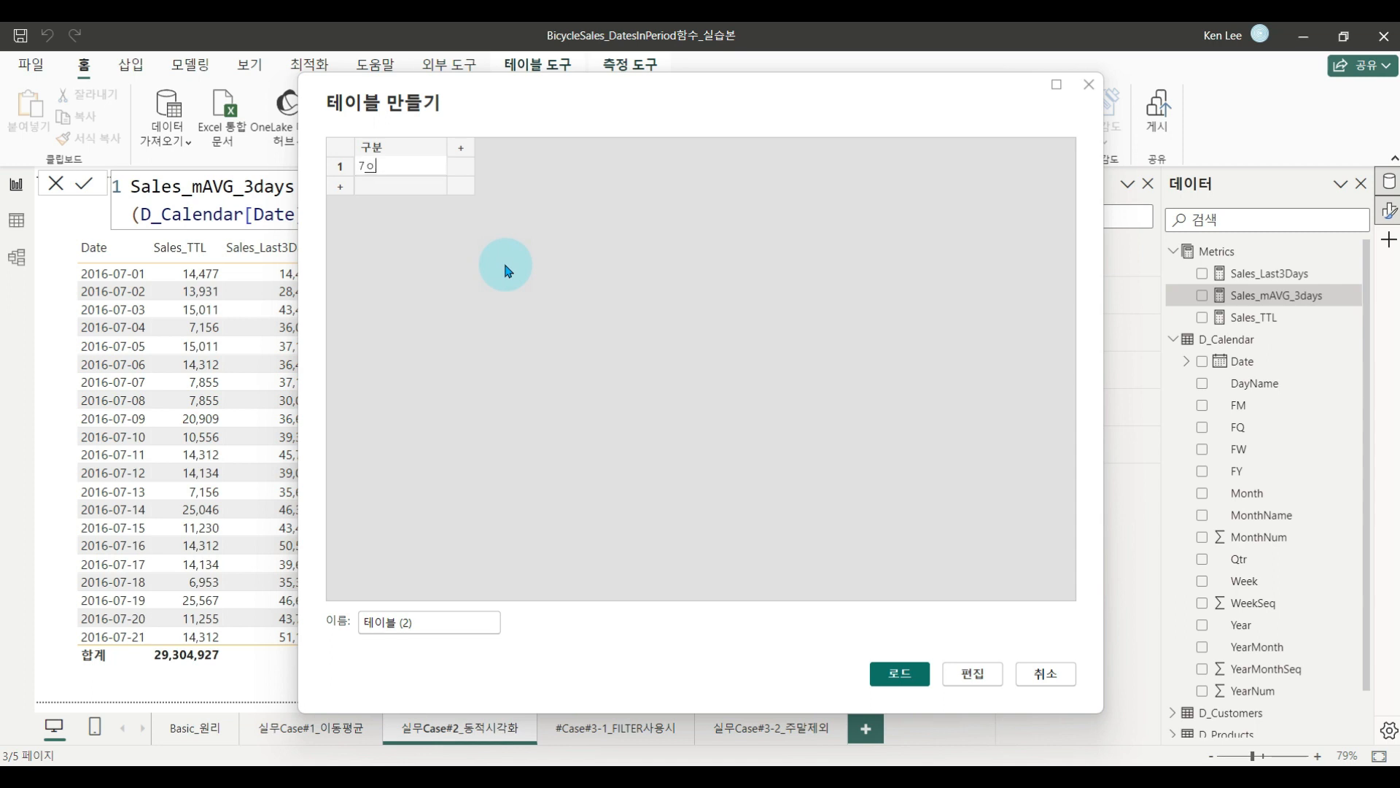
Fill the 구분 column with the rows 지난7일, 지난30 and 지난60.
{"action": "type", "text": "지난7일"}
{"action": "key", "text": "Return"}
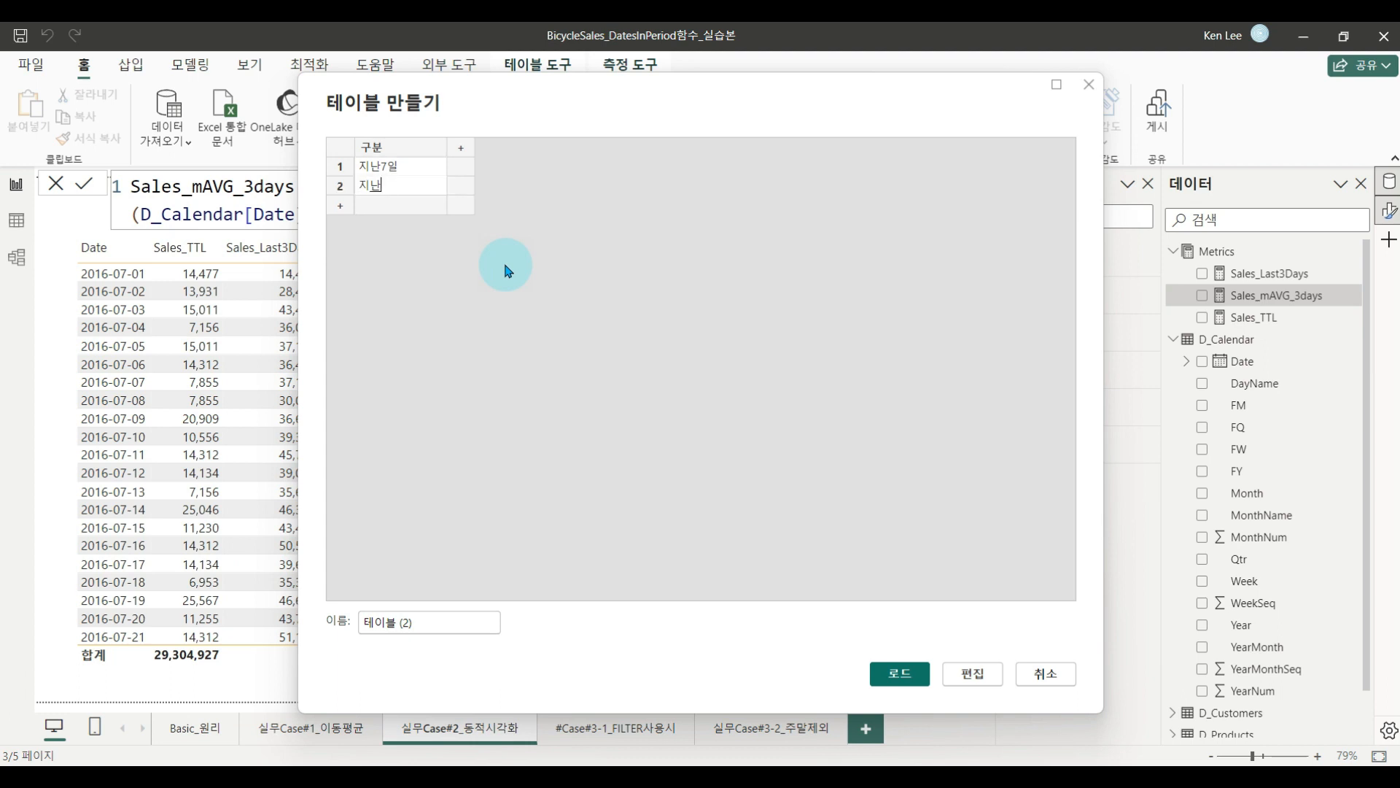
{"action": "key", "text": "Return"}
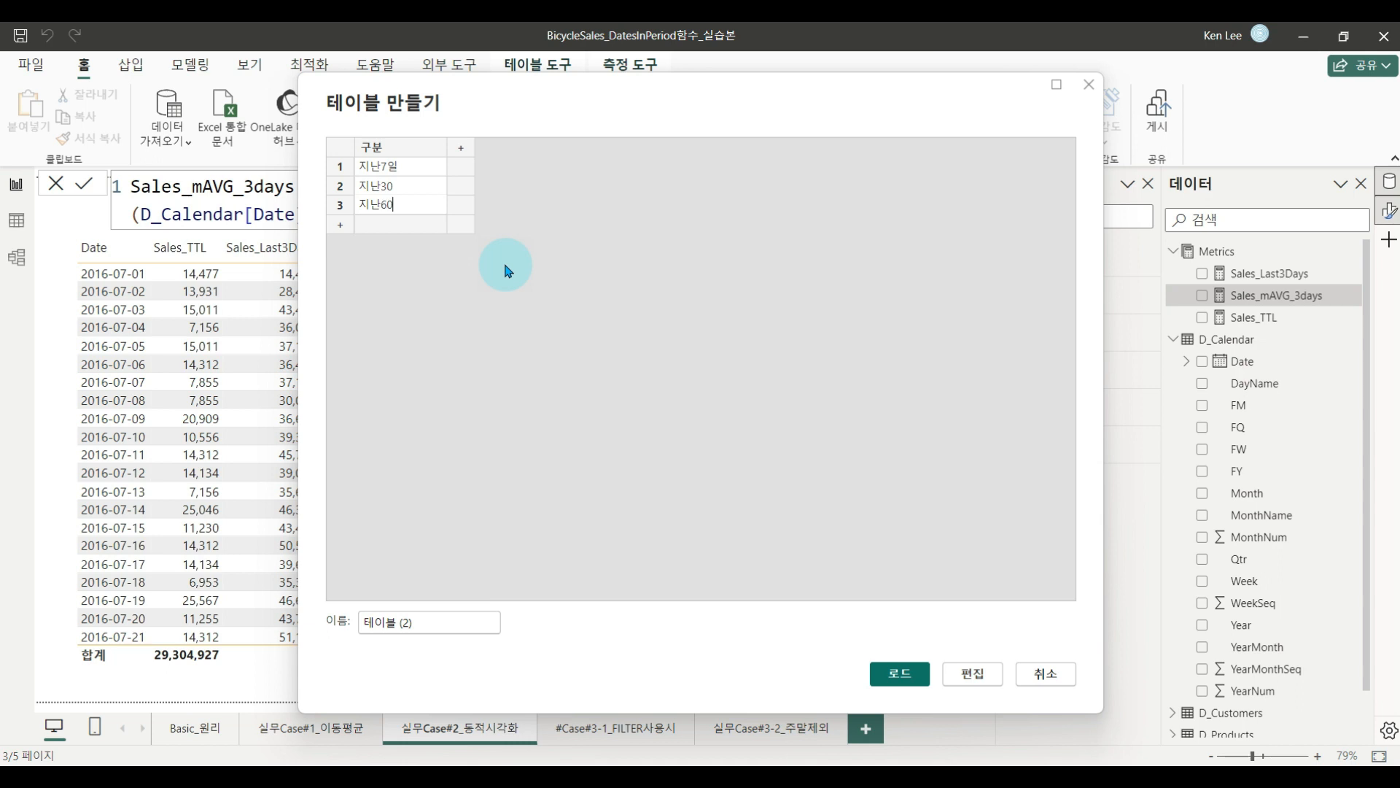
{"action": "key", "text": "Return"}
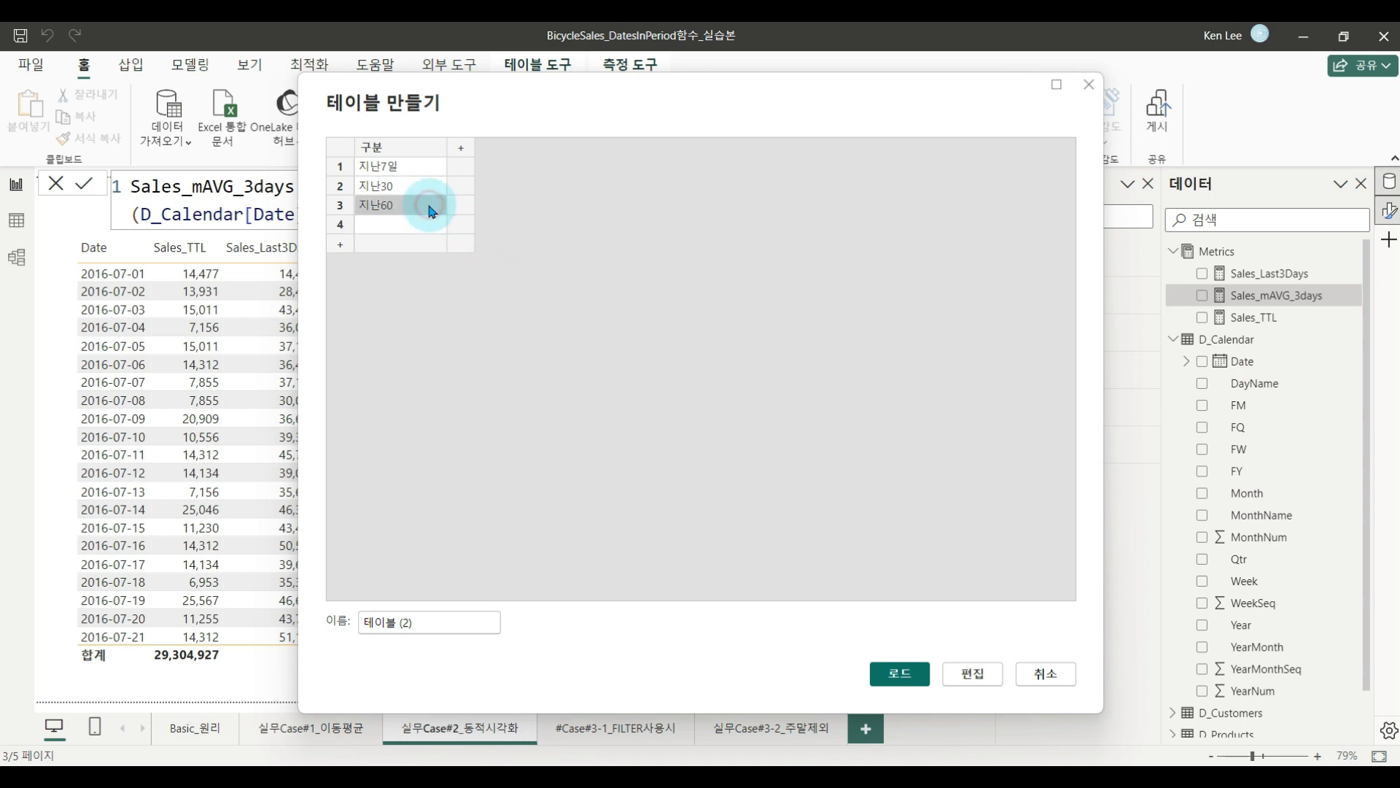
Add a second column to the new table and name it Value.
{"action": "left_click", "coordinate": [460, 147]}
{"action": "double_click", "coordinate": [475, 149]}
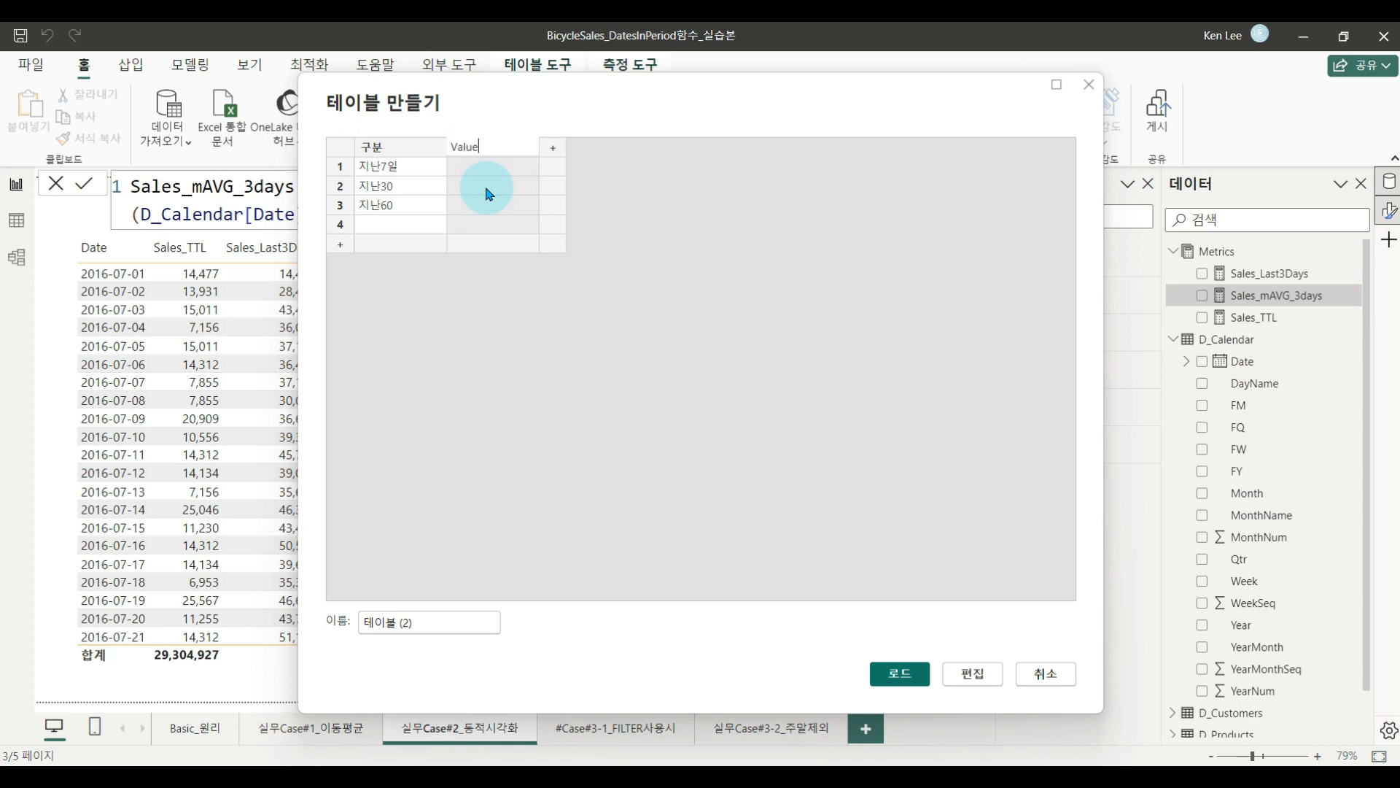
{"action": "type", "text": "Value"}
{"action": "key", "text": "Return"}
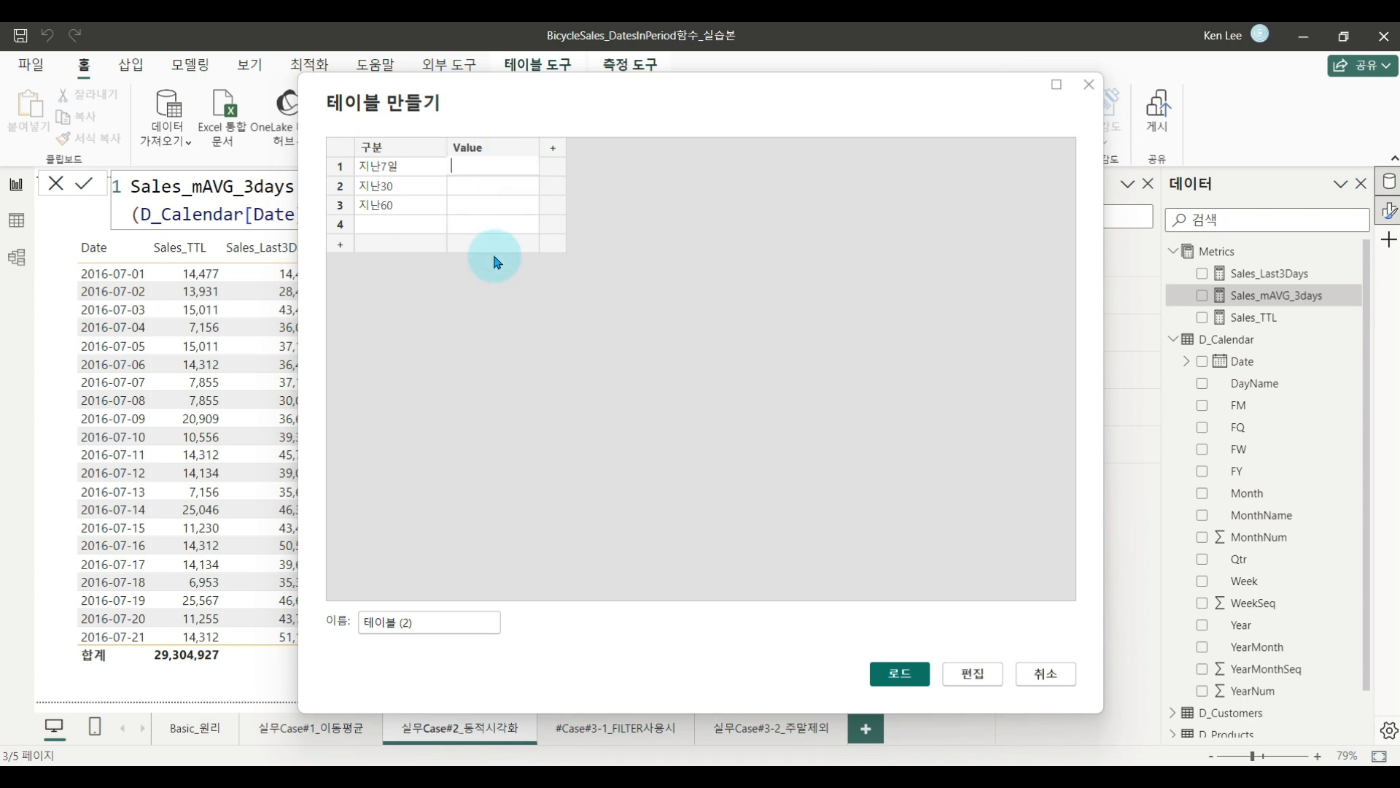
Enter -7, -30 and -60 in the Value column for the 지난7일, 지난30 and 지난60 rows.
{"action": "type", "text": "-7"}
{"action": "key", "text": "Return"}
{"action": "type", "text": "-30"}
{"action": "key", "text": "Return"}
{"action": "type", "text": "-"}
{"action": "left_click", "coordinate": [478, 166]}
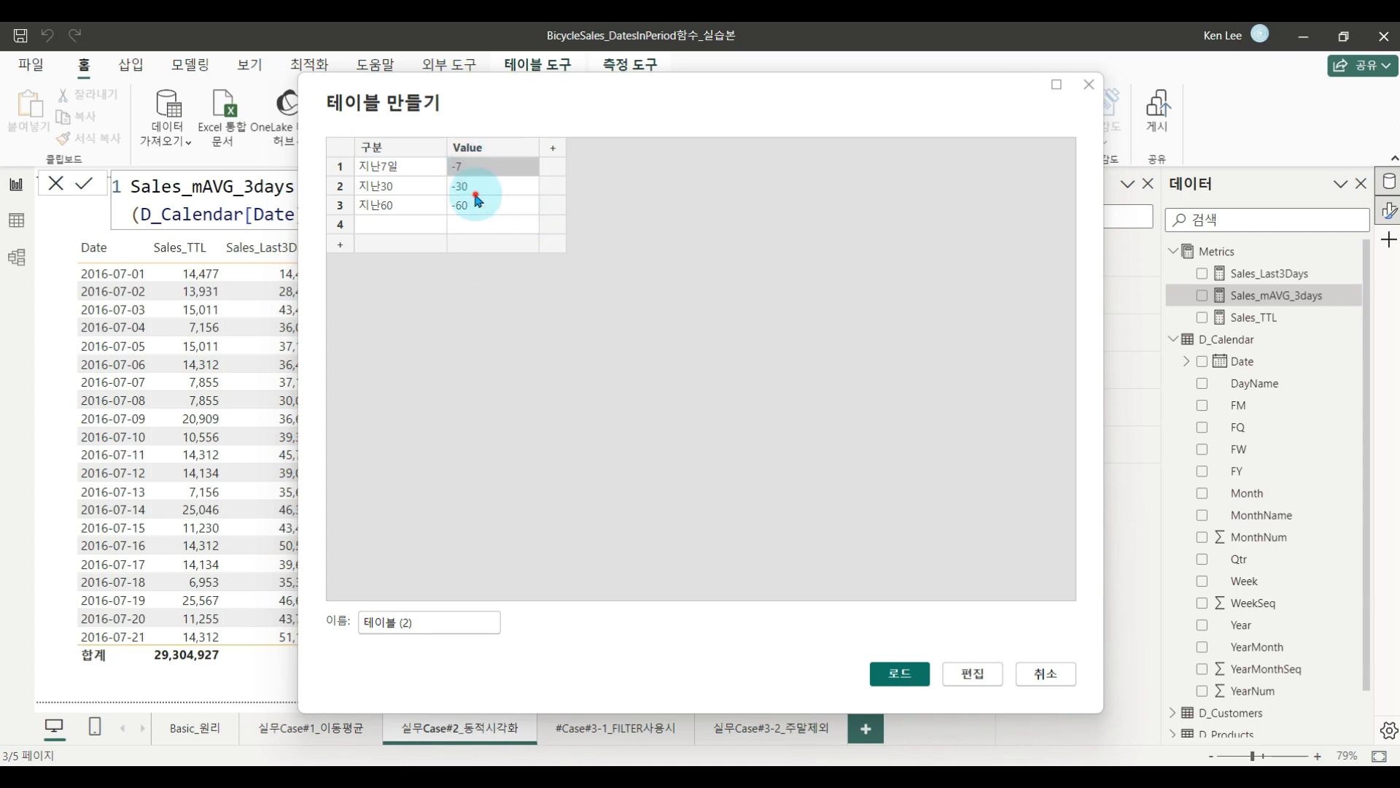
{"action": "left_click", "coordinate": [475, 194]}
{"action": "left_click", "coordinate": [475, 208]}
{"action": "left_click", "coordinate": [472, 167]}
{"action": "left_click", "coordinate": [489, 185]}
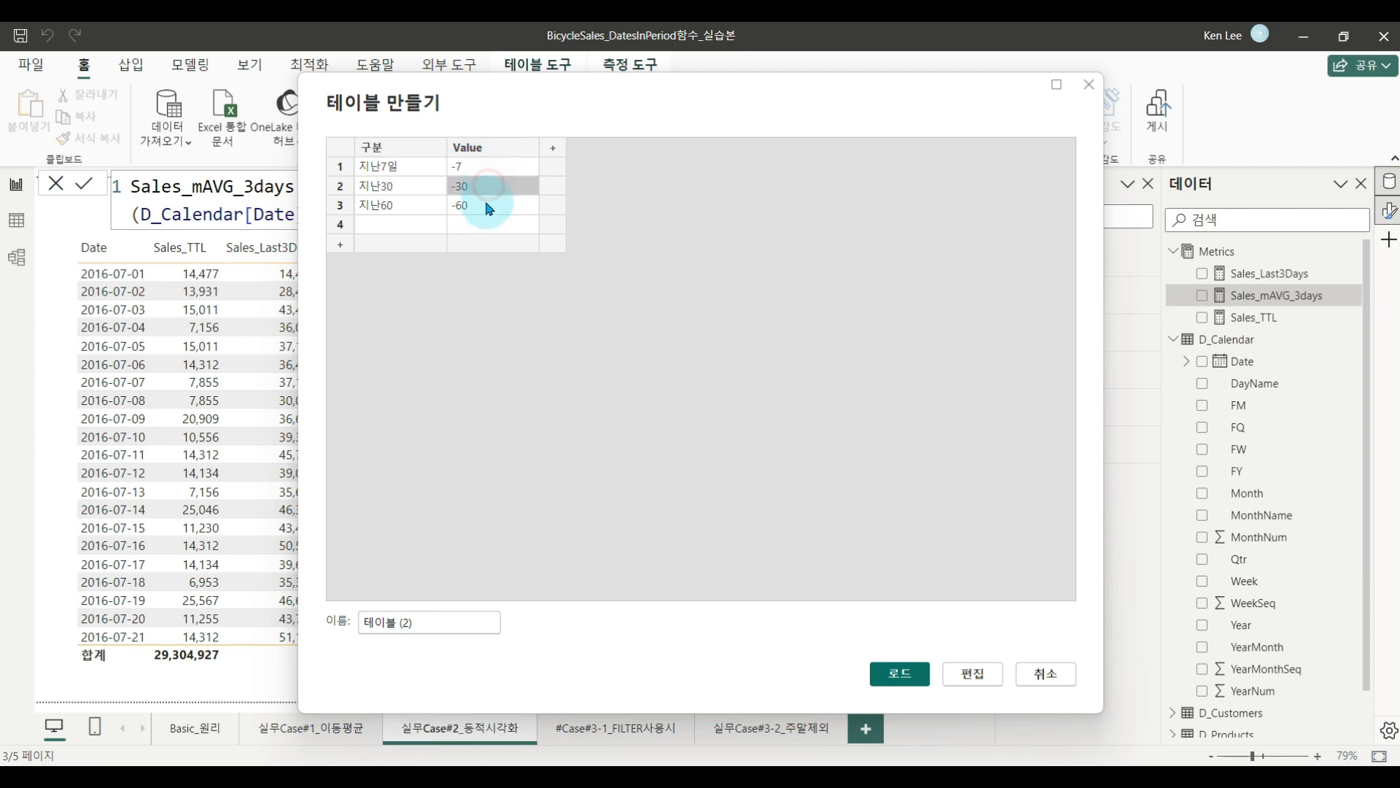
{"action": "left_click", "coordinate": [514, 209]}
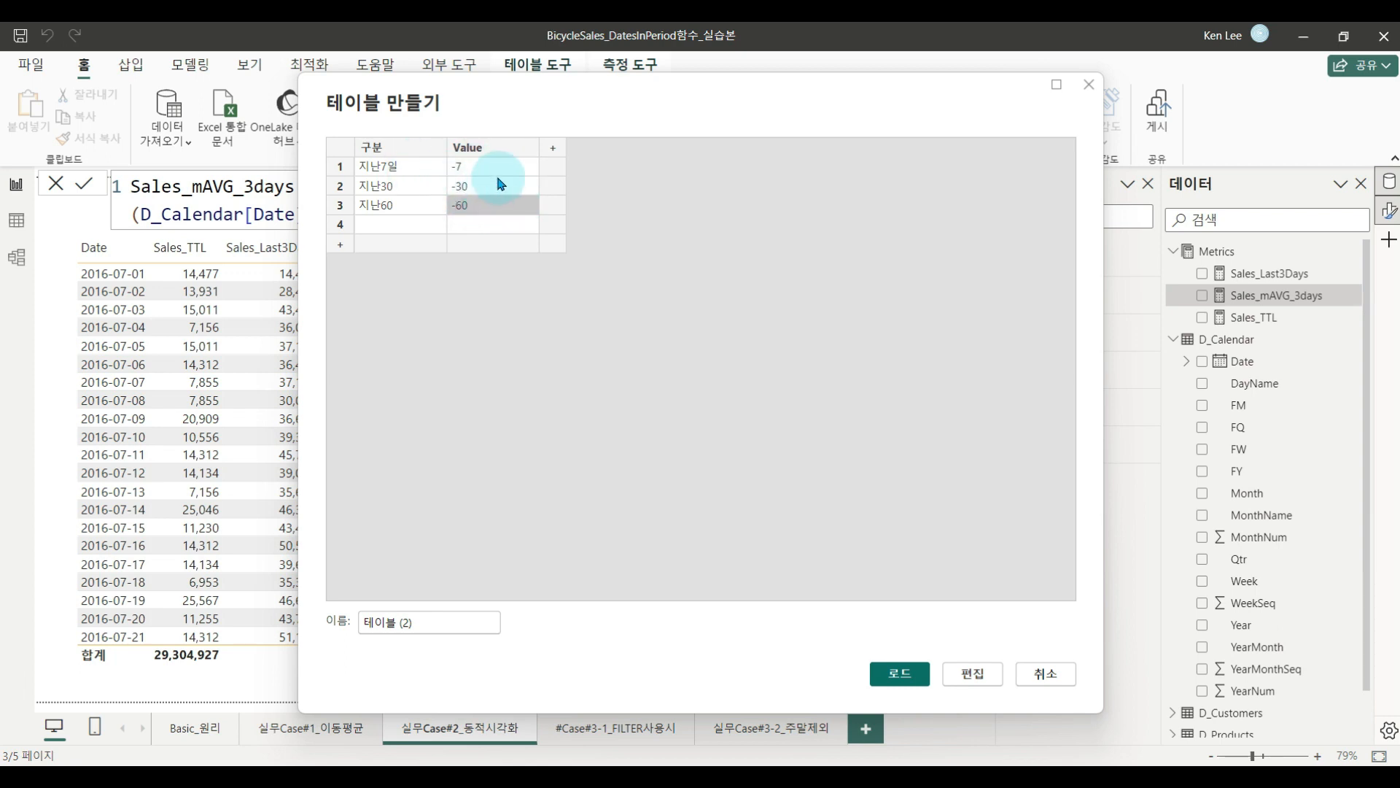
Name the new table Selection and load it into the model.
{"action": "triple_click", "coordinate": [437, 622]}
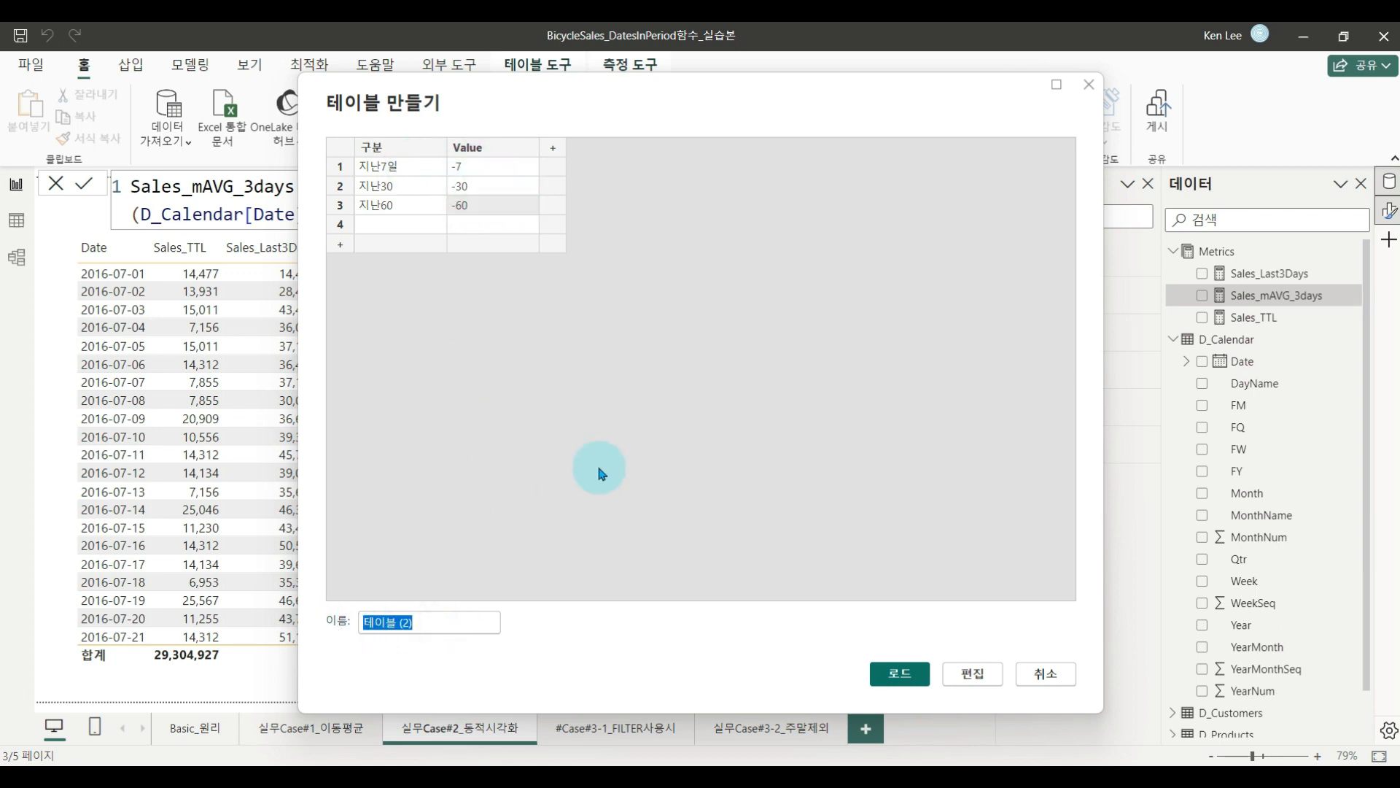
{"action": "type", "text": "Selection"}
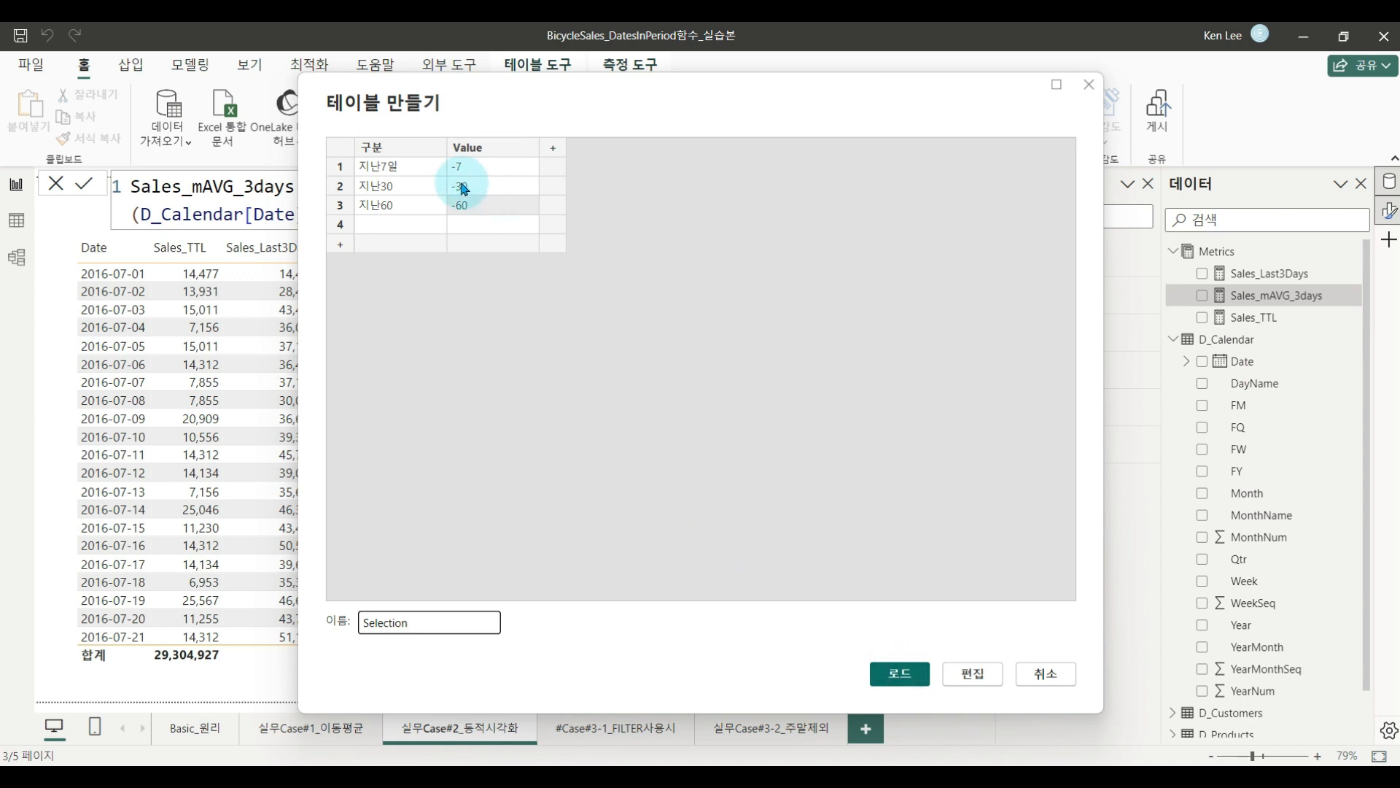
{"action": "left_click", "coordinate": [886, 675]}
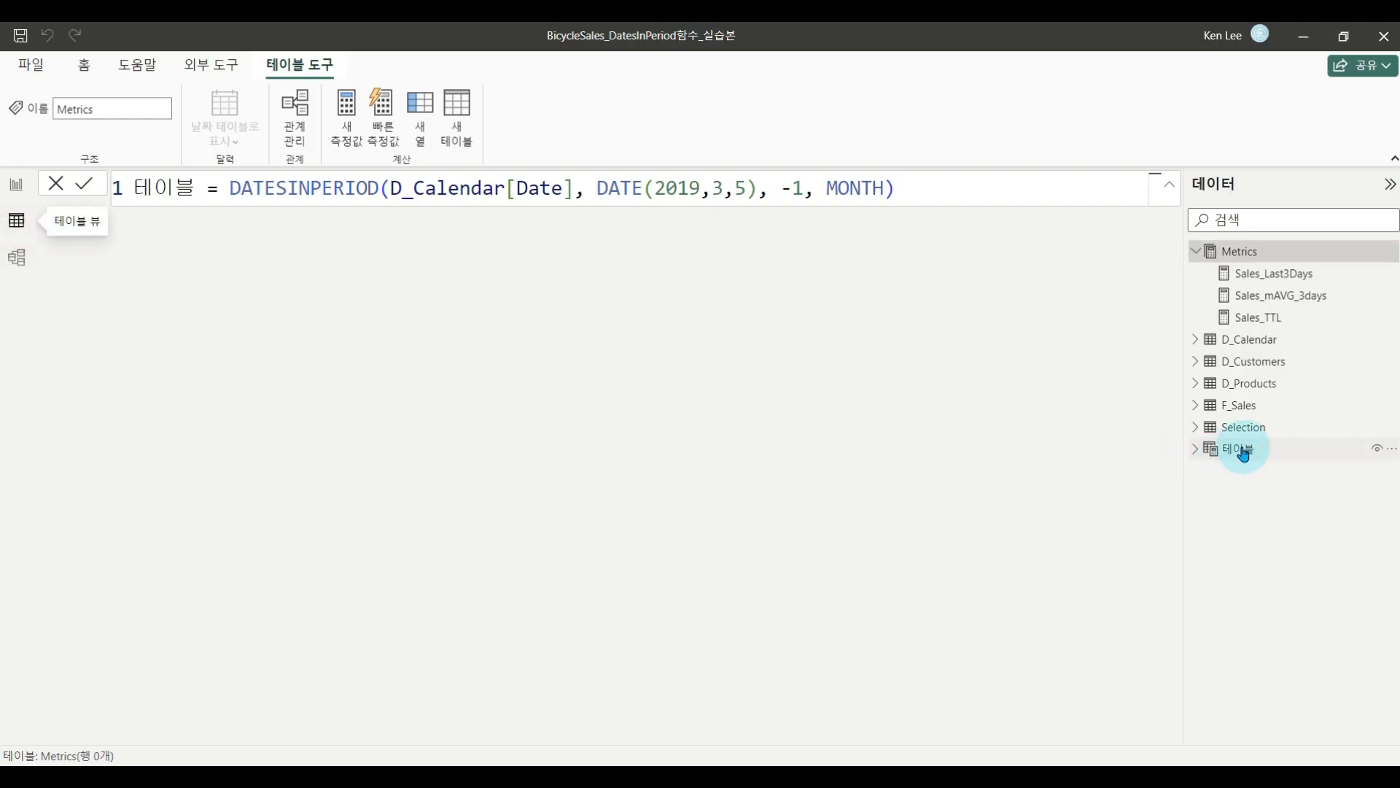
Examine how the Selection table pairs each 구분 entry with its Value in the table view, and return to the report view.
{"action": "left_click", "coordinate": [1244, 452]}
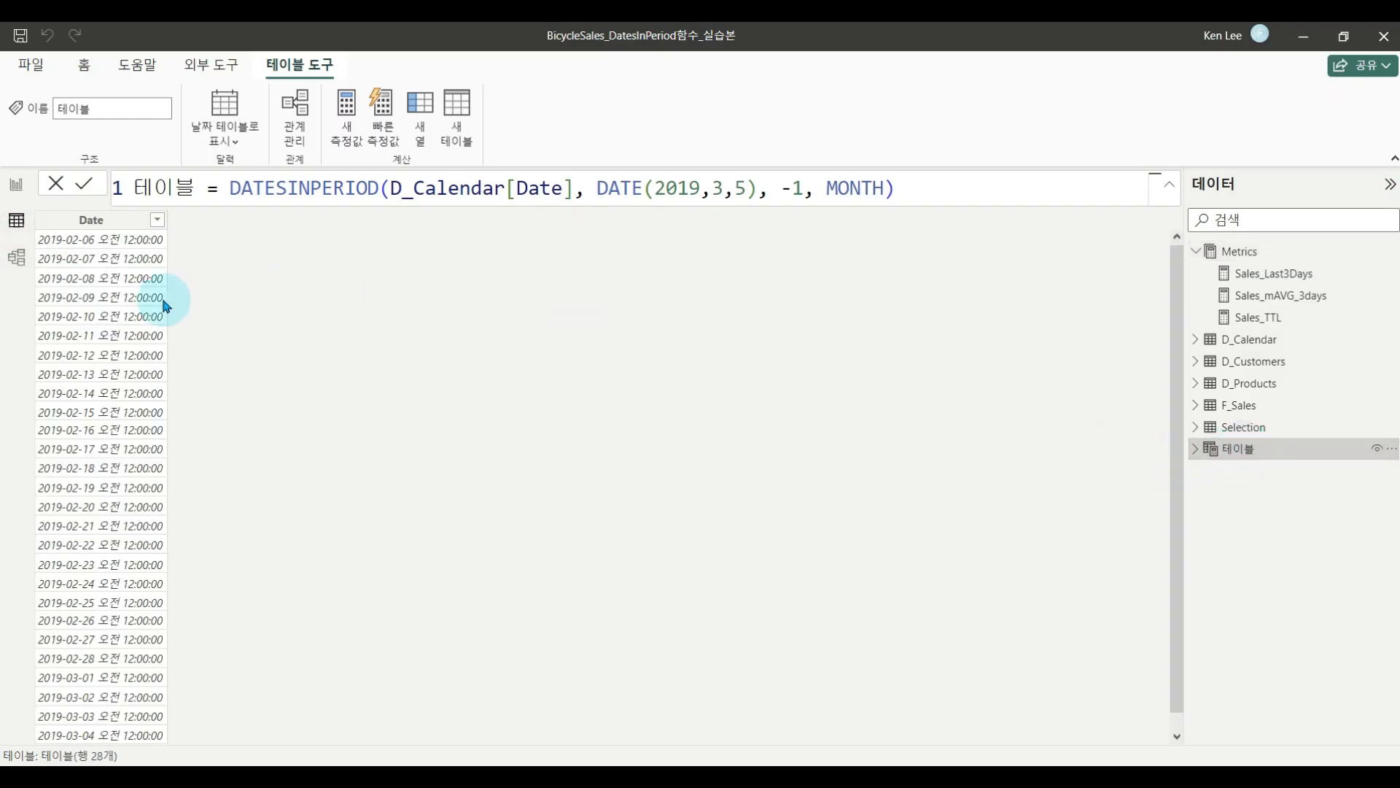
{"action": "left_click", "coordinate": [1242, 429]}
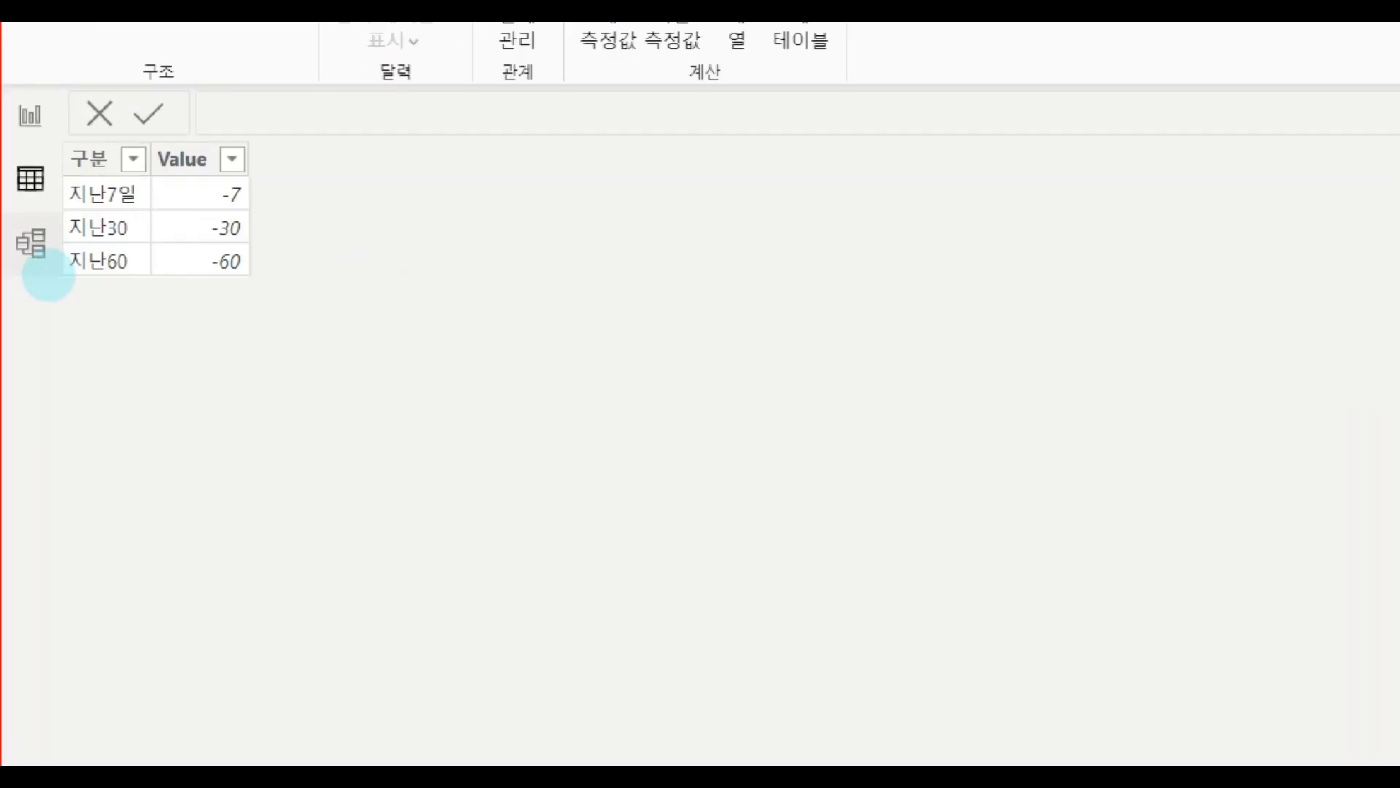
{"action": "left_click_drag", "start_coordinate": [61, 125], "coordinate": [266, 290]}
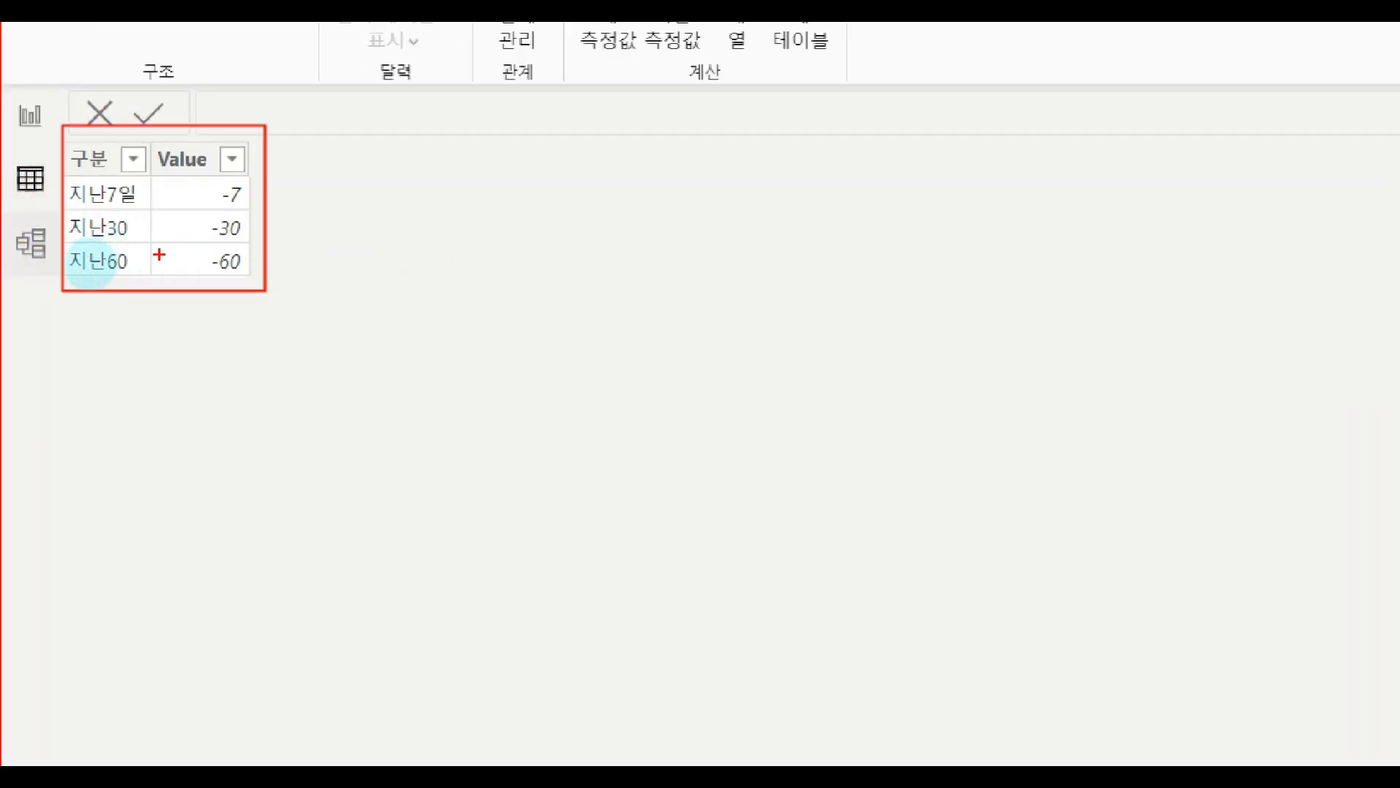
{"action": "mouse_move", "coordinate": [219, 171]}
{"action": "left_mouse_down"}
{"action": "mouse_move", "coordinate": [219, 240]}
{"action": "mouse_move", "coordinate": [244, 259]}
{"action": "left_mouse_up"}
{"action": "key", "text": "Escape"}
{"action": "left_click", "coordinate": [16, 184]}
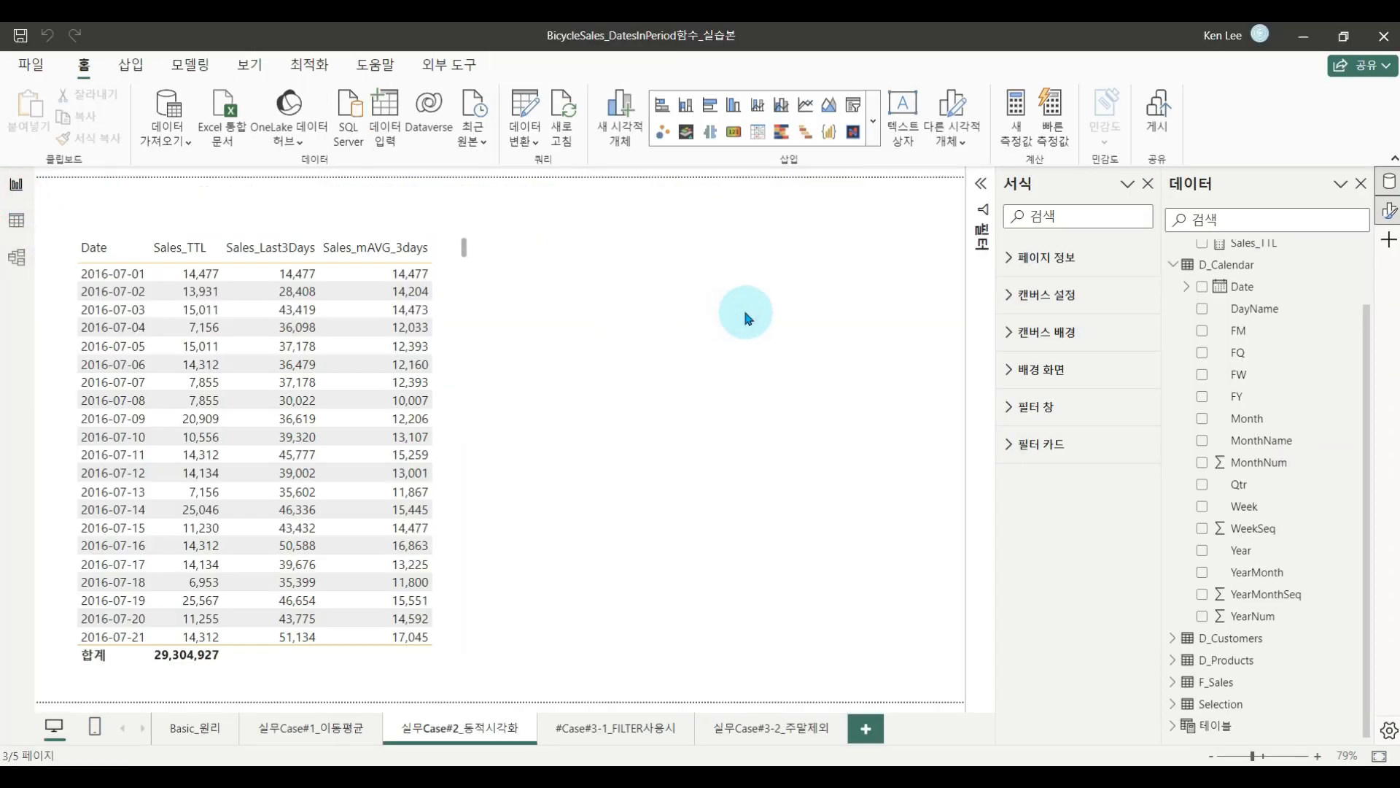
Create the measure SelectedValue = SELECTEDVALUE(Selection[Value]) in the Metrics table.
{"action": "scroll", "coordinate": [1244, 299], "scroll_direction": "up", "scroll_amount": 2}
{"action": "left_click", "coordinate": [1216, 251]}
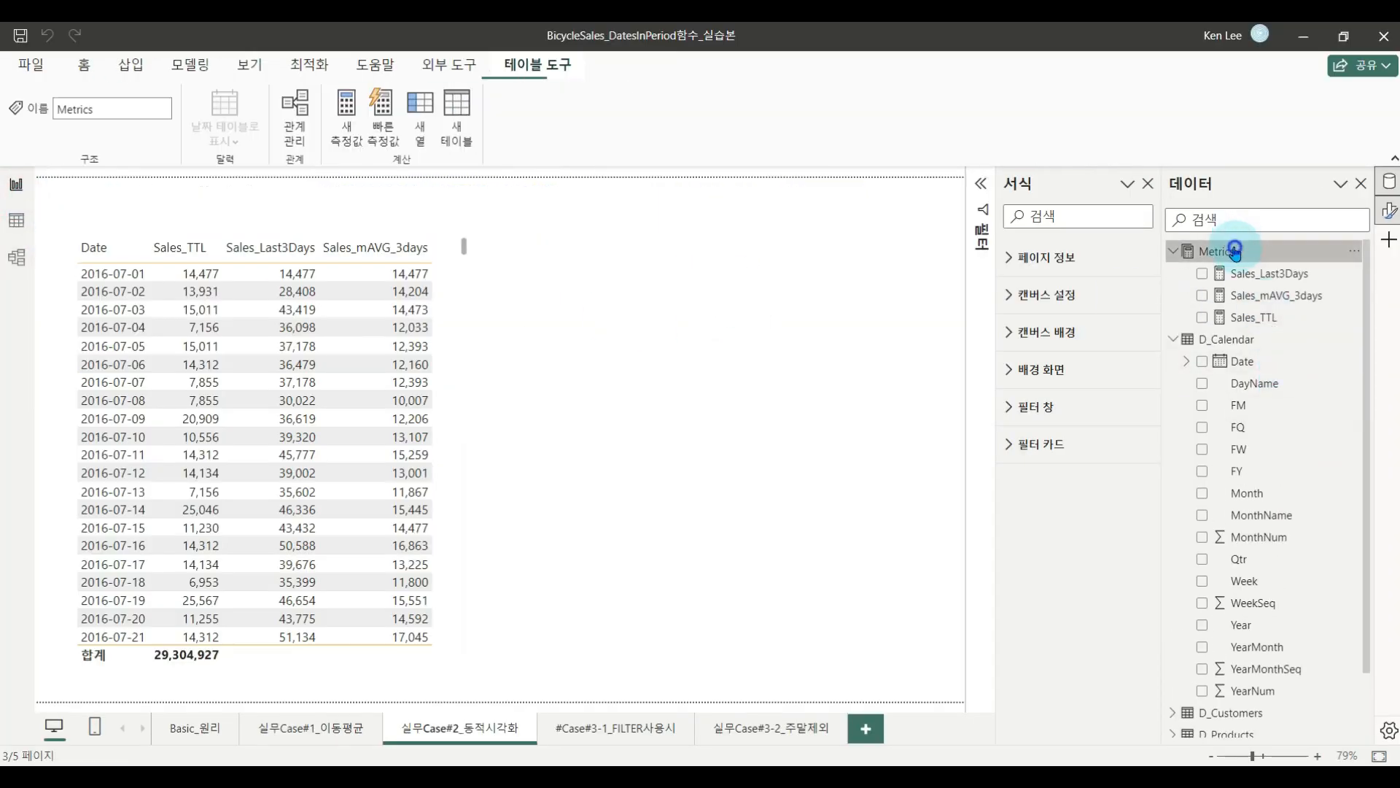
{"action": "right_click", "coordinate": [1239, 251]}
{"action": "left_click", "coordinate": [389, 261]}
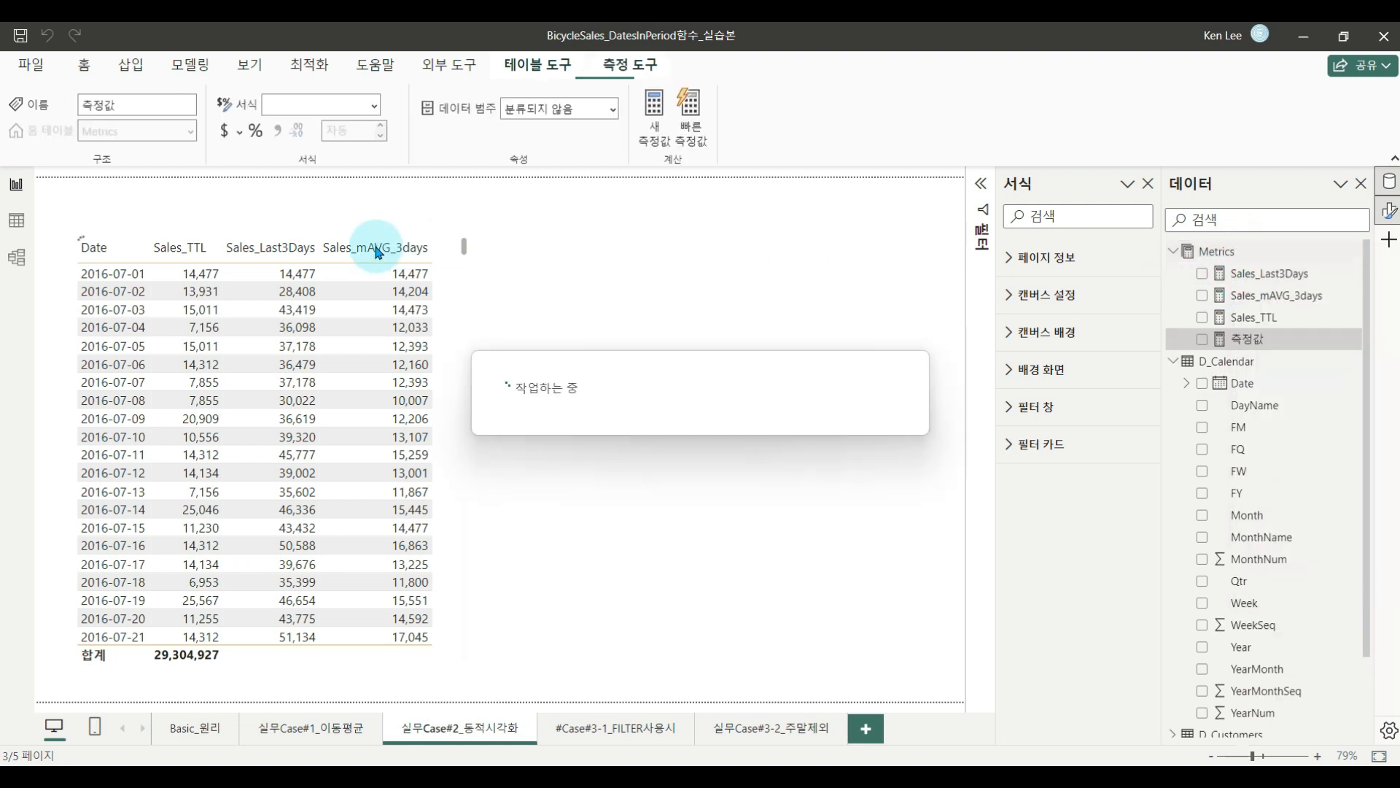
{"action": "type", "text": "Selected"}
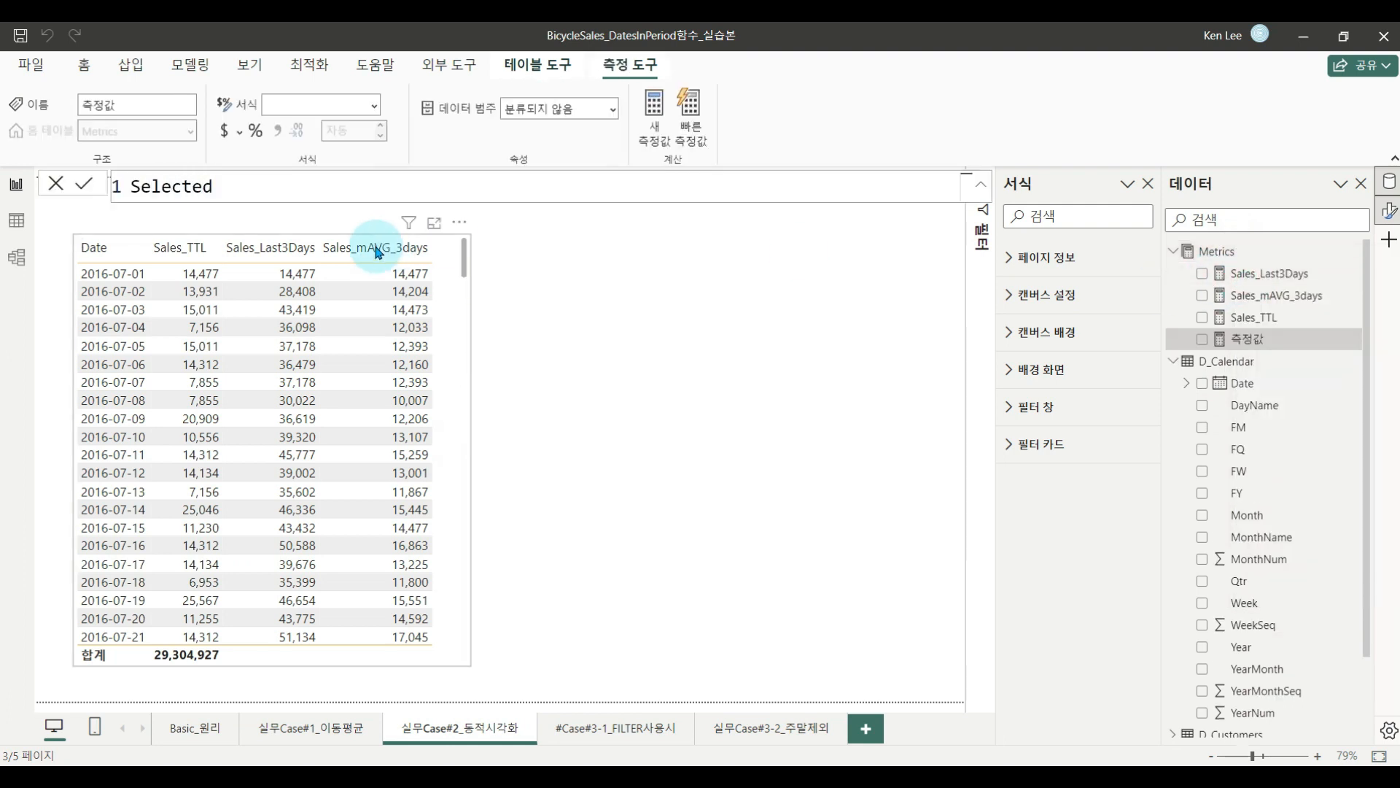
{"action": "type", "text": "Value = SELECTEDVALUE("}
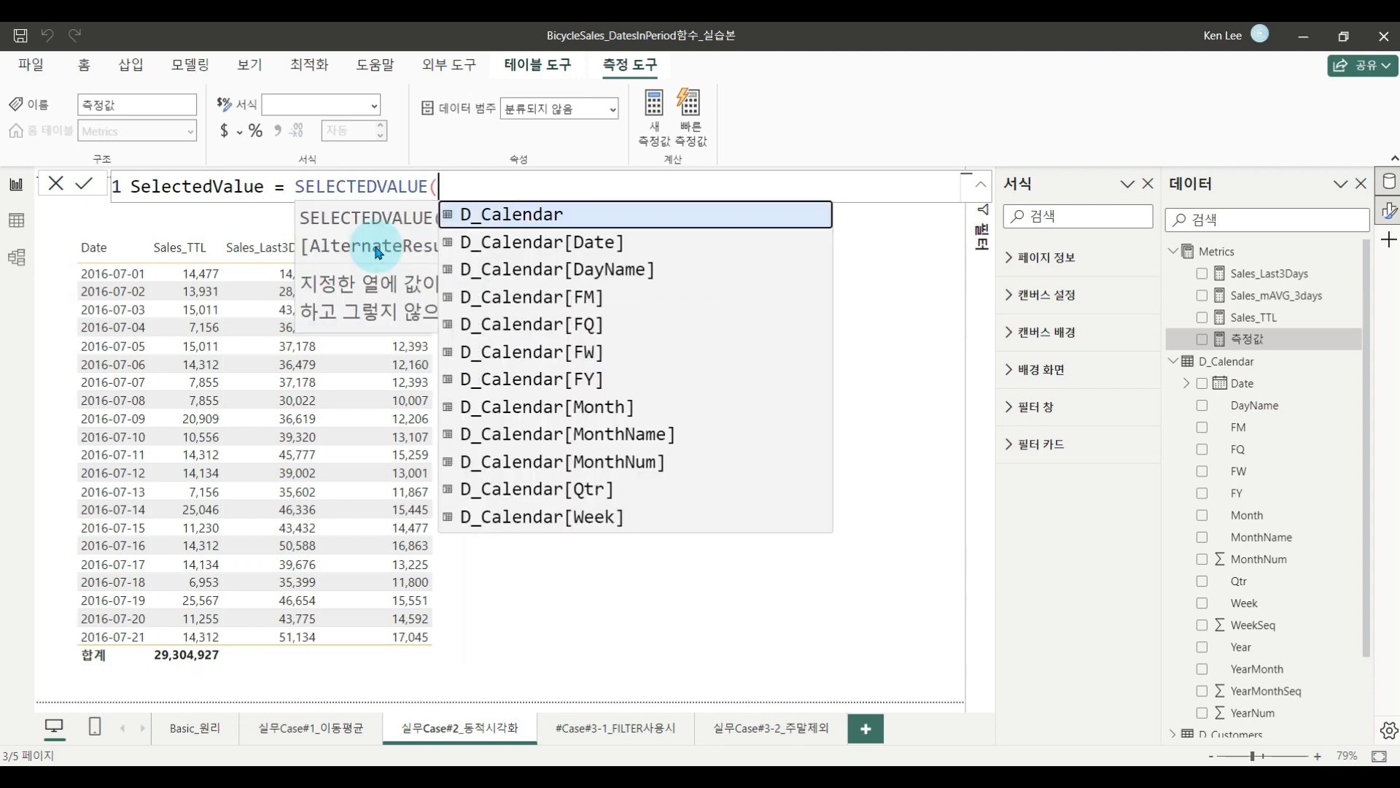
{"action": "type", "text": "selec"}
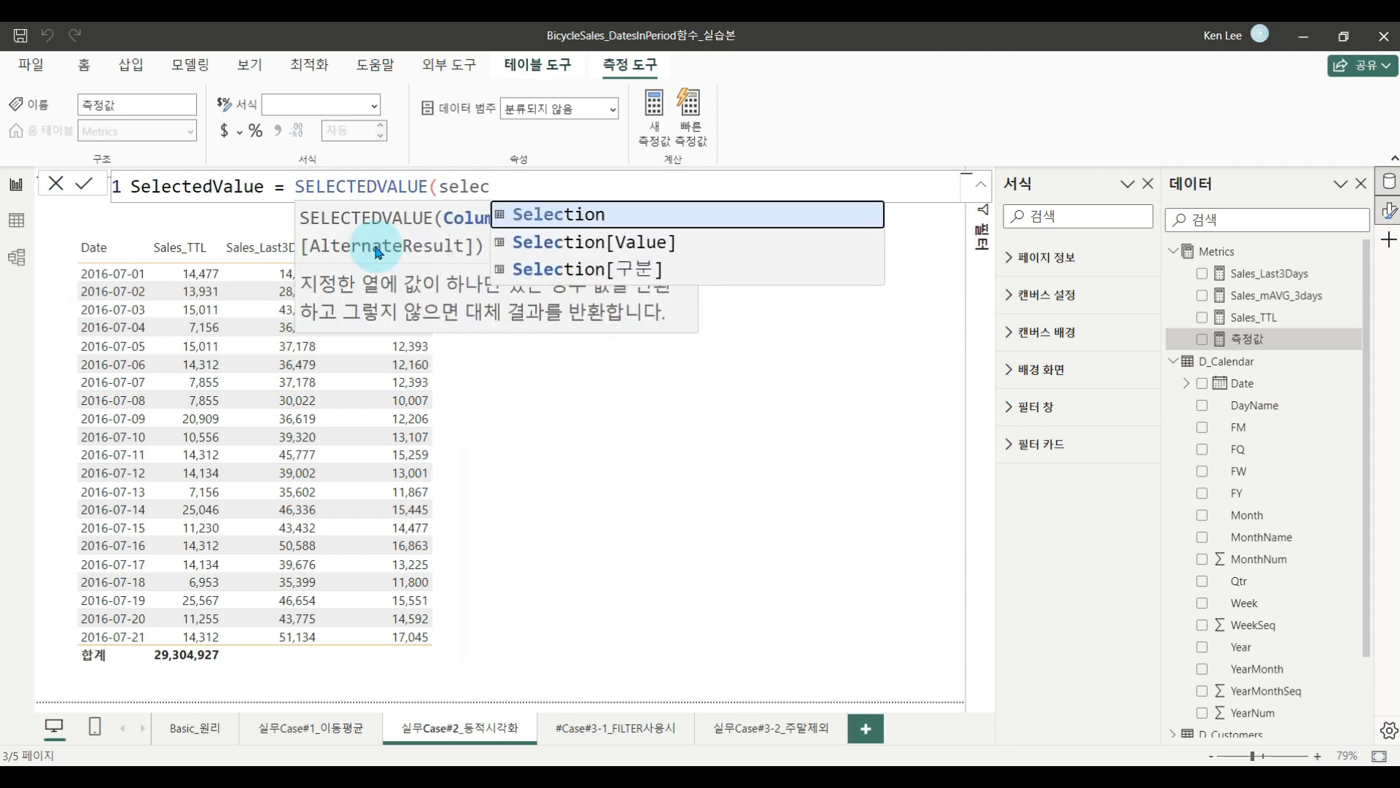
{"action": "key", "text": "Down"}
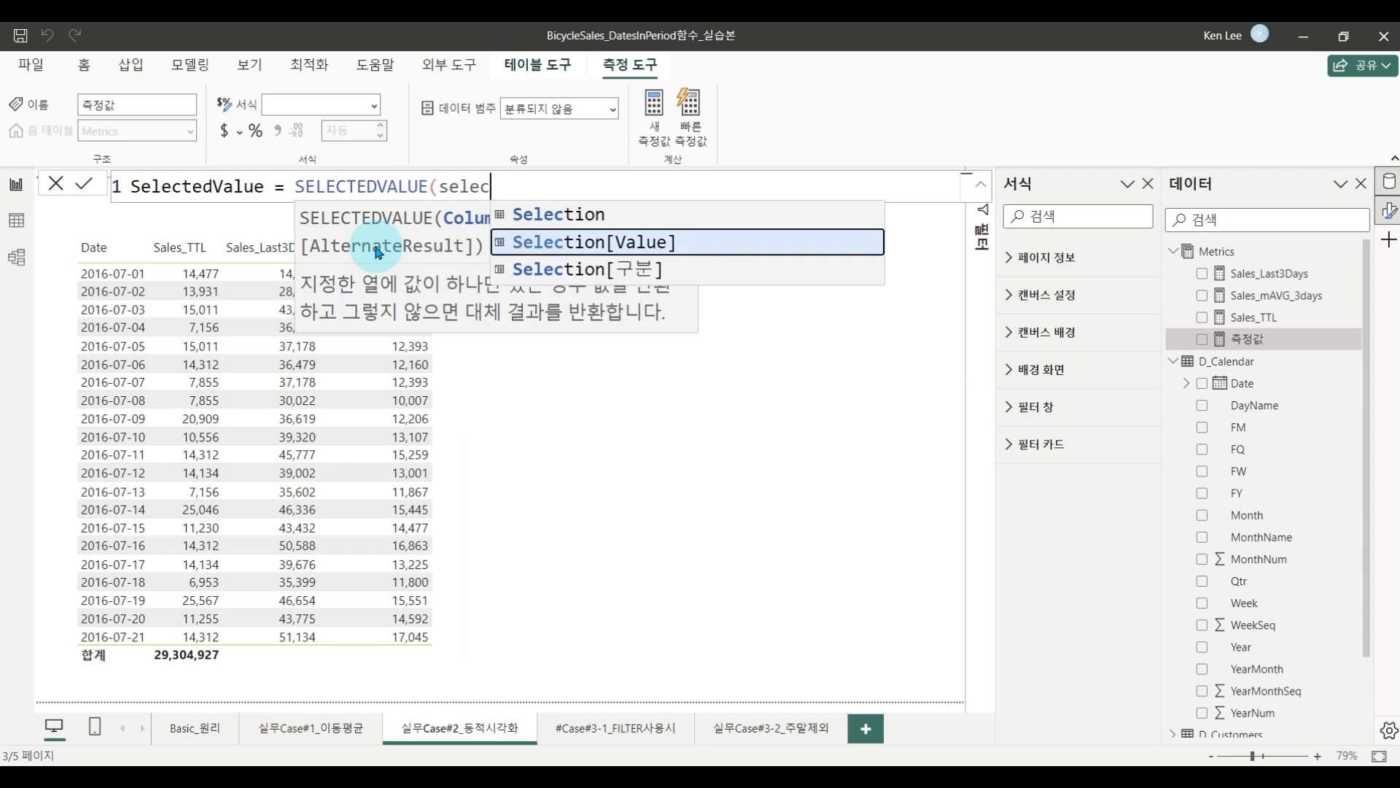
{"action": "key", "text": "Tab"}
{"action": "type", "text": ")"}
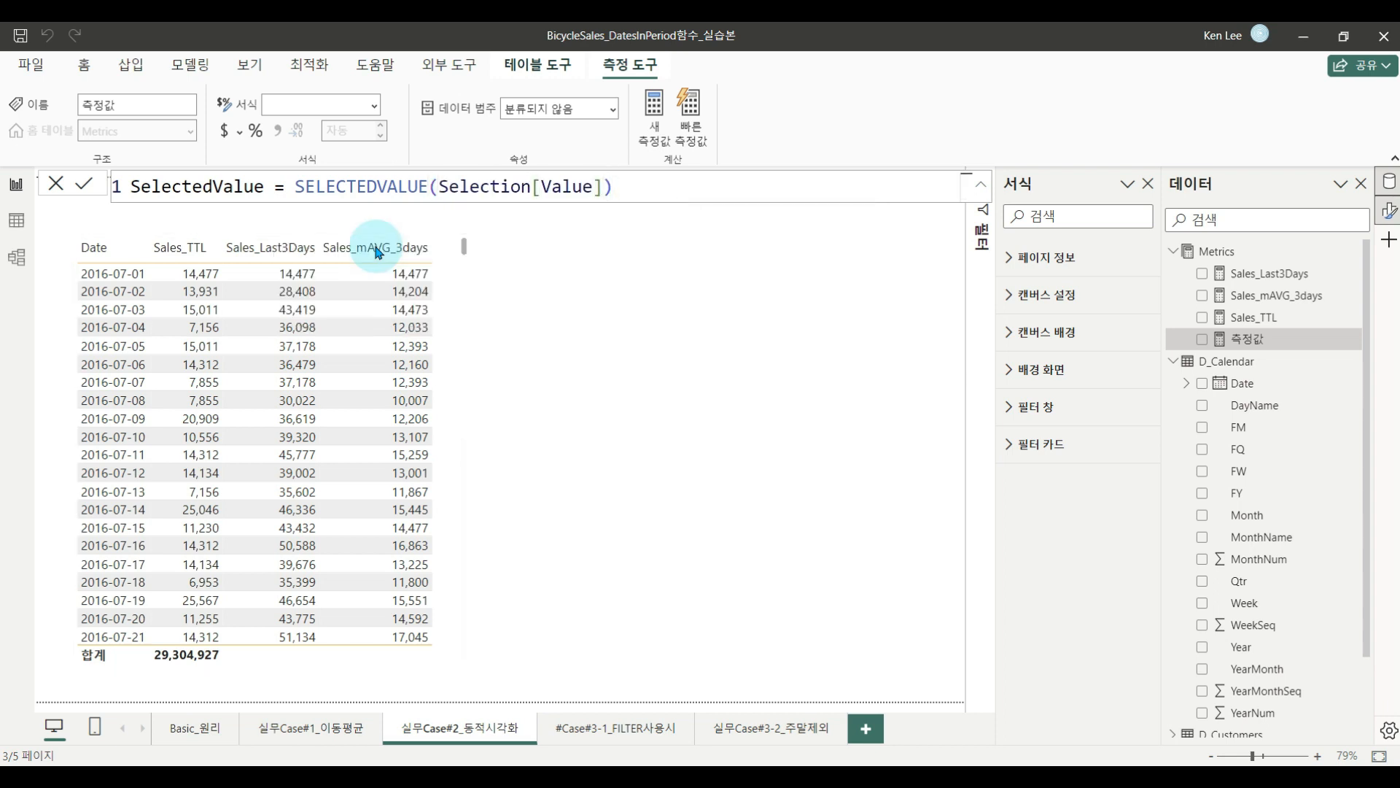
{"action": "key", "text": "Return"}
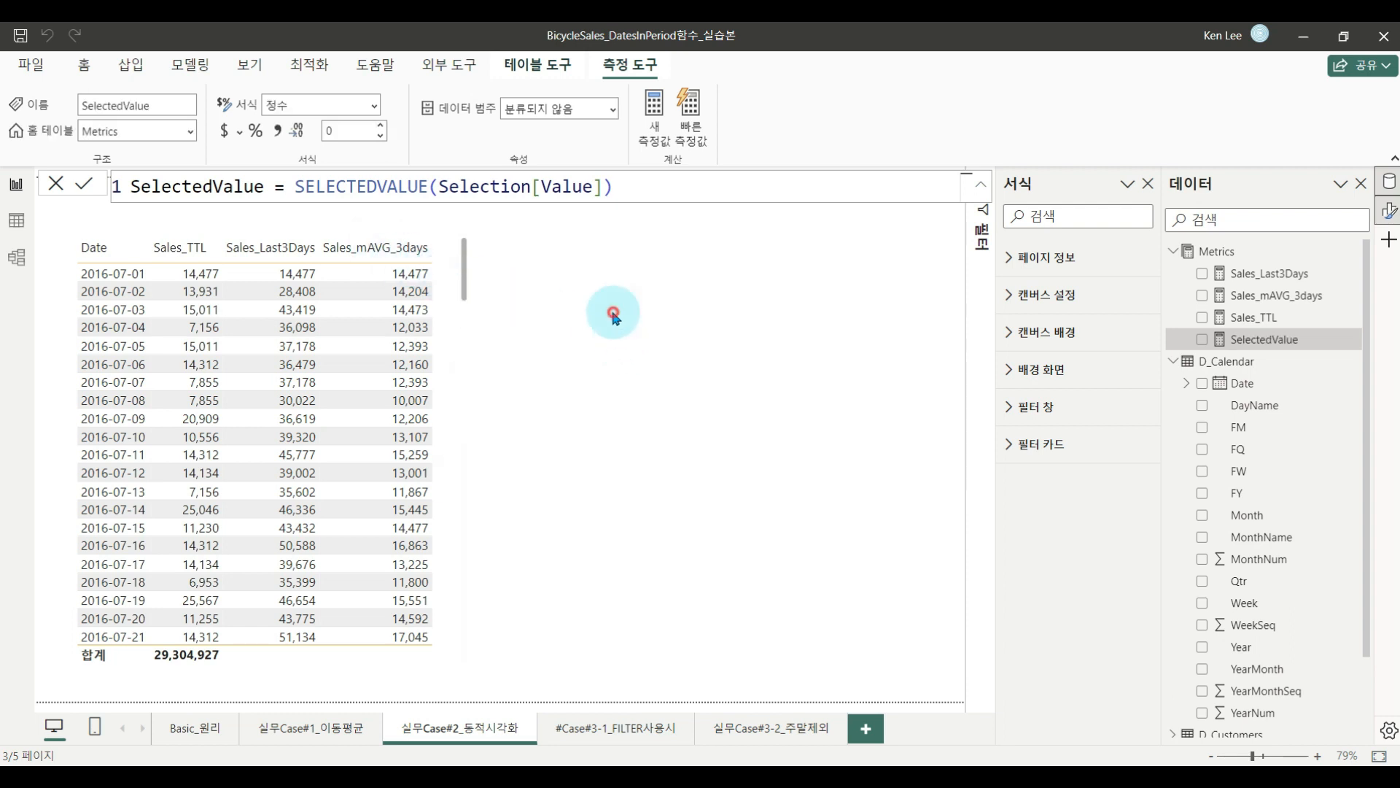
Add a slicer on the Selection table's 구분 field, shrink it and place it in the empty area beside the sales table.
{"action": "left_click", "coordinate": [613, 313]}
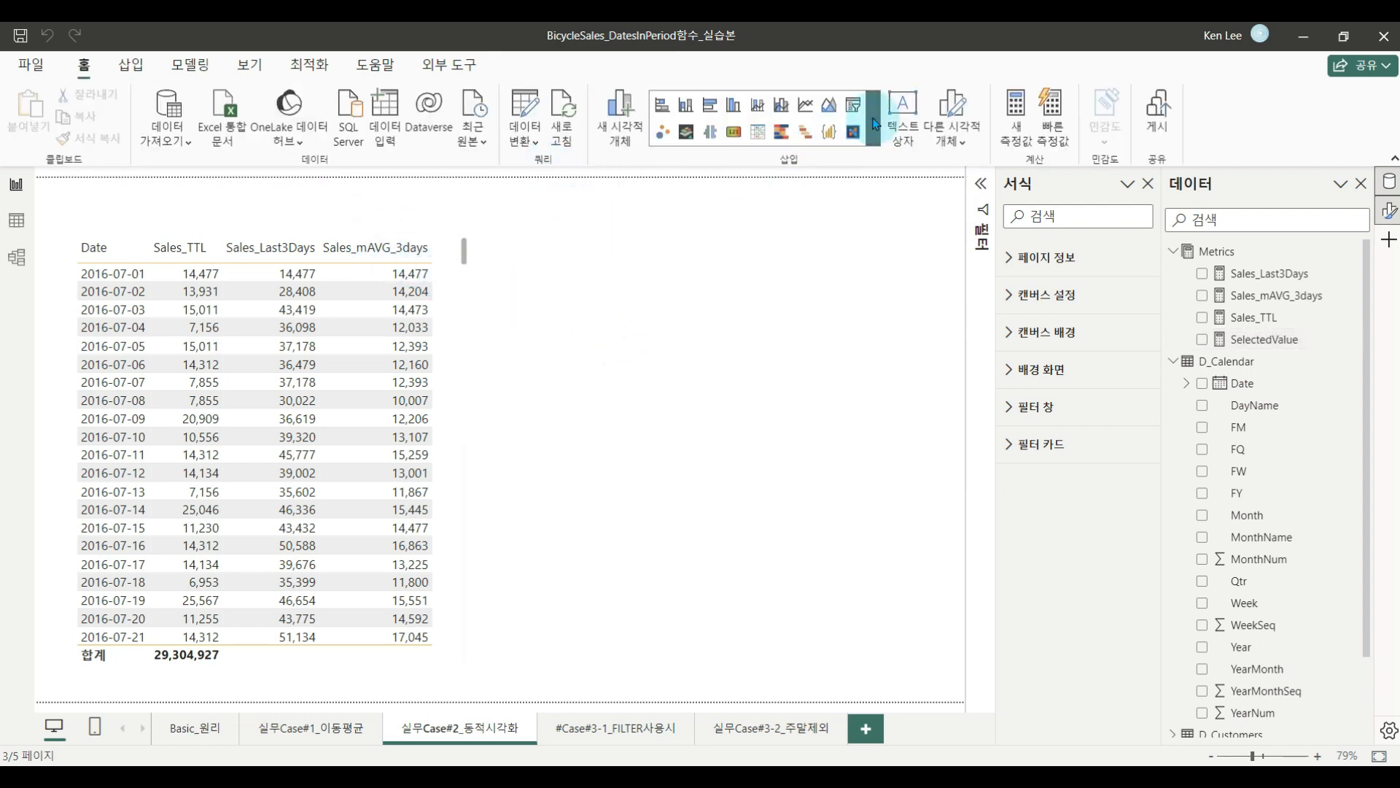
{"action": "left_click", "coordinate": [853, 104]}
{"action": "scroll", "coordinate": [1251, 635], "scroll_direction": "down", "scroll_amount": 2}
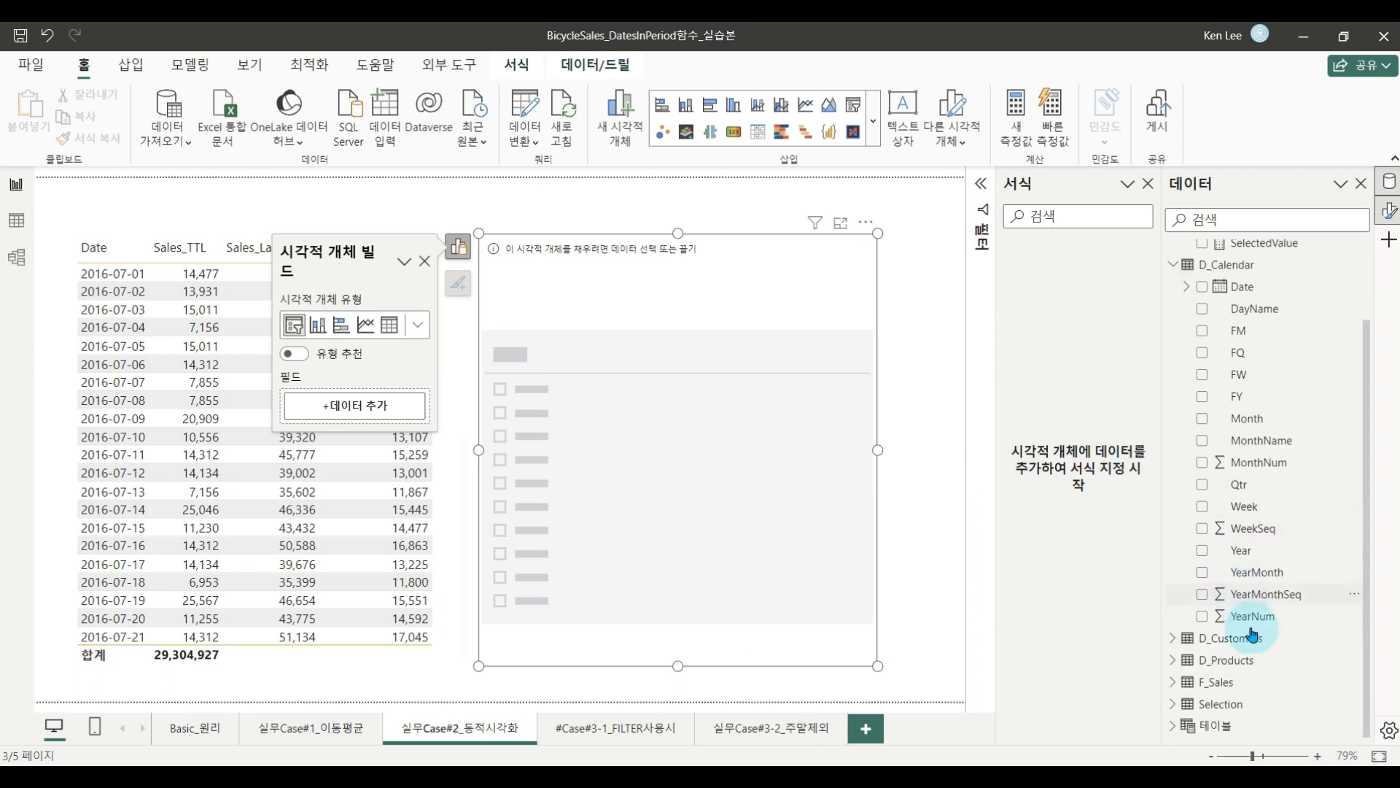
{"action": "left_click", "coordinate": [1172, 703]}
{"action": "left_click", "coordinate": [1202, 704]}
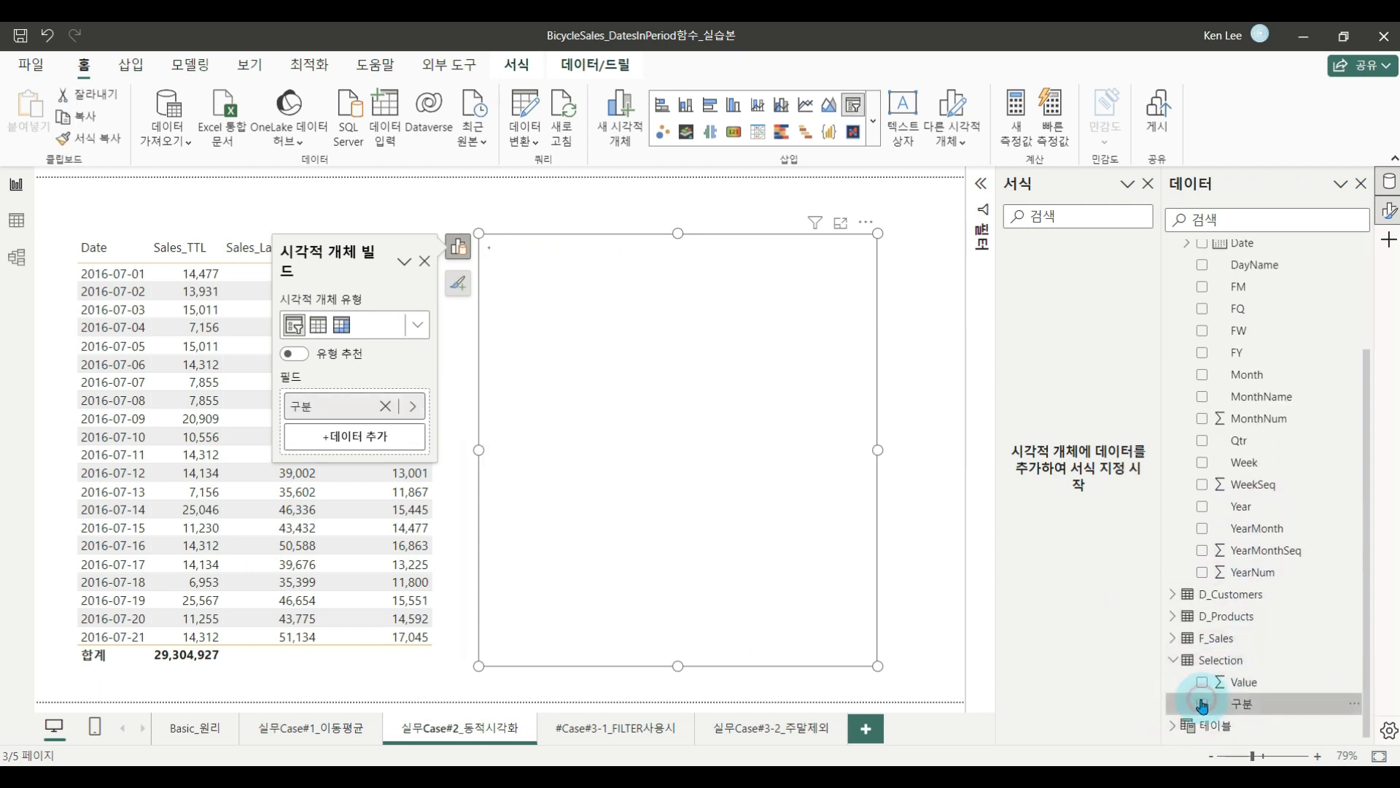
{"action": "left_click_drag", "start_coordinate": [480, 665], "coordinate": [703, 379]}
{"action": "left_click_drag", "start_coordinate": [803, 350], "coordinate": [719, 332]}
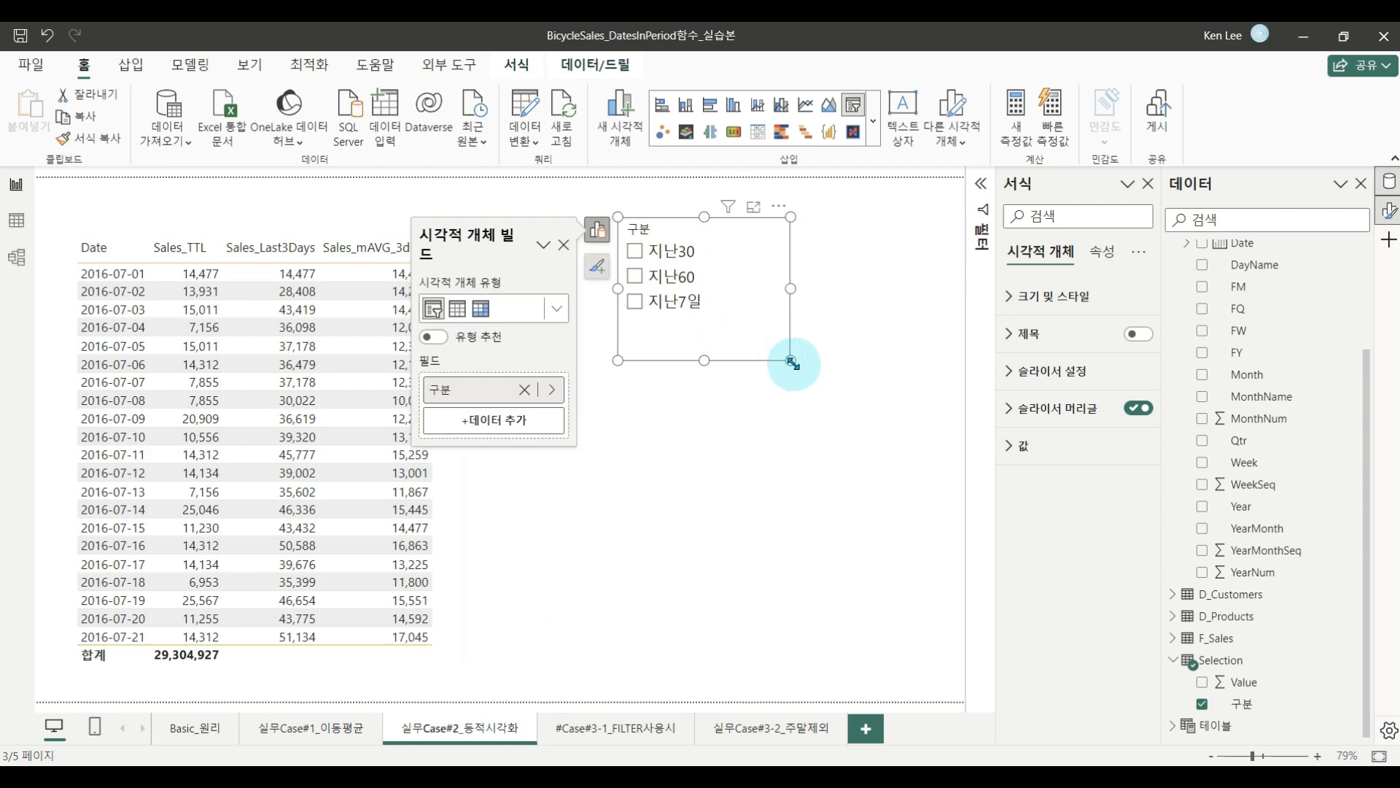
Insert a card visual below the 구분 slicer, enlarge it slightly and have it show the SelectedValue measure.
{"action": "left_click", "coordinate": [777, 439]}
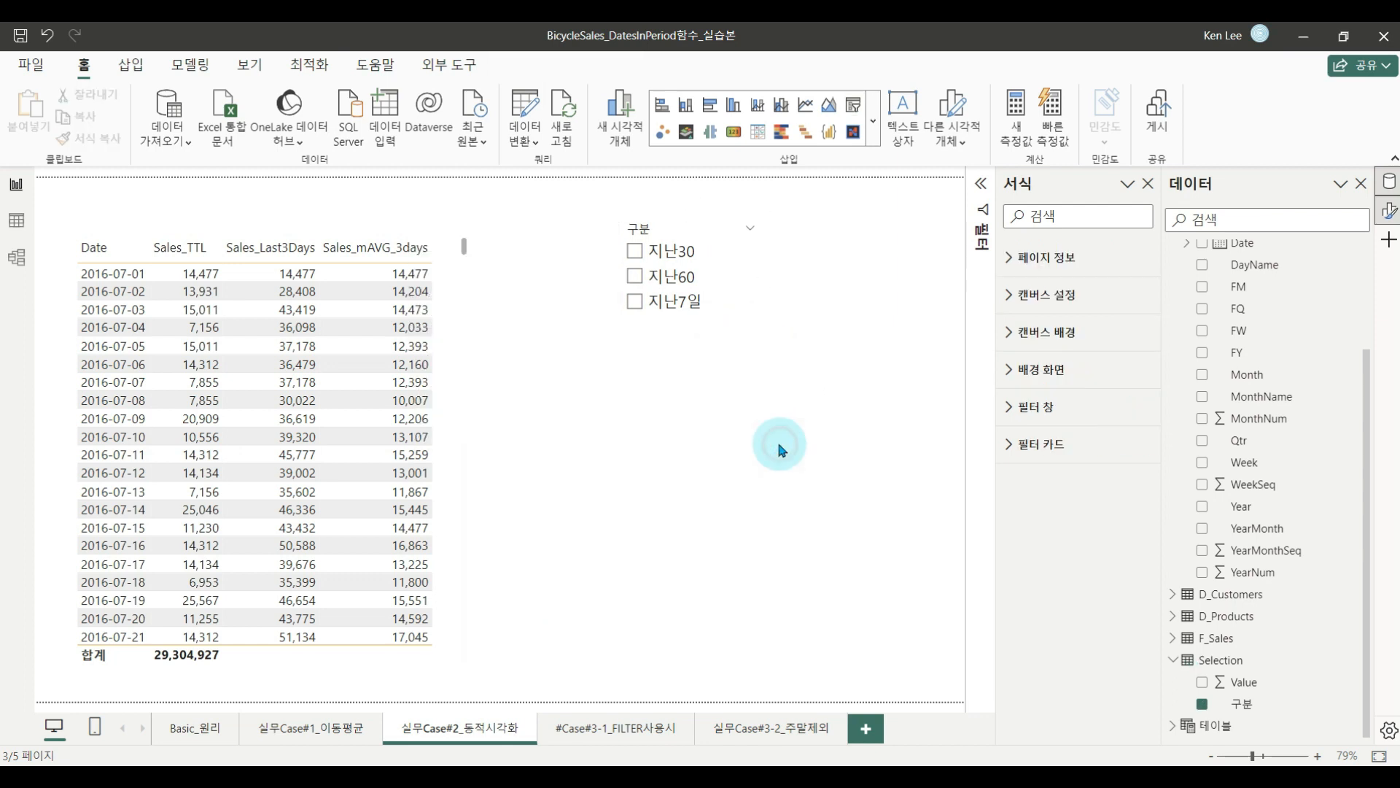
{"action": "left_click", "coordinate": [873, 121]}
{"action": "scroll", "coordinate": [767, 626], "scroll_direction": "down", "scroll_amount": 3}
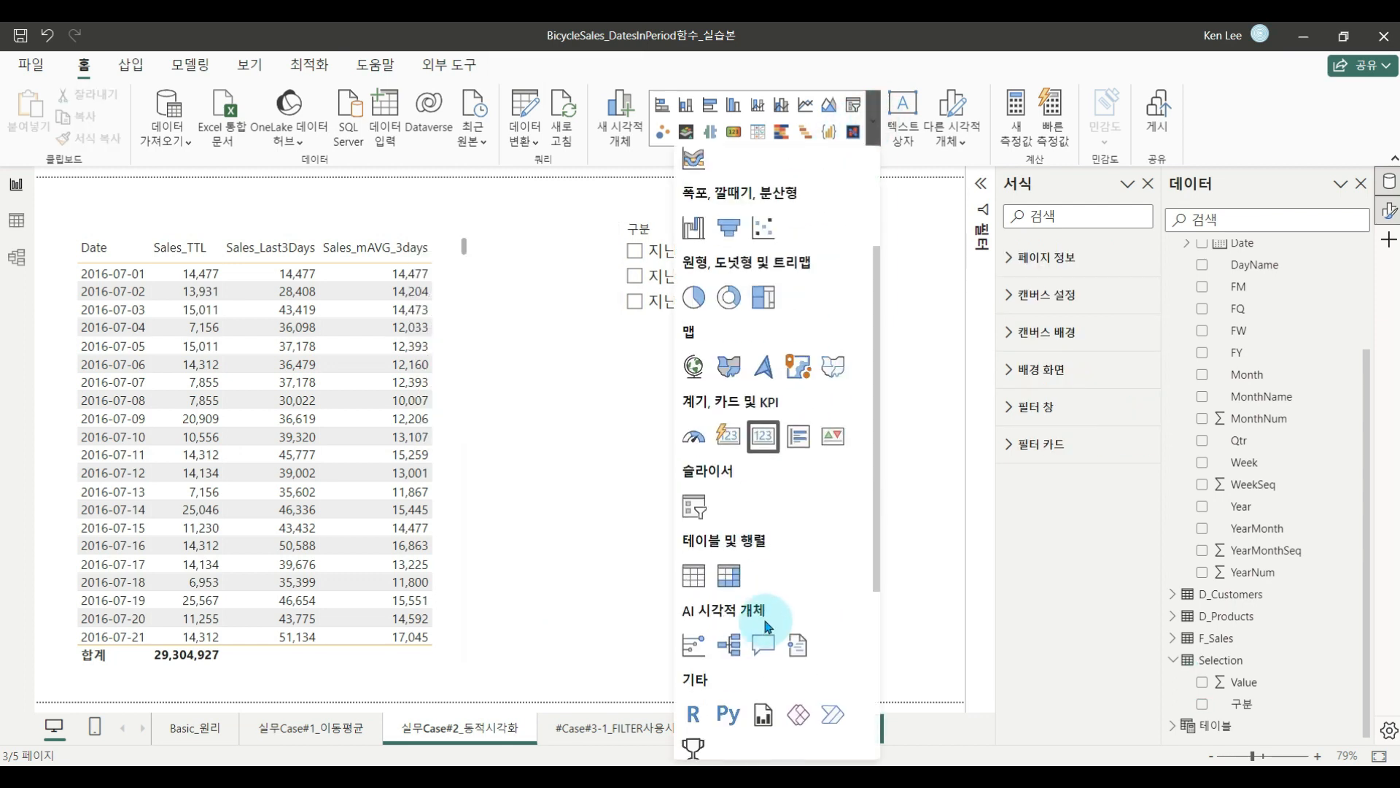
{"action": "left_click", "coordinate": [763, 436]}
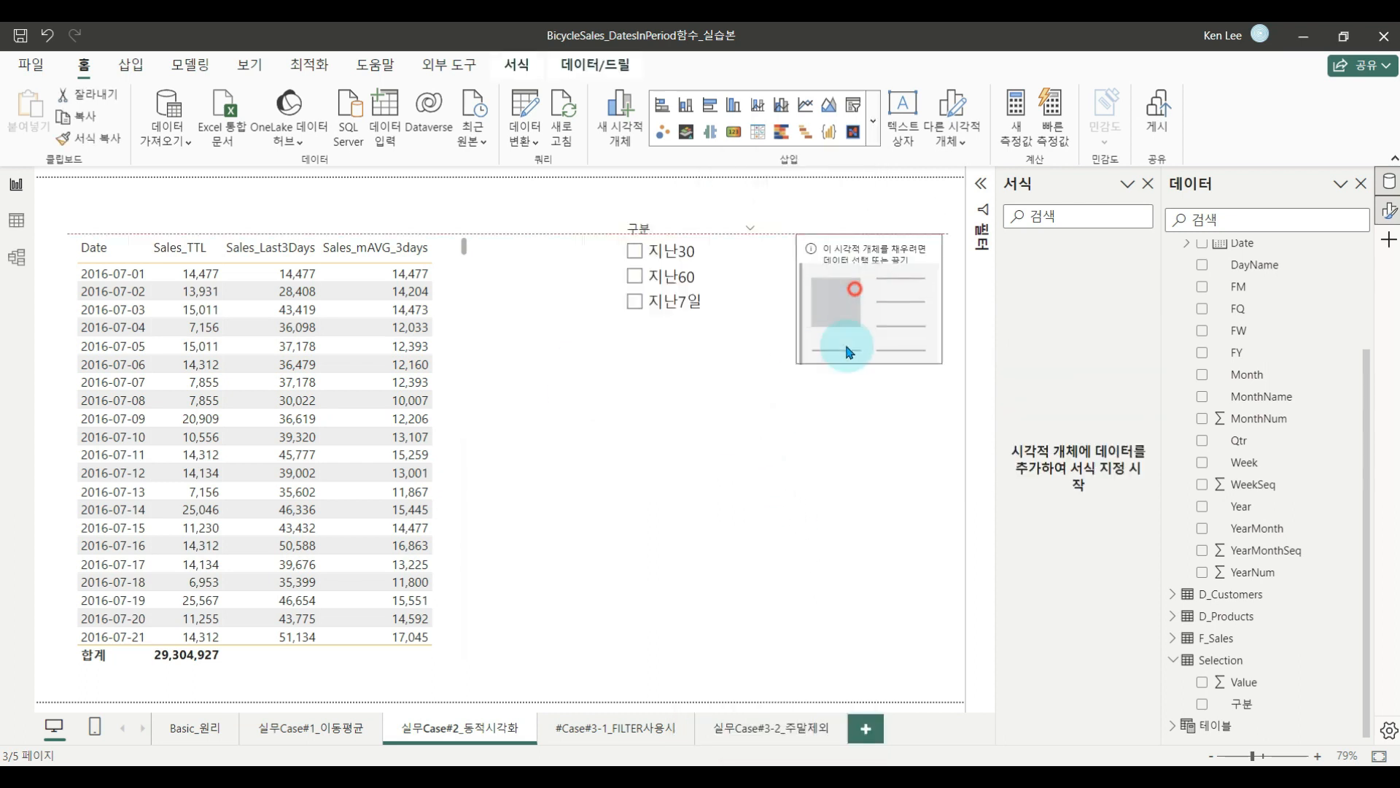
{"action": "left_click_drag", "start_coordinate": [847, 347], "coordinate": [741, 428]}
{"action": "left_click_drag", "start_coordinate": [826, 503], "coordinate": [923, 515]}
{"action": "scroll", "coordinate": [1239, 364], "scroll_direction": "up", "scroll_amount": 4}
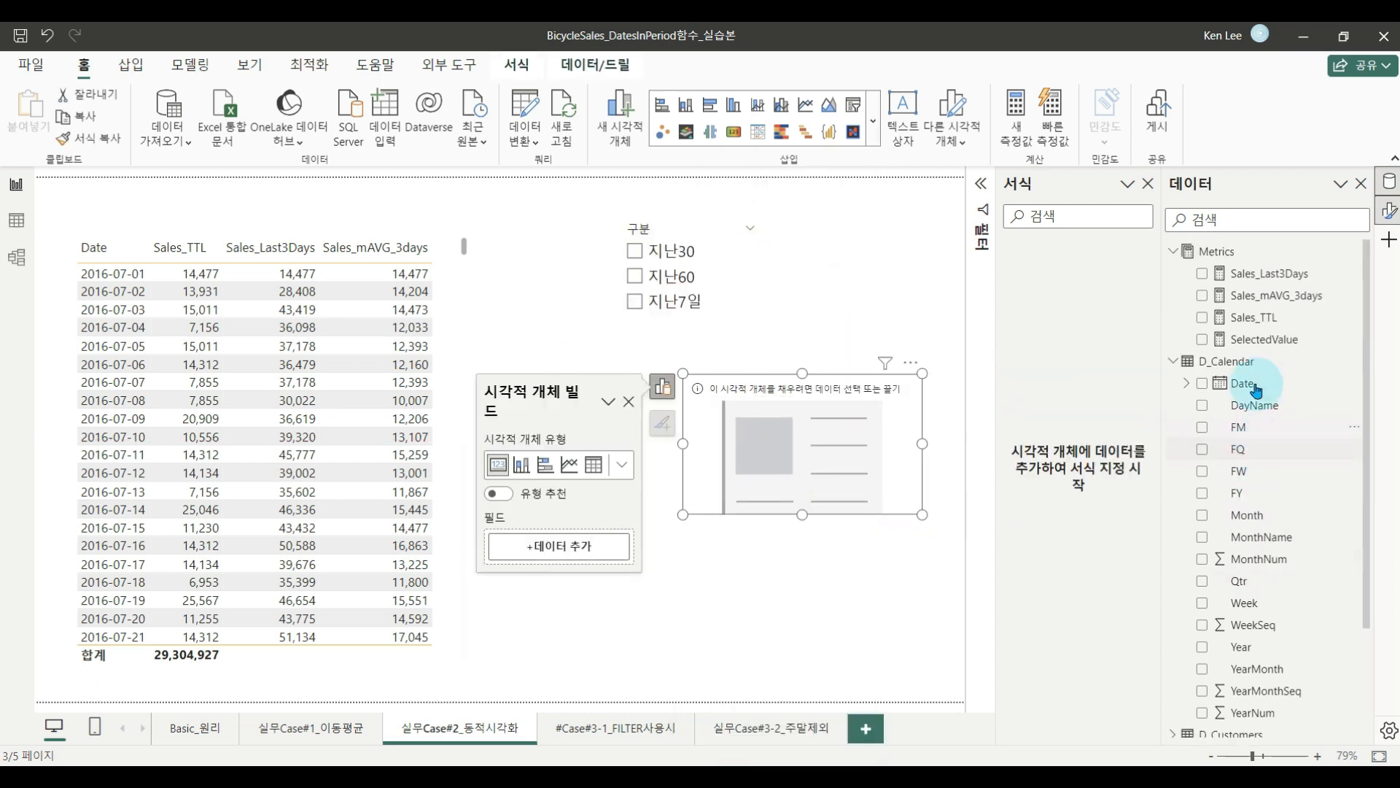
{"action": "left_click", "coordinate": [1232, 343]}
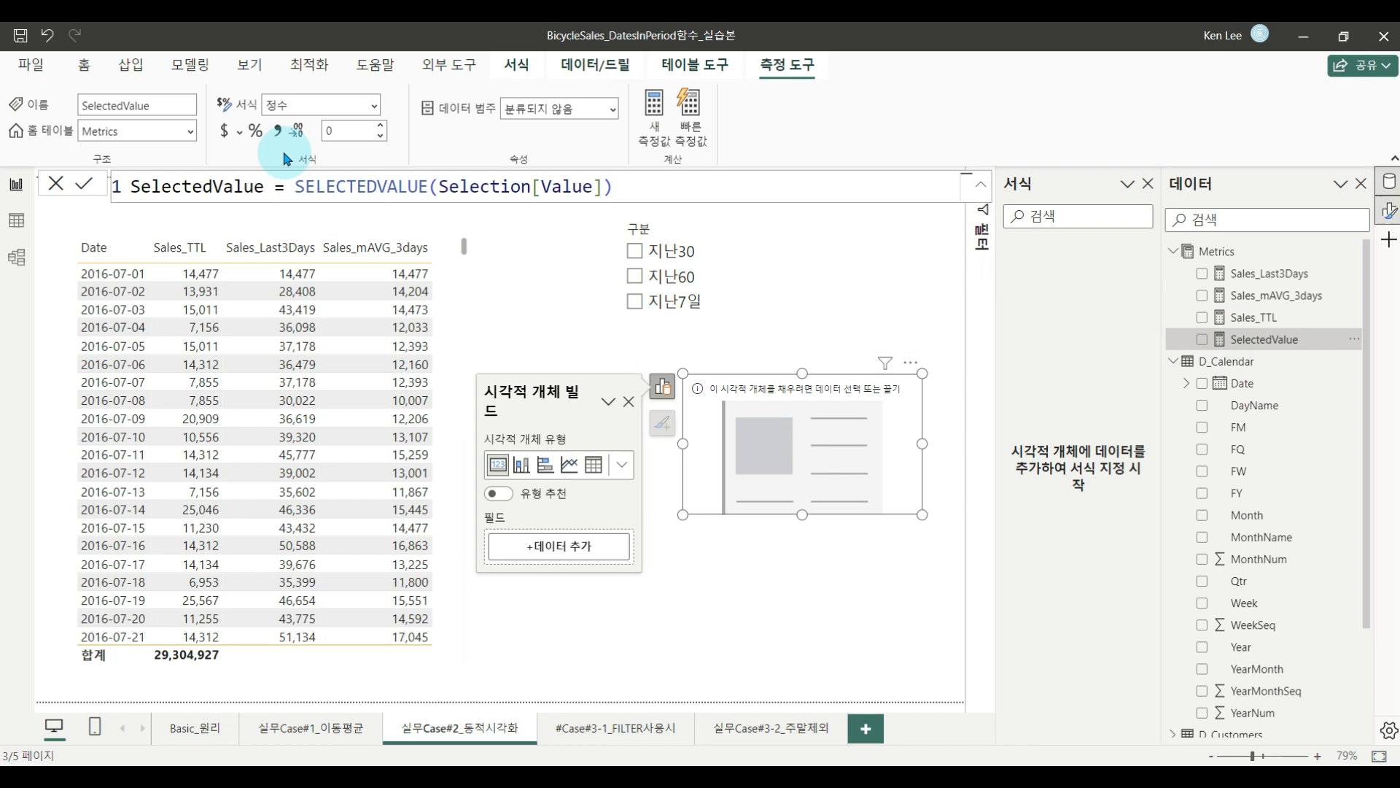
{"action": "left_click", "coordinate": [1202, 339]}
{"action": "left_click", "coordinate": [660, 350]}
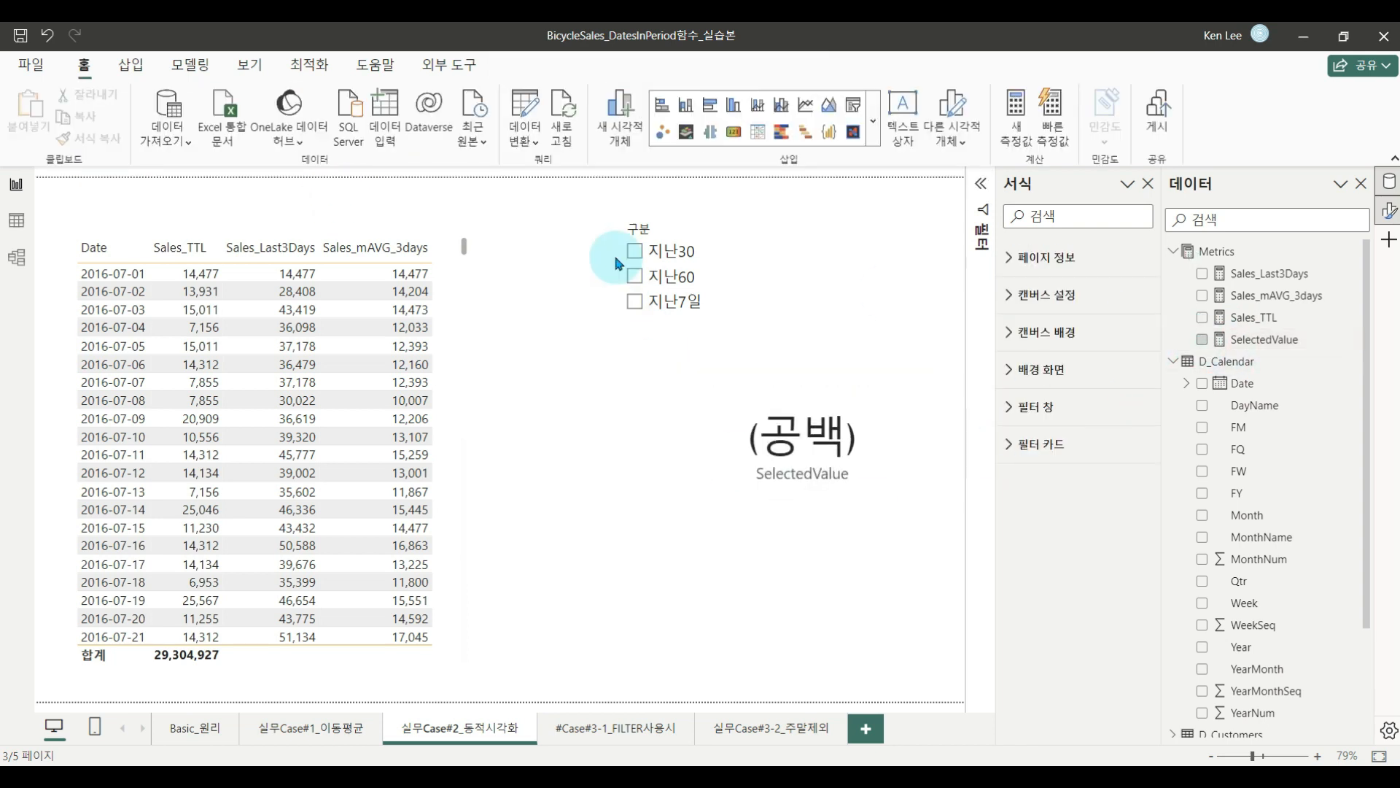
Switch the 구분 slicer through 지난30, 지난60 and 지난7일 to test the card, leaving 지난7일 selected.
{"action": "left_click", "coordinate": [661, 255]}
{"action": "left_click", "coordinate": [664, 277]}
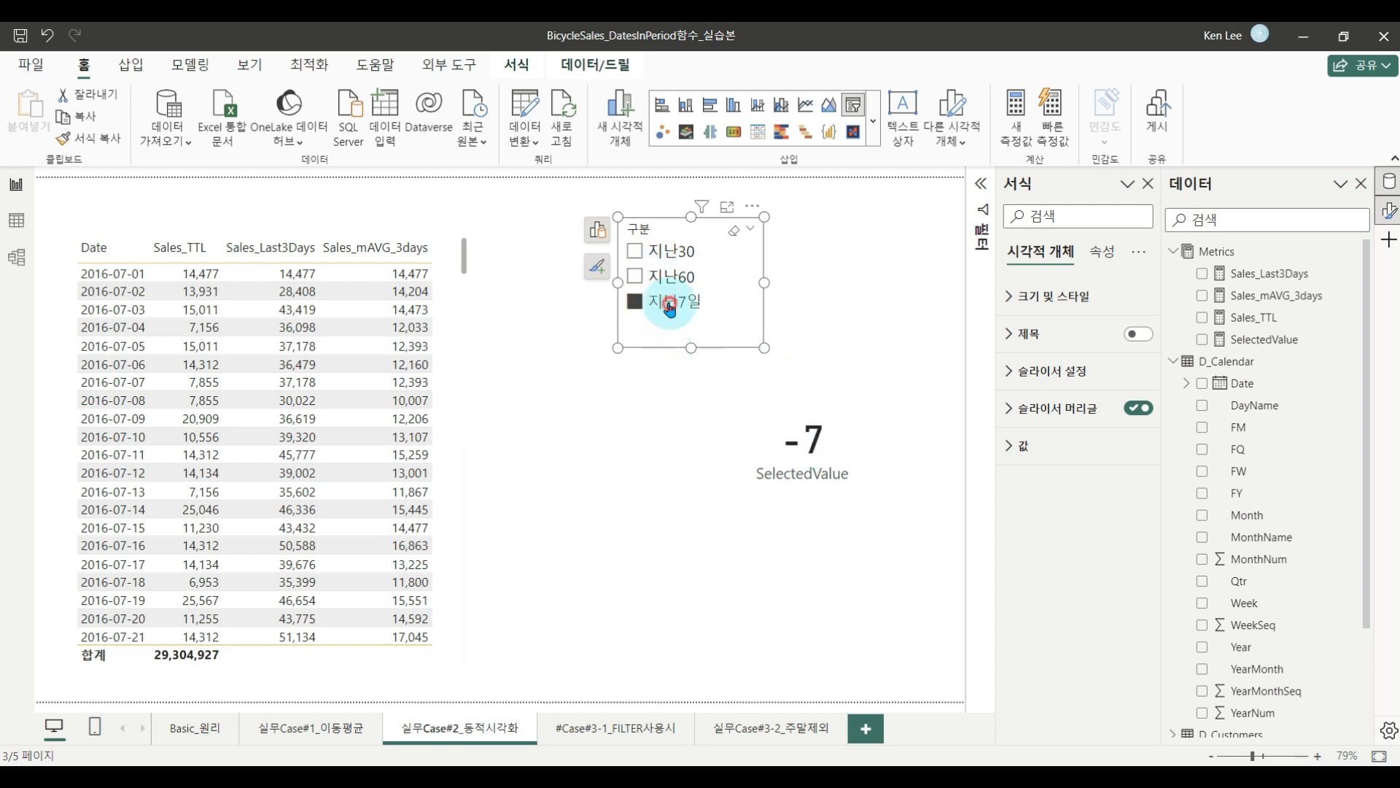
{"action": "left_click", "coordinate": [669, 308]}
Move the 구분 slicer away from the sales table to the page's far edge, and shrink the SelectedValue card beneath it.
{"action": "left_click_drag", "start_coordinate": [719, 323], "coordinate": [862, 322]}
{"action": "left_click", "coordinate": [818, 319]}
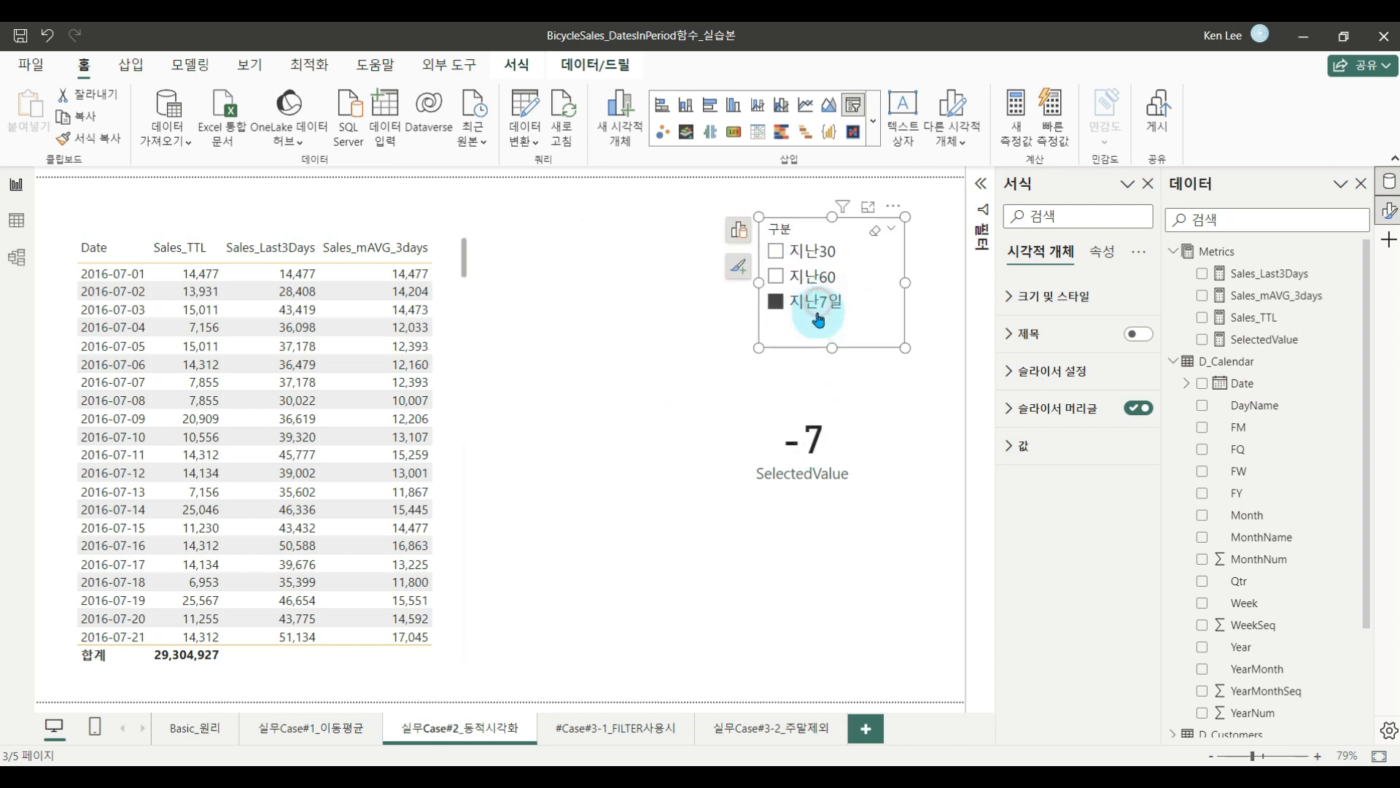
{"action": "left_click", "coordinate": [861, 450]}
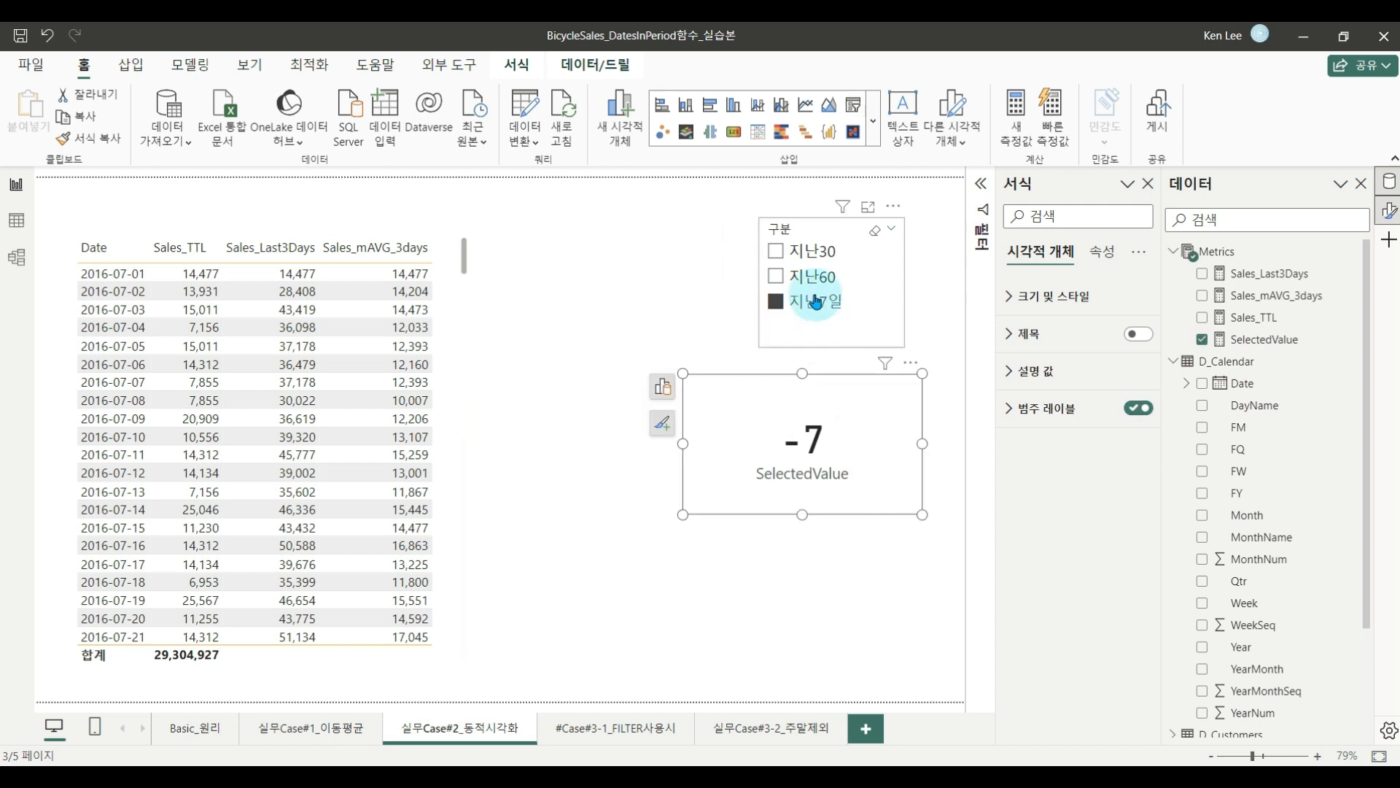
{"action": "left_click_drag", "start_coordinate": [861, 455], "coordinate": [895, 430]}
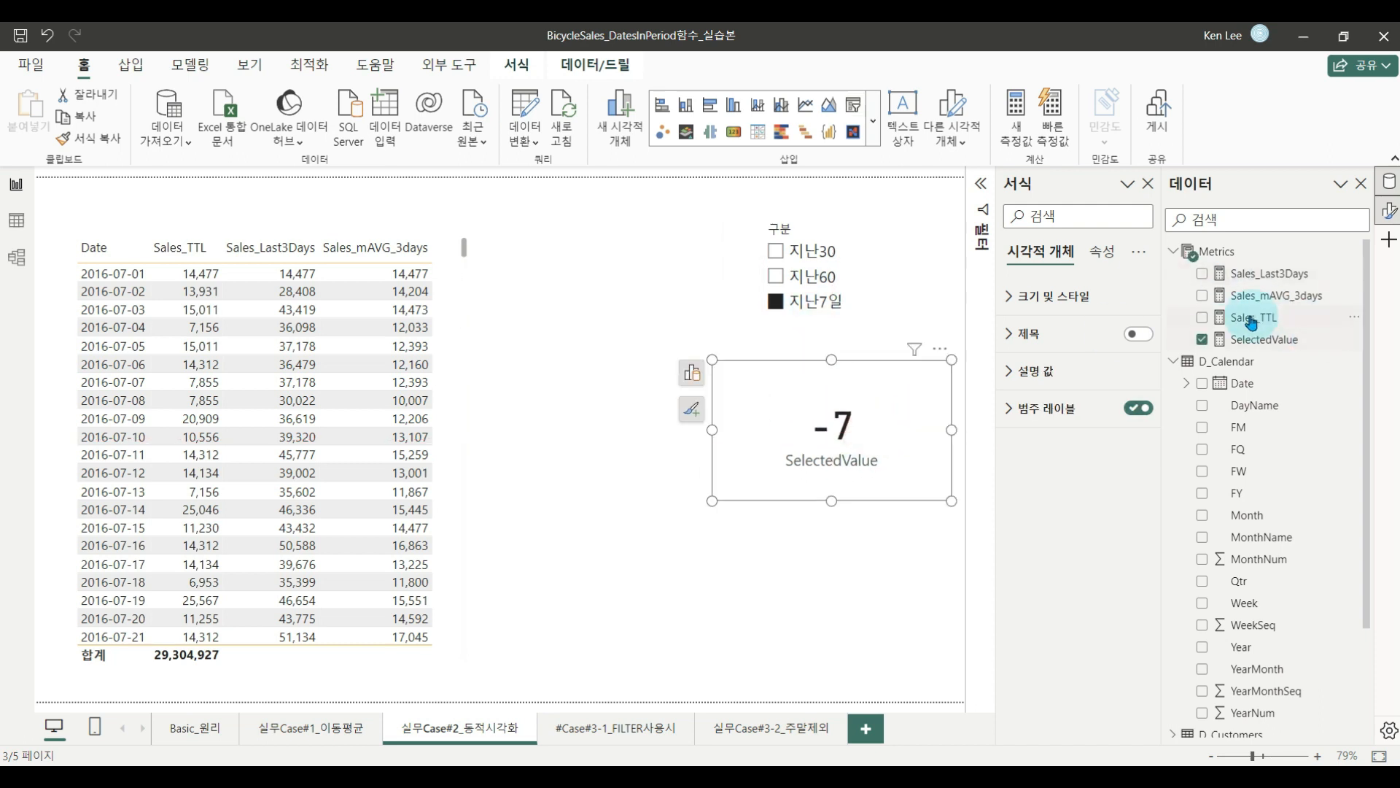
{"action": "left_click_drag", "start_coordinate": [711, 359], "coordinate": [786, 378]}
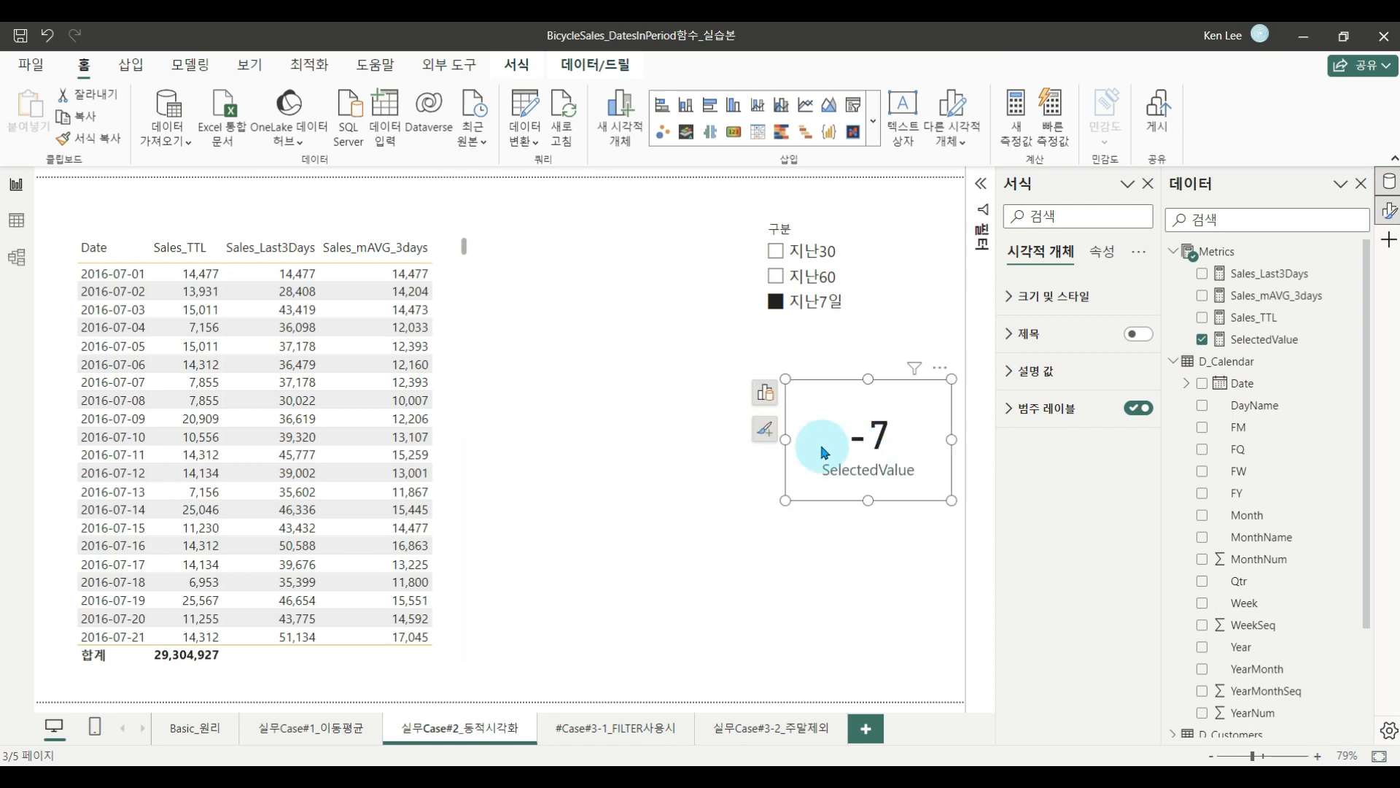
{"action": "left_click", "coordinate": [844, 535]}
Copy the Sales_mAVG_3days formula into a new measure and name it Sales_mAVG_Xdays.
{"action": "left_click", "coordinate": [1257, 300]}
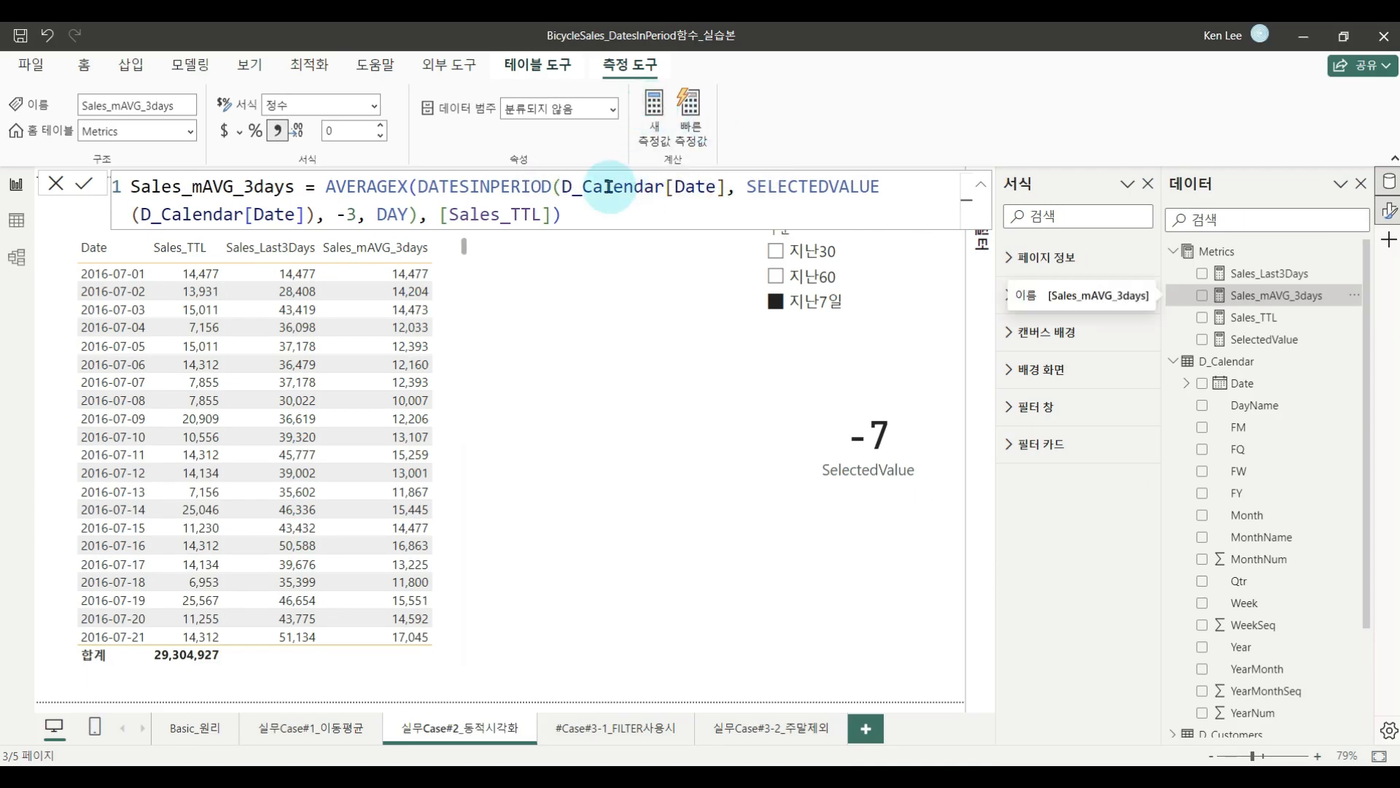
{"action": "triple_click", "coordinate": [588, 212]}
{"action": "key", "text": "ctrl+c"}
{"action": "left_click", "coordinate": [653, 121]}
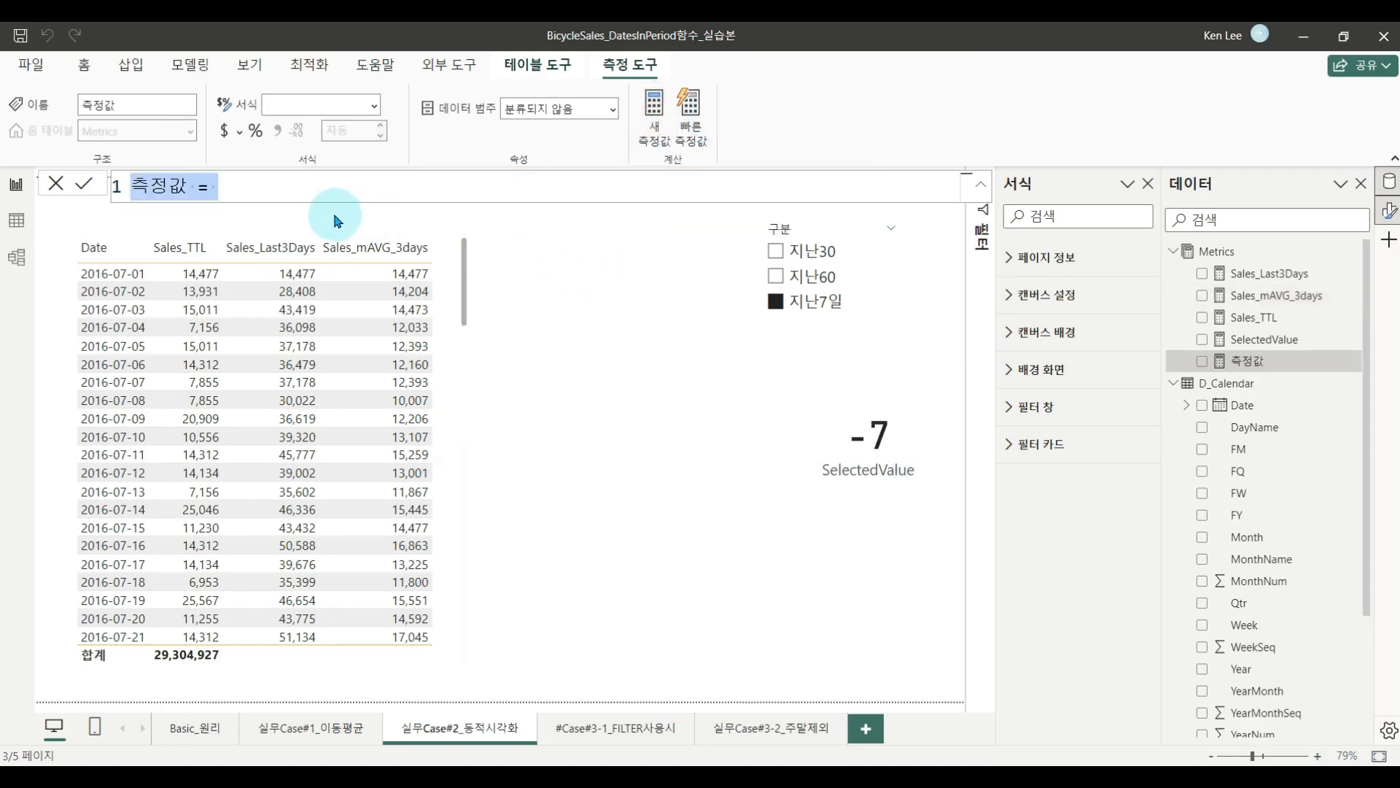
{"action": "key", "text": "ctrl+v"}
{"action": "double_click", "coordinate": [270, 195]}
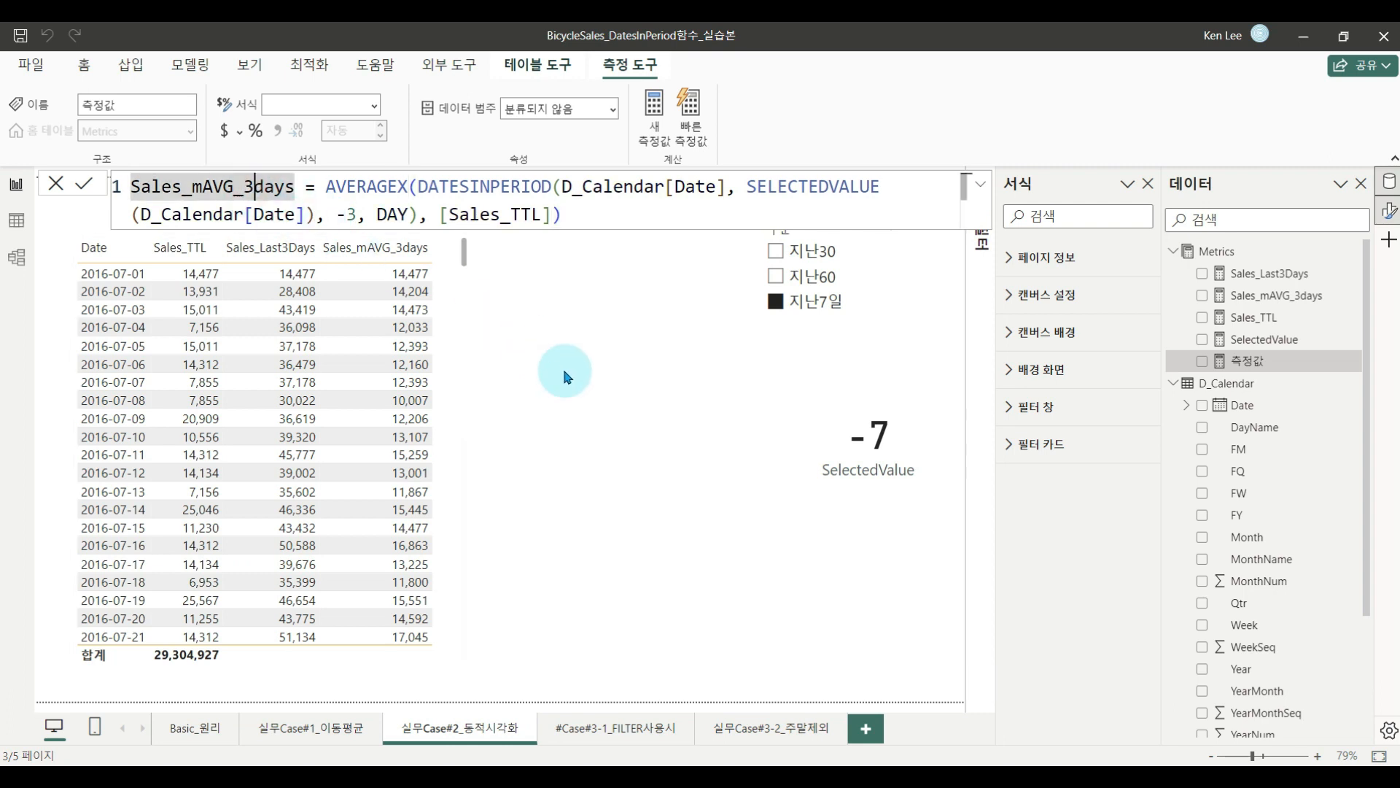
{"action": "key", "text": "BackSpace"}
{"action": "type", "text": "X"}
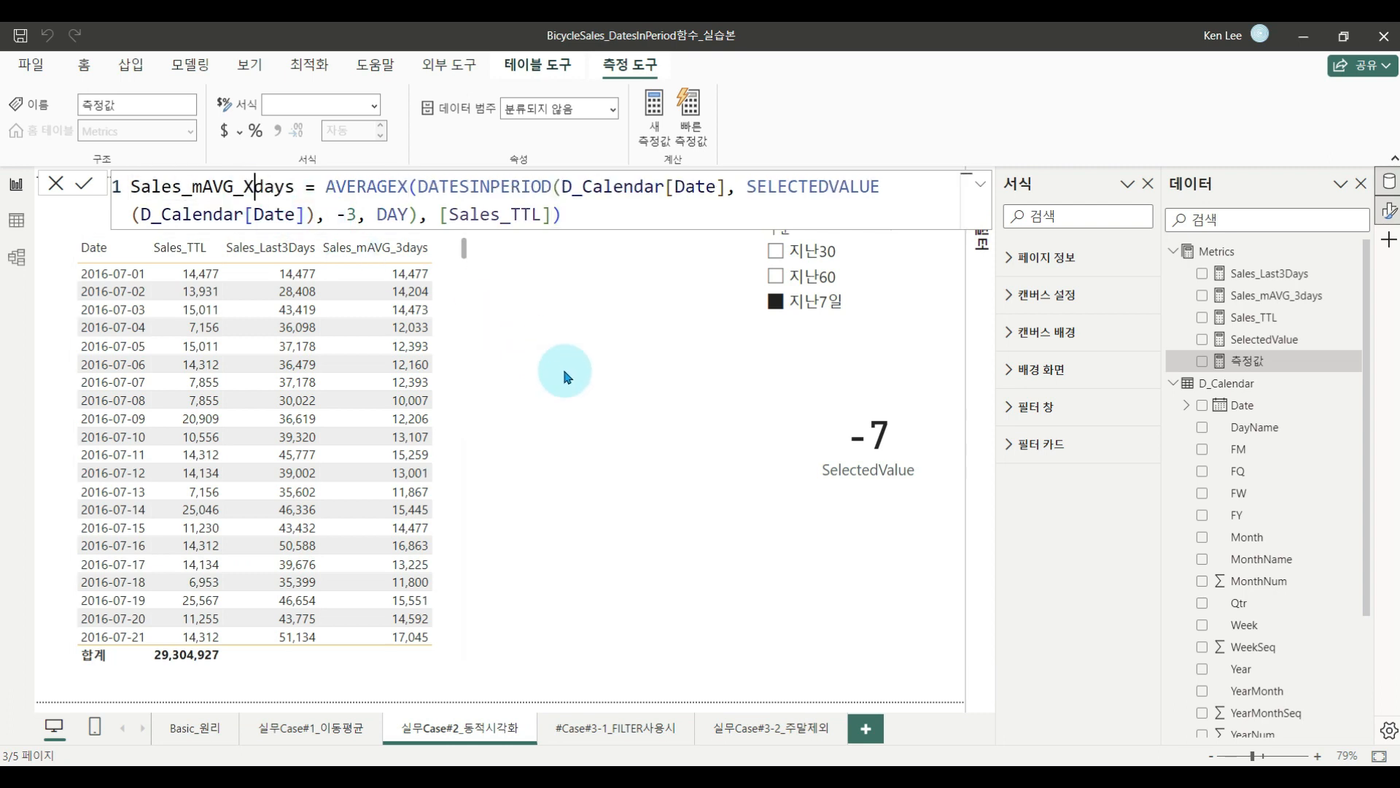
Replace the -3 interval in the Sales_mAVG_Xdays formula with [SelectedValue] and commit the measure.
{"action": "double_click", "coordinate": [353, 211]}
{"action": "key", "text": "BackSpace"}
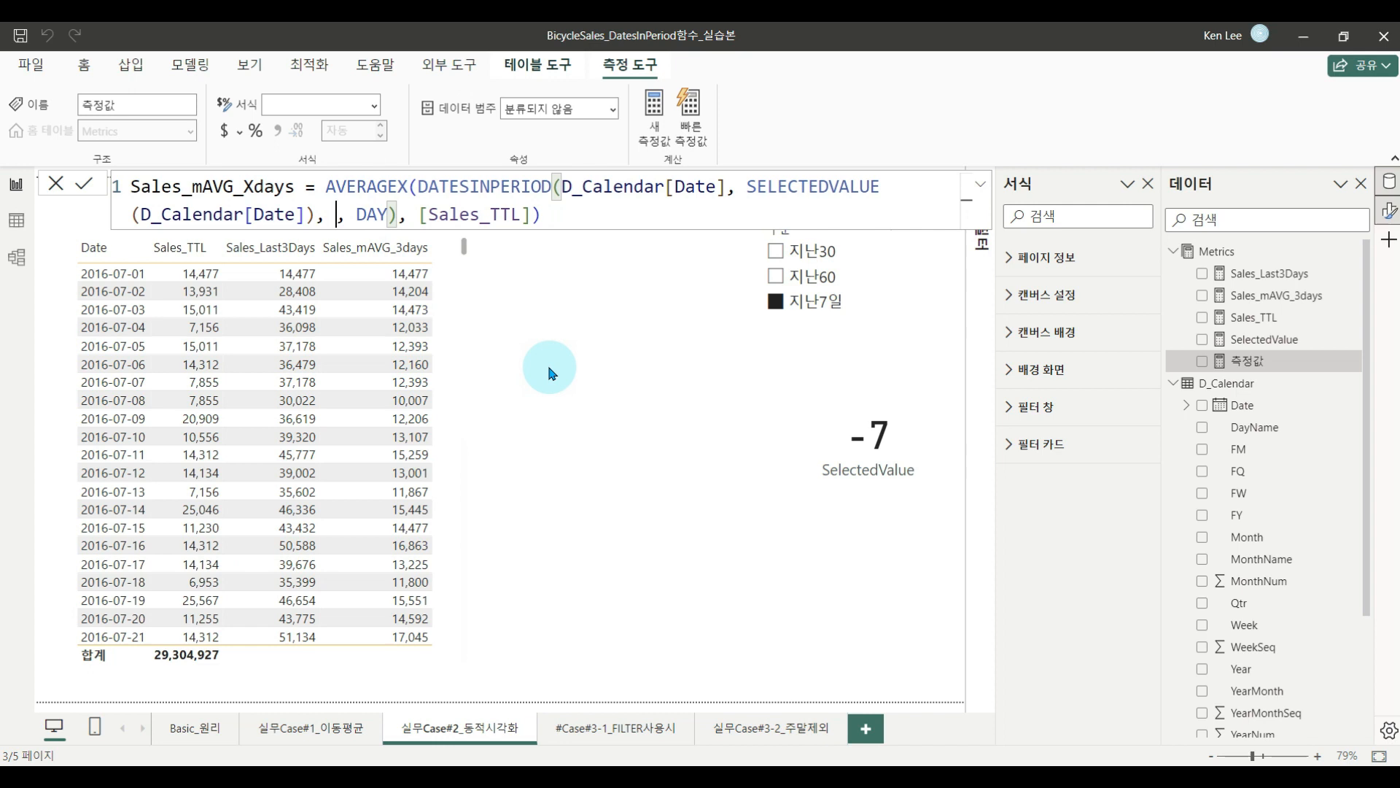
{"action": "type", "text": "selec"}
{"action": "key", "text": "Tab"}
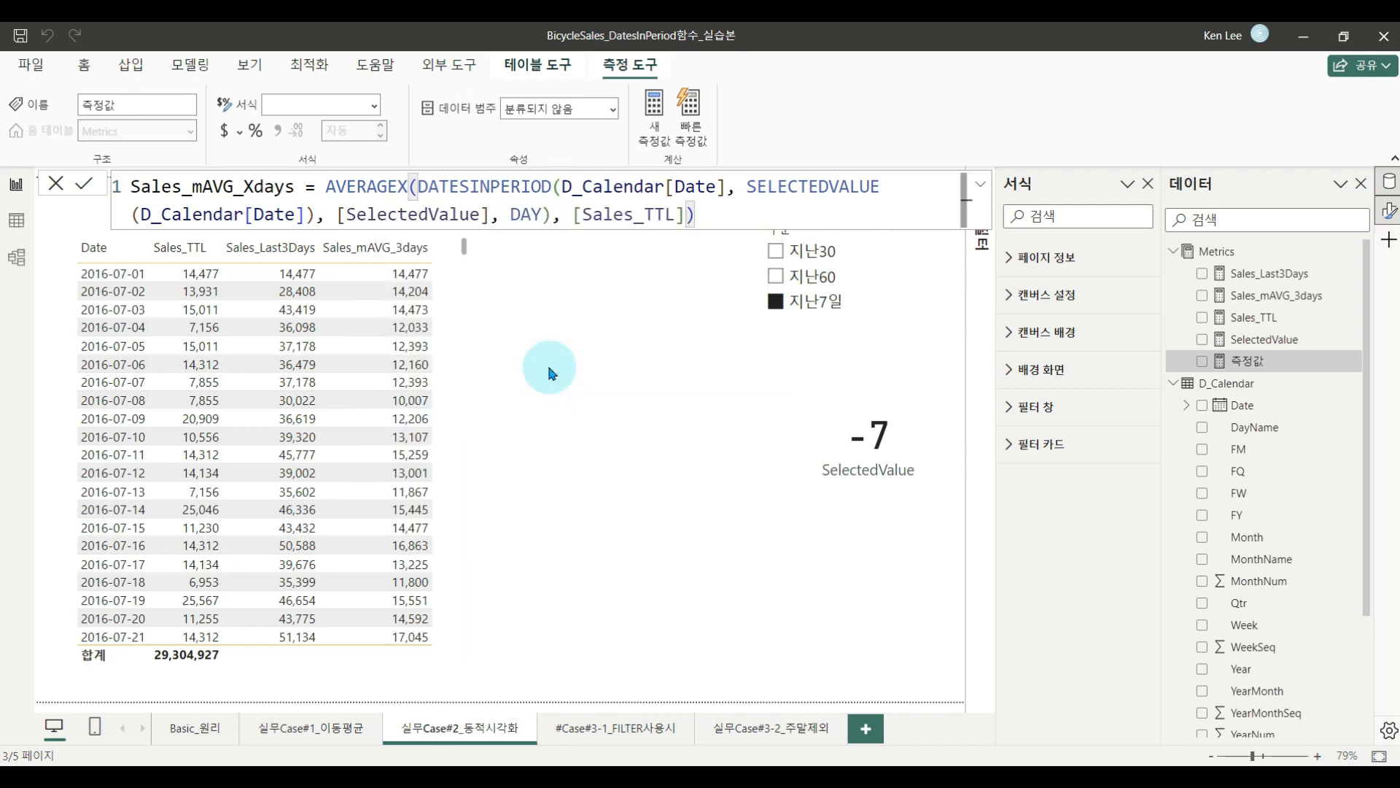
{"action": "key", "text": "Return"}
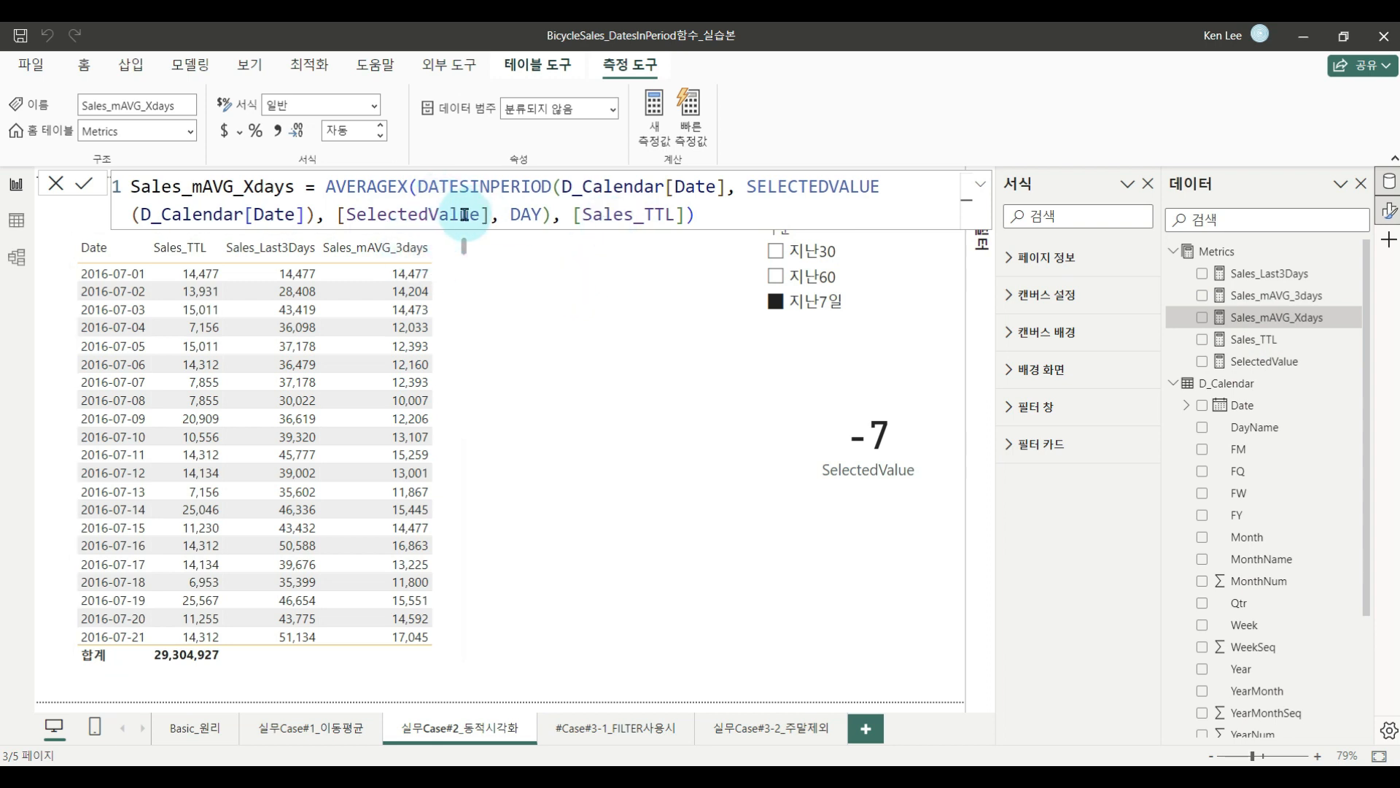
Widen the sales table and remove Sales_Last3Days and Sales_mAVG_3days from its columns.
{"action": "left_click", "coordinate": [490, 277]}
{"action": "left_click", "coordinate": [461, 252]}
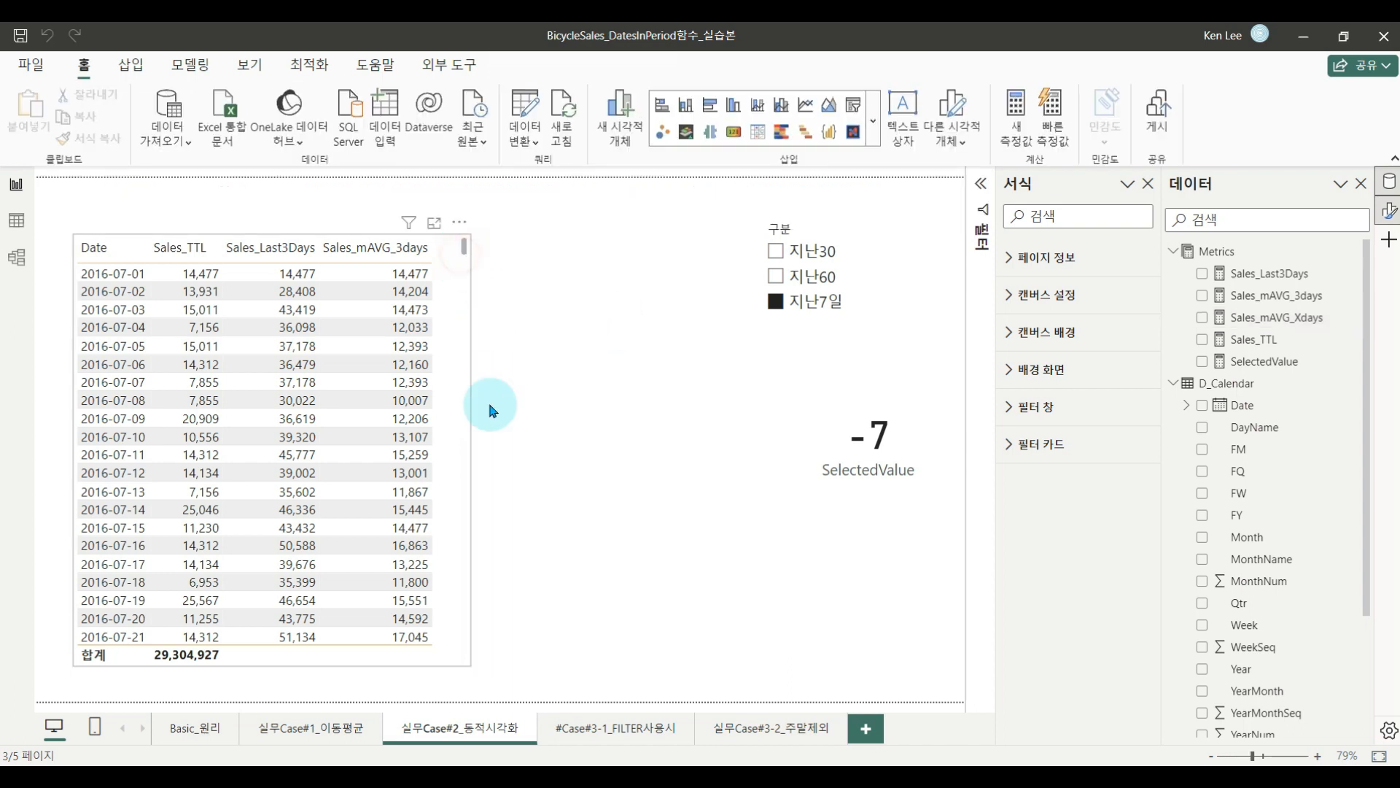
{"action": "left_click", "coordinate": [475, 448]}
{"action": "left_click_drag", "start_coordinate": [471, 447], "coordinate": [645, 449]}
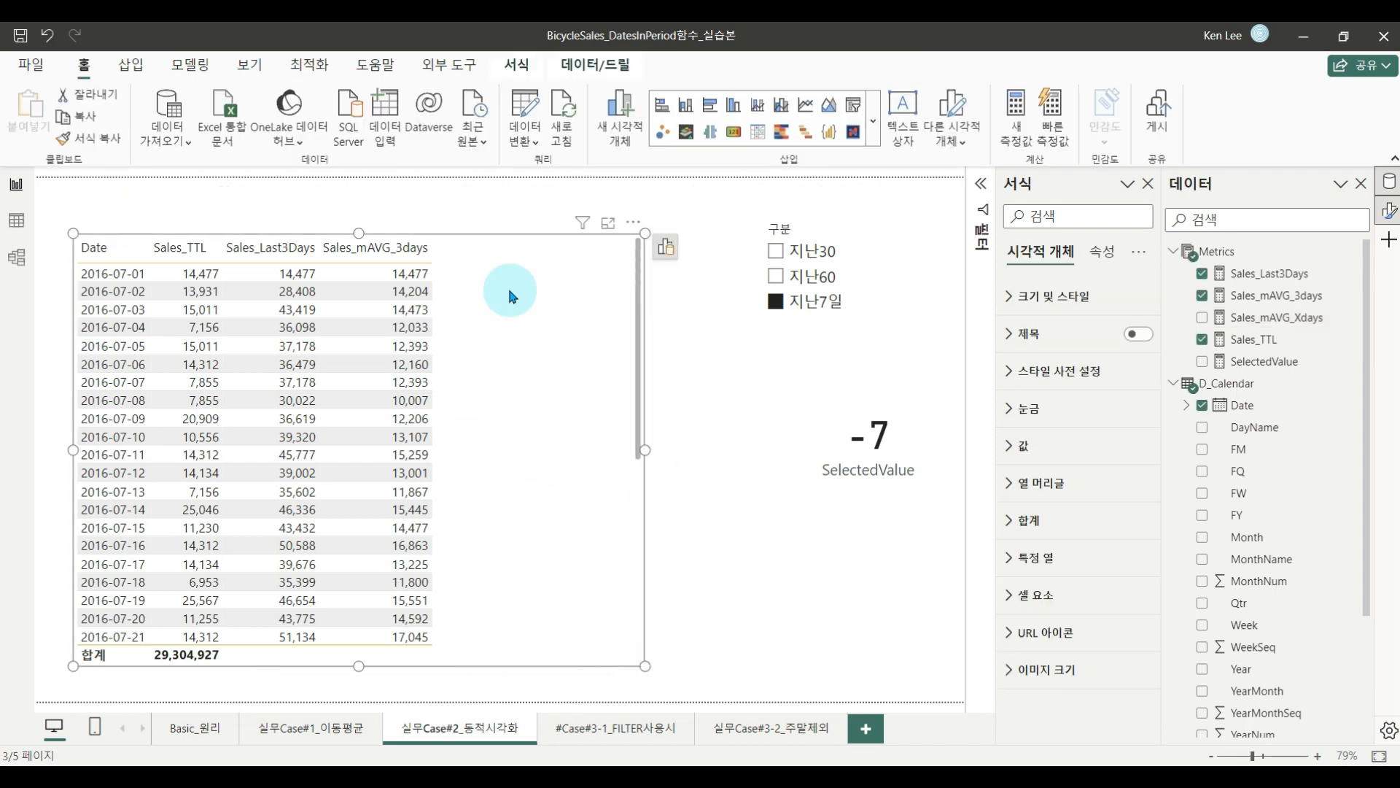
{"action": "left_click", "coordinate": [667, 248]}
{"action": "left_click", "coordinate": [799, 498]}
{"action": "left_click", "coordinate": [799, 467]}
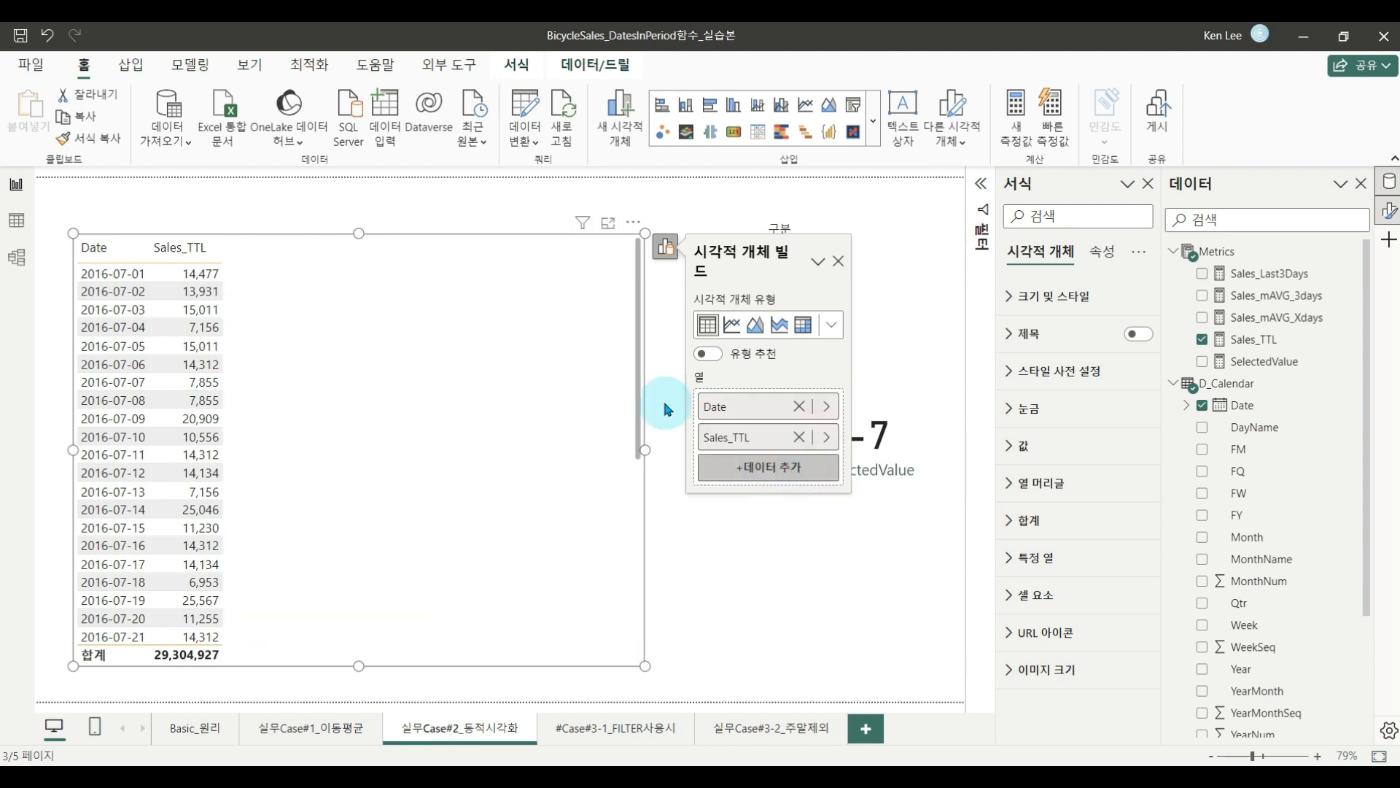
Add Sales_mAVG_Xdays to the sales table and format the measure with a thousands separator and 0 decimal places.
{"action": "left_click", "coordinate": [1203, 324]}
{"action": "left_click", "coordinate": [1202, 322]}
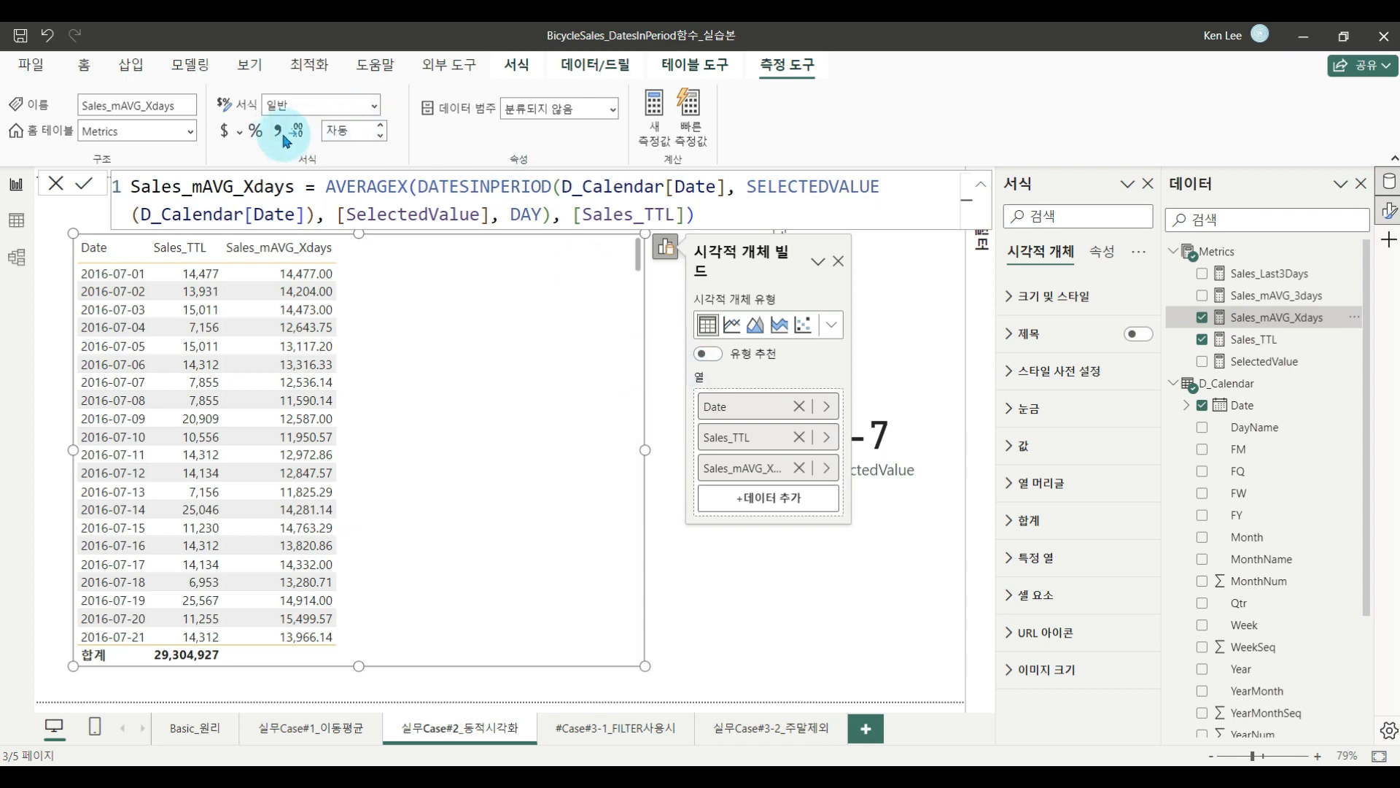
{"action": "left_click", "coordinate": [380, 136]}
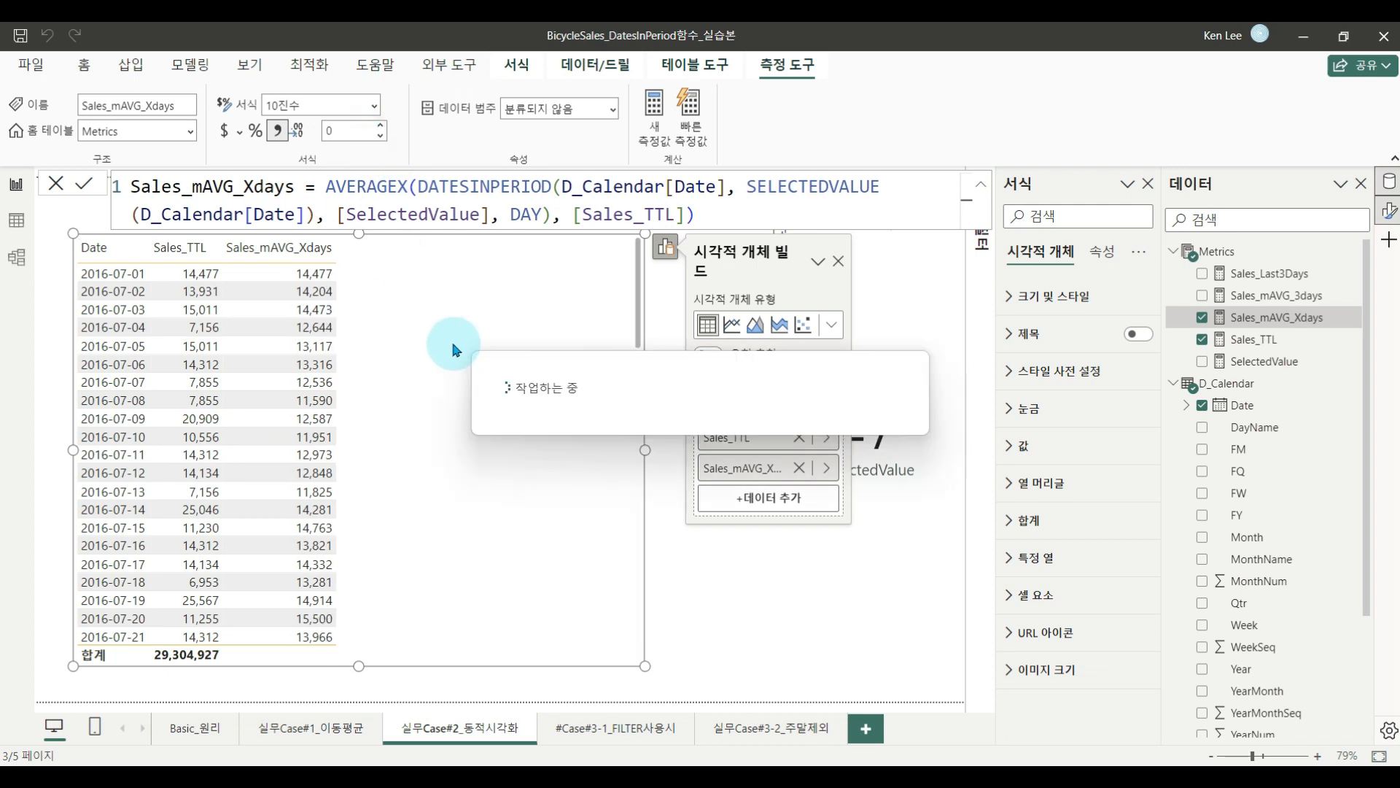
Convert the sales table to a line chart and reduce its size slightly.
{"action": "left_click", "coordinate": [732, 326]}
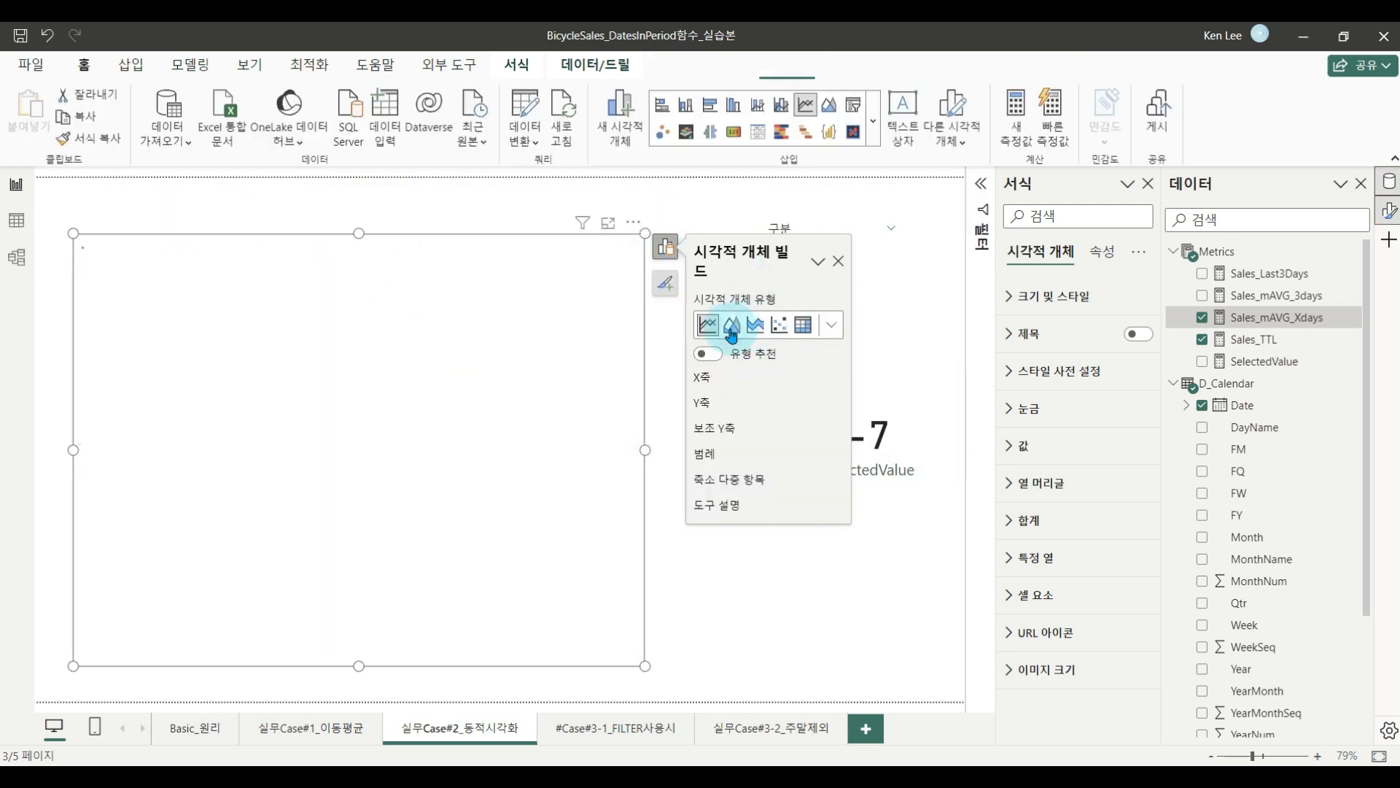
{"action": "left_click", "coordinate": [660, 361]}
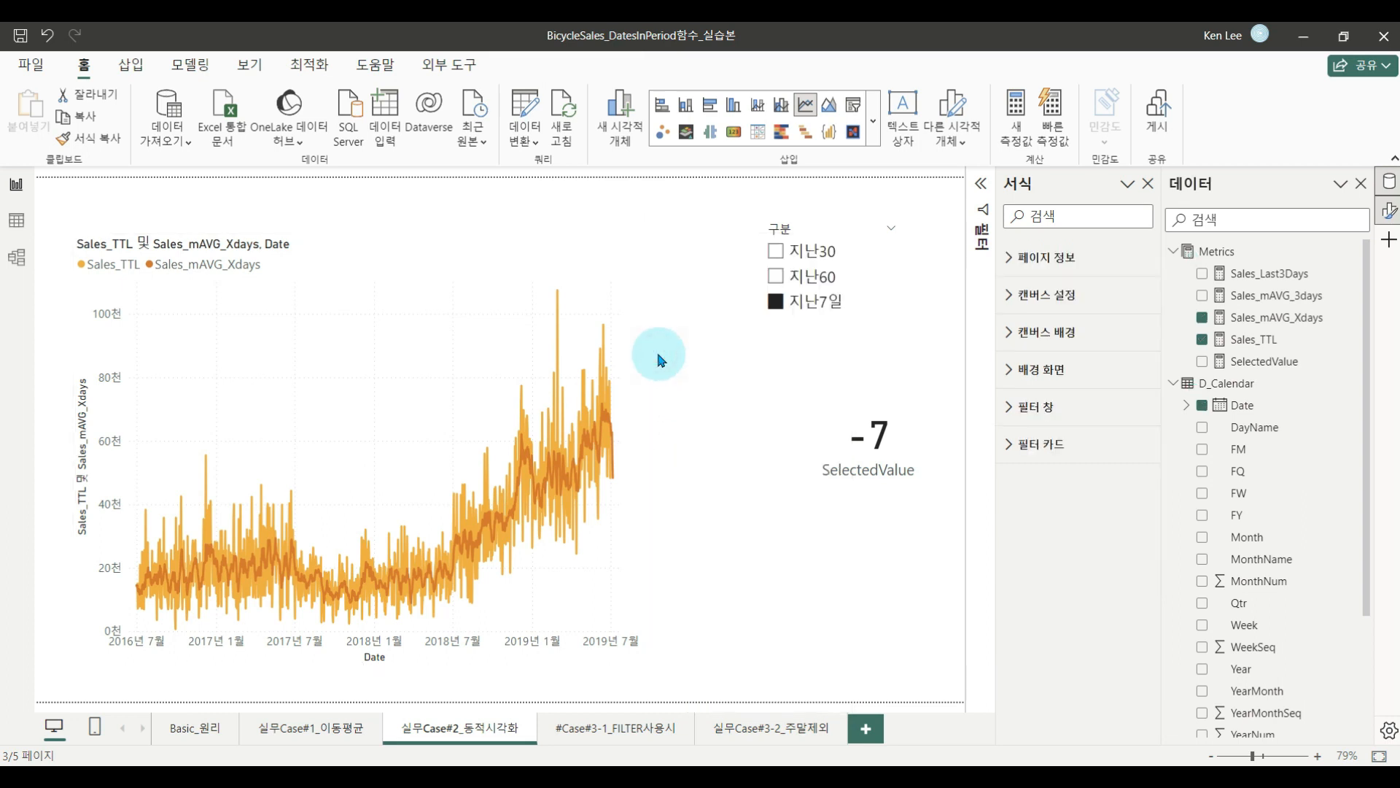
{"action": "left_click", "coordinate": [509, 234]}
{"action": "left_click_drag", "start_coordinate": [646, 665], "coordinate": [624, 657]}
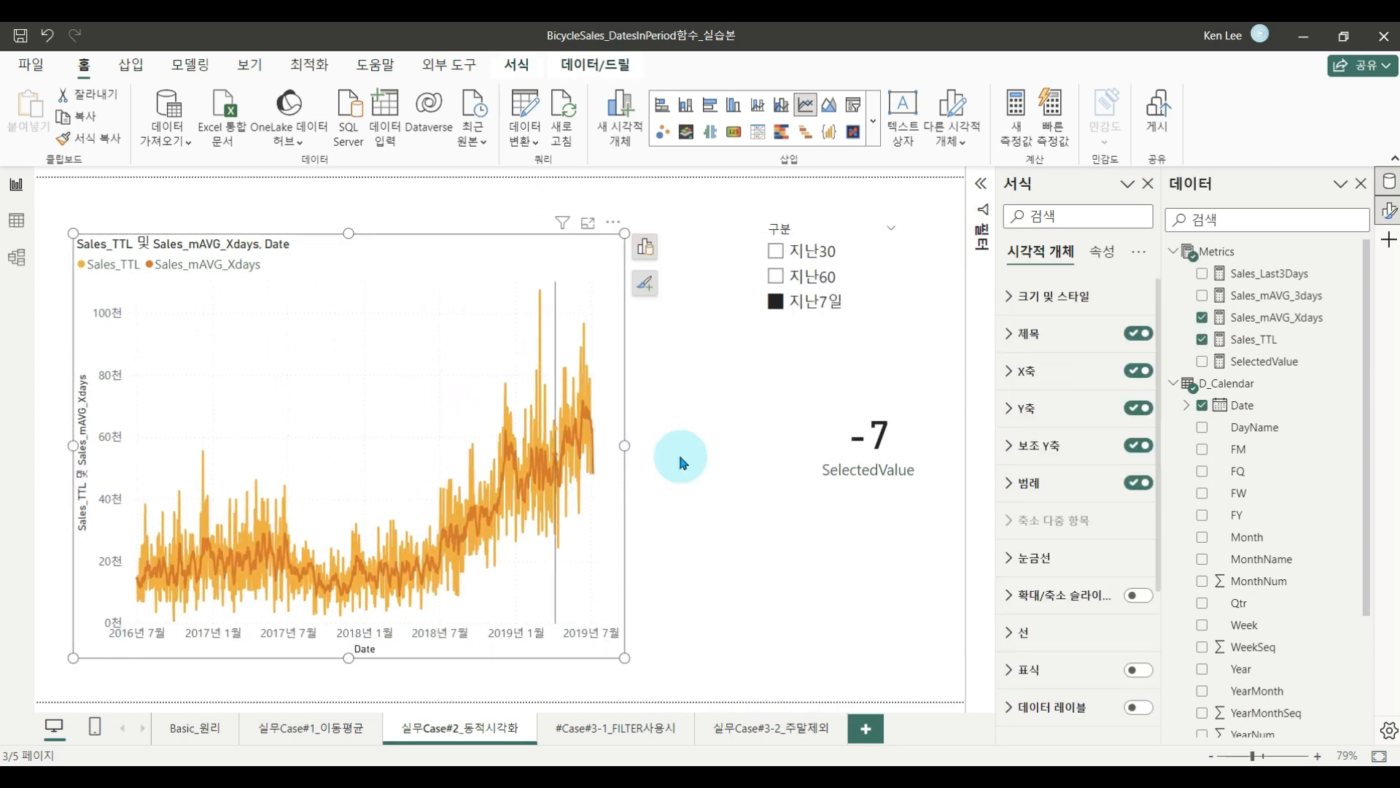
{"action": "scroll", "coordinate": [1068, 533], "scroll_direction": "down", "scroll_amount": 2}
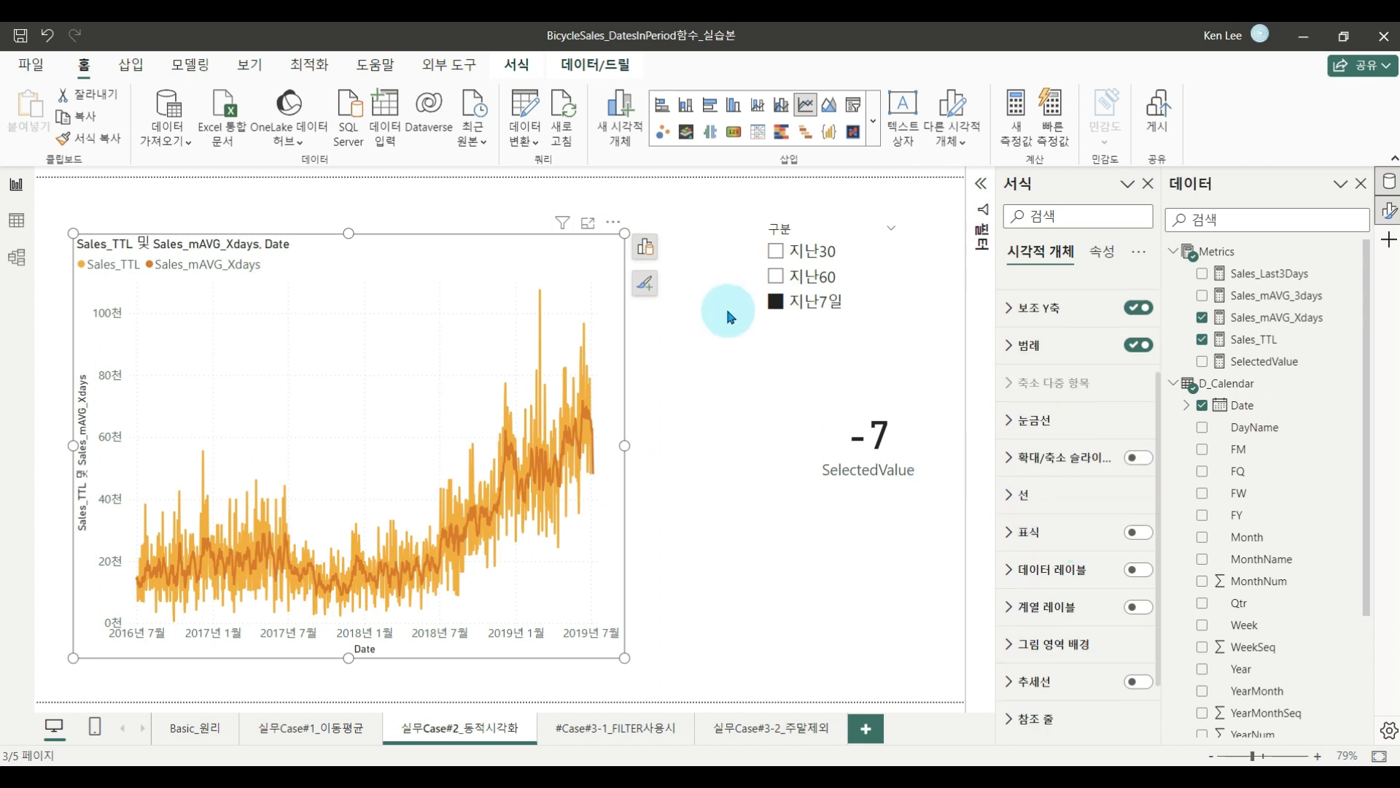
Insert a narrow slicer below the SelectedValue card and assign it the Year field from D_Calendar.
{"action": "left_click", "coordinate": [665, 474]}
{"action": "left_click", "coordinate": [846, 116]}
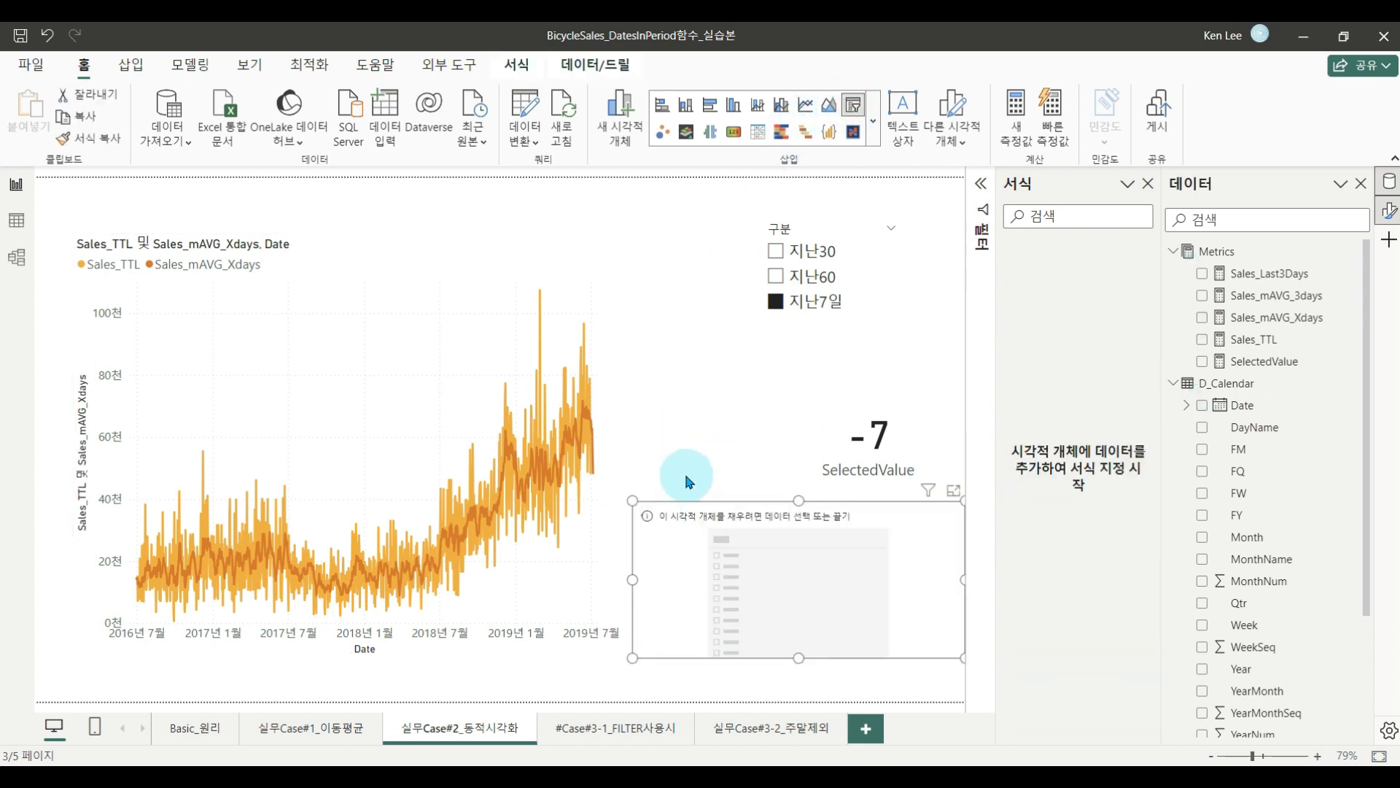
{"action": "left_click", "coordinate": [961, 658]}
{"action": "left_click_drag", "start_coordinate": [846, 672], "coordinate": [818, 679]}
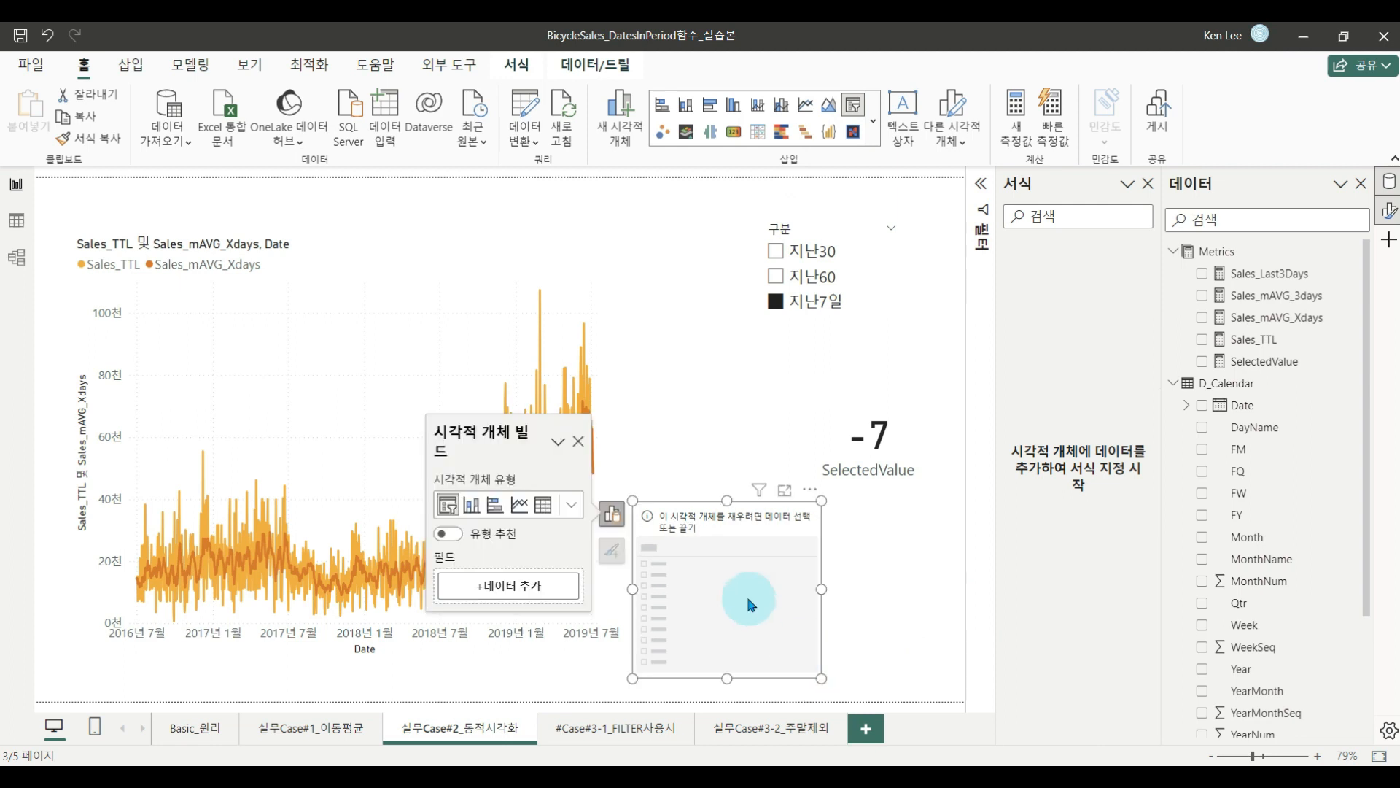
{"action": "left_click_drag", "start_coordinate": [748, 594], "coordinate": [782, 593]}
{"action": "left_click", "coordinate": [546, 588]}
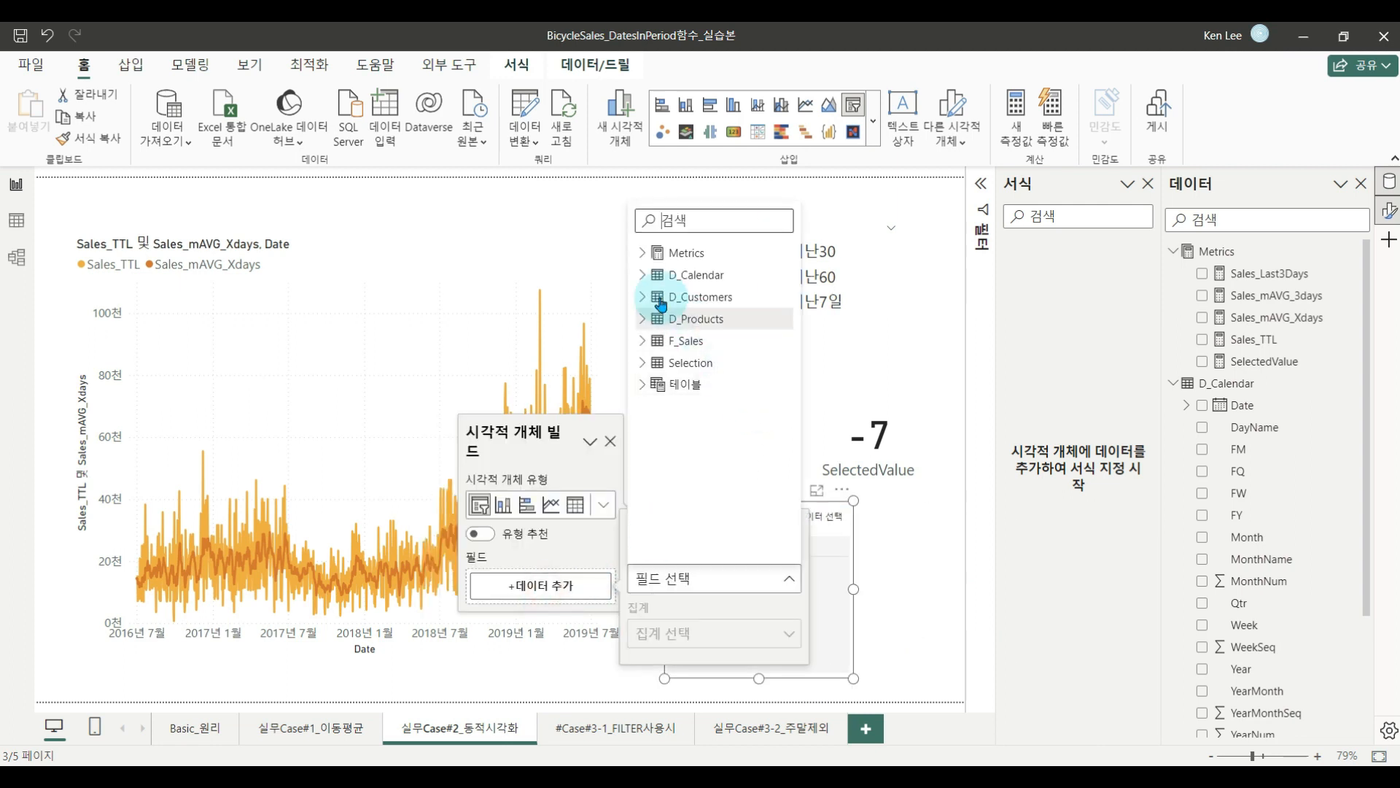
{"action": "left_click", "coordinate": [645, 271]}
{"action": "scroll", "coordinate": [729, 438], "scroll_direction": "down", "scroll_amount": 3}
{"action": "left_click", "coordinate": [714, 475]}
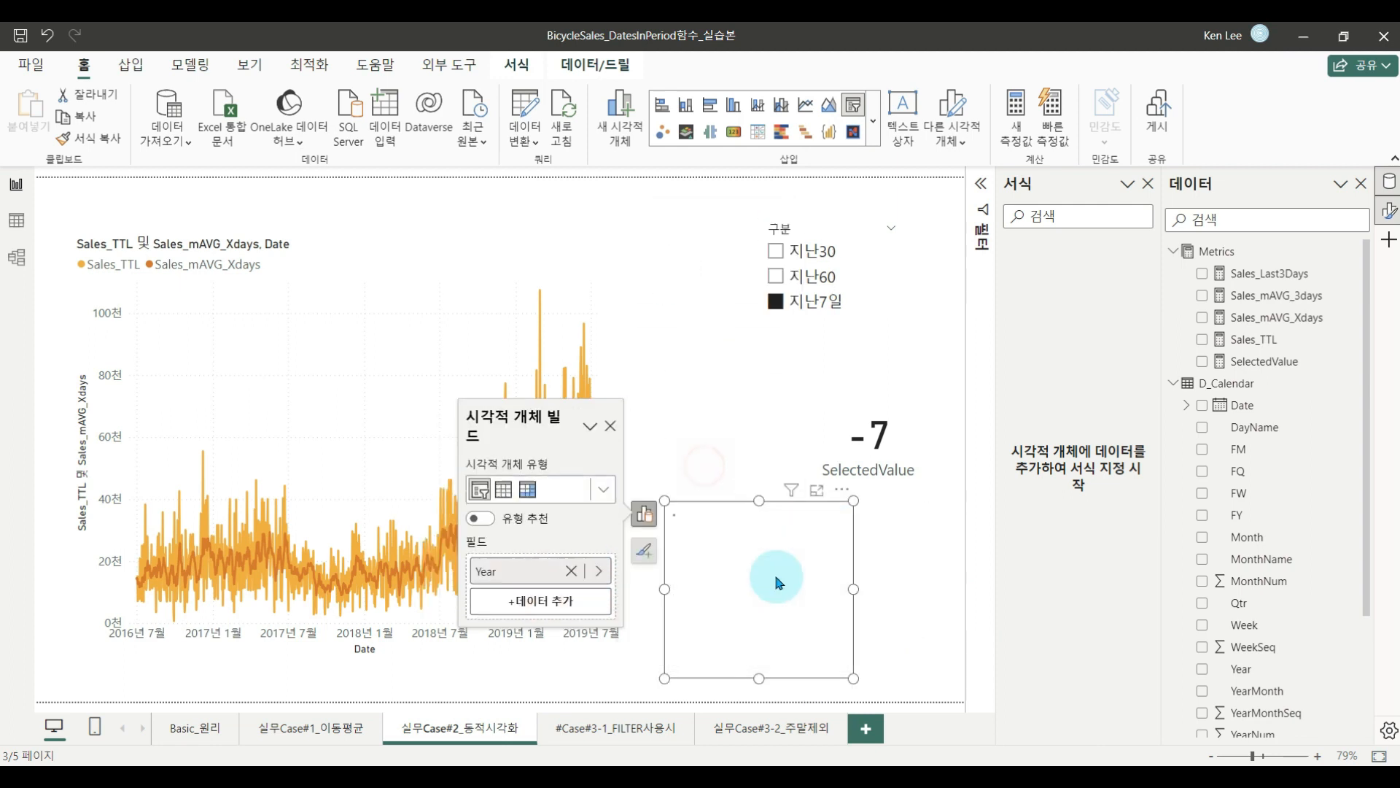
Filter the page to 2019 with the Year slicer and align that slicer under the SelectedValue card.
{"action": "left_click", "coordinate": [711, 607]}
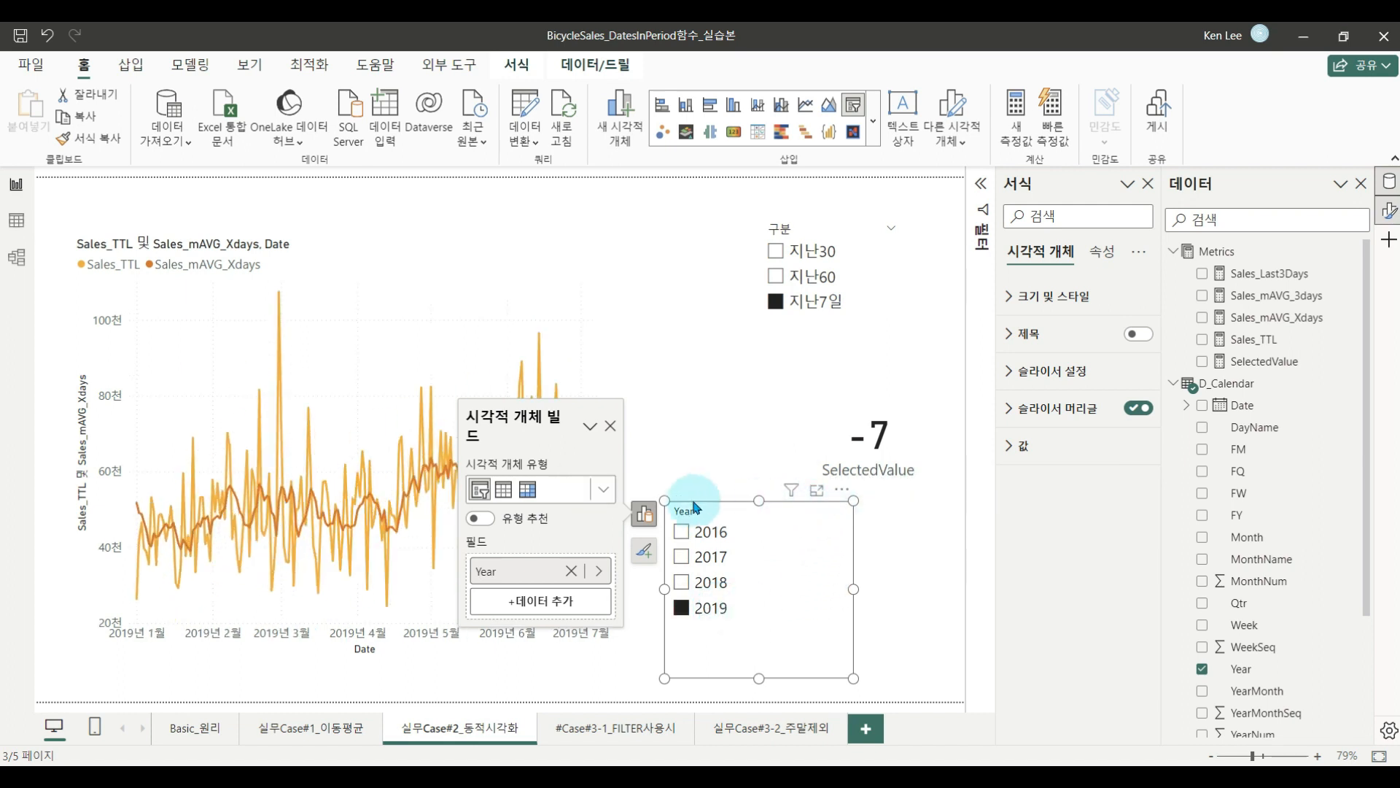
{"action": "left_click_drag", "start_coordinate": [830, 554], "coordinate": [923, 566]}
{"action": "left_click", "coordinate": [670, 318]}
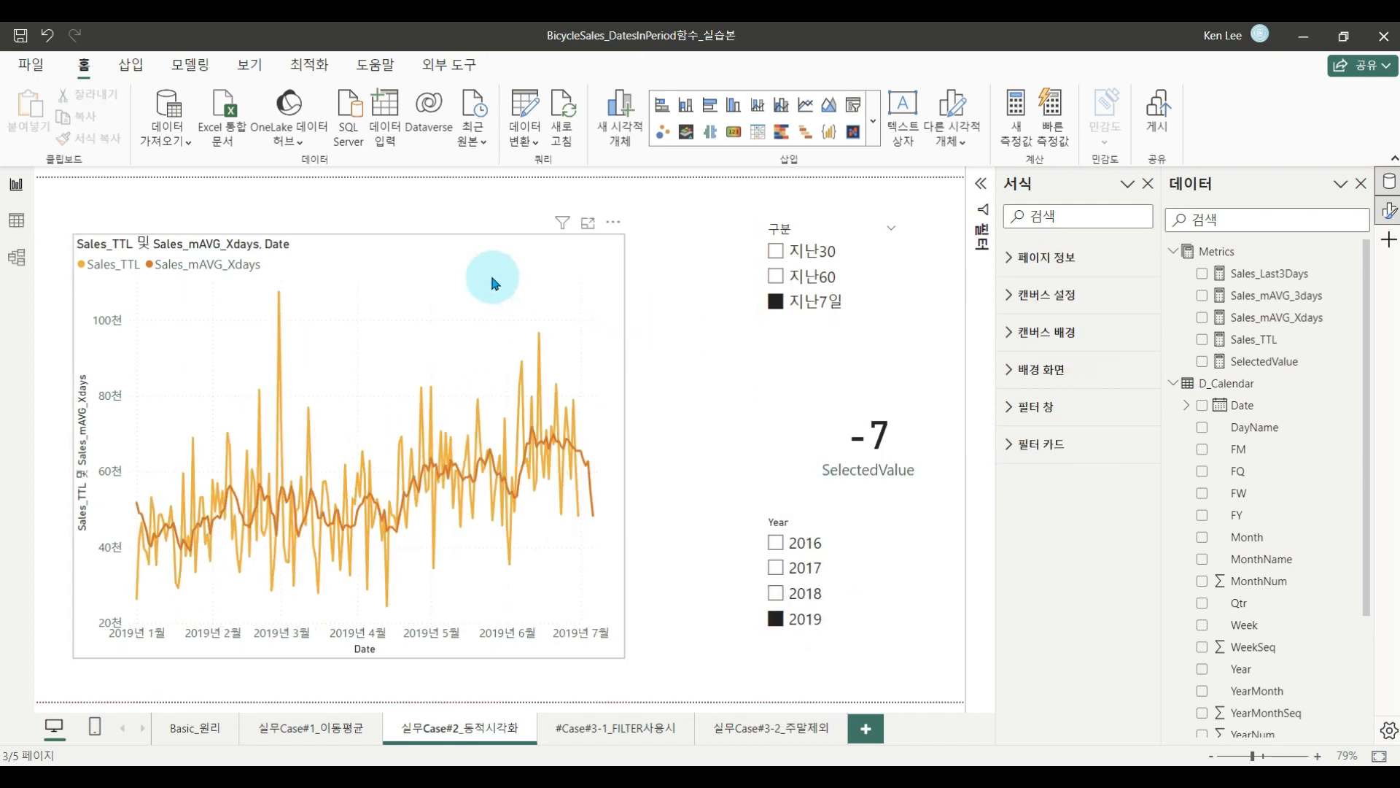
Enlarge the line chart so it fills the space up to the slicers.
{"action": "left_click", "coordinate": [485, 247]}
{"action": "left_click_drag", "start_coordinate": [625, 232], "coordinate": [687, 269]}
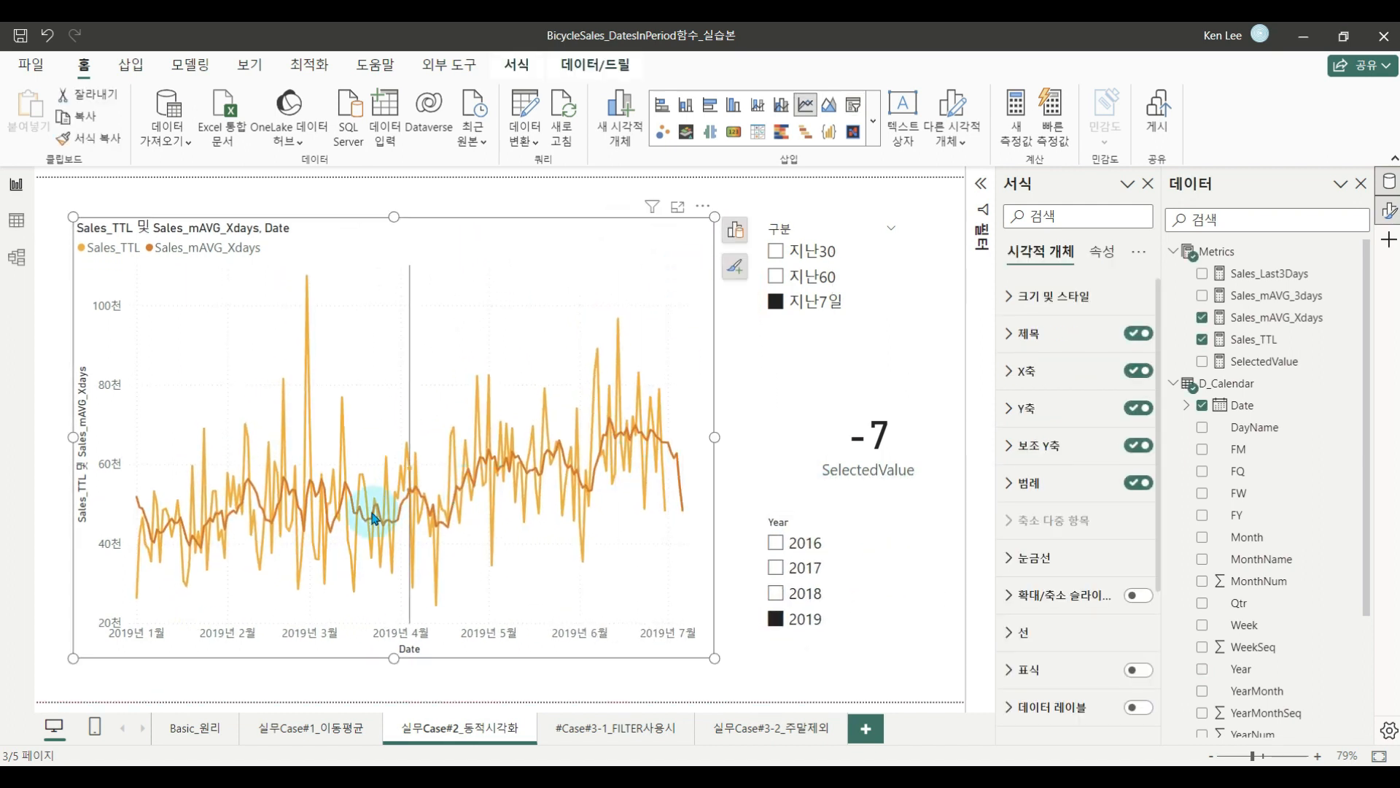
{"action": "scroll", "coordinate": [1068, 548], "scroll_direction": "down", "scroll_amount": 1}
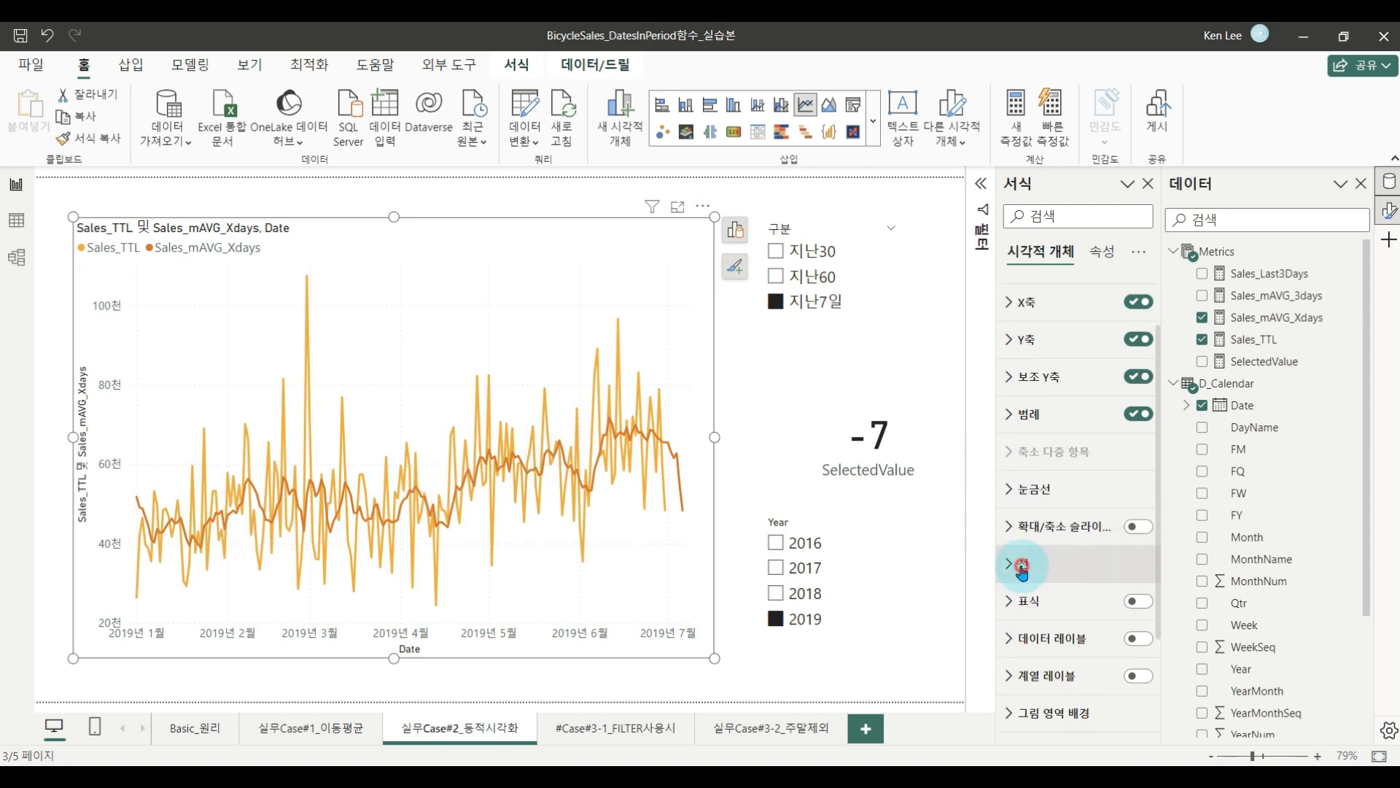
Change the Sales_TTL line colour in the line chart to a gray shade.
{"action": "left_click", "coordinate": [1031, 569]}
{"action": "scroll", "coordinate": [1057, 620], "scroll_direction": "down", "scroll_amount": 3}
{"action": "left_click", "coordinate": [1048, 572]}
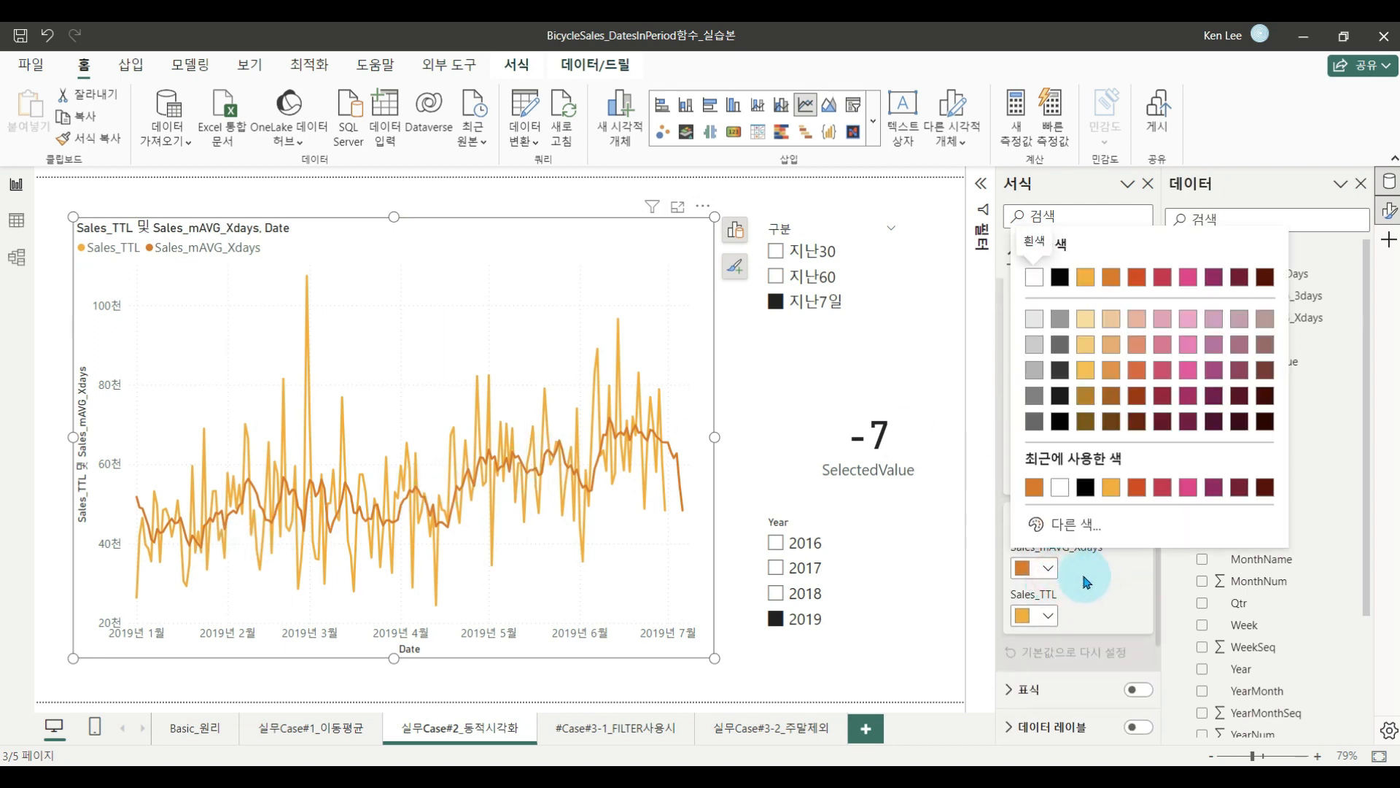
{"action": "left_click", "coordinate": [1050, 614]}
{"action": "left_click", "coordinate": [1048, 614]}
{"action": "left_click", "coordinate": [1034, 410]}
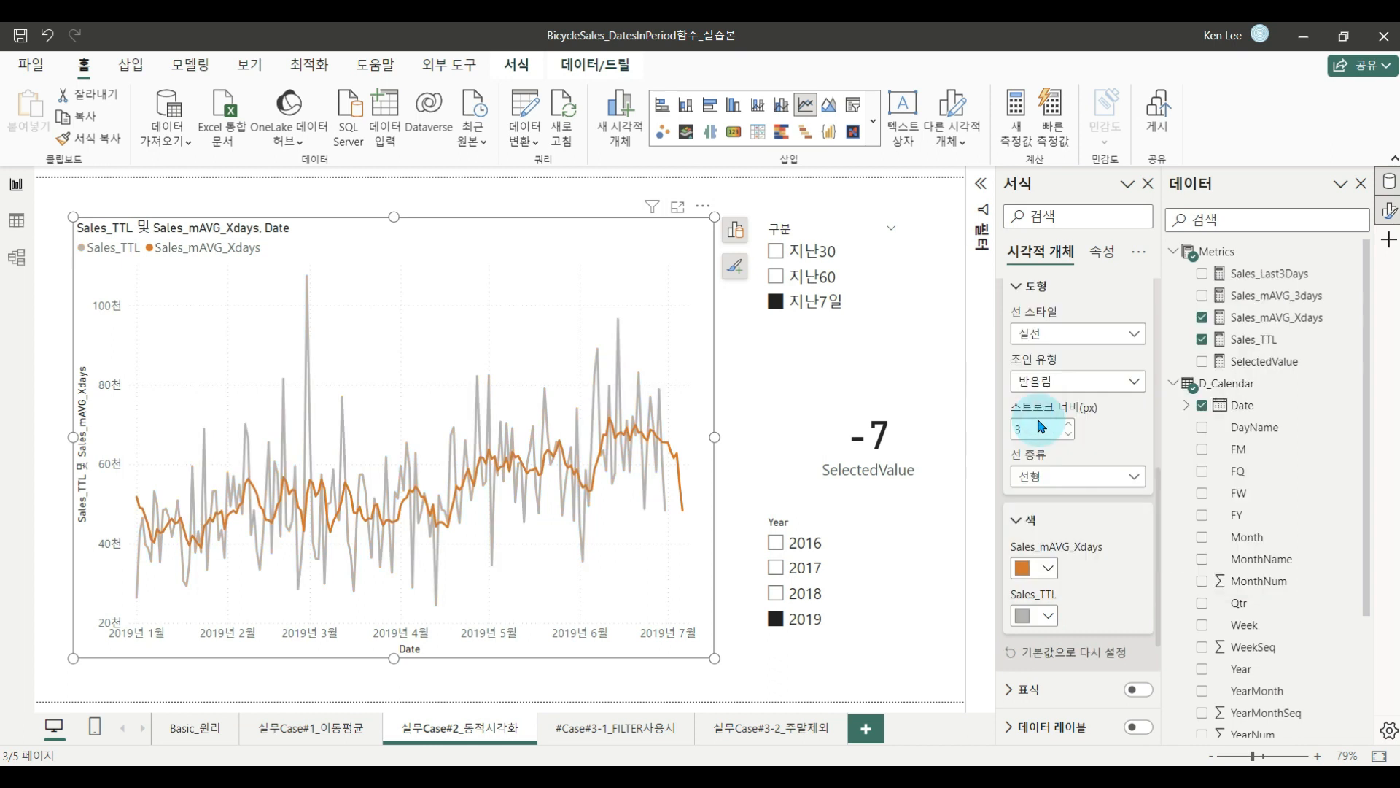
Set the stroke width of all lines in the chart to 7 px.
{"action": "left_click", "coordinate": [1069, 425]}
{"action": "left_click", "coordinate": [1069, 425]}
{"action": "left_click", "coordinate": [1069, 425]}
{"action": "left_click", "coordinate": [1069, 425]}
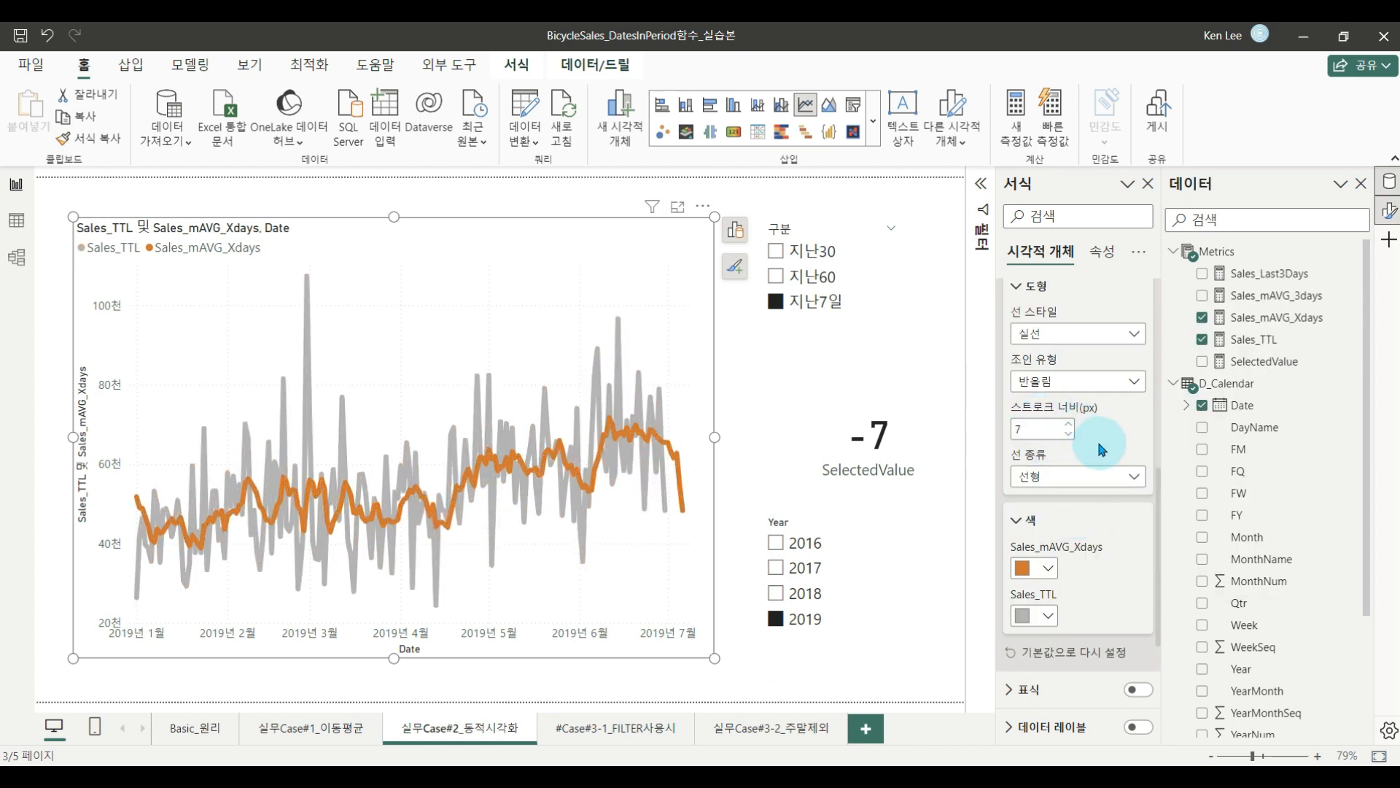
{"action": "scroll", "coordinate": [1079, 471], "scroll_direction": "up", "scroll_amount": 3}
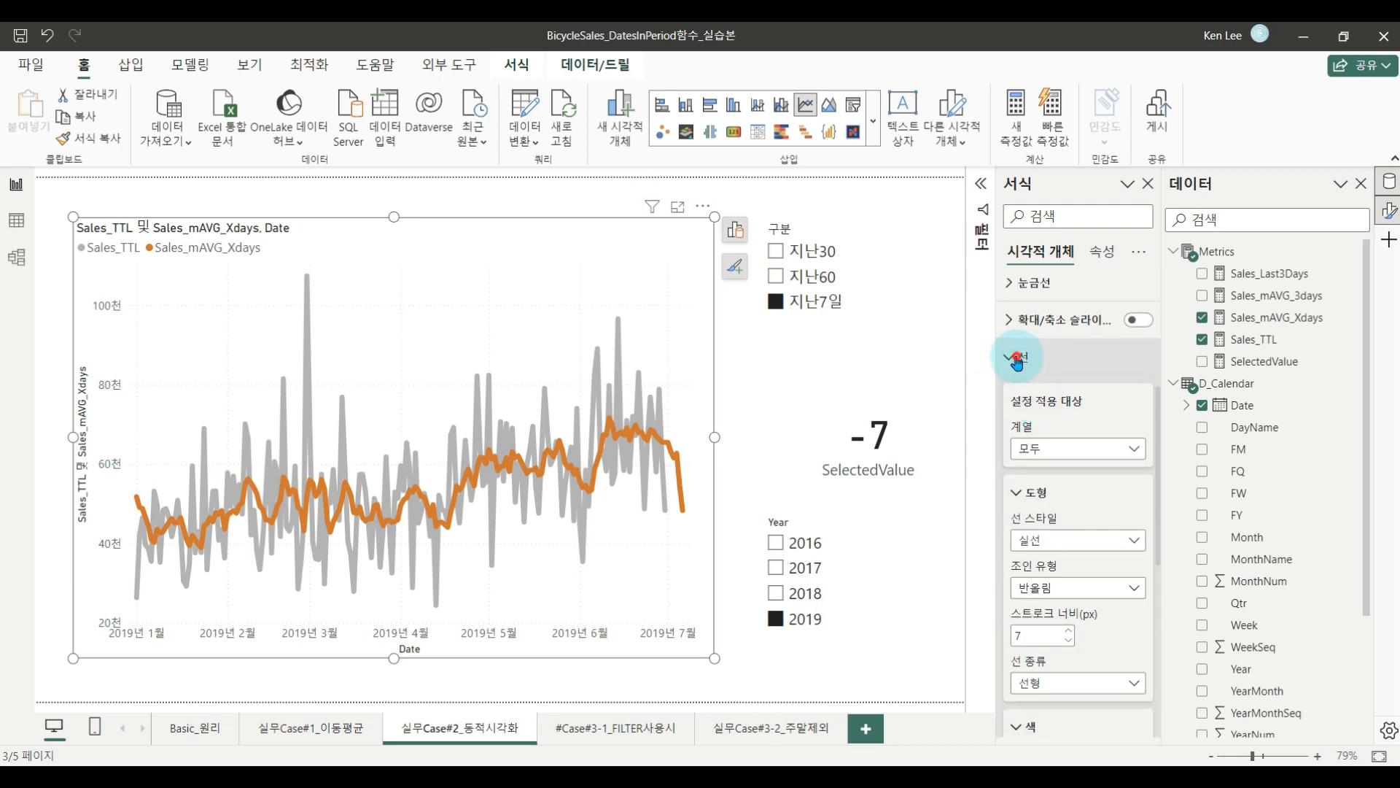
{"action": "left_click", "coordinate": [1014, 357]}
{"action": "left_click", "coordinate": [575, 194]}
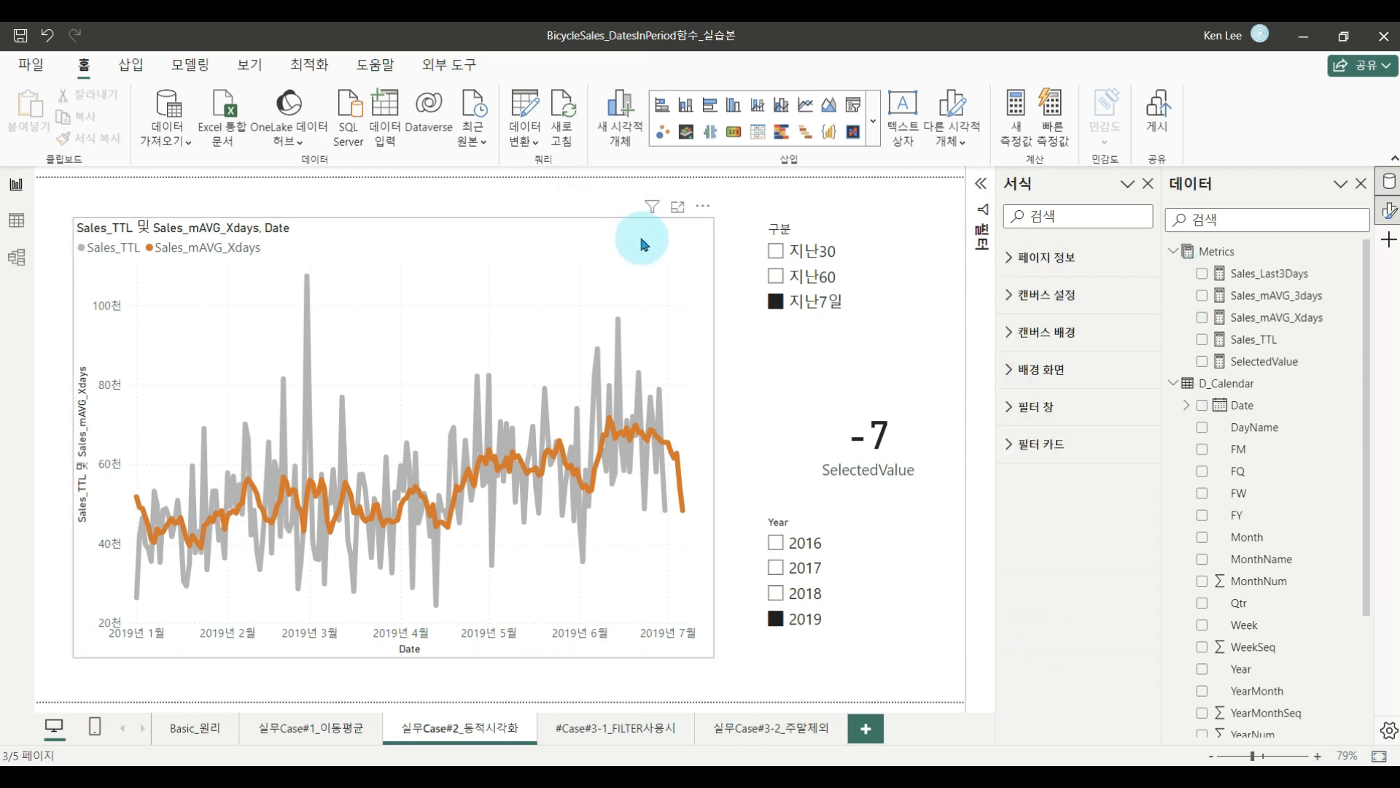
Switch the 구분 slicer among 지난60, 지난30 and 지난7일 and examine how the moving average line extends past the Sales_TTL data.
{"action": "left_click", "coordinate": [808, 277]}
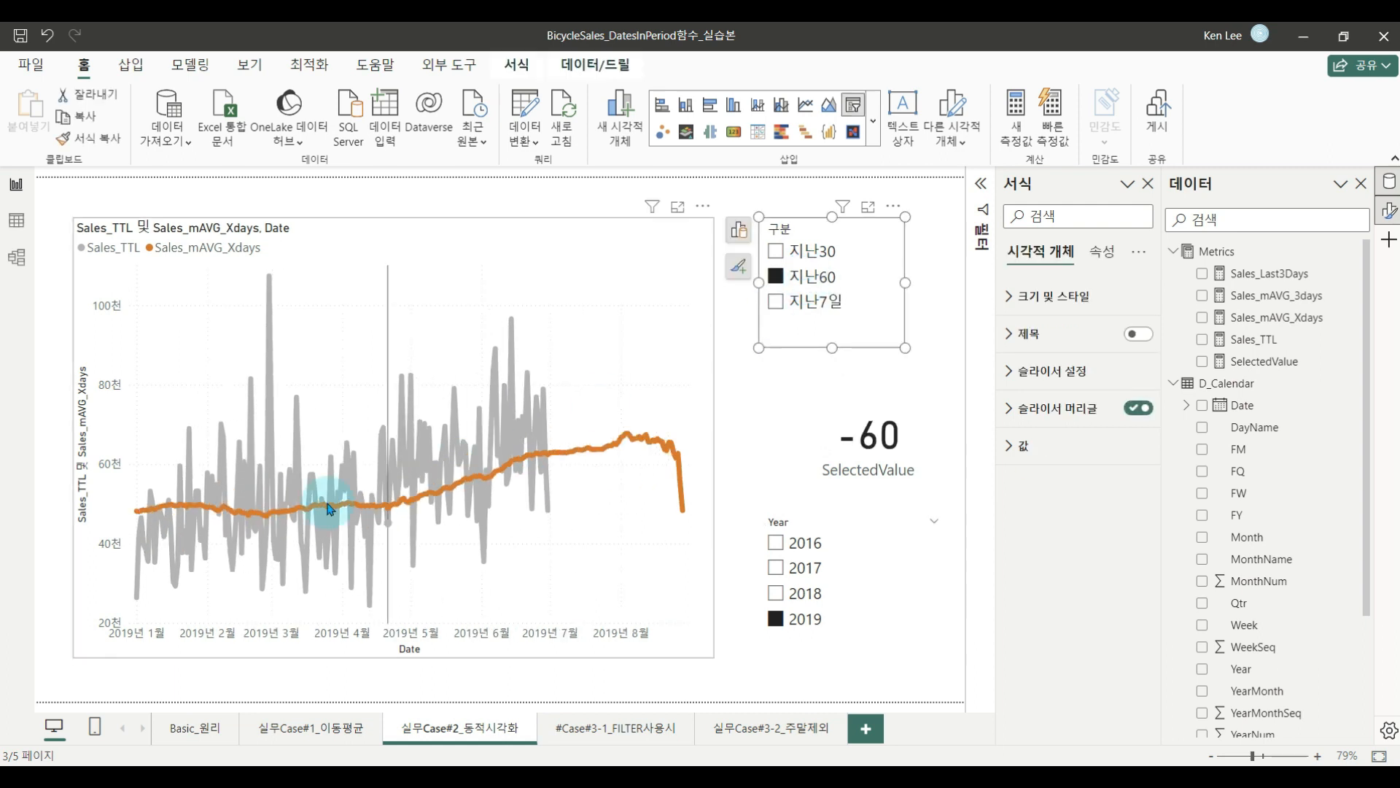
{"action": "left_click", "coordinate": [807, 255]}
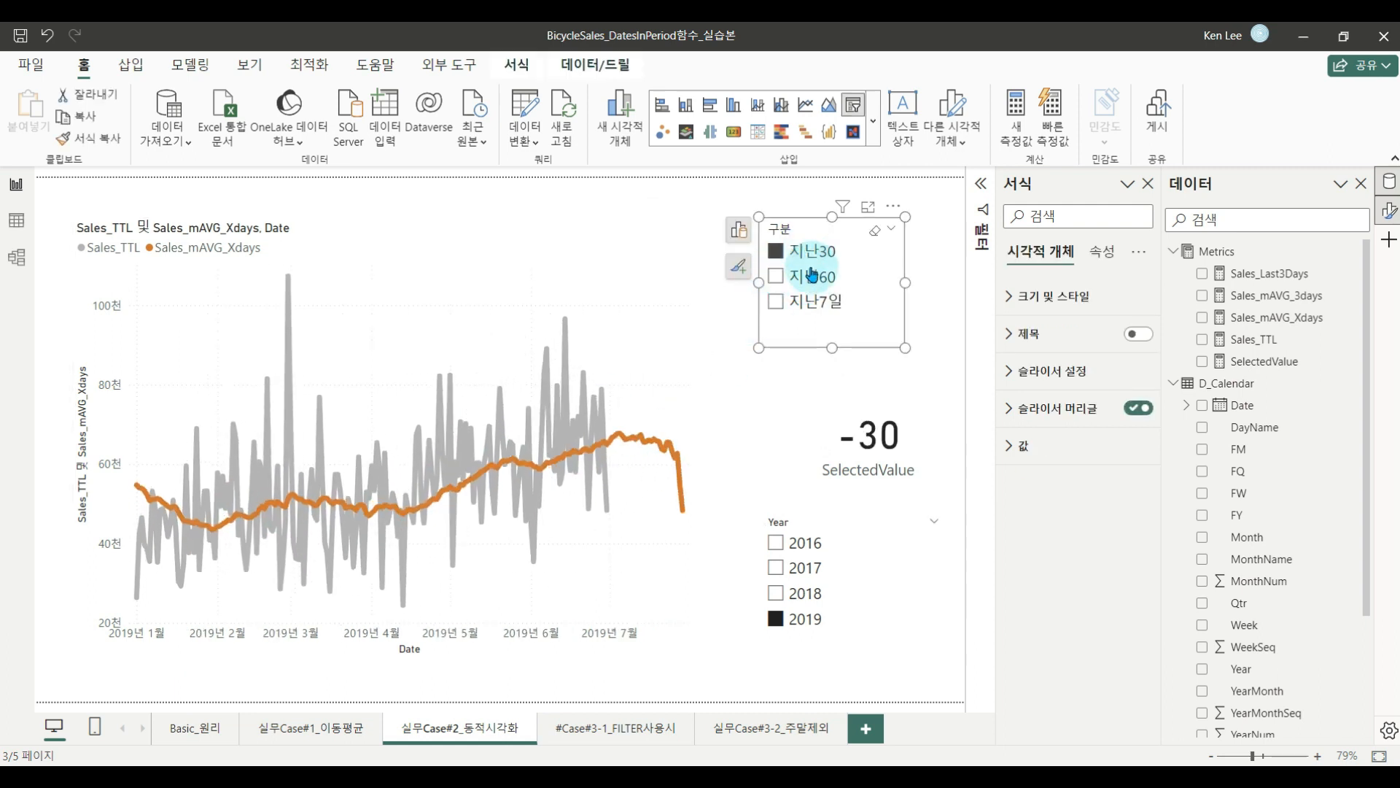
{"action": "key", "text": "ctrl+1"}
{"action": "left_click", "coordinate": [829, 216]}
{"action": "left_click_drag", "start_coordinate": [827, 214], "coordinate": [869, 287], "text": "ctrl"}
{"action": "key", "text": "Escape"}
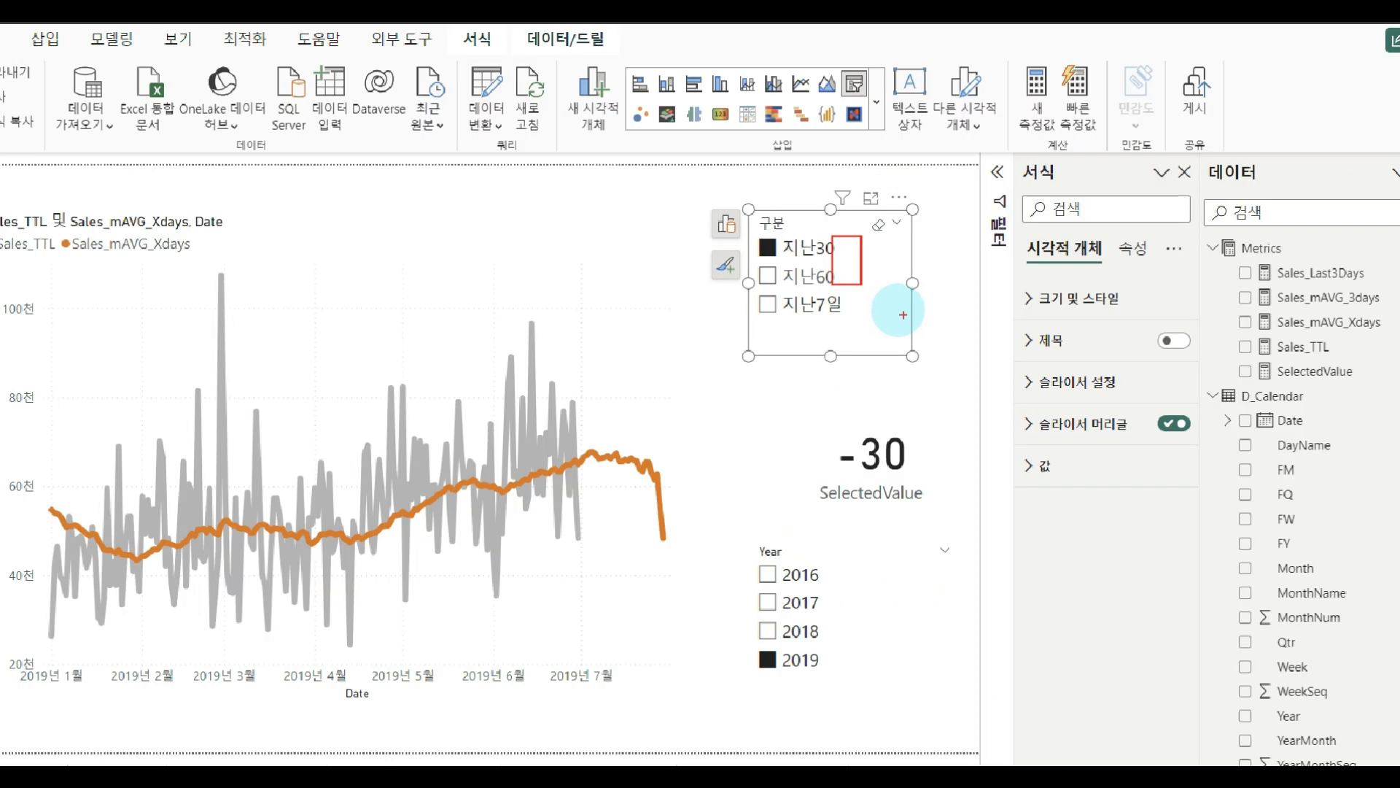
{"action": "left_click", "coordinate": [797, 278]}
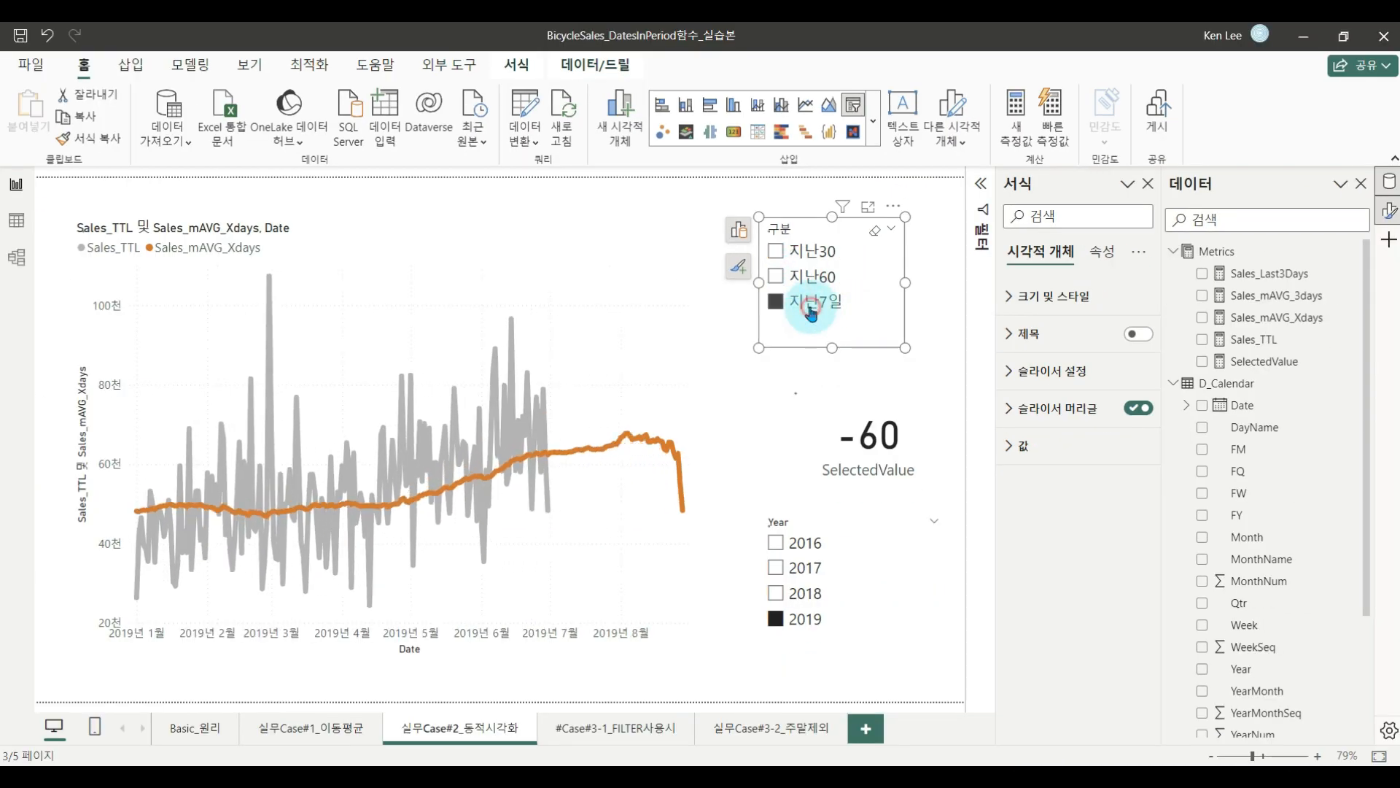
{"action": "left_click", "coordinate": [815, 279]}
{"action": "left_click", "coordinate": [805, 248]}
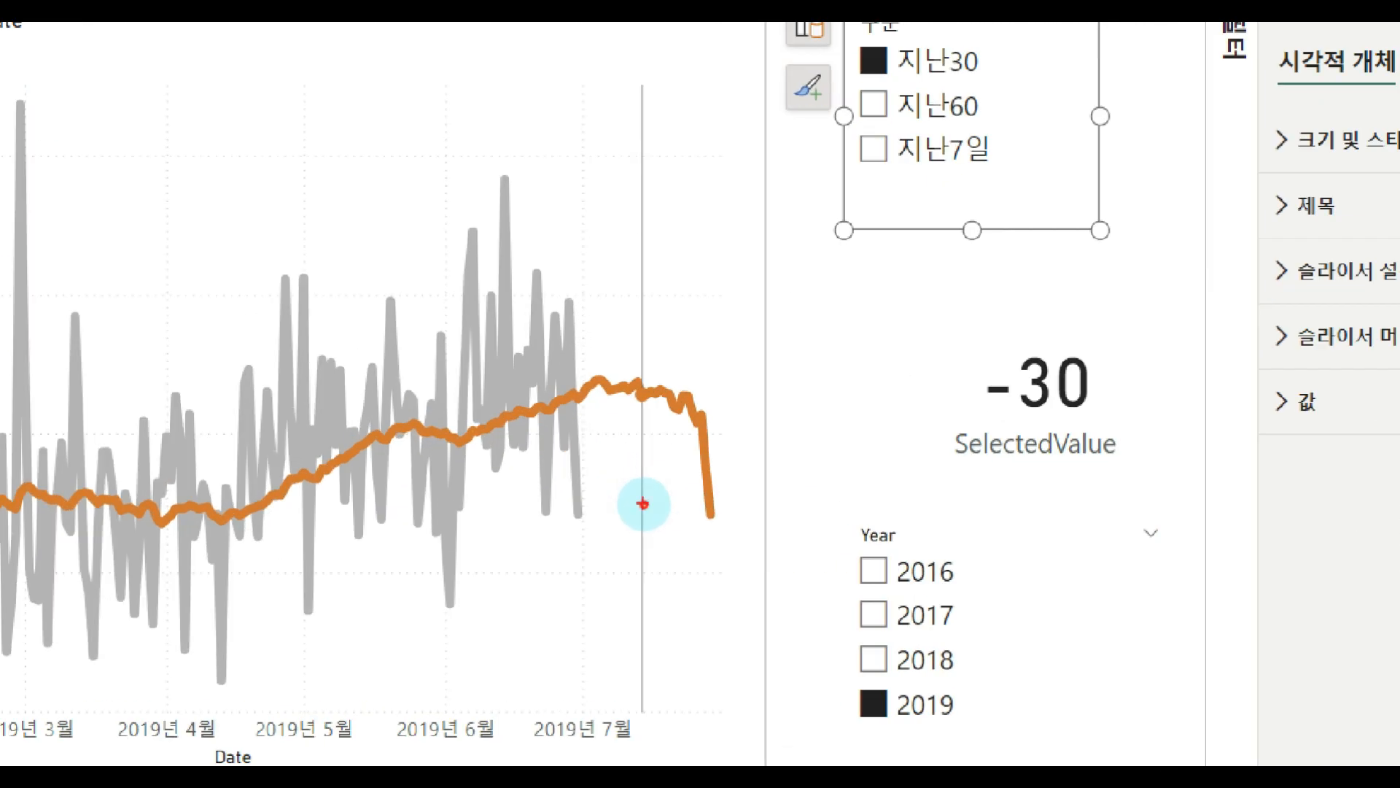
{"action": "mouse_move", "coordinate": [580, 148]}
{"action": "left_mouse_down"}
{"action": "mouse_move", "coordinate": [727, 581]}
{"action": "mouse_move", "coordinate": [740, 702]}
{"action": "left_mouse_up"}
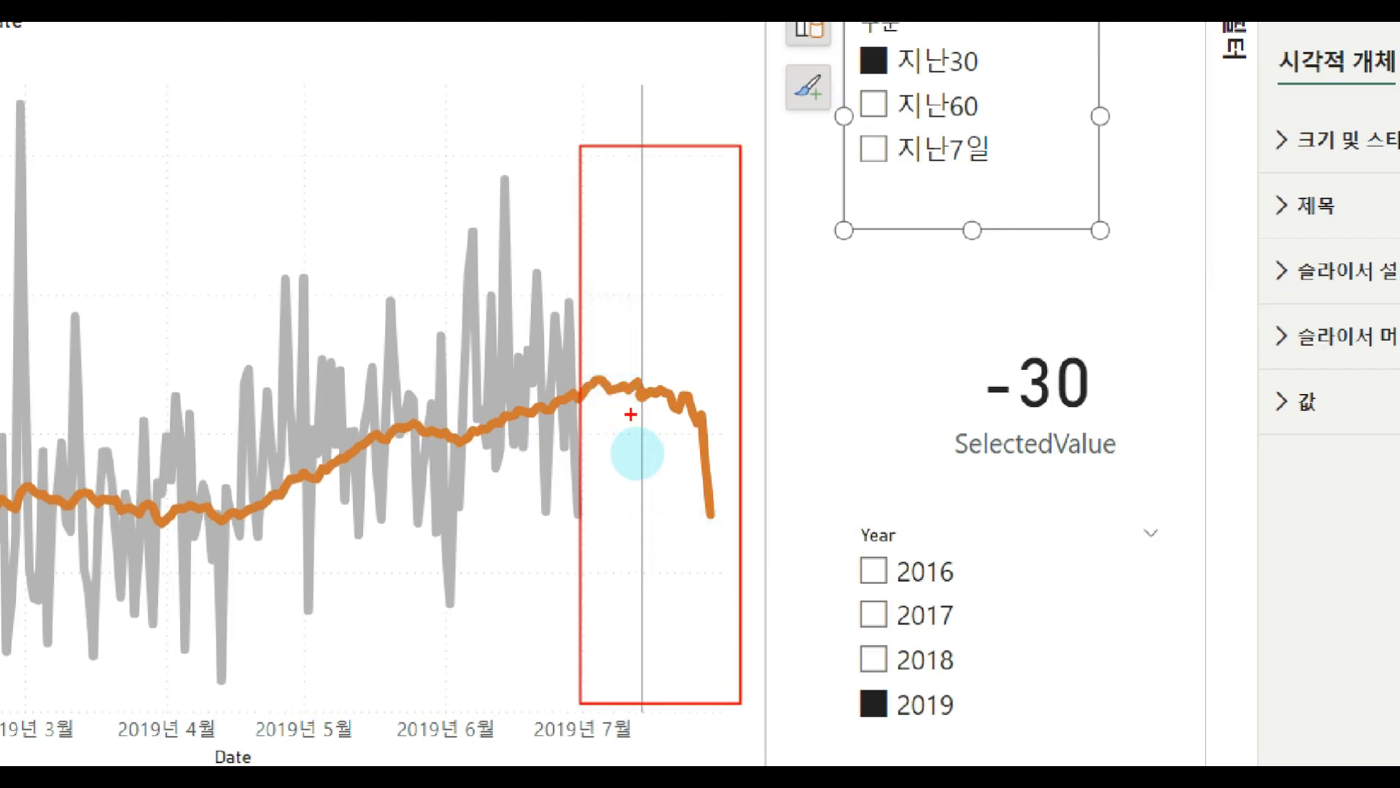
{"action": "left_click_drag", "start_coordinate": [848, 39], "coordinate": [953, 73]}
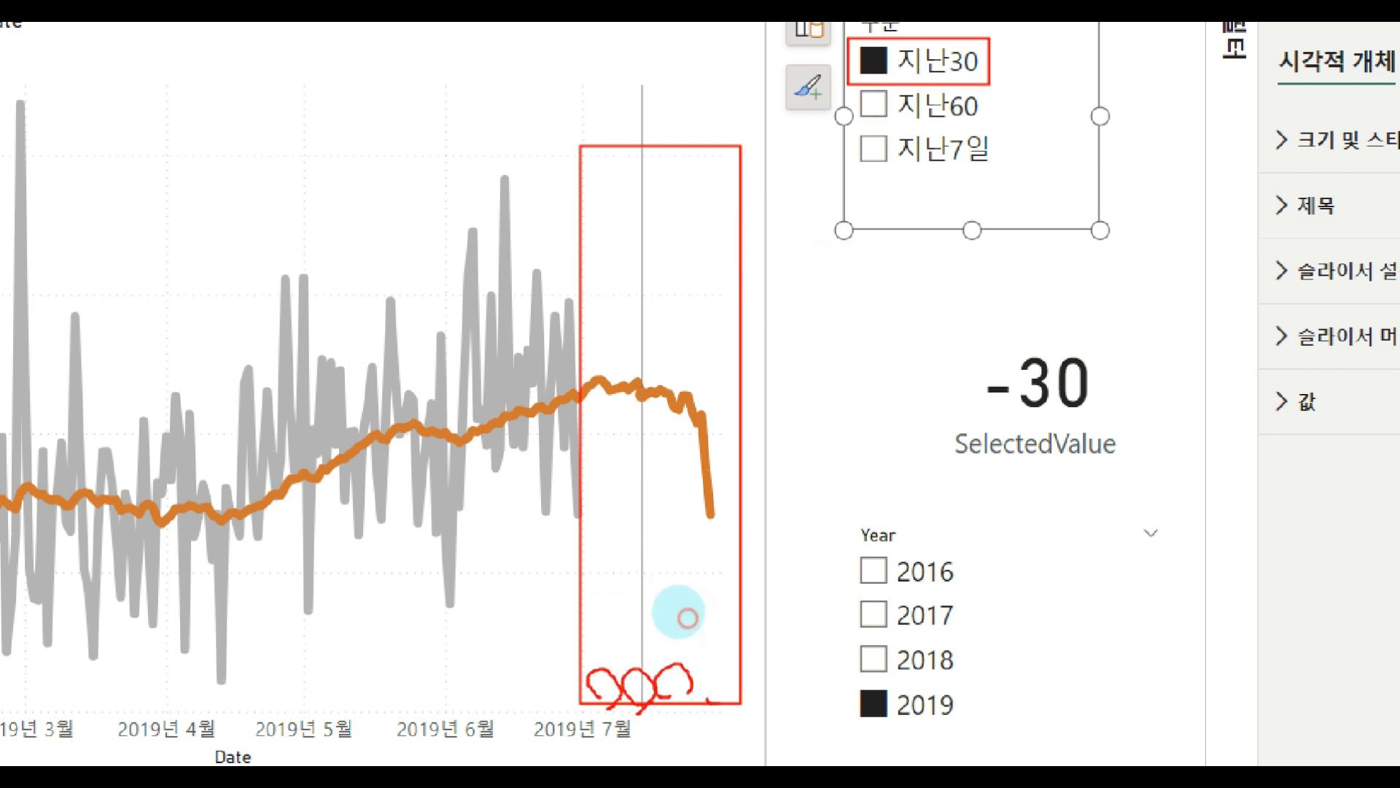
{"action": "mouse_move", "coordinate": [625, 443]}
{"action": "left_mouse_down"}
{"action": "mouse_move", "coordinate": [722, 468]}
{"action": "mouse_move", "coordinate": [639, 460]}
{"action": "left_mouse_up"}
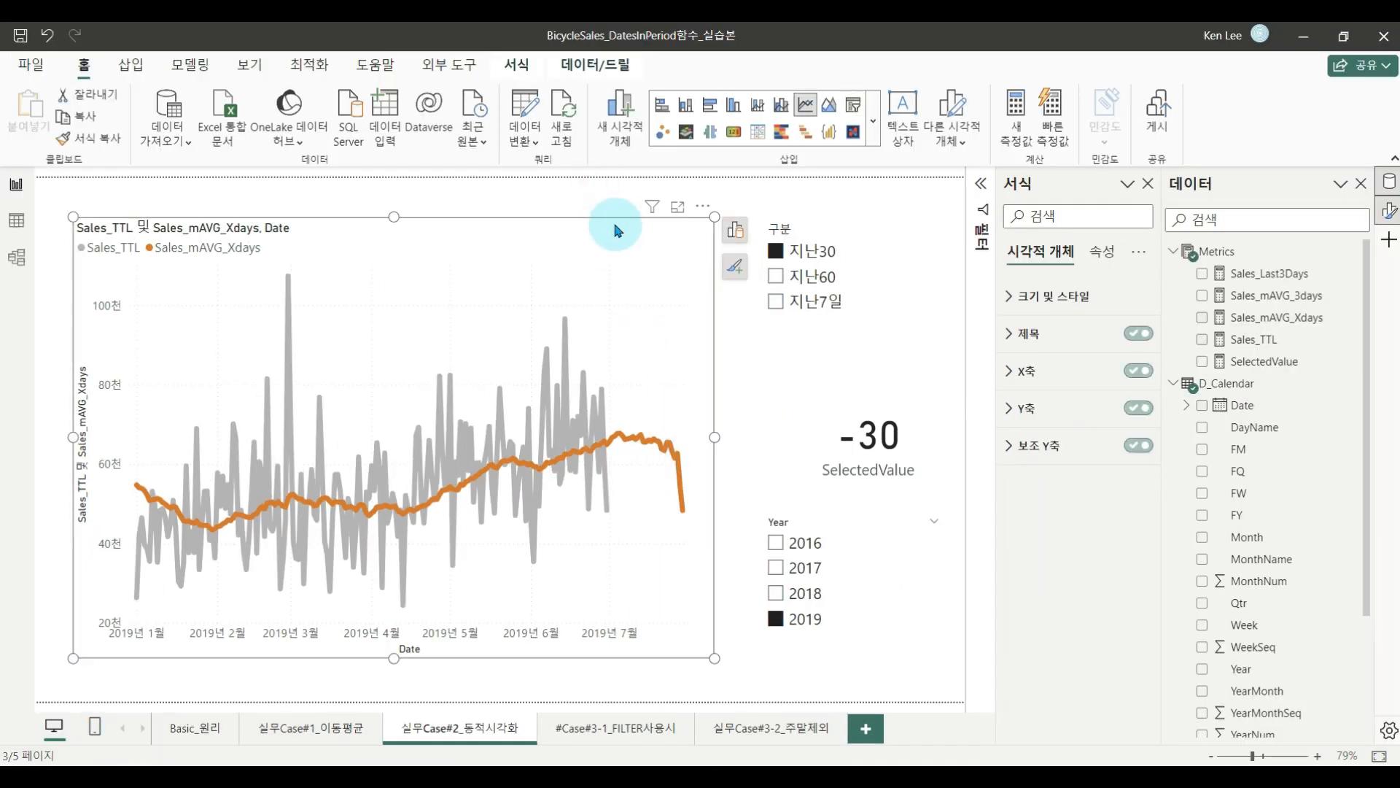
Filter the line chart to dates where Sales_TTL is not blank (공백이 아님).
{"action": "left_click", "coordinate": [981, 186]}
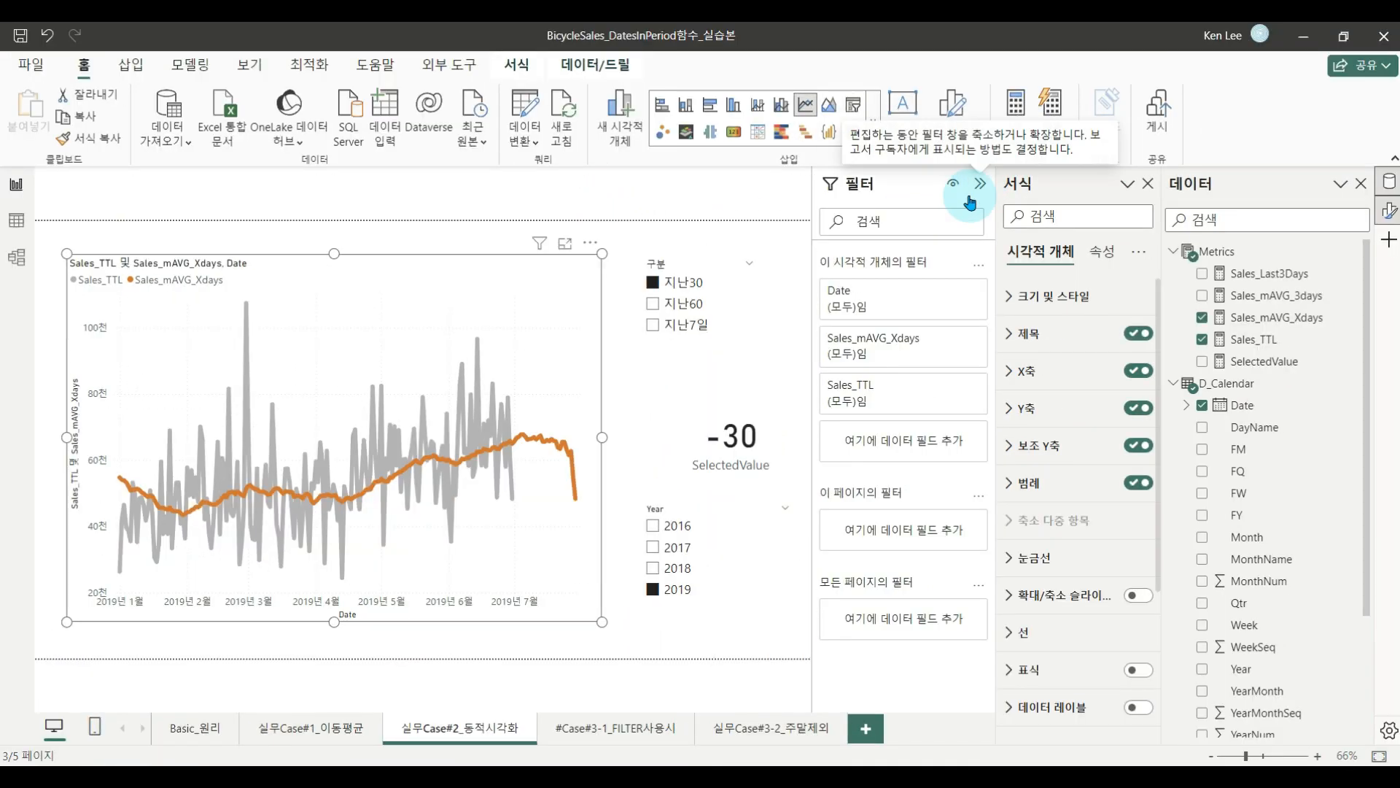
{"action": "left_click", "coordinate": [951, 385]}
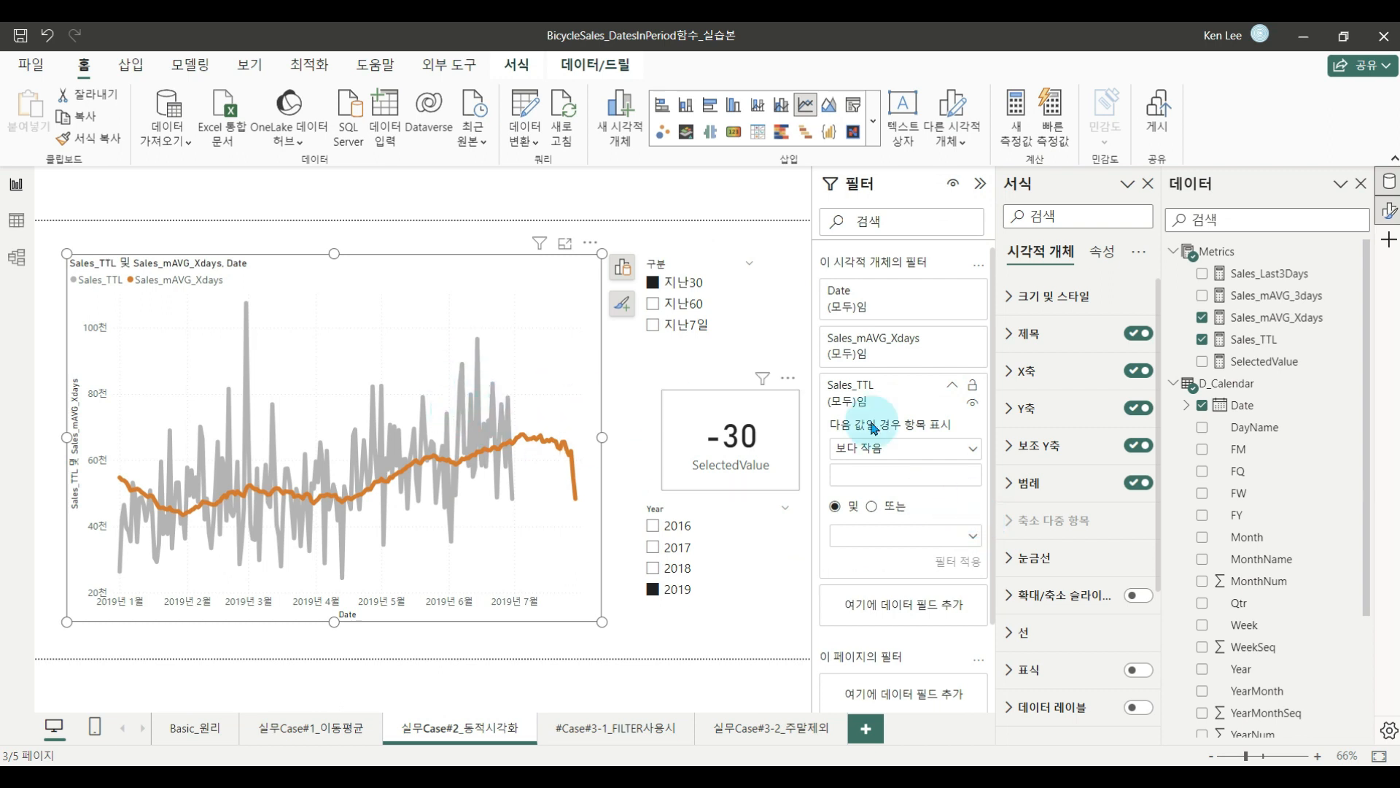
{"action": "left_click", "coordinate": [962, 456]}
{"action": "left_click", "coordinate": [888, 628]}
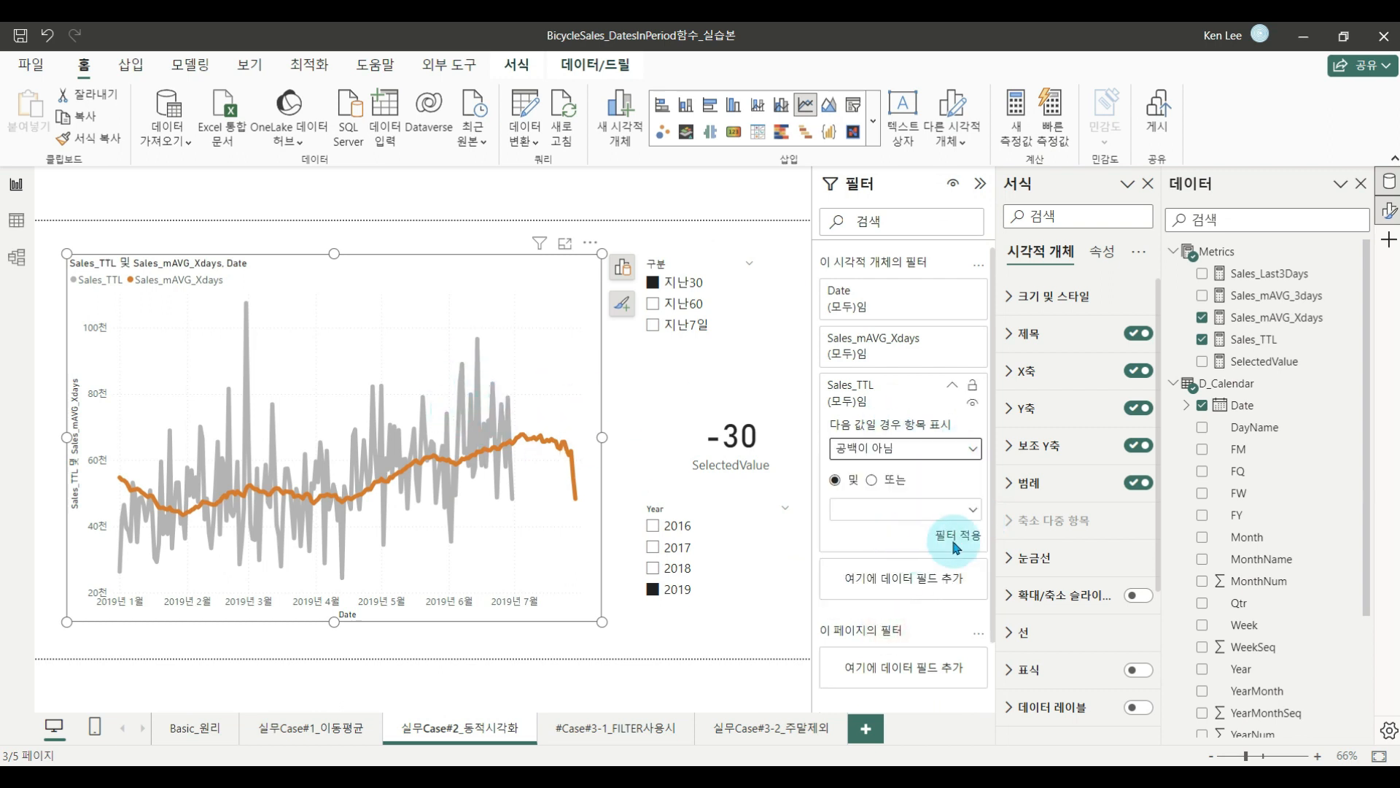
{"action": "left_click", "coordinate": [958, 540]}
{"action": "left_click", "coordinate": [980, 187]}
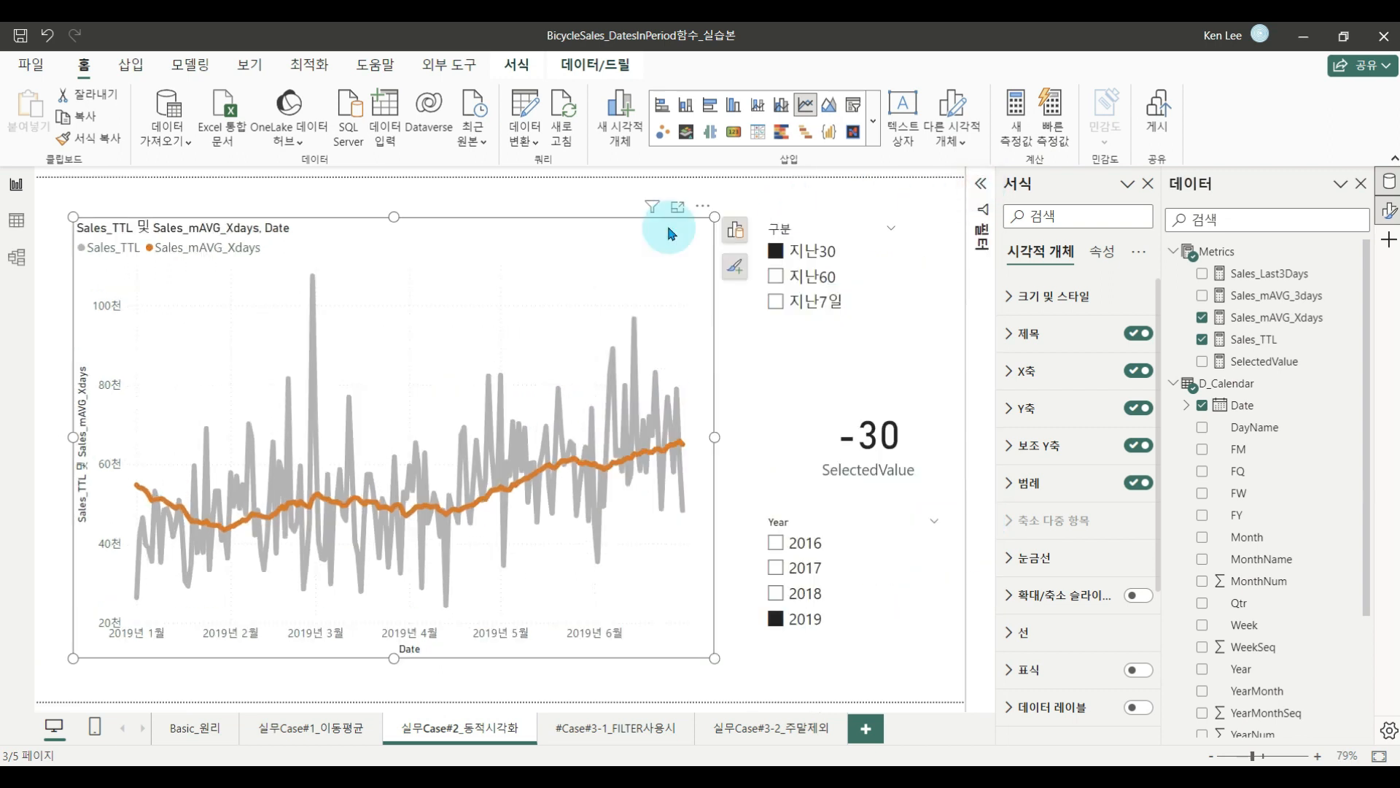
{"action": "left_click", "coordinate": [614, 207]}
Switch the 구분 slicer to 지난60 and 지난7일 to check the filtered line chart.
{"action": "left_click", "coordinate": [804, 280]}
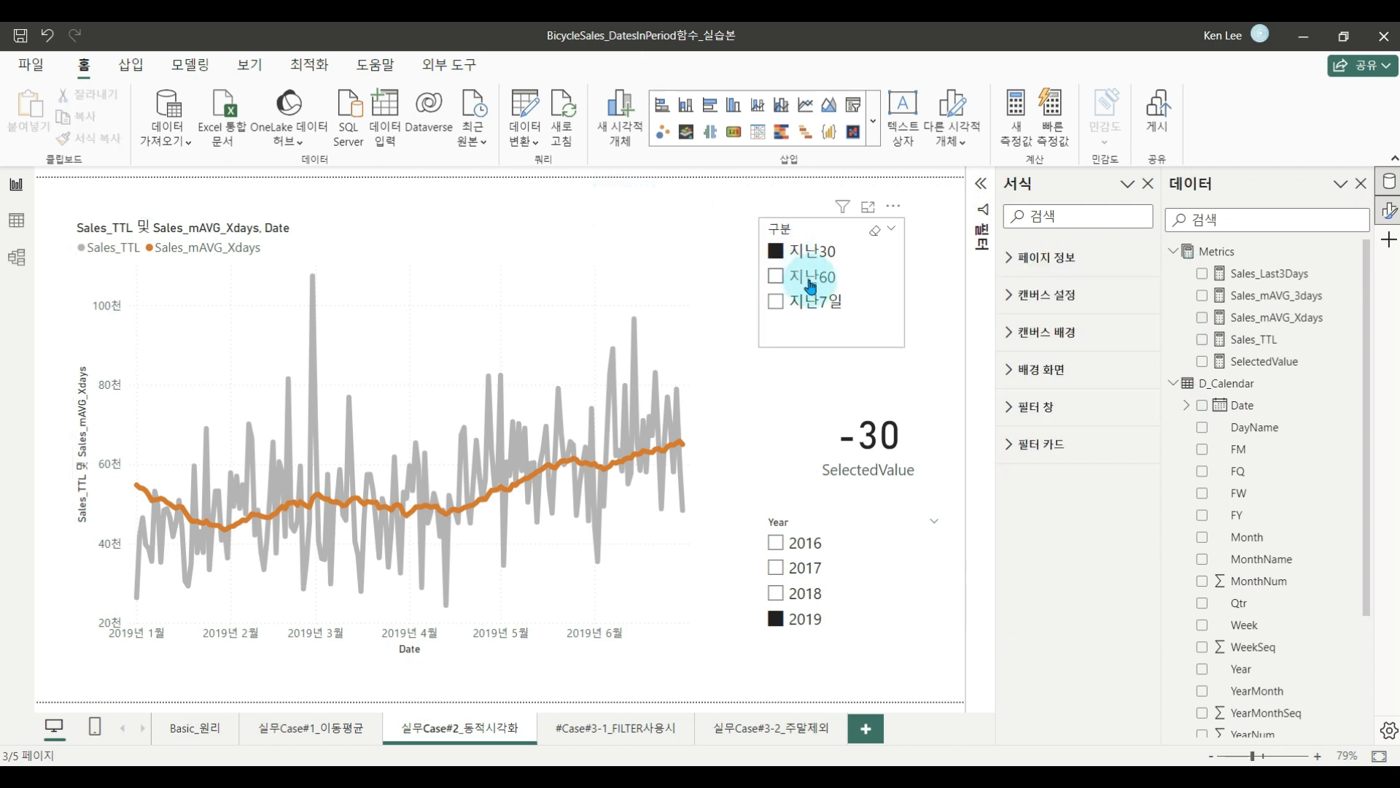
{"action": "left_click", "coordinate": [812, 309]}
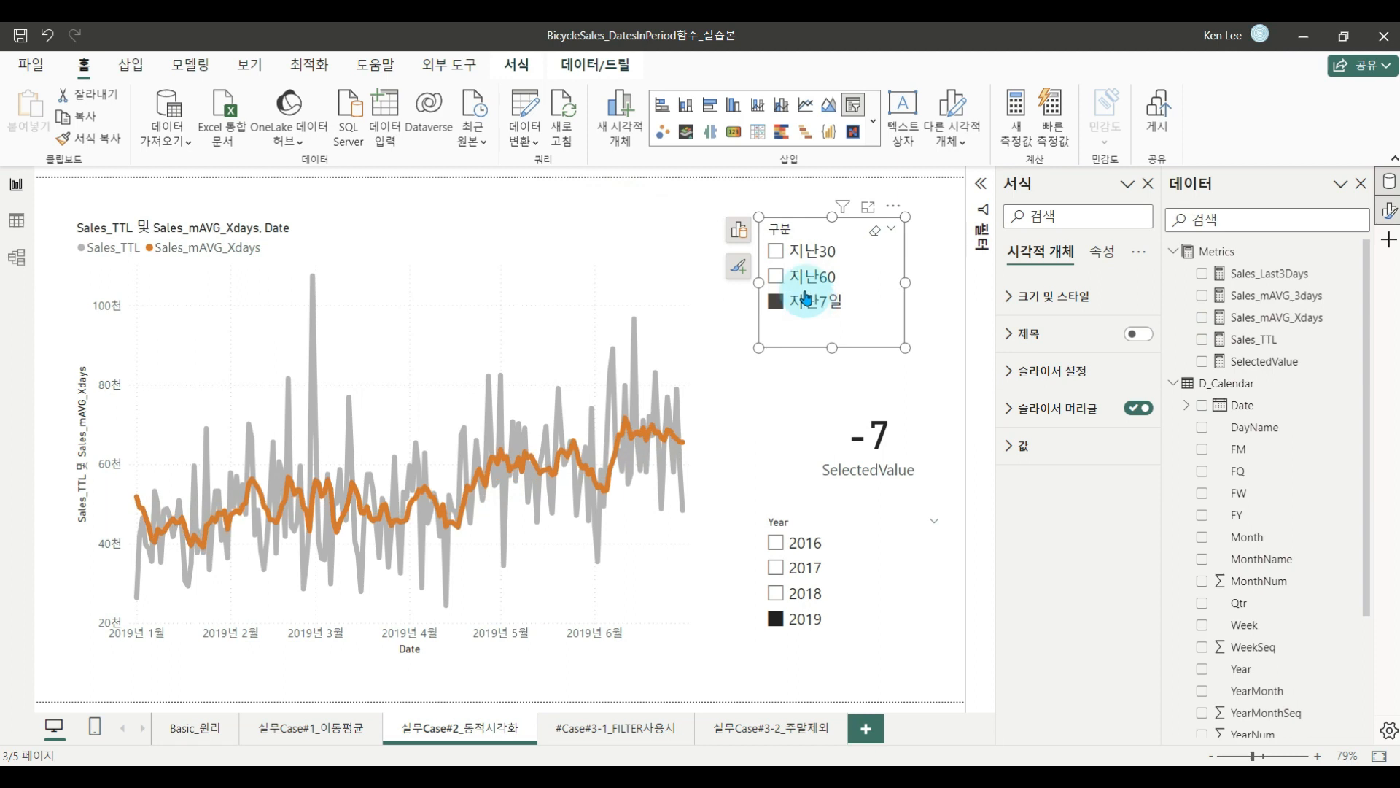
{"action": "left_click", "coordinate": [676, 207]}
{"action": "left_click", "coordinate": [123, 203]}
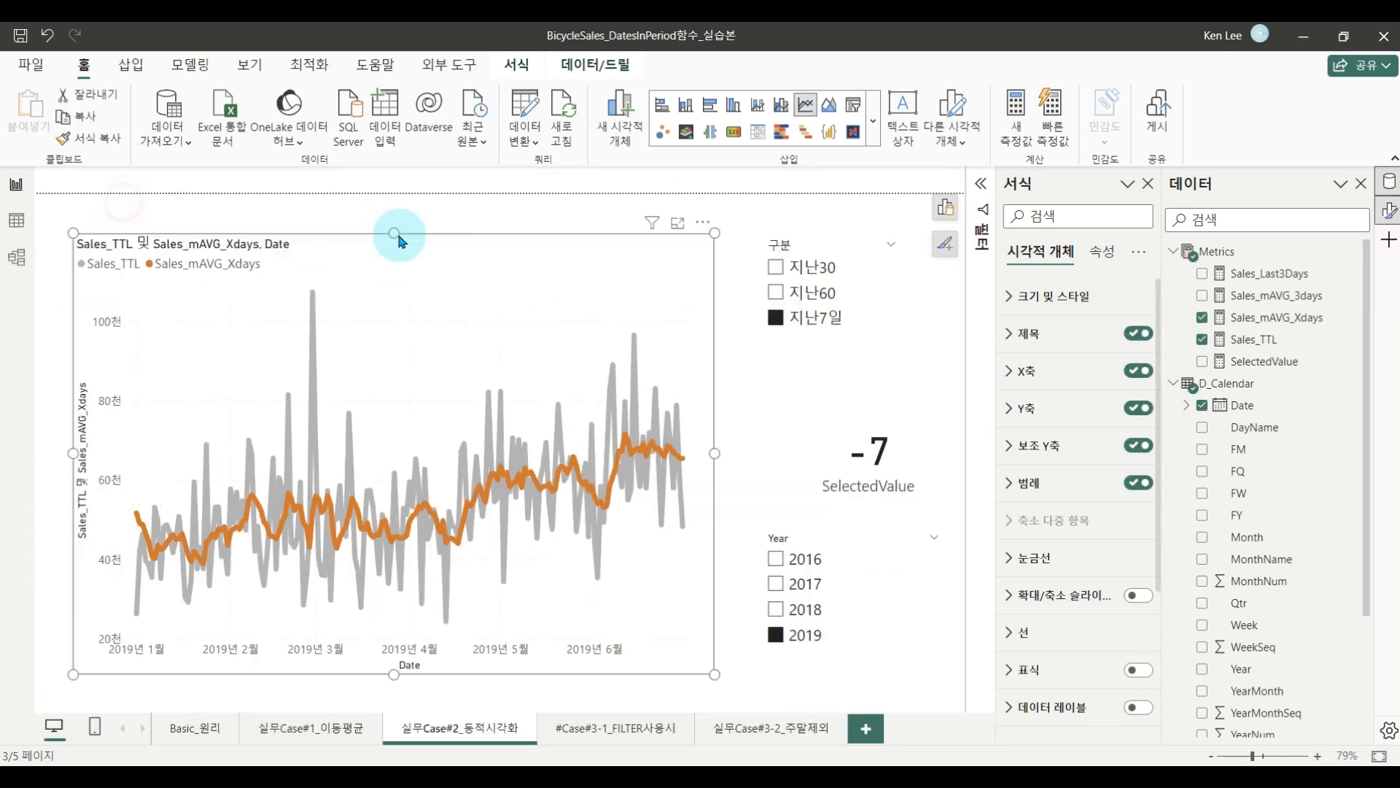
{"action": "left_click", "coordinate": [498, 206]}
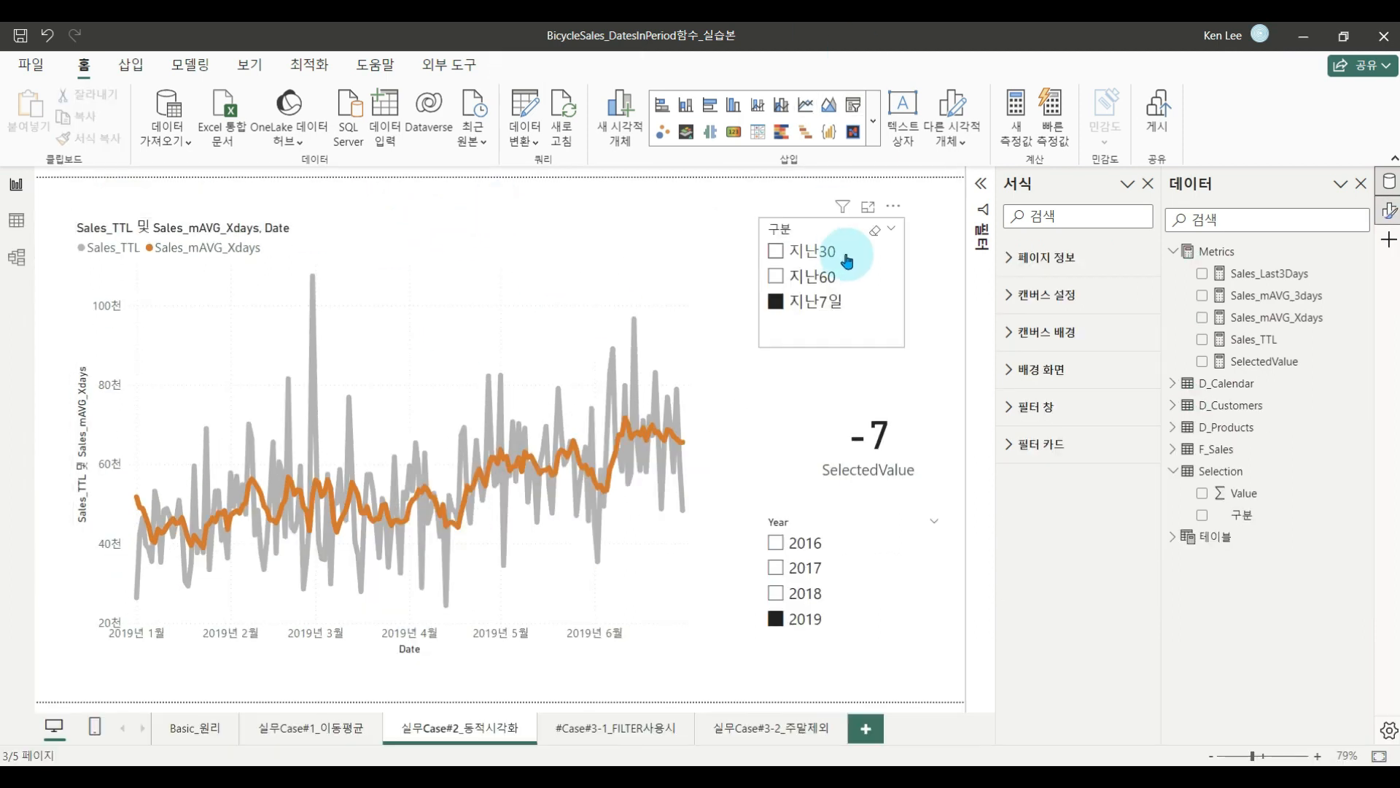
Reduce the line chart's height from its upper edge and move the 구분 slicer into the space above it.
{"action": "left_click", "coordinate": [711, 218]}
{"action": "left_click_drag", "start_coordinate": [711, 218], "coordinate": [699, 317]}
{"action": "left_click", "coordinate": [848, 321]}
{"action": "left_click_drag", "start_coordinate": [866, 339], "coordinate": [561, 332]}
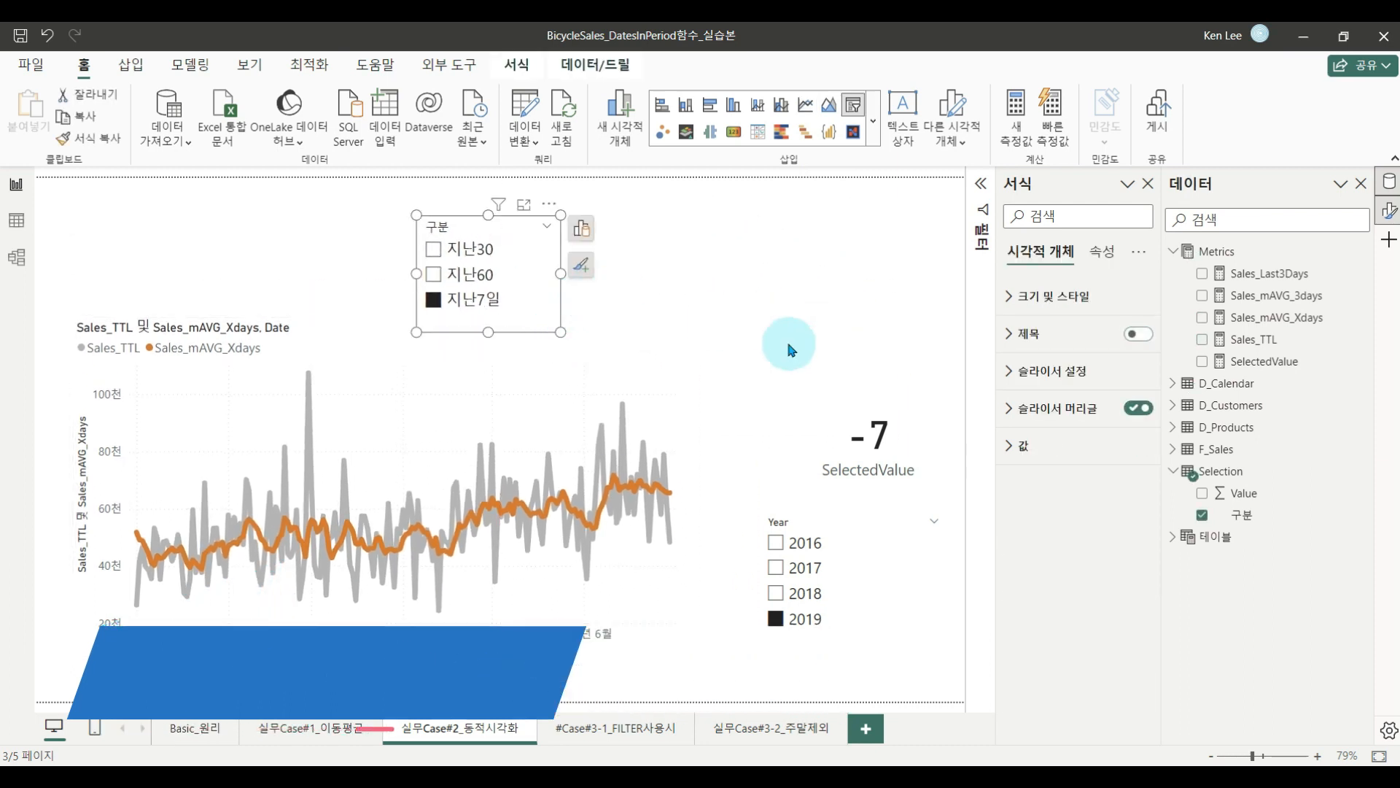
Change the 구분 slicer's style to tiles (타일), then resize and reposition it as one horizontal row above the chart.
{"action": "left_click", "coordinate": [1007, 368]}
{"action": "left_click", "coordinate": [1092, 467]}
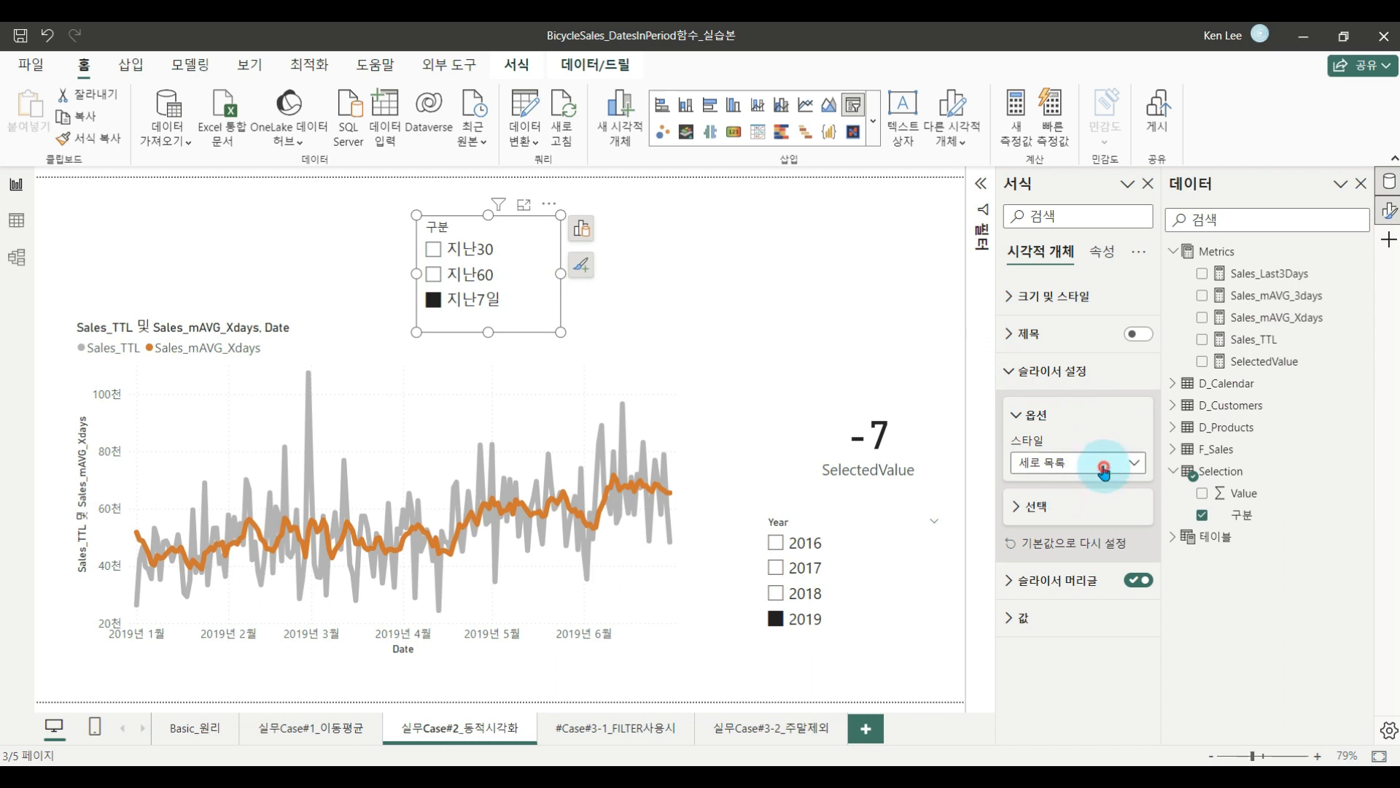
{"action": "left_click", "coordinate": [1054, 504]}
{"action": "left_click_drag", "start_coordinate": [560, 334], "coordinate": [658, 288]}
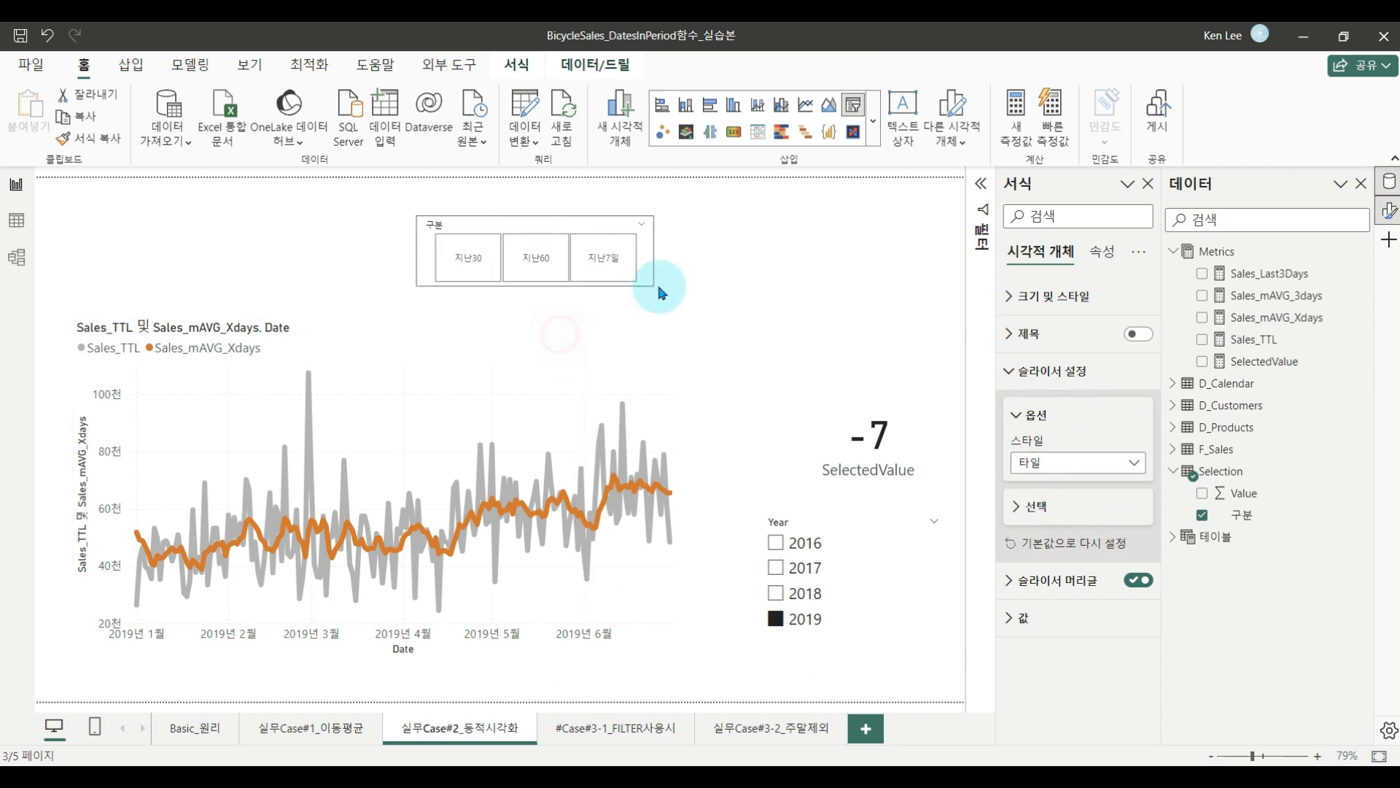
{"action": "left_click_drag", "start_coordinate": [625, 228], "coordinate": [591, 236]}
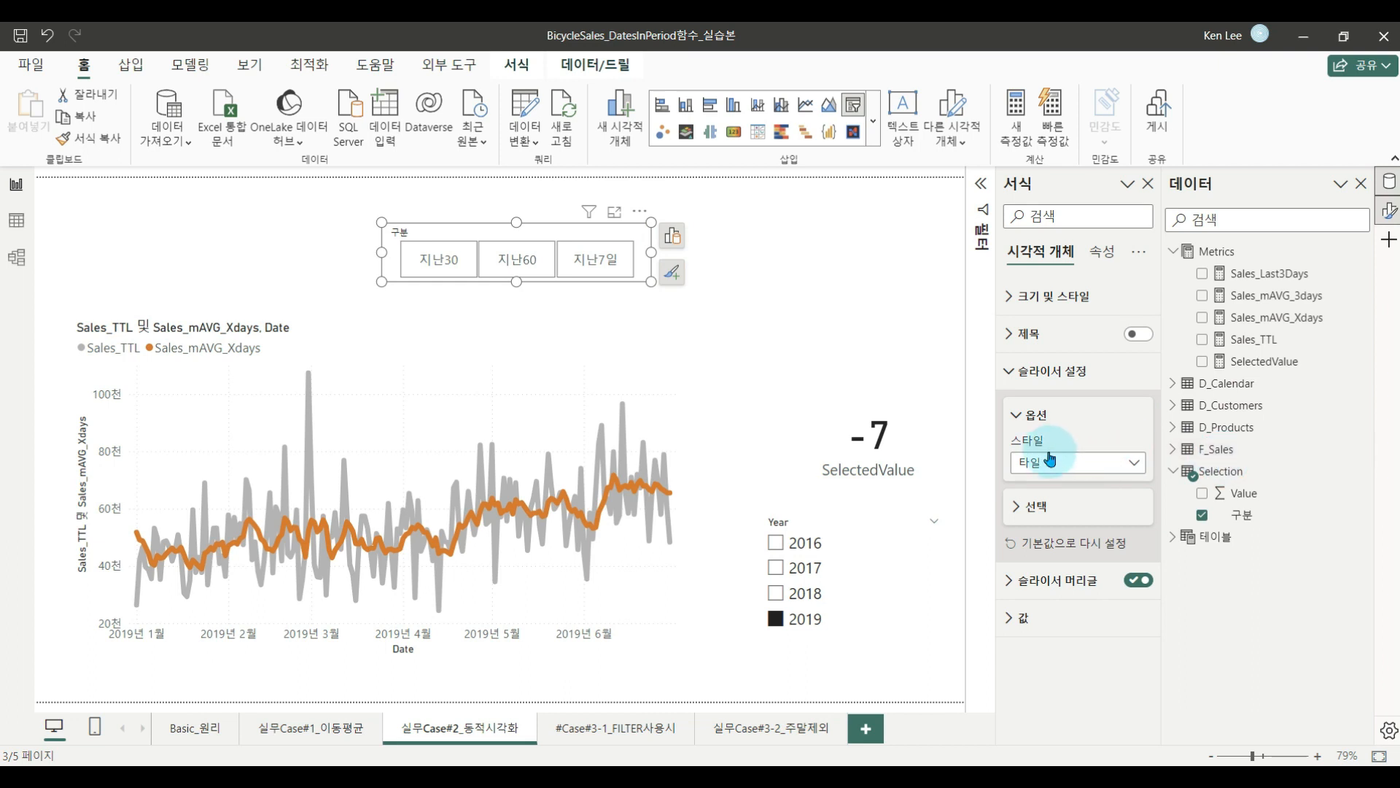
Enable single selection (단일 선택) for the 구분 slicer and try its tiles, leaving 지난30 selected.
{"action": "left_click", "coordinate": [1057, 509]}
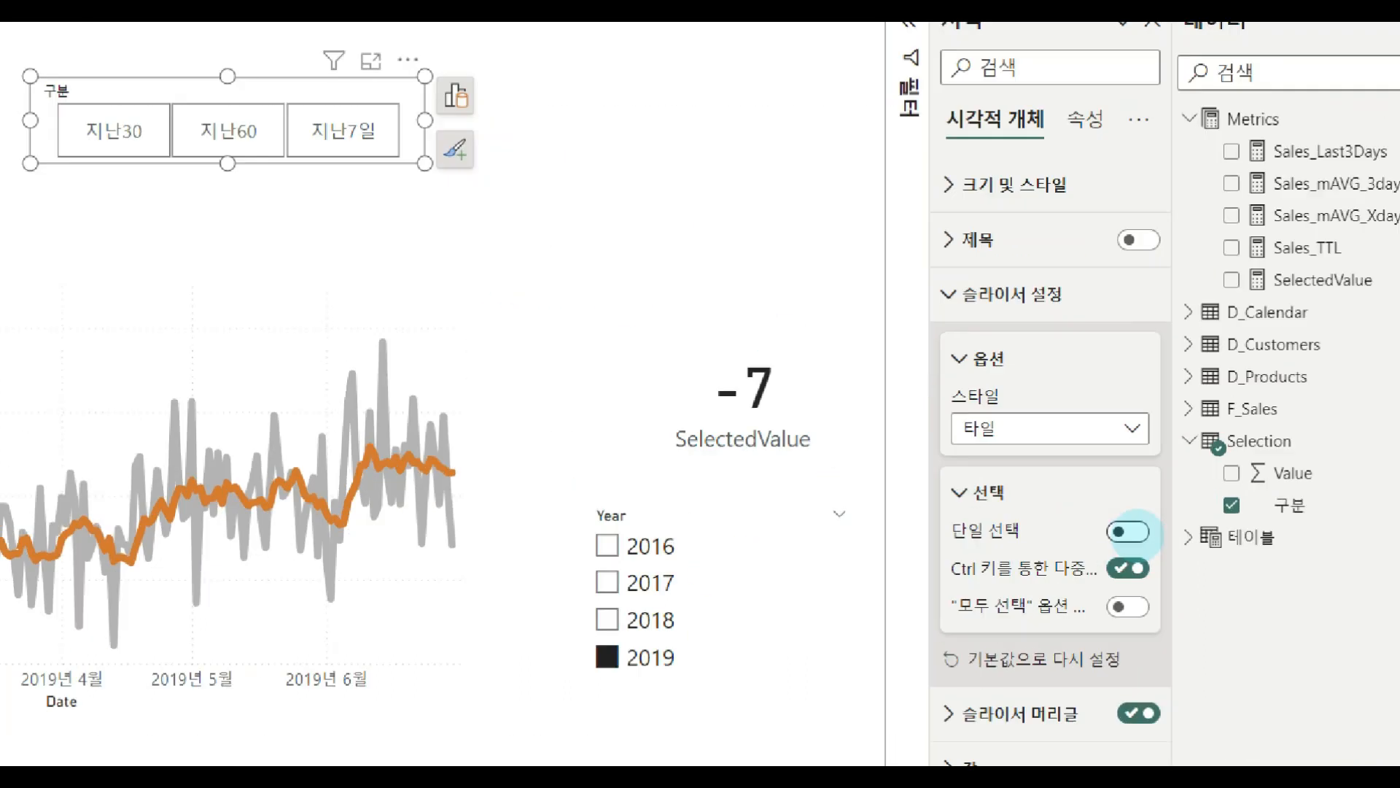
{"action": "left_click", "coordinate": [1132, 535]}
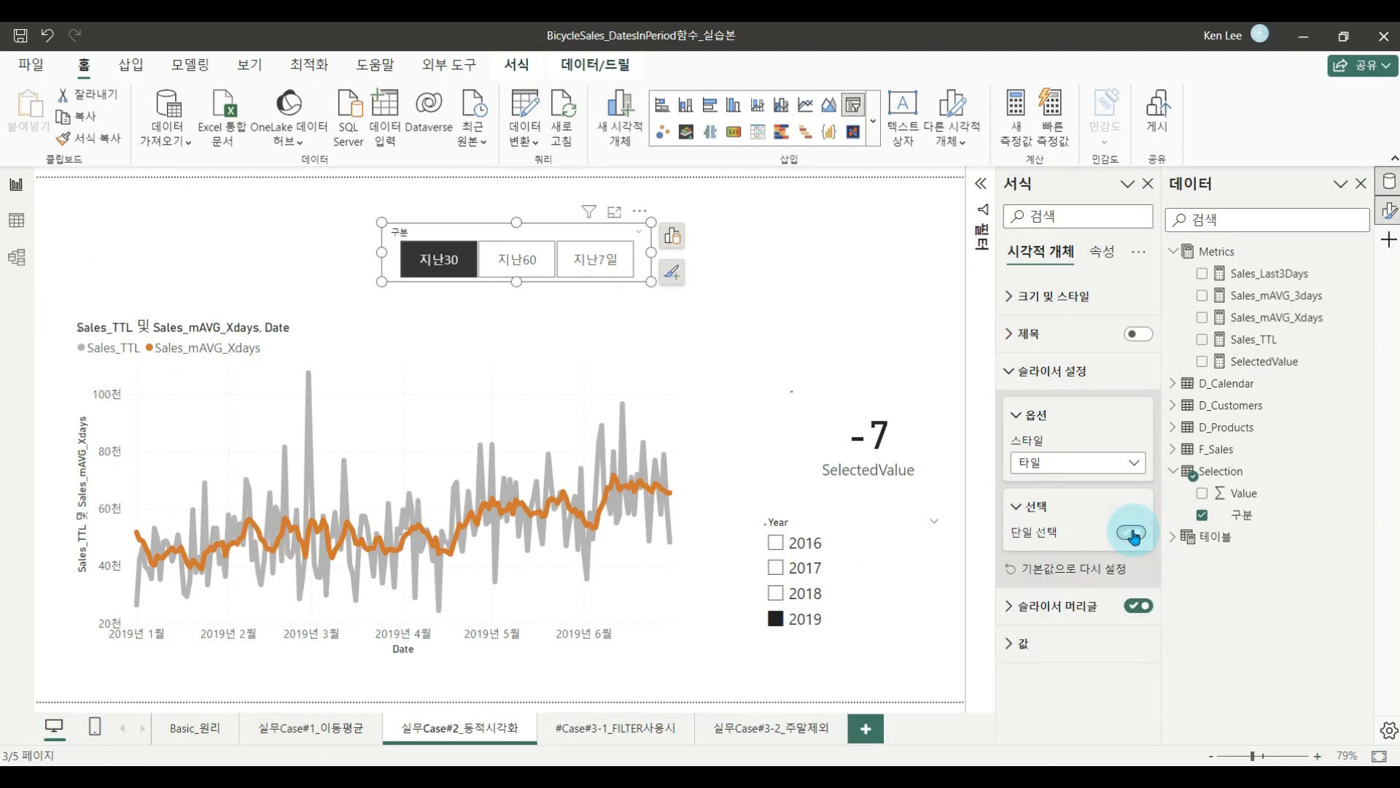
{"action": "left_click", "coordinate": [591, 271]}
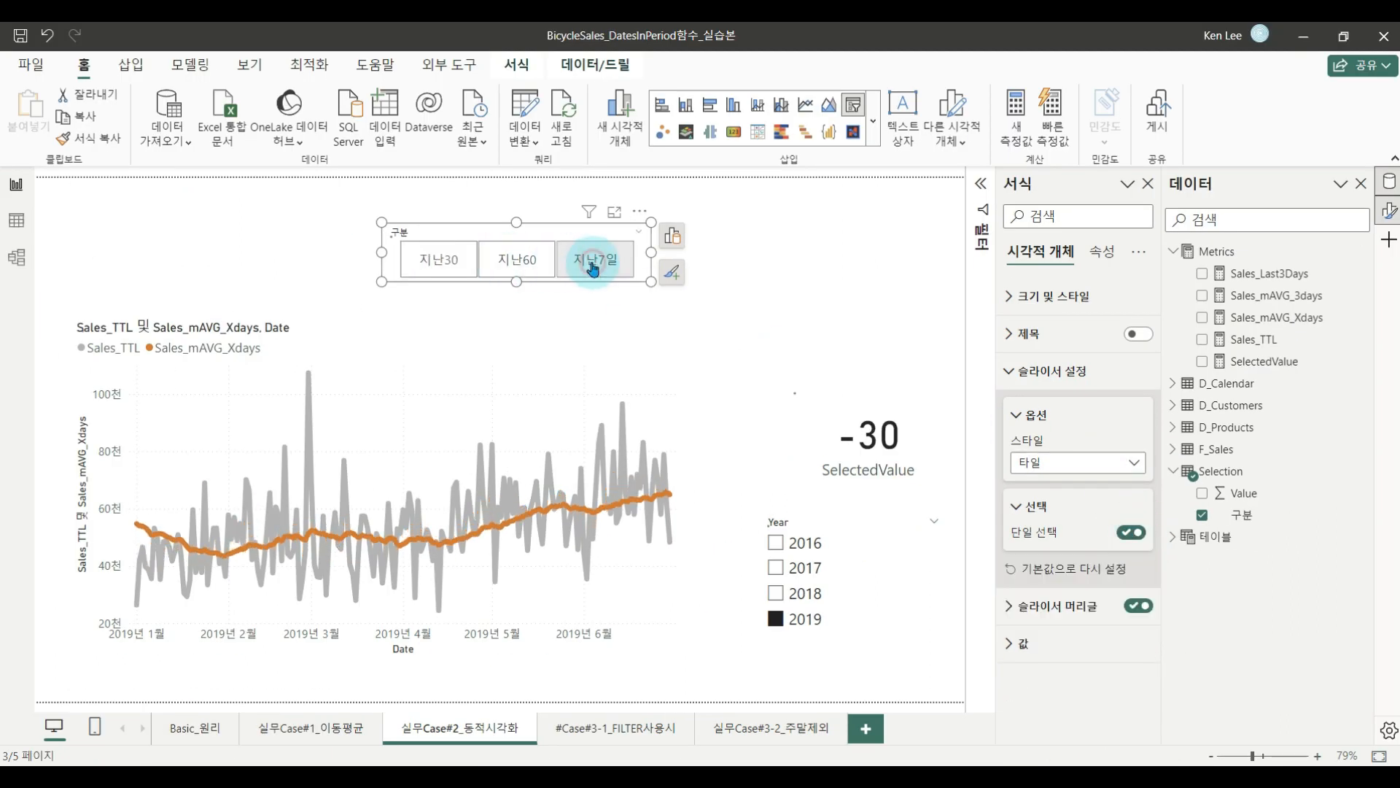
{"action": "left_click", "coordinate": [454, 273]}
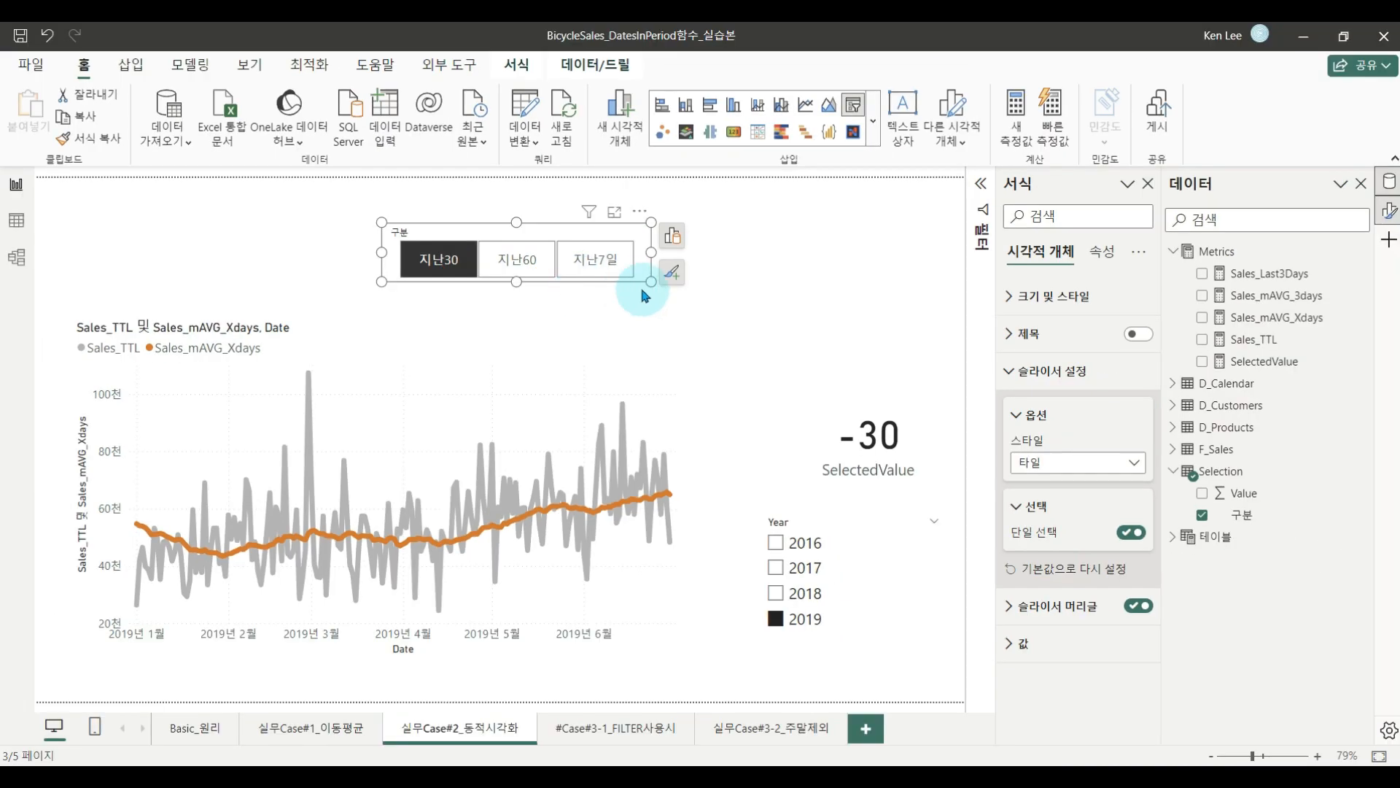
Sort the 구분 column of the Selection table by the Value column.
{"action": "left_click", "coordinate": [1263, 522]}
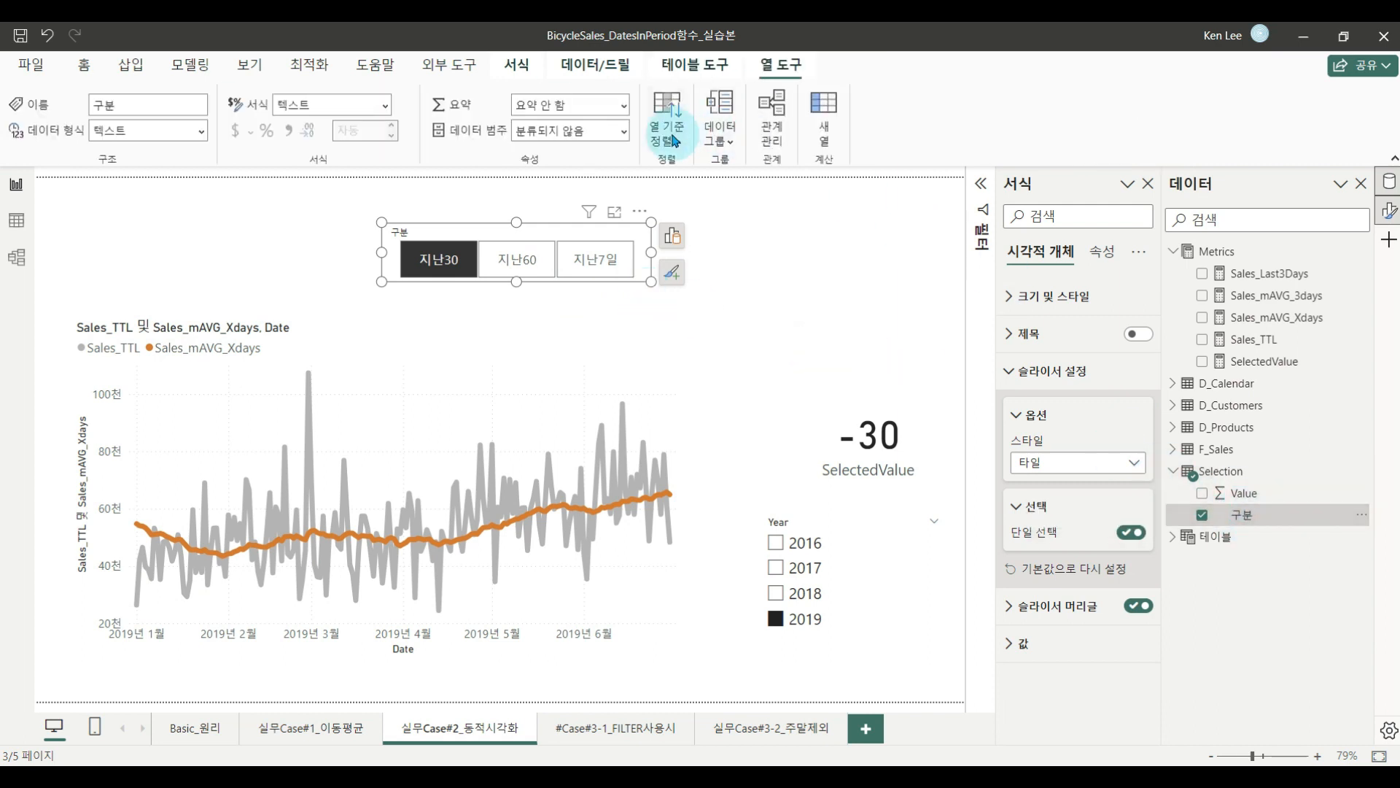
{"action": "left_click", "coordinate": [671, 142]}
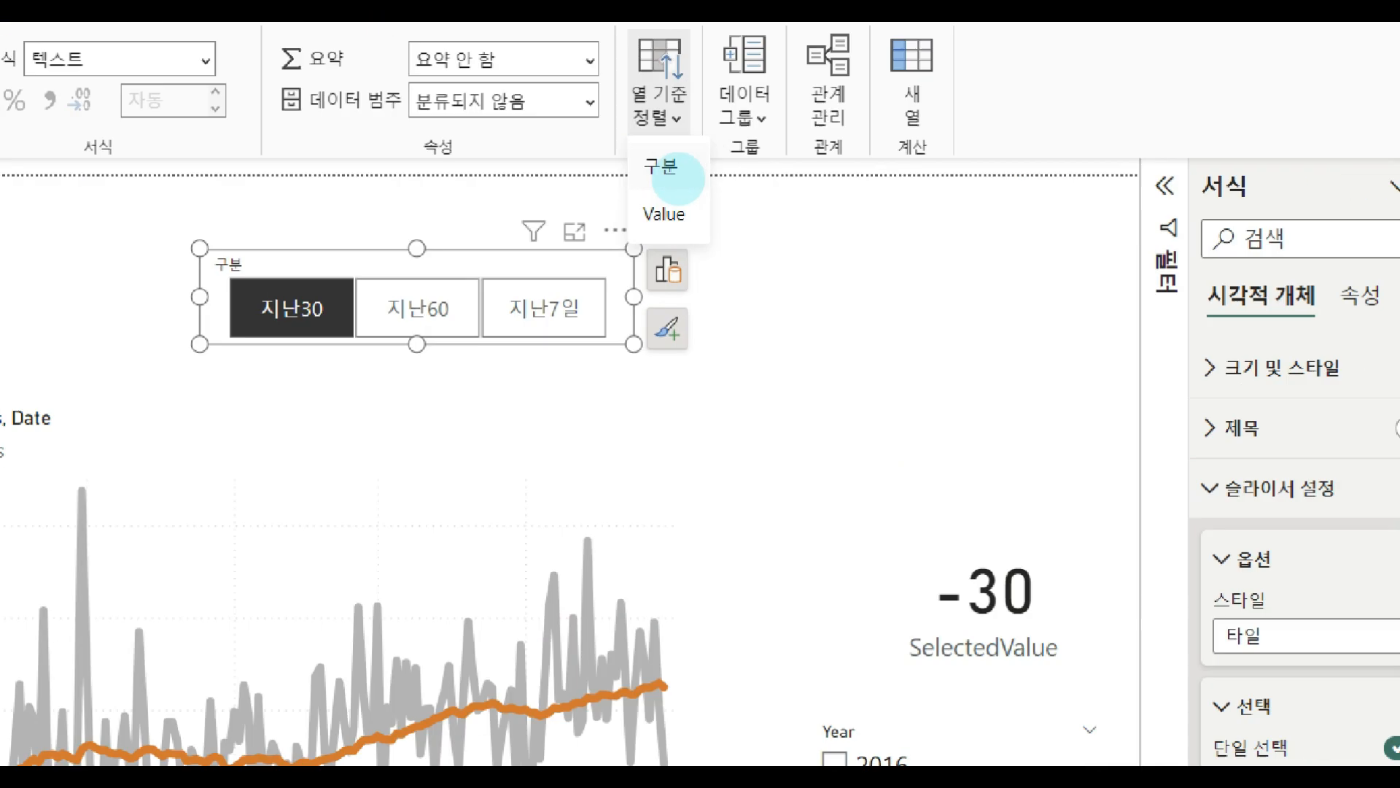
{"action": "left_click", "coordinate": [676, 201]}
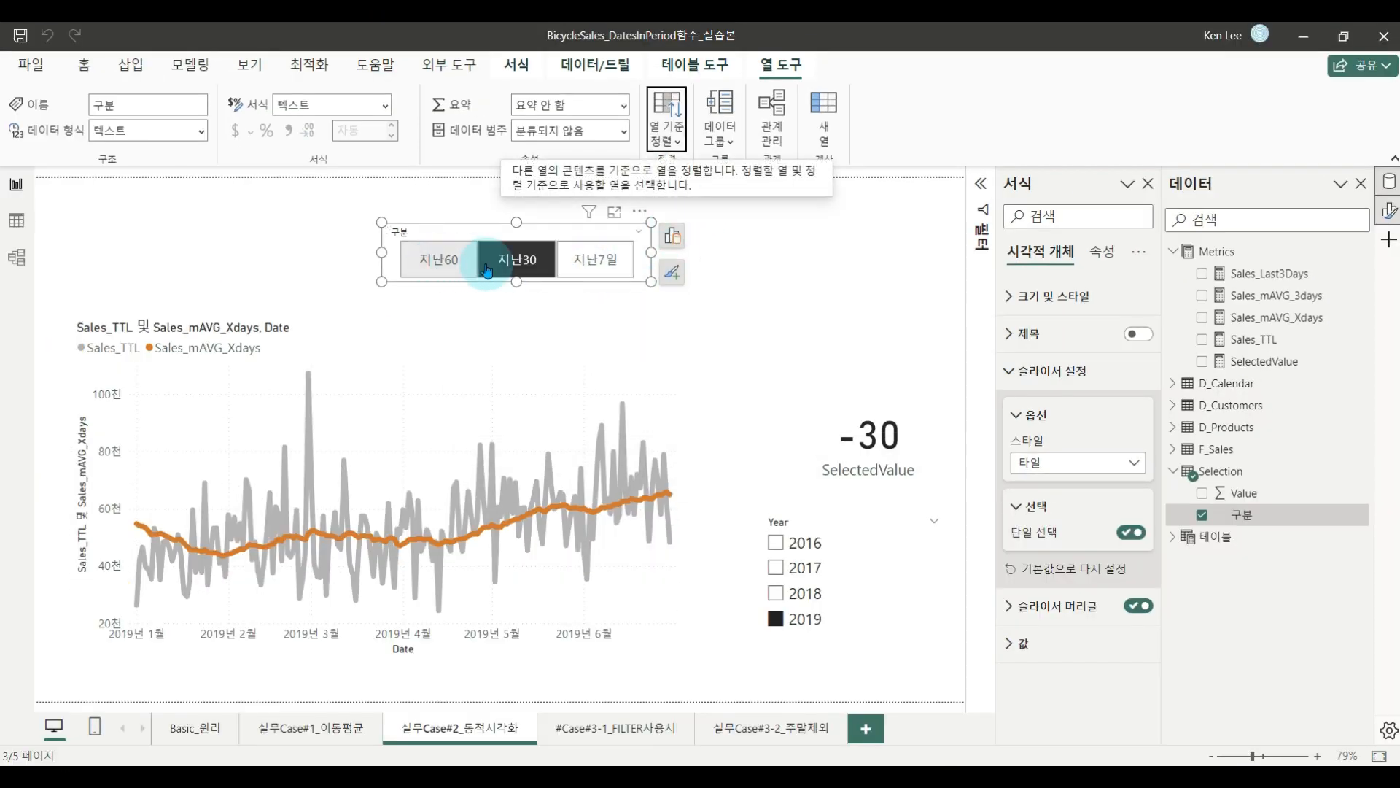
Sort the 구분 slicer's tiles in descending order.
{"action": "left_click", "coordinate": [640, 211]}
{"action": "mouse_move", "coordinate": [743, 348]}
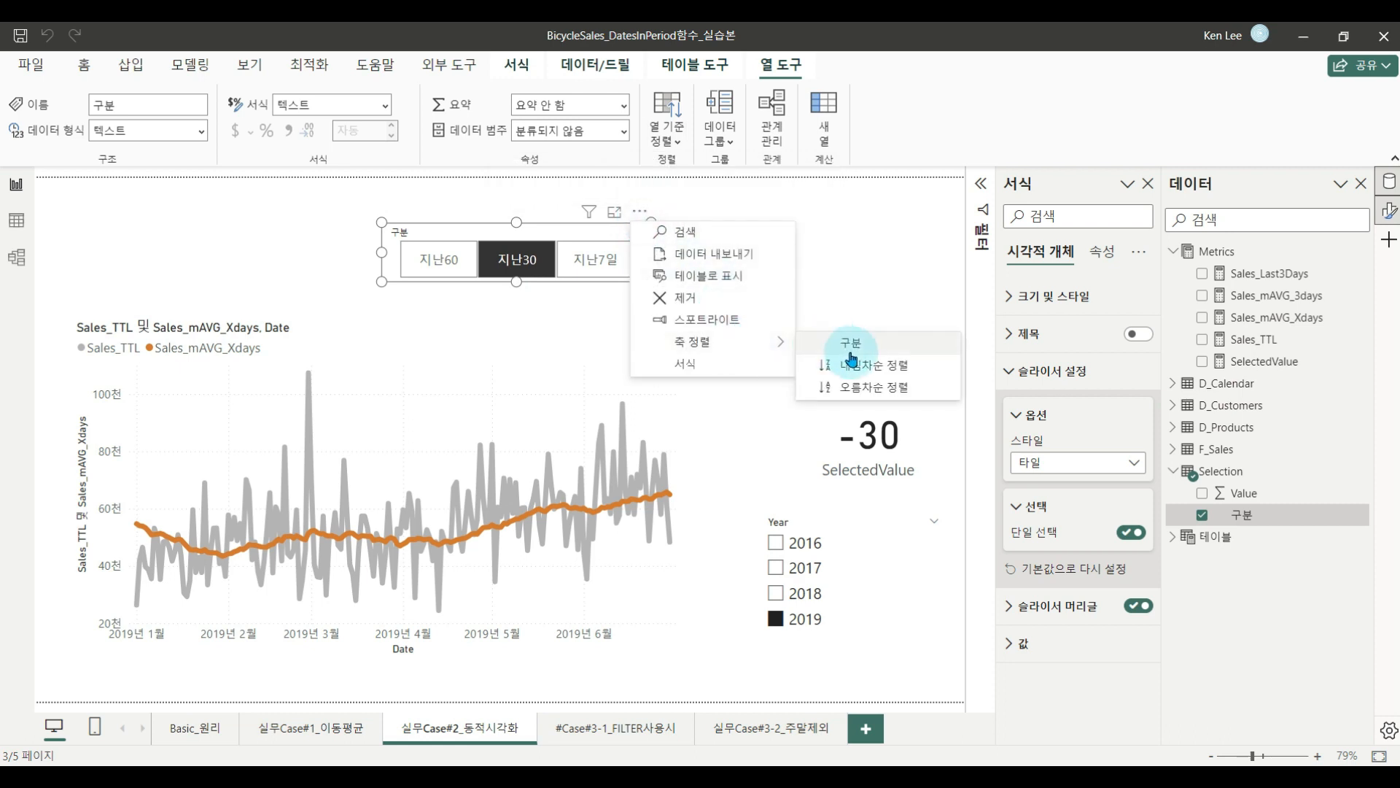
{"action": "left_click", "coordinate": [858, 363]}
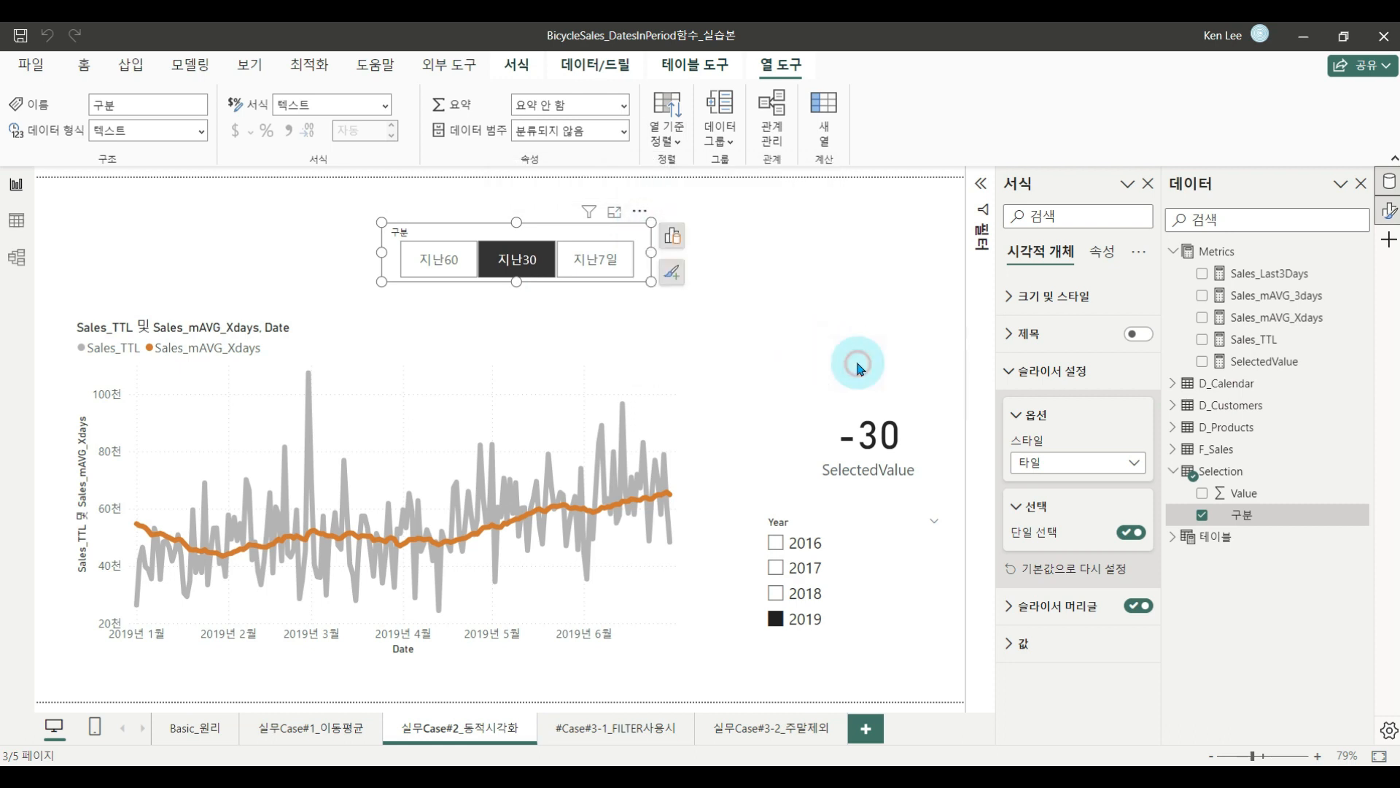
{"action": "left_click", "coordinate": [354, 268]}
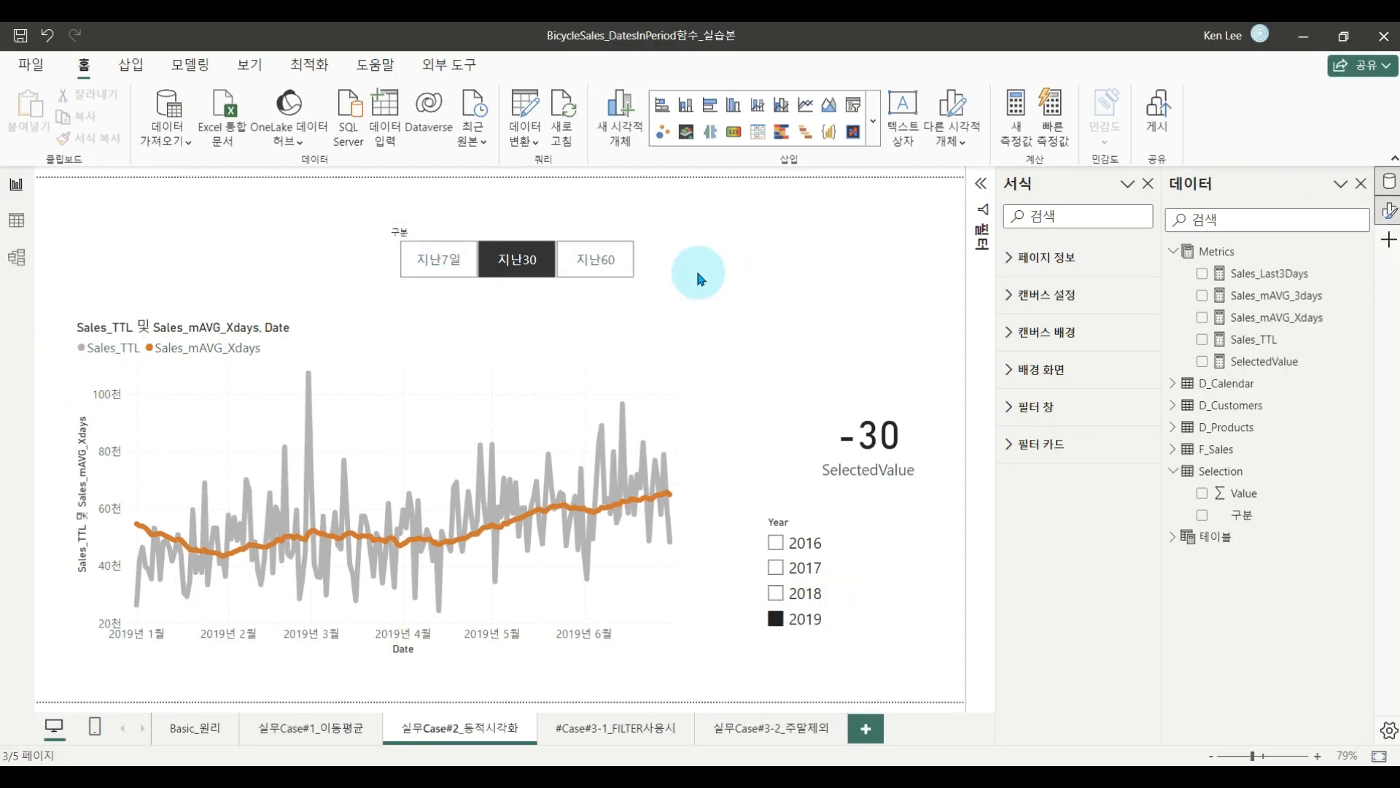
Edit the Selection query's source table so the 구분 entries read 지난30일 and 지난60일, and apply the changes to the report.
{"action": "left_click", "coordinate": [560, 227]}
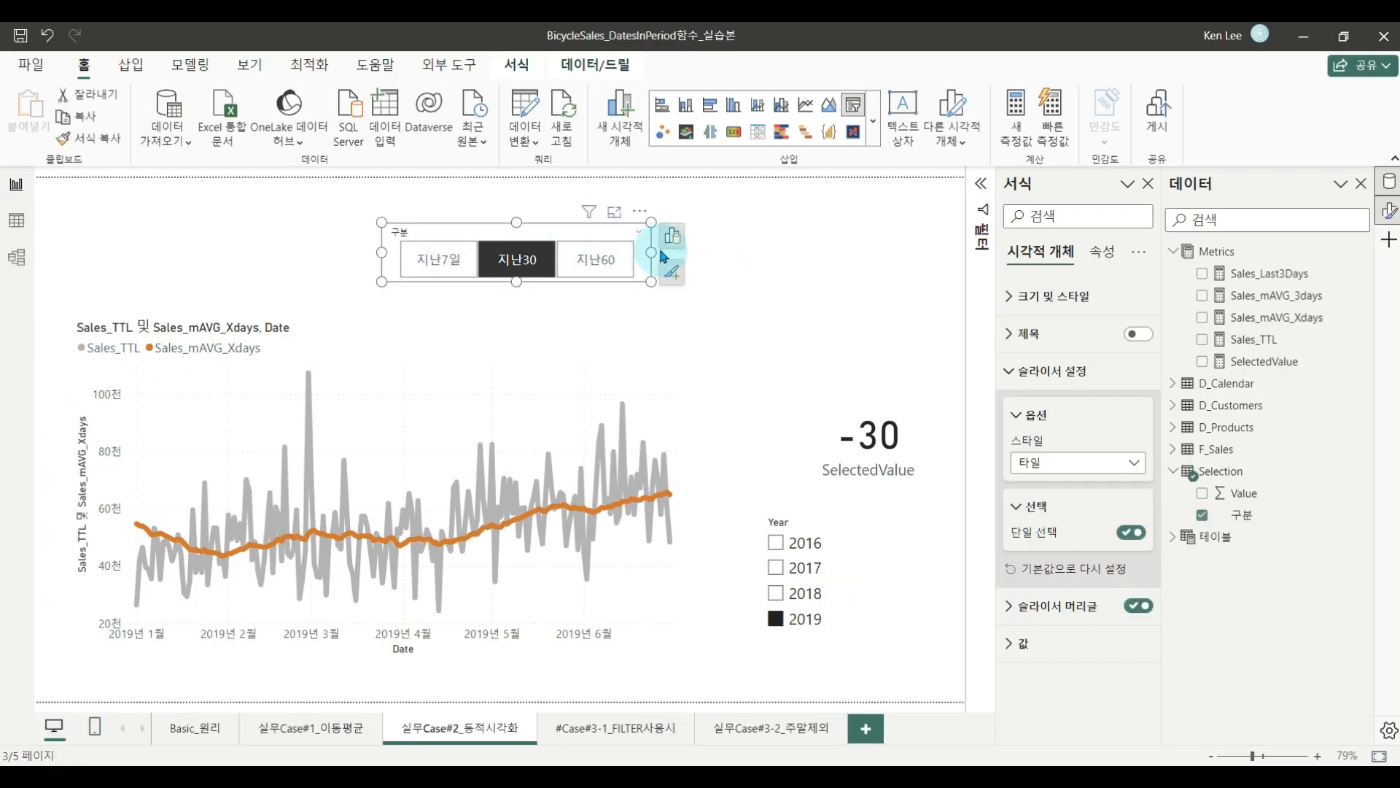
{"action": "right_click", "coordinate": [1233, 470]}
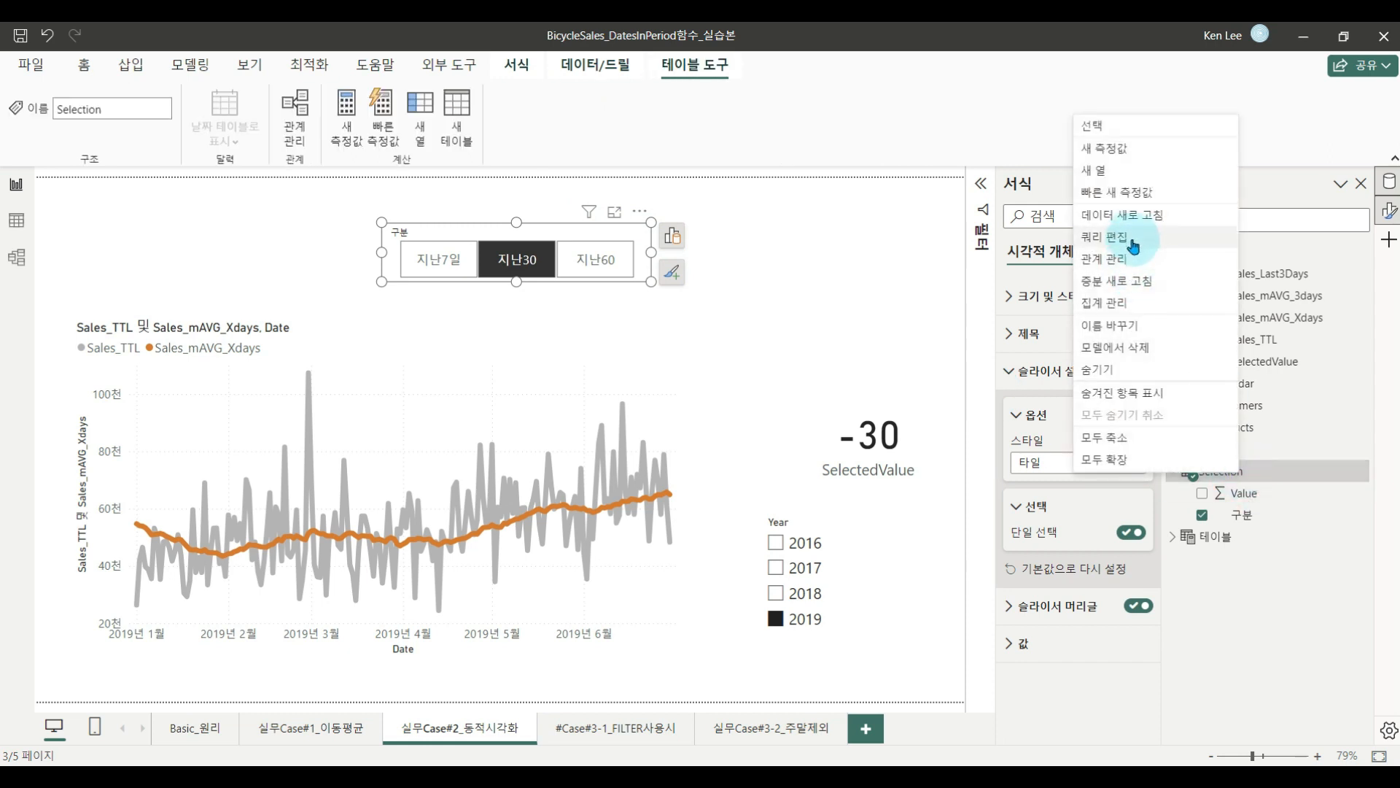
{"action": "left_click", "coordinate": [1131, 236]}
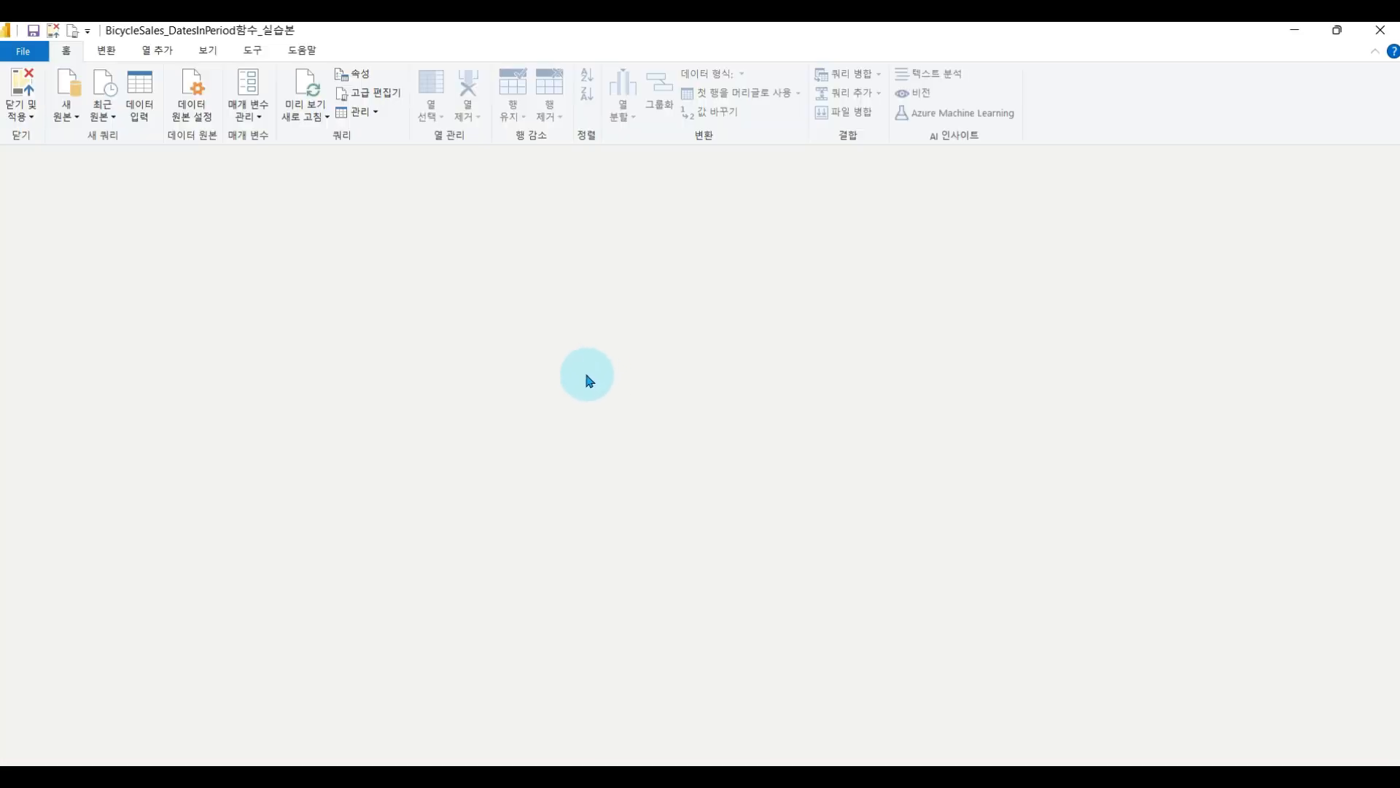
{"action": "left_click", "coordinate": [235, 200]}
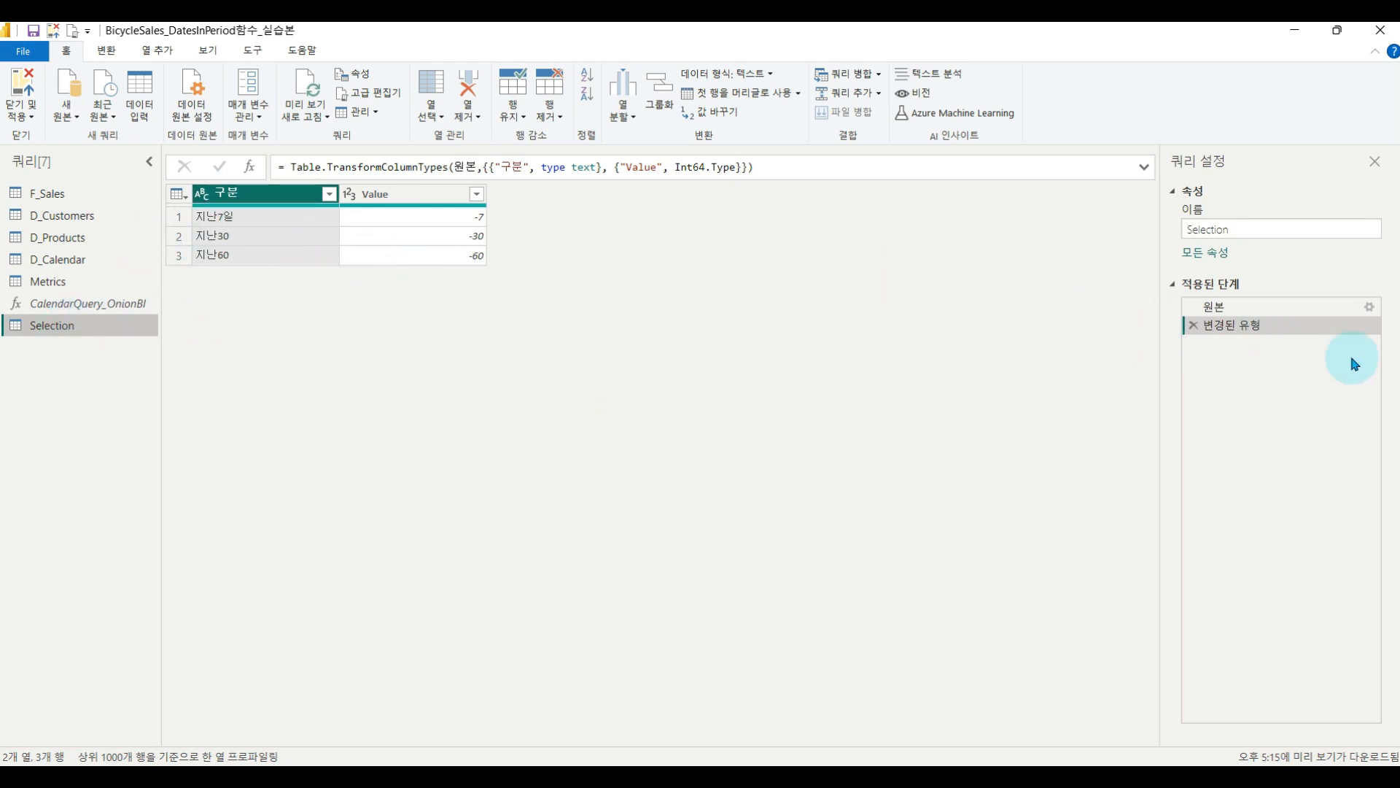
{"action": "left_click", "coordinate": [1371, 312]}
{"action": "left_click", "coordinate": [1372, 312]}
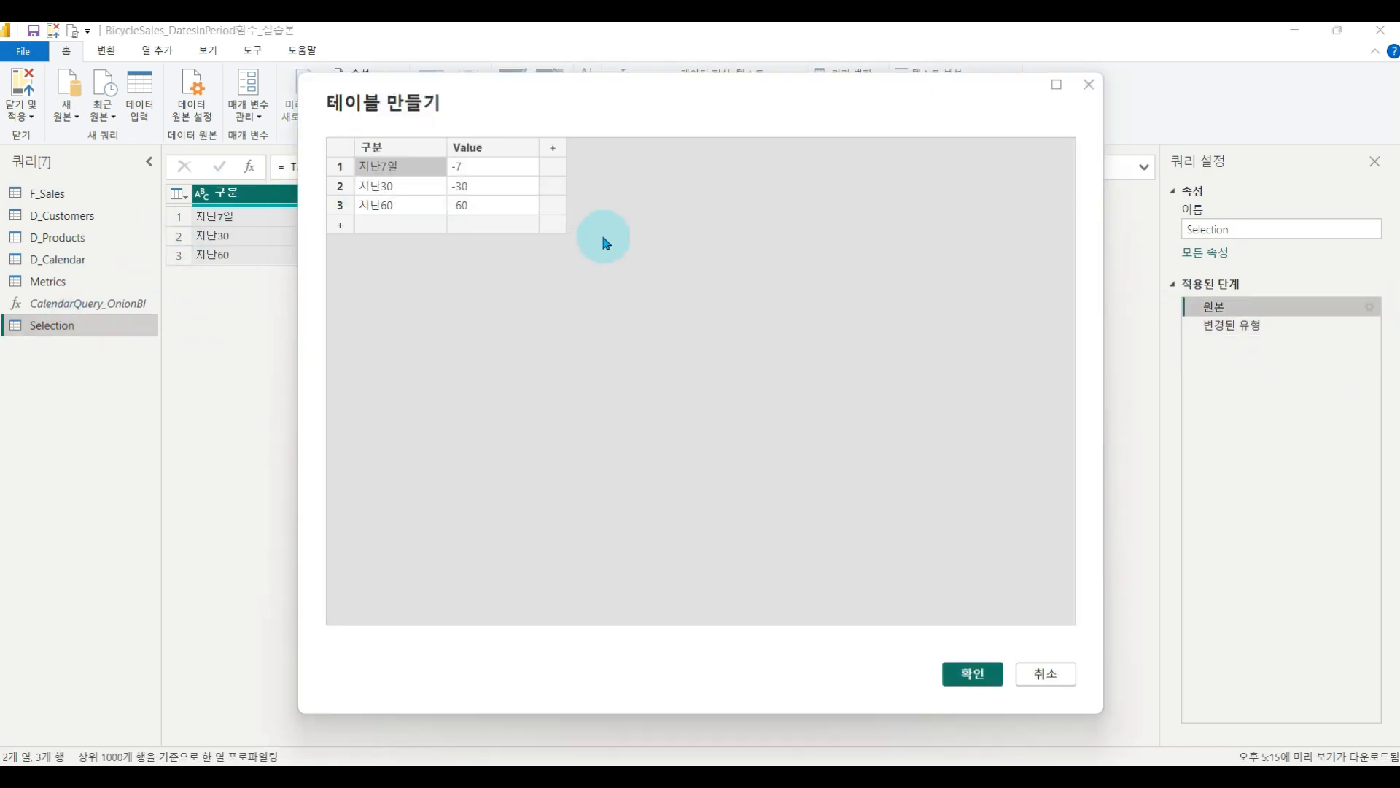
{"action": "double_click", "coordinate": [413, 188]}
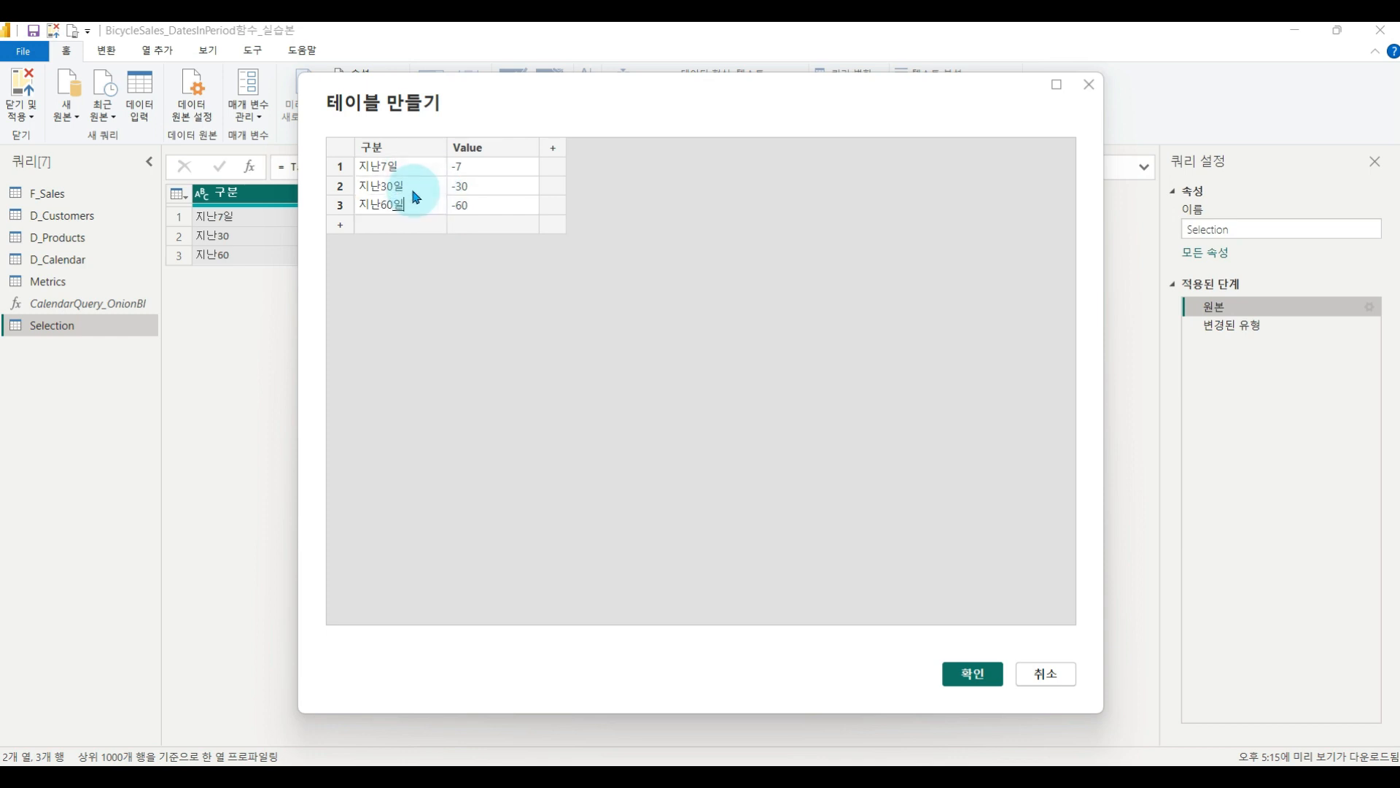
{"action": "left_click", "coordinate": [977, 672]}
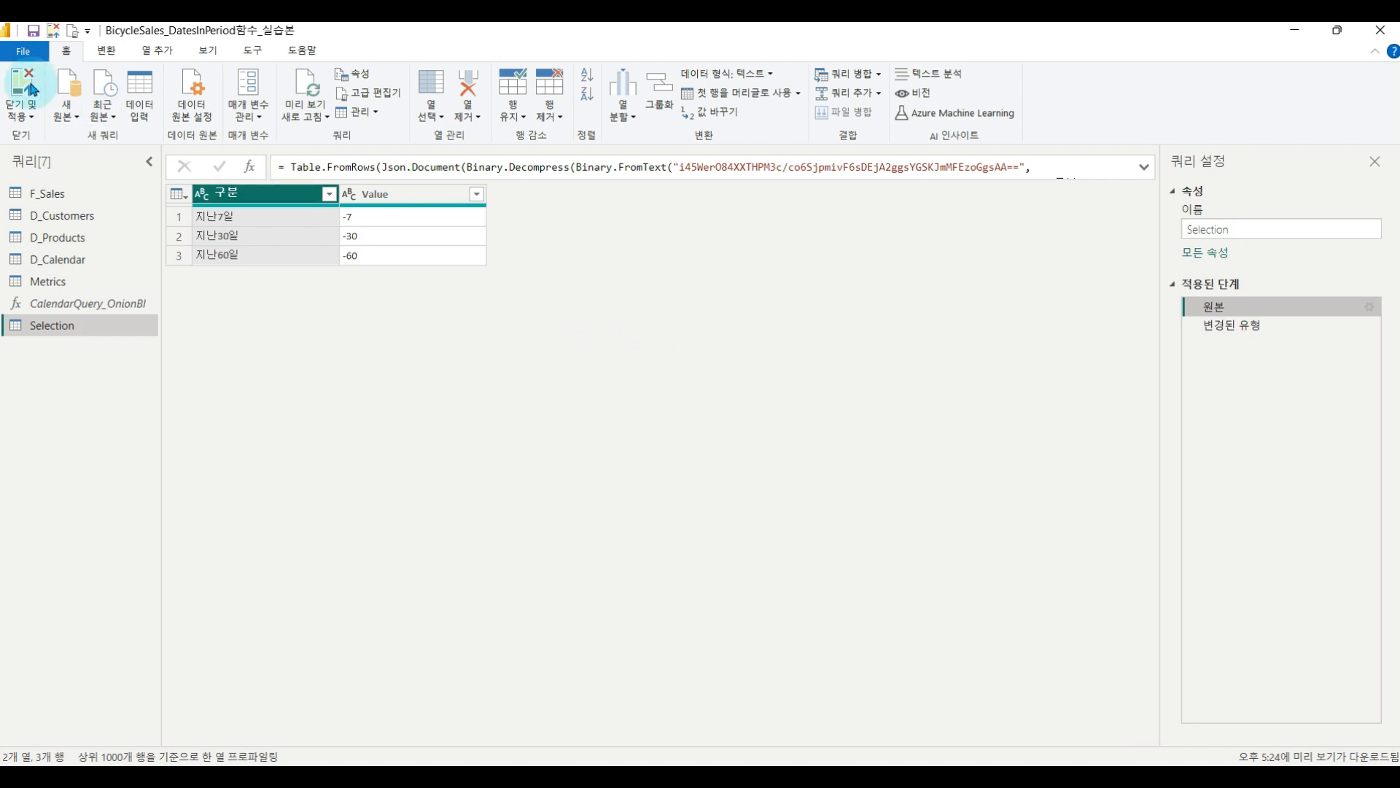
{"action": "left_click", "coordinate": [38, 98]}
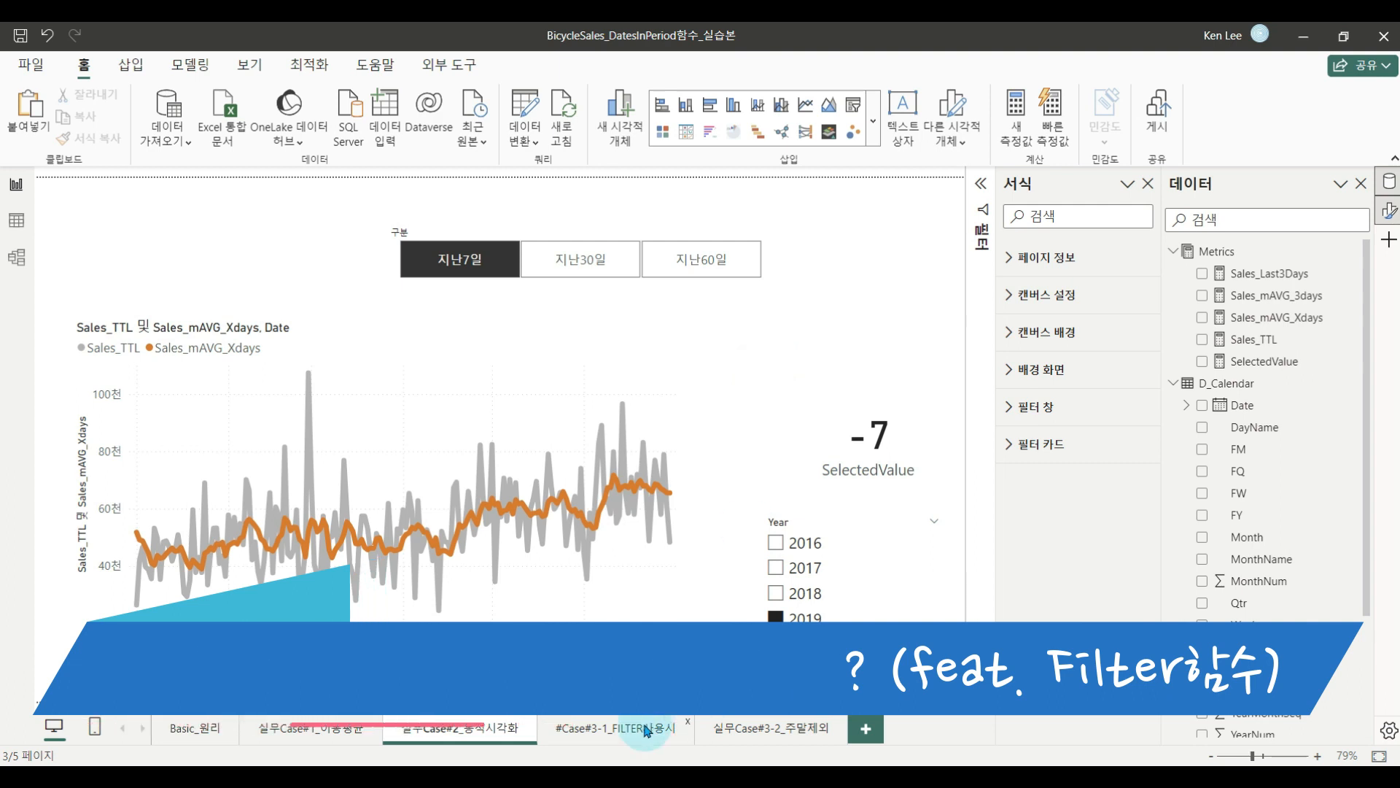
Paste the copied sales table onto the #Case#3-1_FILTER사용시 page and make it narrower and taller.
{"action": "left_click", "coordinate": [573, 727]}
{"action": "key", "text": "ctrl+v"}
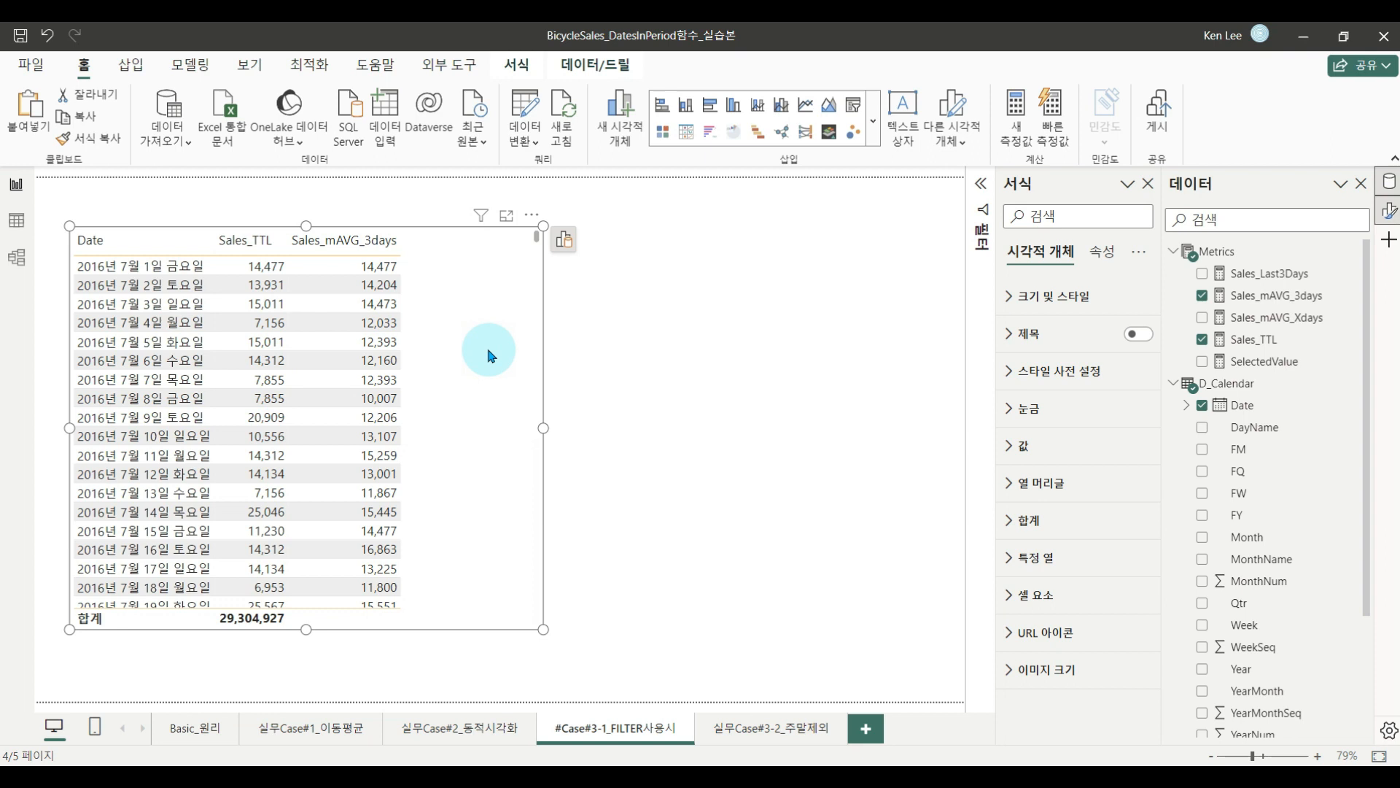
{"action": "left_click_drag", "start_coordinate": [543, 628], "coordinate": [468, 662]}
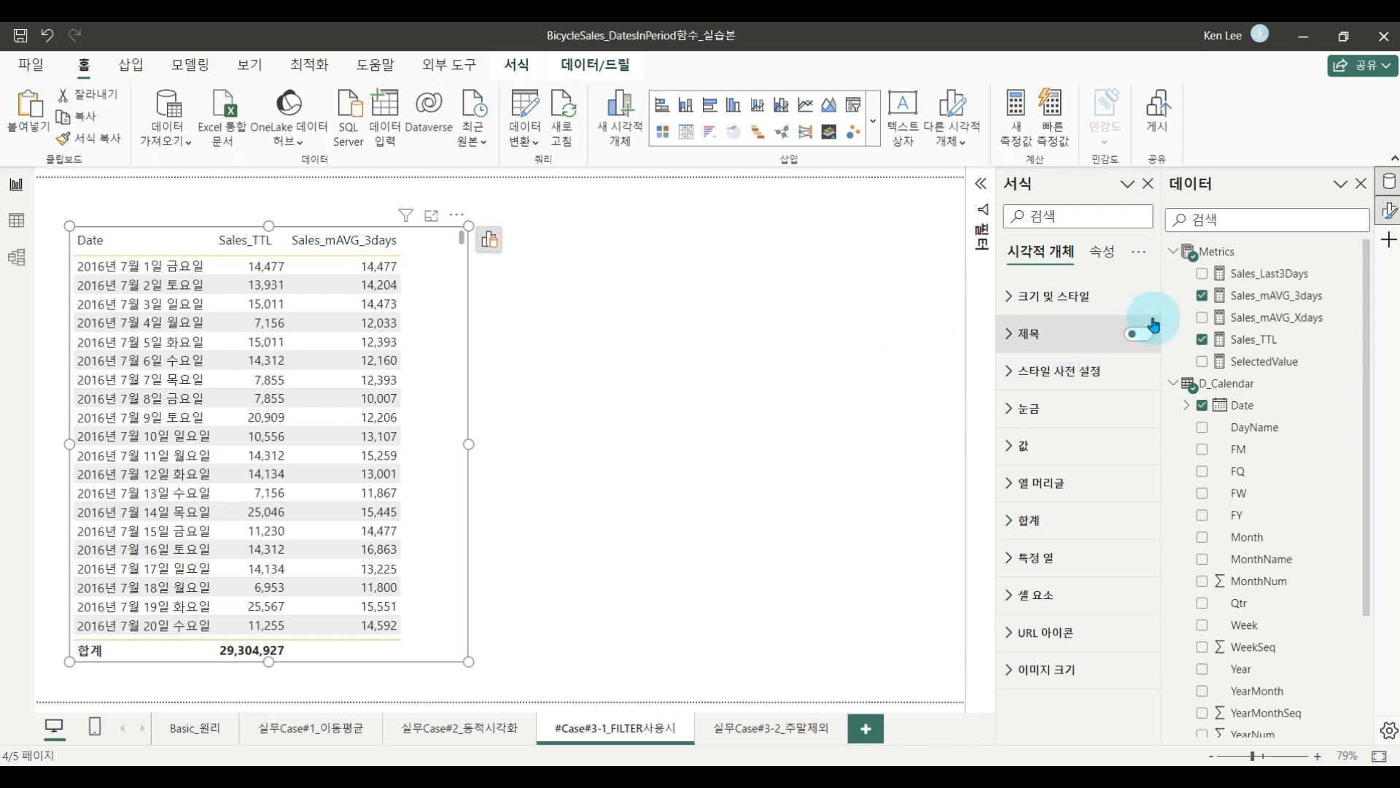
Create a Metrics measure from the Notepad text: Sales_mAVG_3days_2 = AVERAGEX(FILTER(ALLSELECTED(D_Calendar), [Date] > SELECTEDVALUE(D_Calendar[Date])-3 && [Date] <=SELECTEDVALUE(D_Calendar[Date])), [Sales_TTL]).
{"action": "left_click", "coordinate": [1224, 253]}
{"action": "right_click", "coordinate": [1225, 256]}
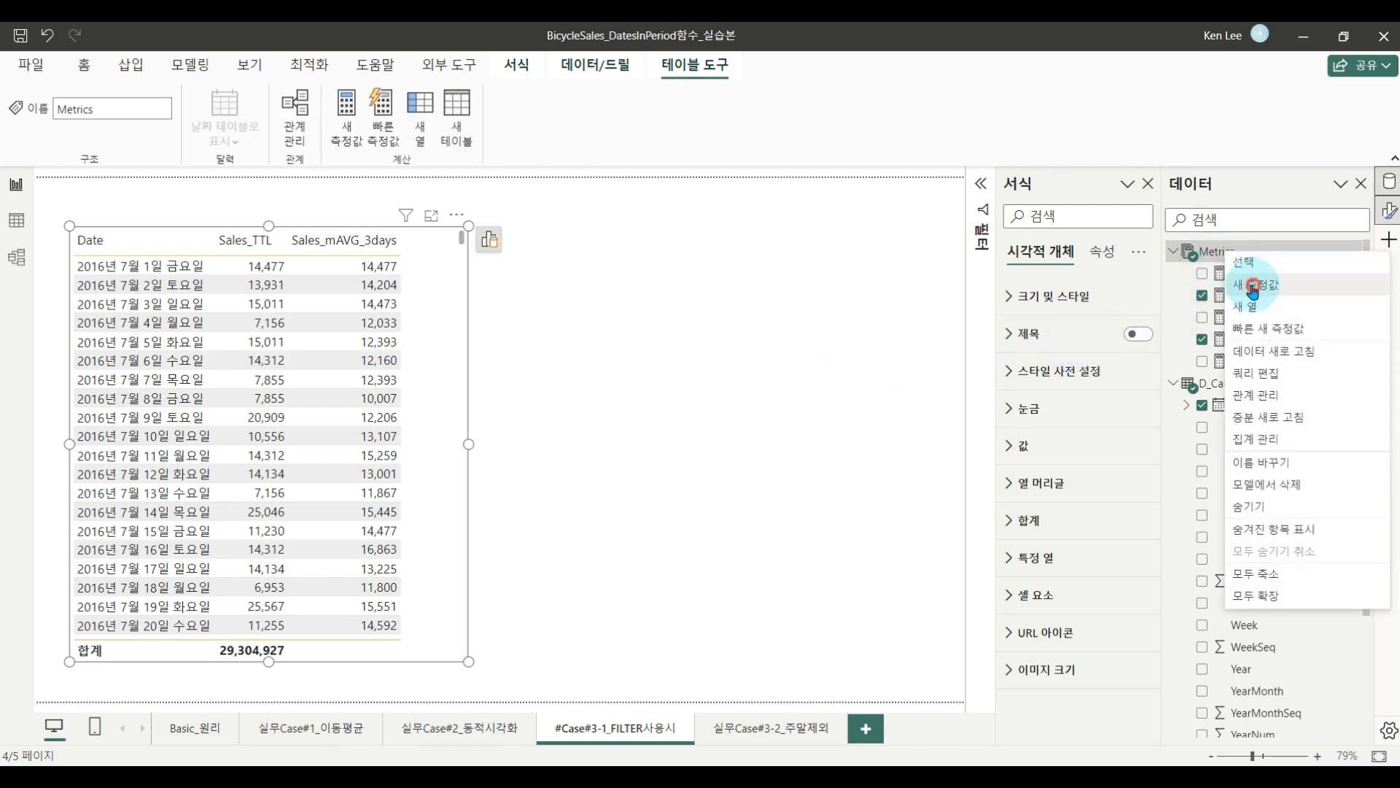
{"action": "left_click", "coordinate": [490, 232]}
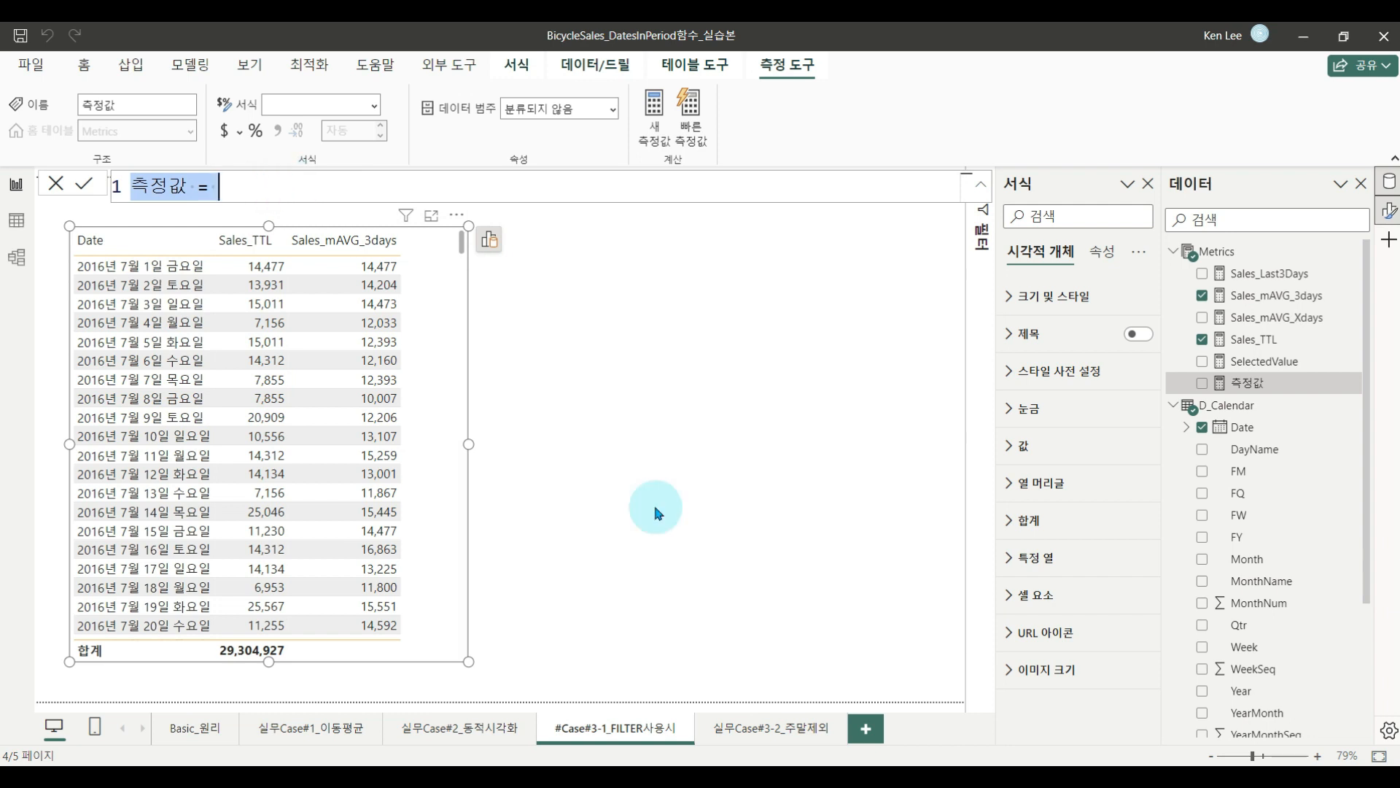
{"action": "left_click", "coordinate": [928, 775]}
{"action": "key", "text": "ctrl+a"}
{"action": "key", "text": "ctrl+c"}
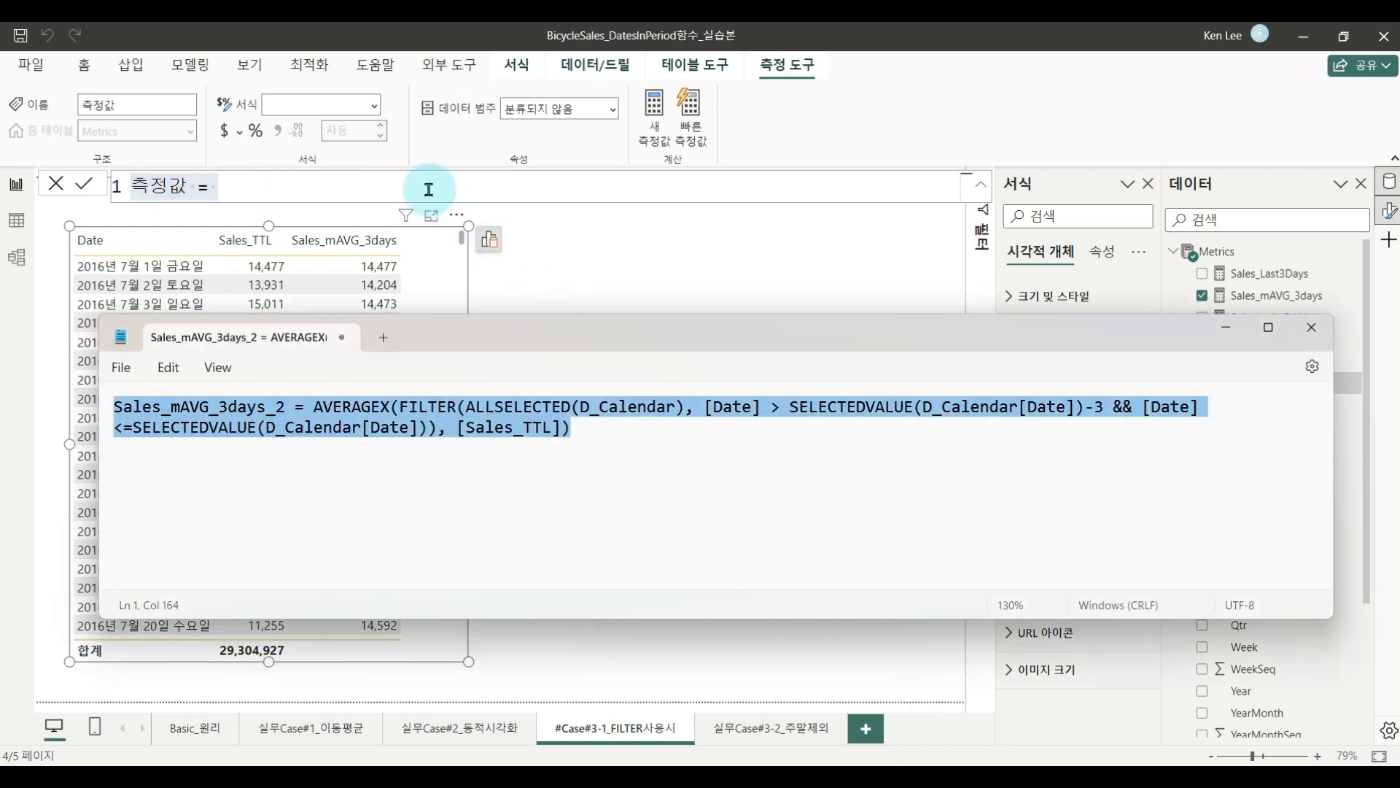
{"action": "left_click", "coordinate": [423, 184]}
{"action": "key", "text": "ctrl+v"}
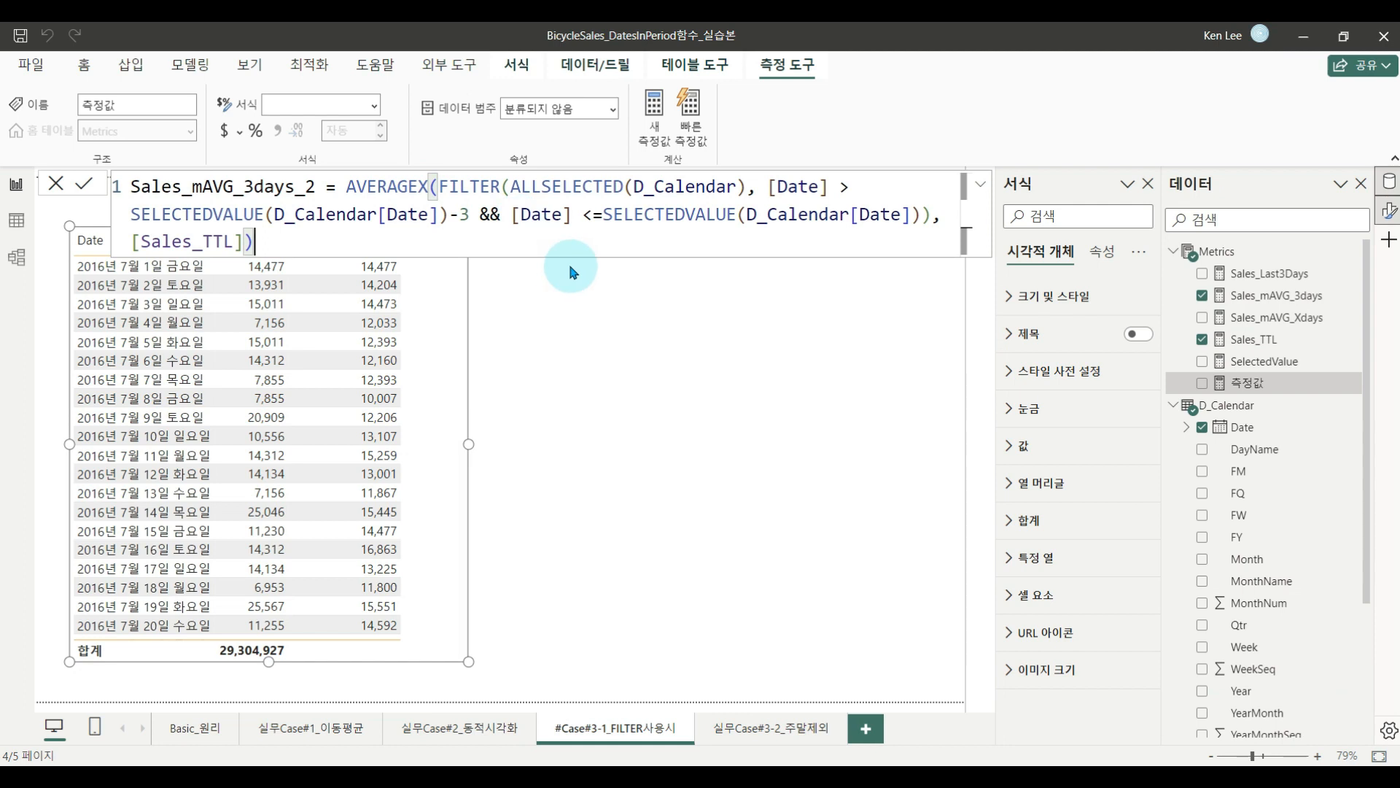
{"action": "key", "text": "Return"}
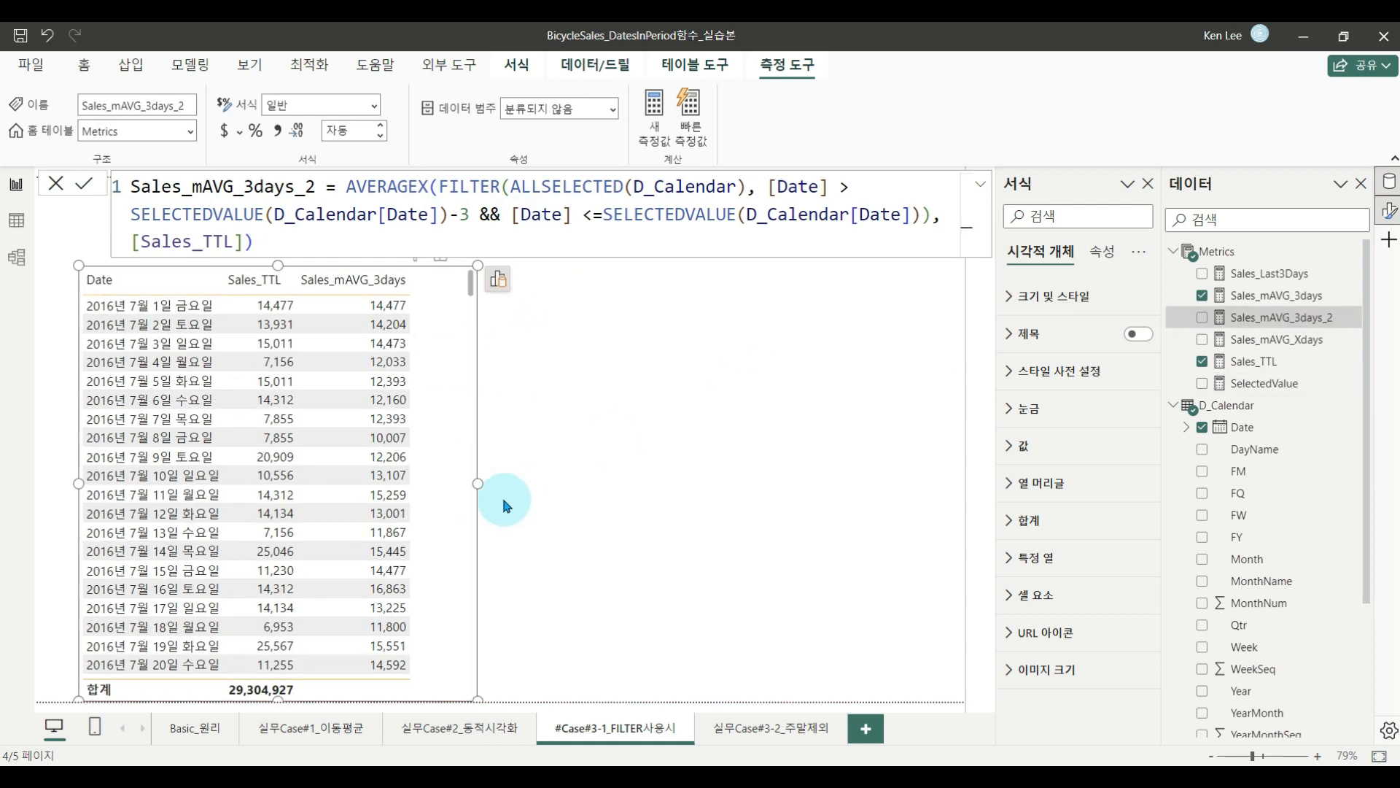
Widen the table, add Sales_mAVG_3days_2 to it, and format that measure with a thousands separator and 0 decimal places.
{"action": "left_click_drag", "start_coordinate": [479, 483], "coordinate": [612, 483]}
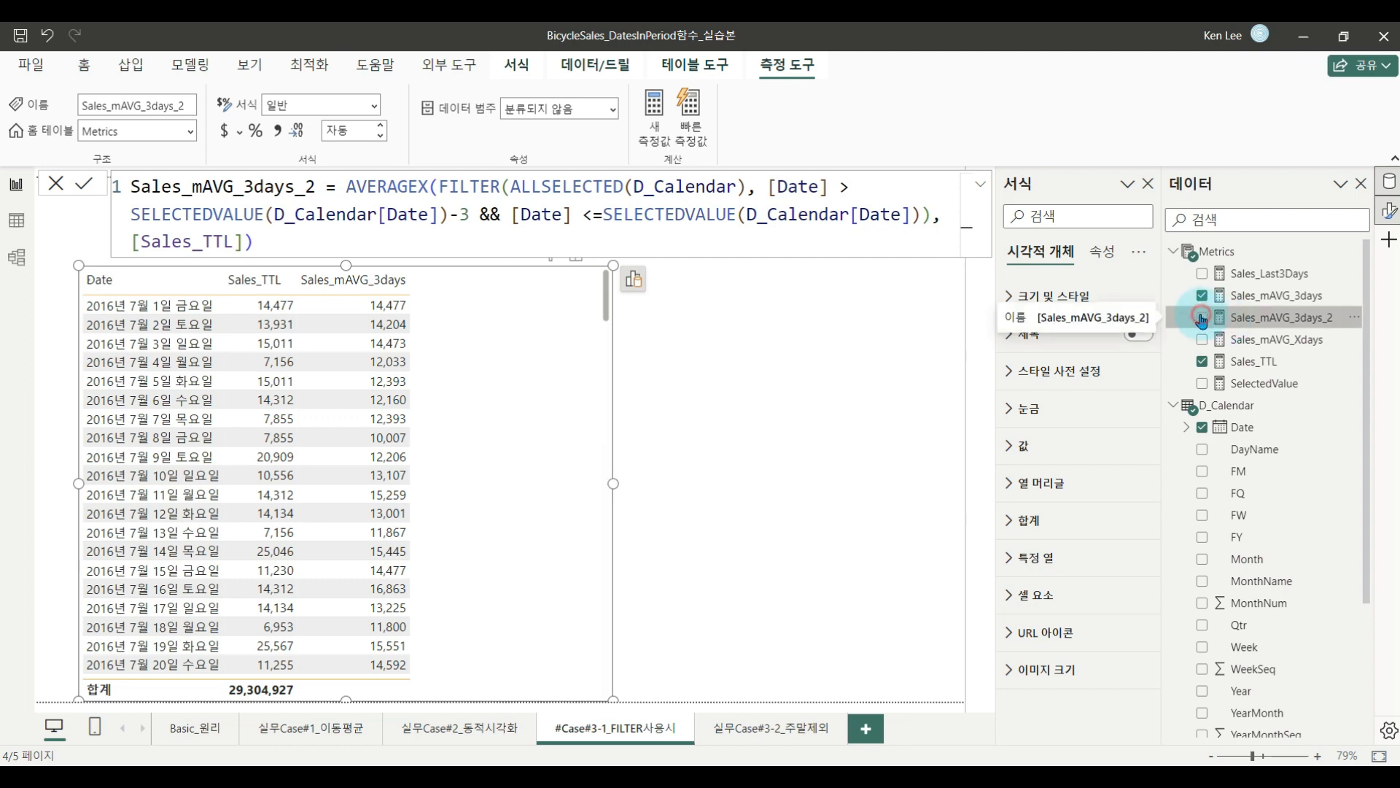
{"action": "left_click", "coordinate": [1202, 318]}
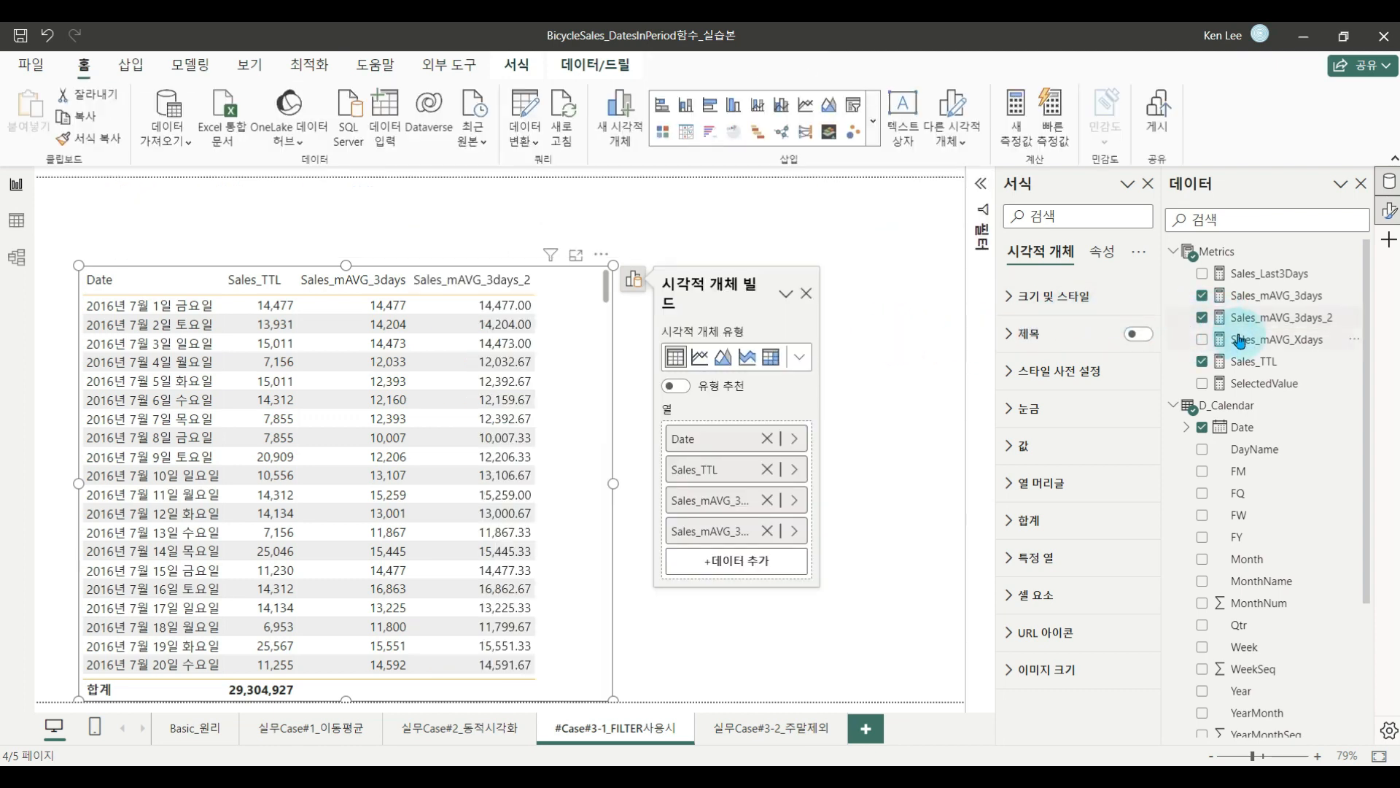
{"action": "left_click", "coordinate": [1261, 317]}
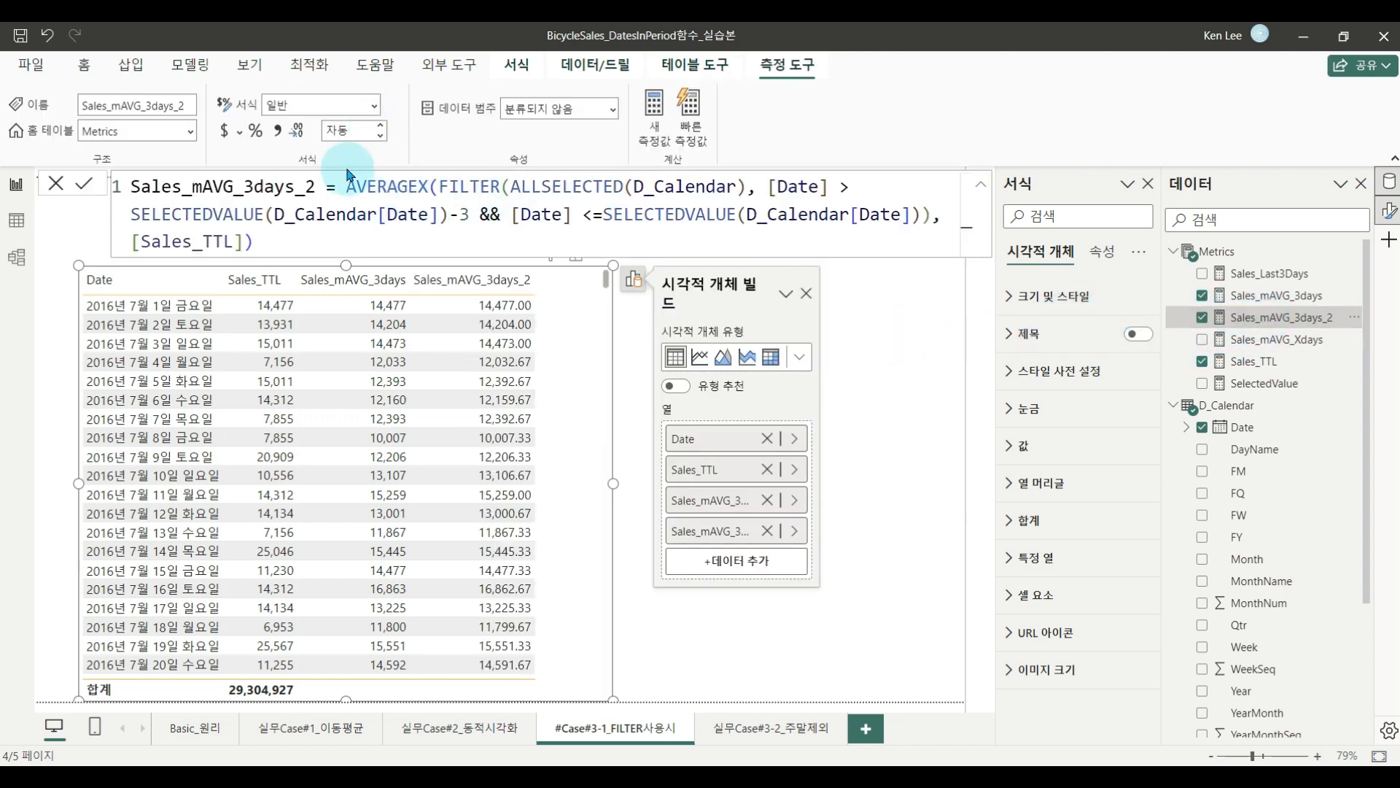
{"action": "left_click", "coordinate": [276, 132]}
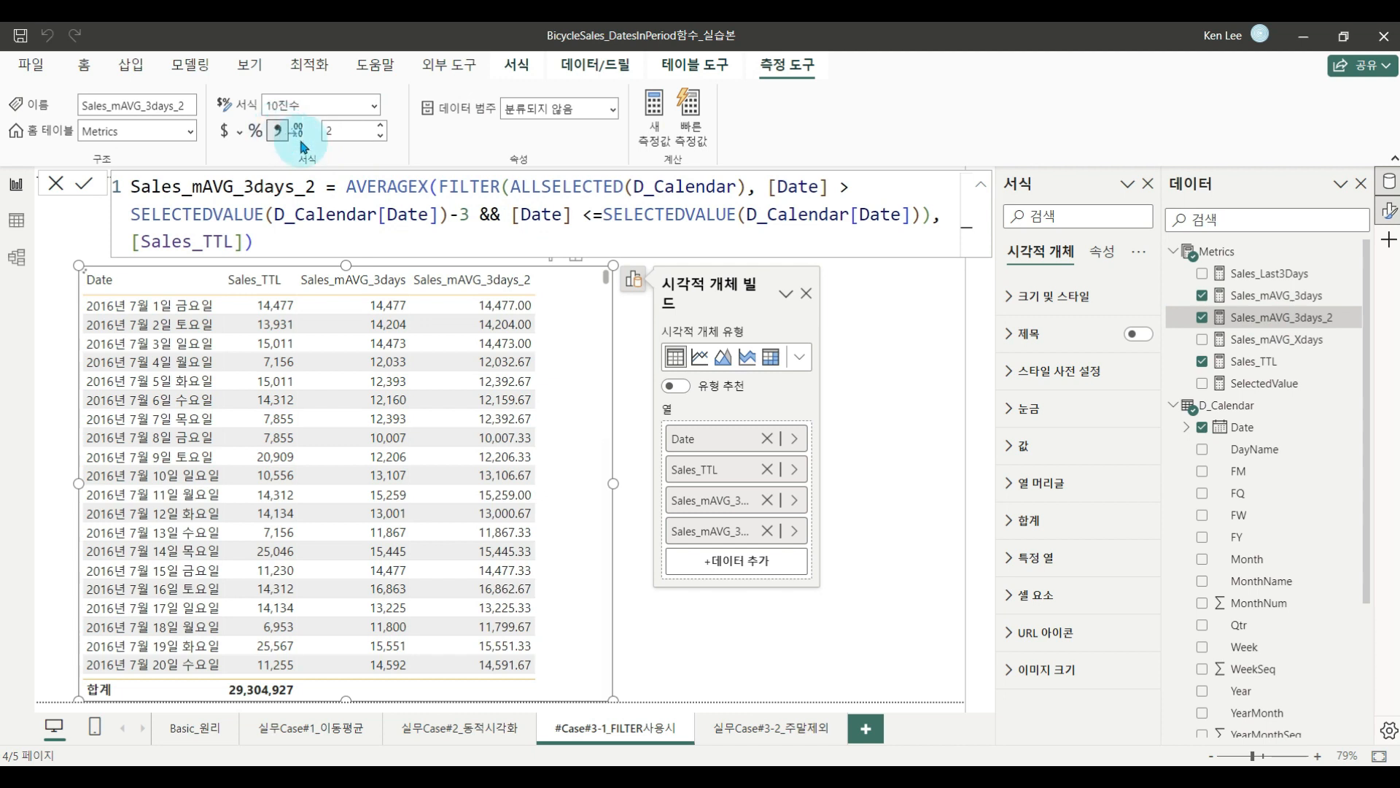
{"action": "double_click", "coordinate": [467, 216]}
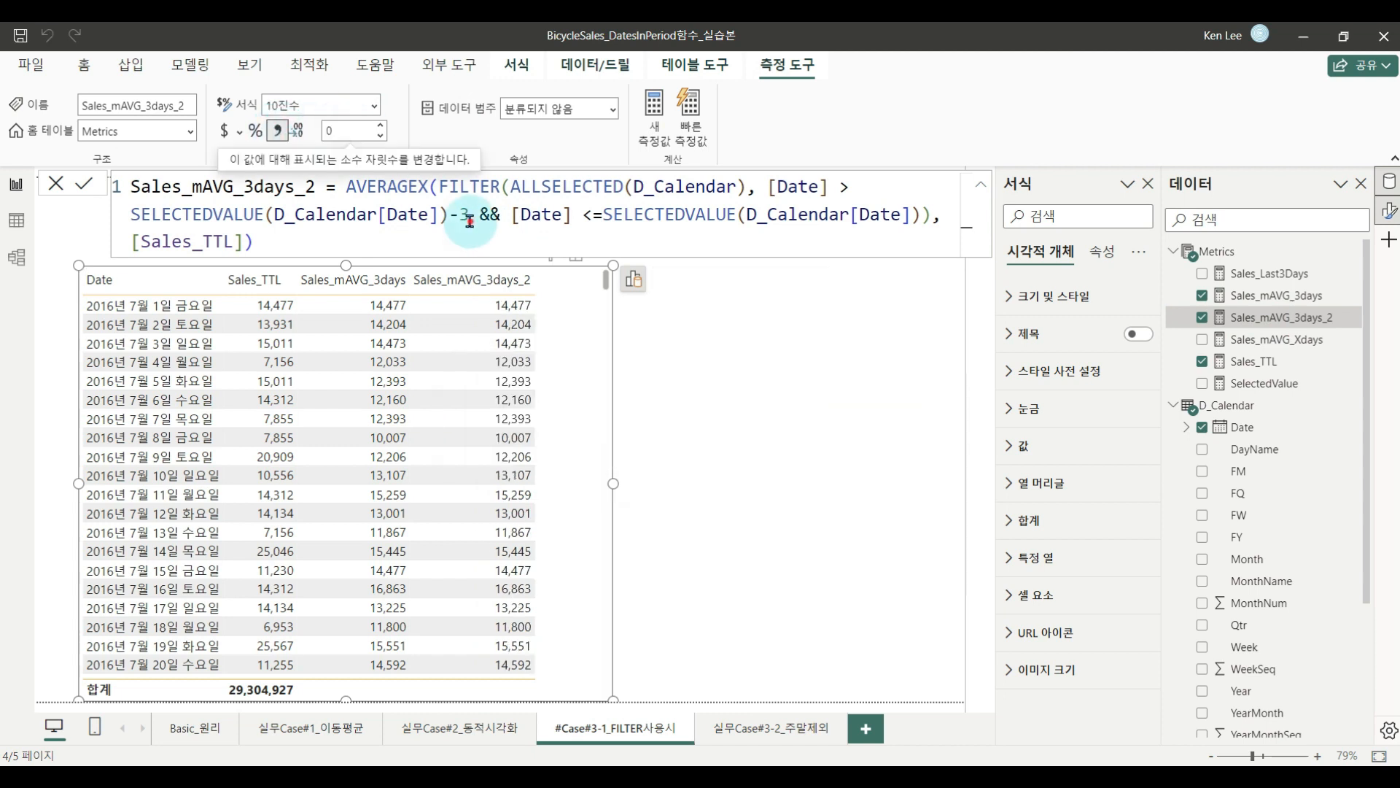
Examine the FILTER, ALLSELECTED and SELECTEDVALUE parts of the Sales_mAVG_3days_2 formula against its values in the table.
{"action": "left_click", "coordinate": [447, 191]}
{"action": "left_click", "coordinate": [448, 232]}
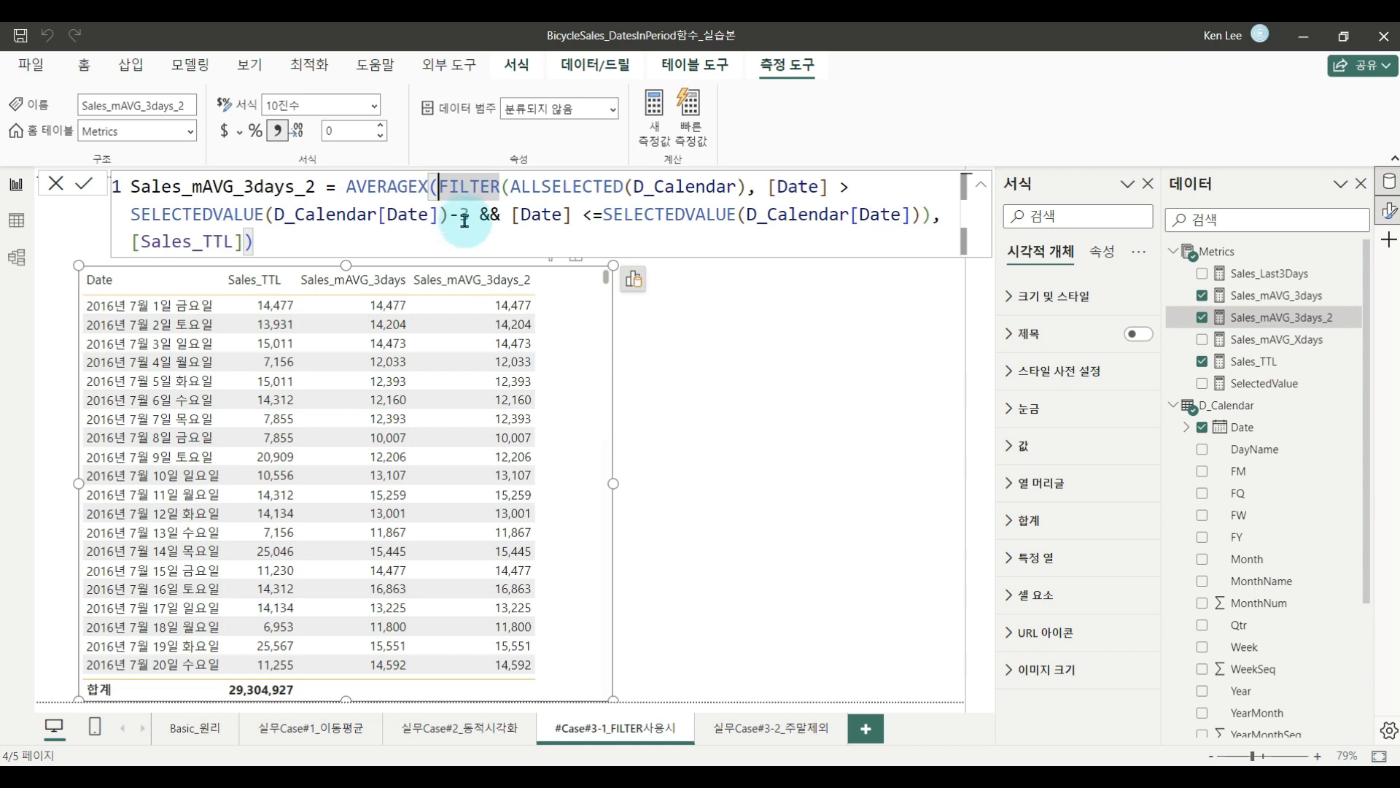
{"action": "left_click_drag", "start_coordinate": [434, 172], "coordinate": [505, 199]}
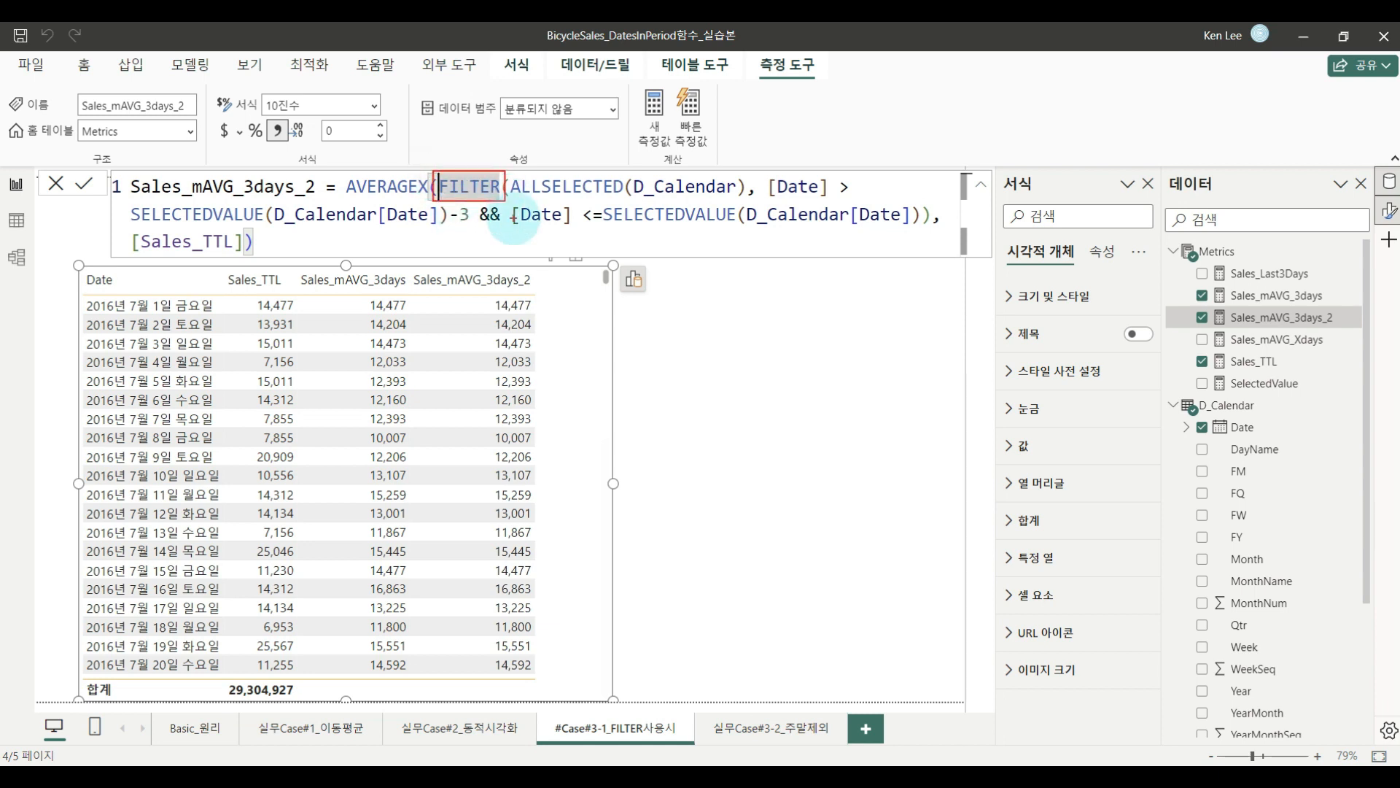
{"action": "mouse_move", "coordinate": [544, 312]}
{"action": "left_mouse_down"}
{"action": "mouse_move", "coordinate": [587, 470]}
{"action": "mouse_move", "coordinate": [556, 633]}
{"action": "left_mouse_up"}
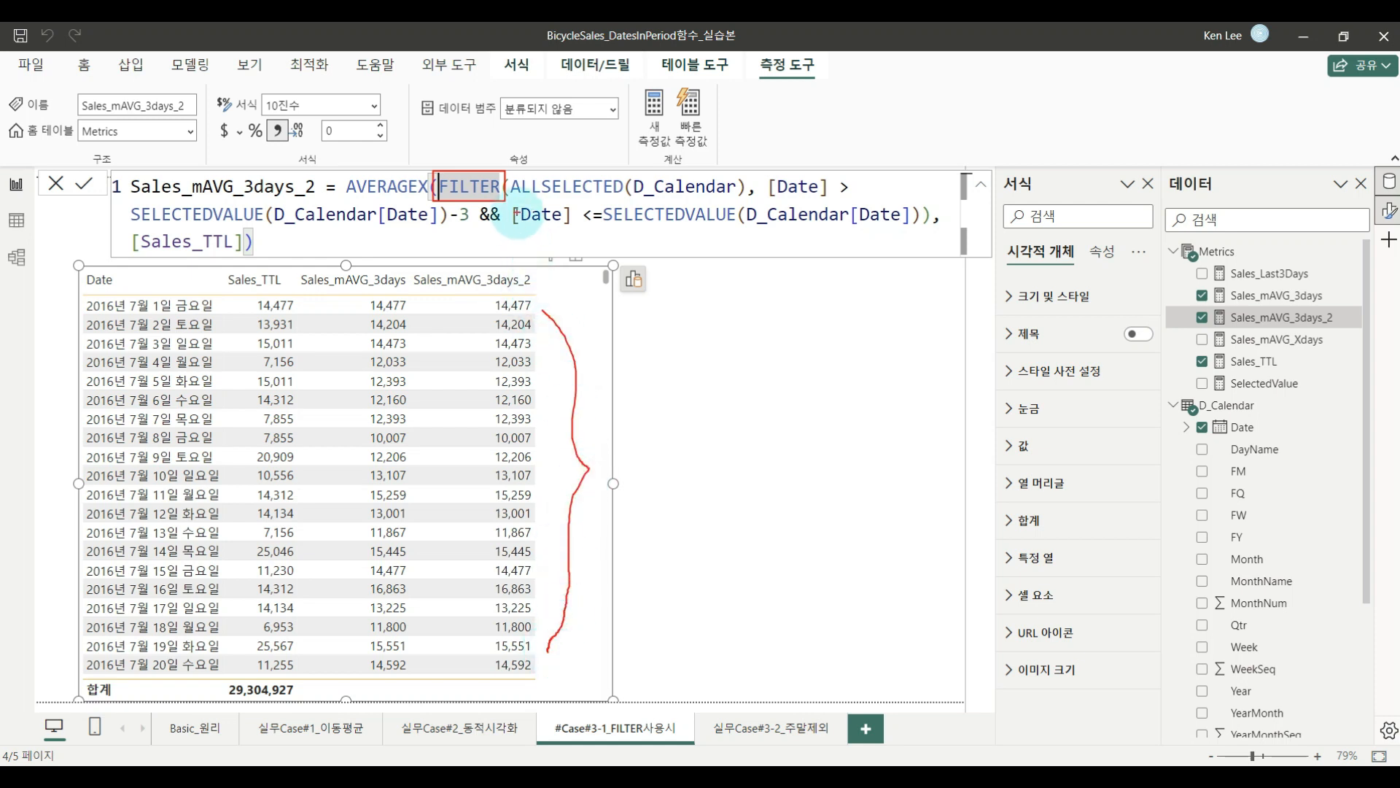
{"action": "left_click_drag", "start_coordinate": [506, 173], "coordinate": [617, 198]}
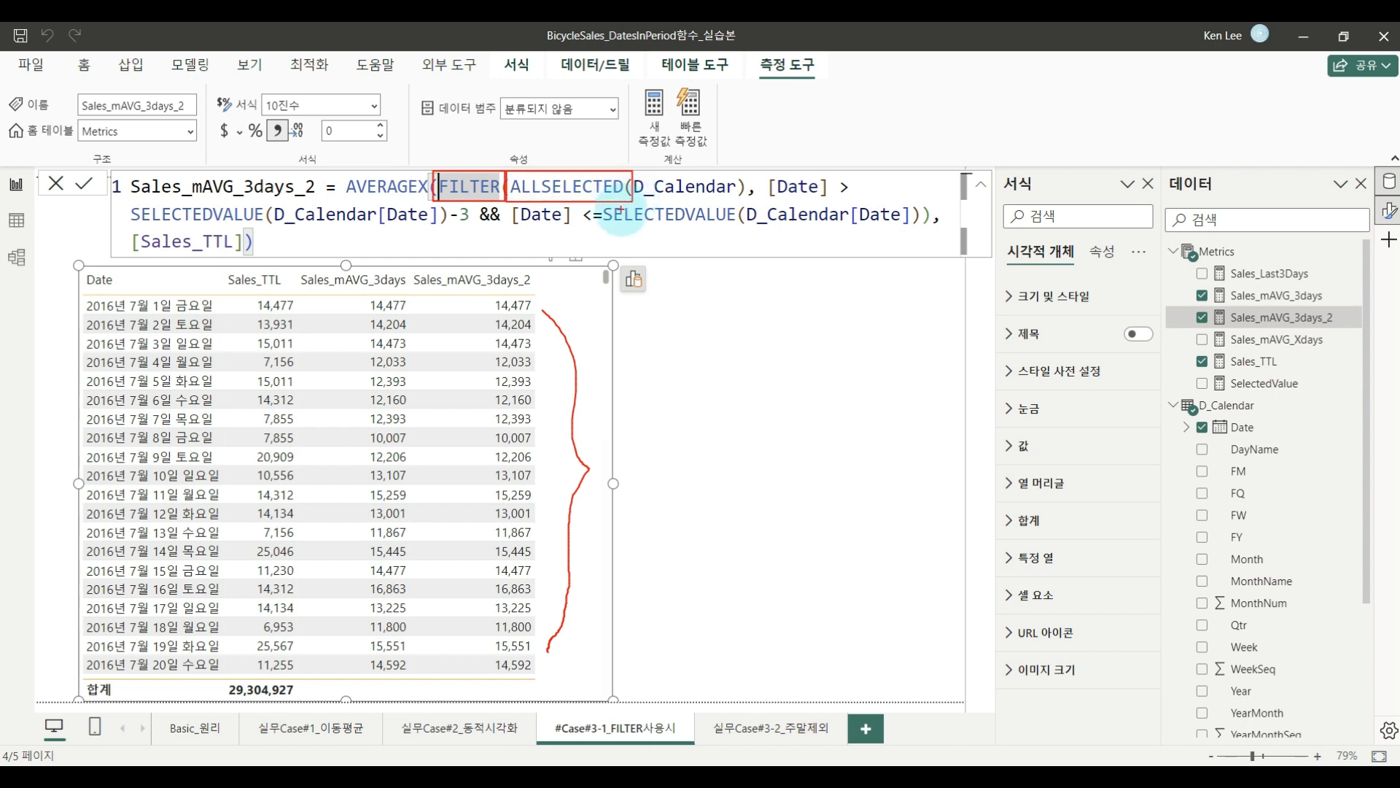
{"action": "key", "text": "Escape"}
{"action": "left_click", "coordinate": [604, 219]}
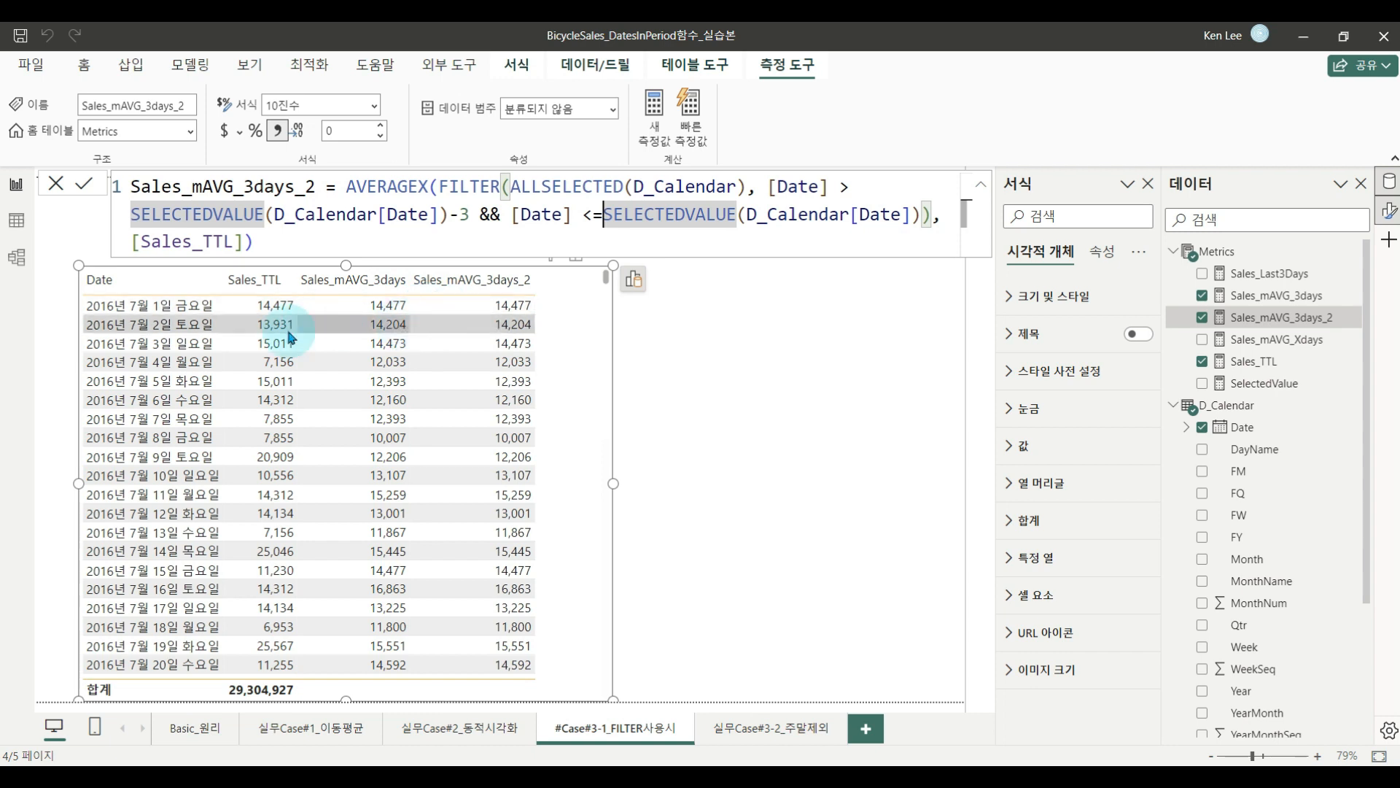
{"action": "left_click", "coordinate": [609, 319]}
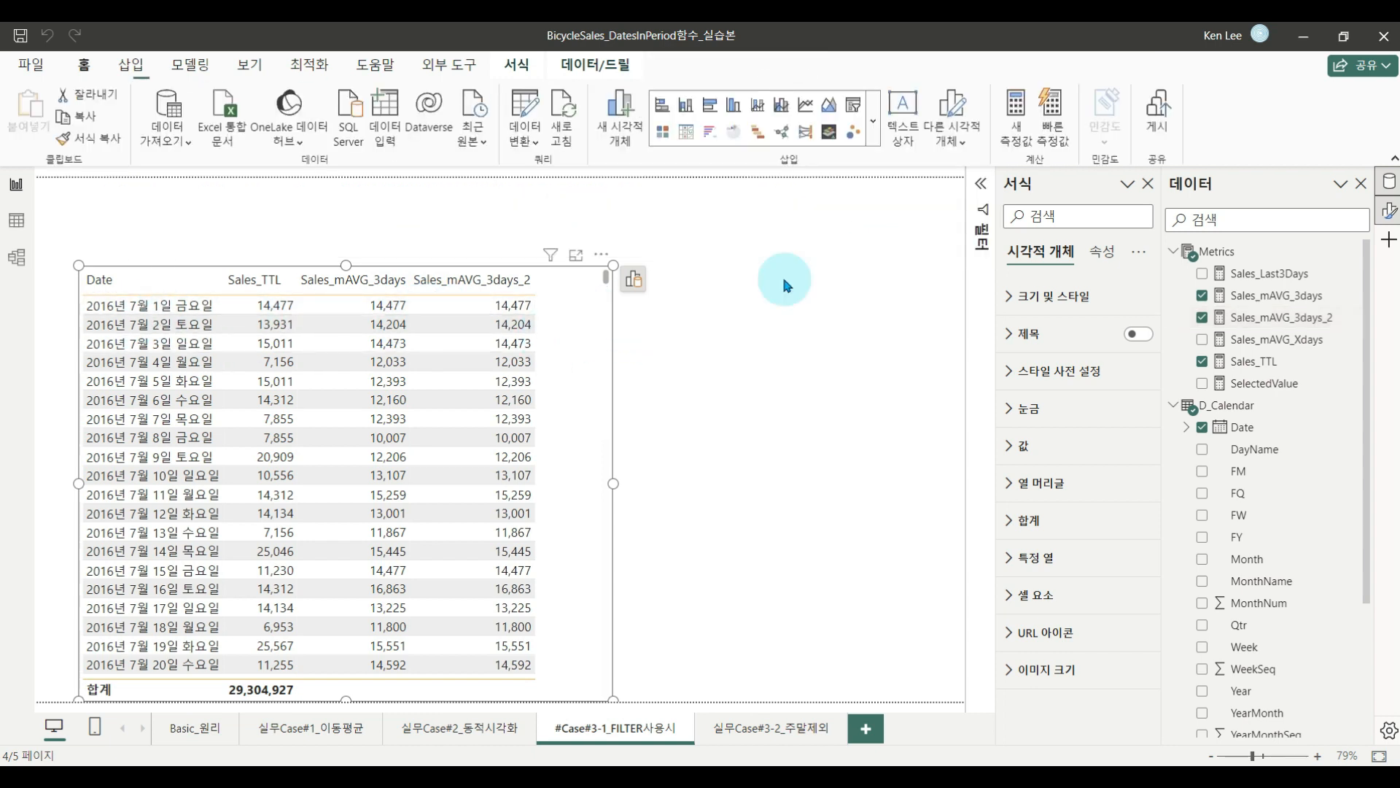
Filter the table by DayName so that it keeps every day except 일요일 and 토요일.
{"action": "left_click", "coordinate": [984, 189]}
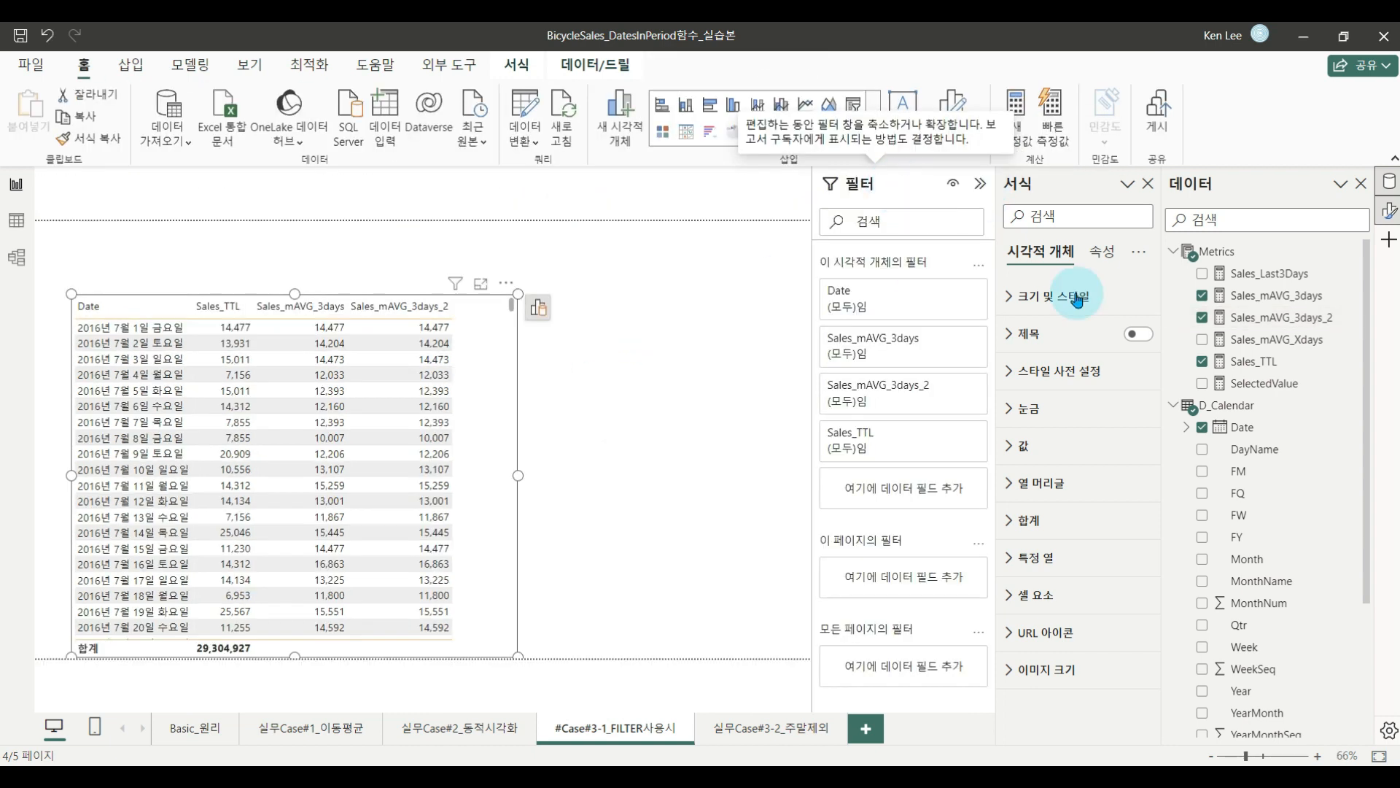
{"action": "scroll", "coordinate": [1291, 538], "scroll_direction": "down", "scroll_amount": 1}
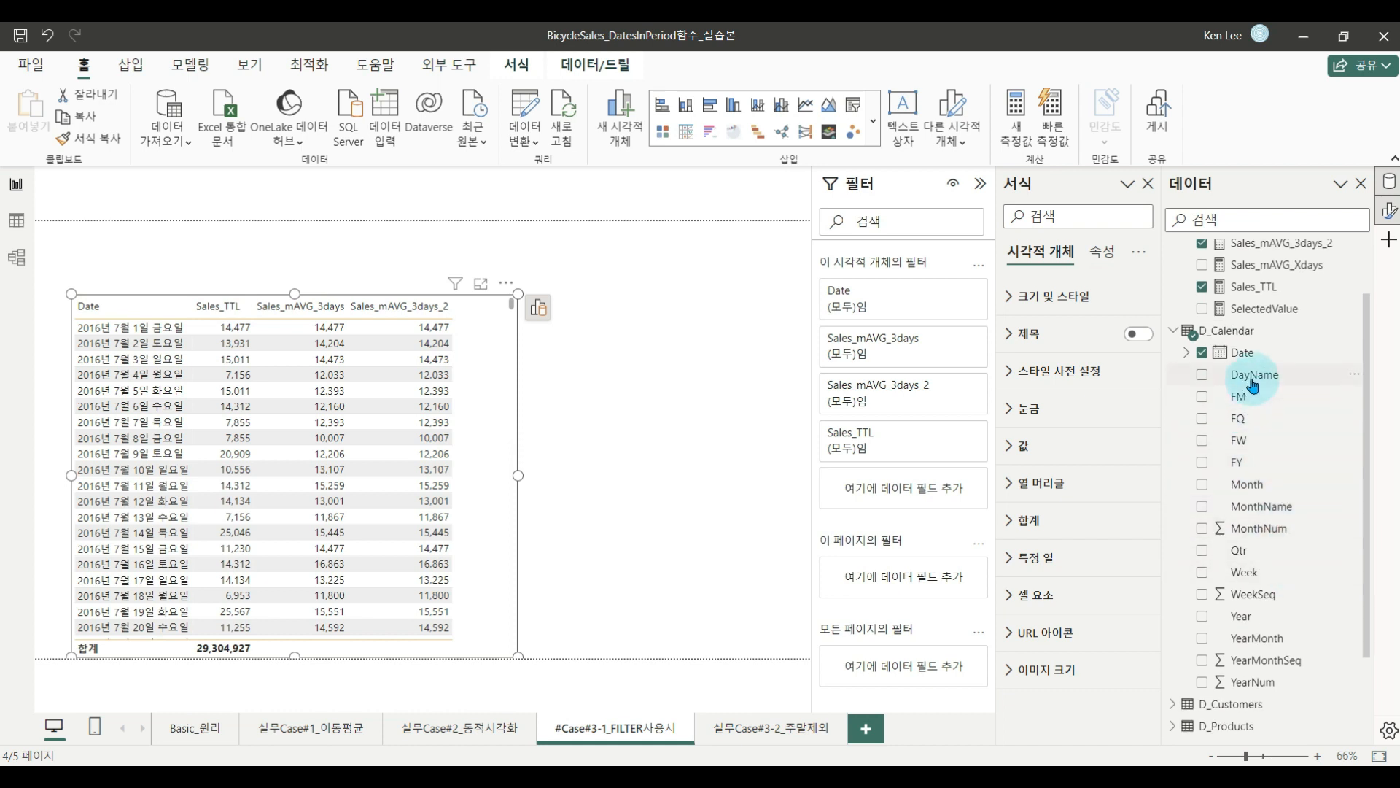
{"action": "left_click_drag", "start_coordinate": [1257, 375], "coordinate": [905, 503]}
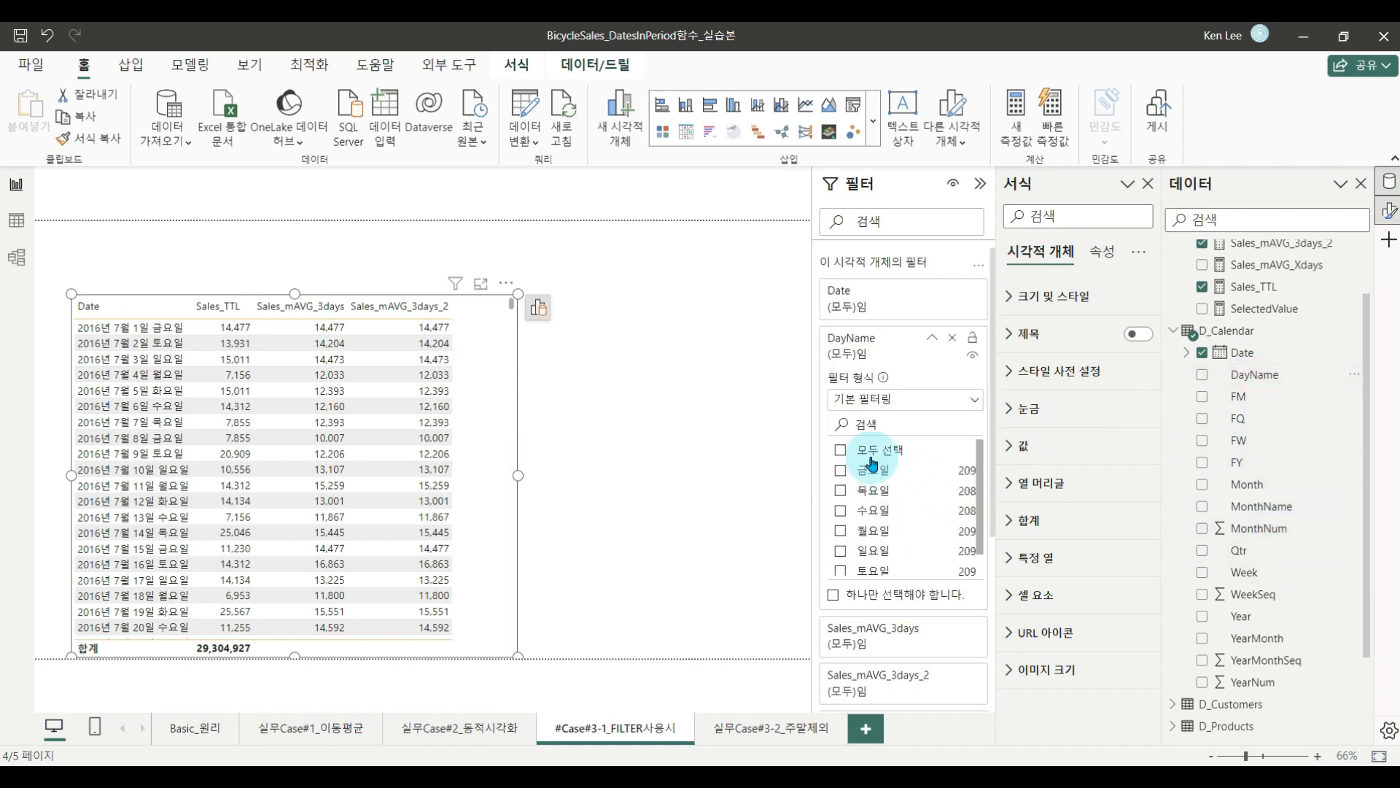
{"action": "scroll", "coordinate": [883, 523], "scroll_direction": "down", "scroll_amount": 1}
{"action": "left_click", "coordinate": [872, 530]}
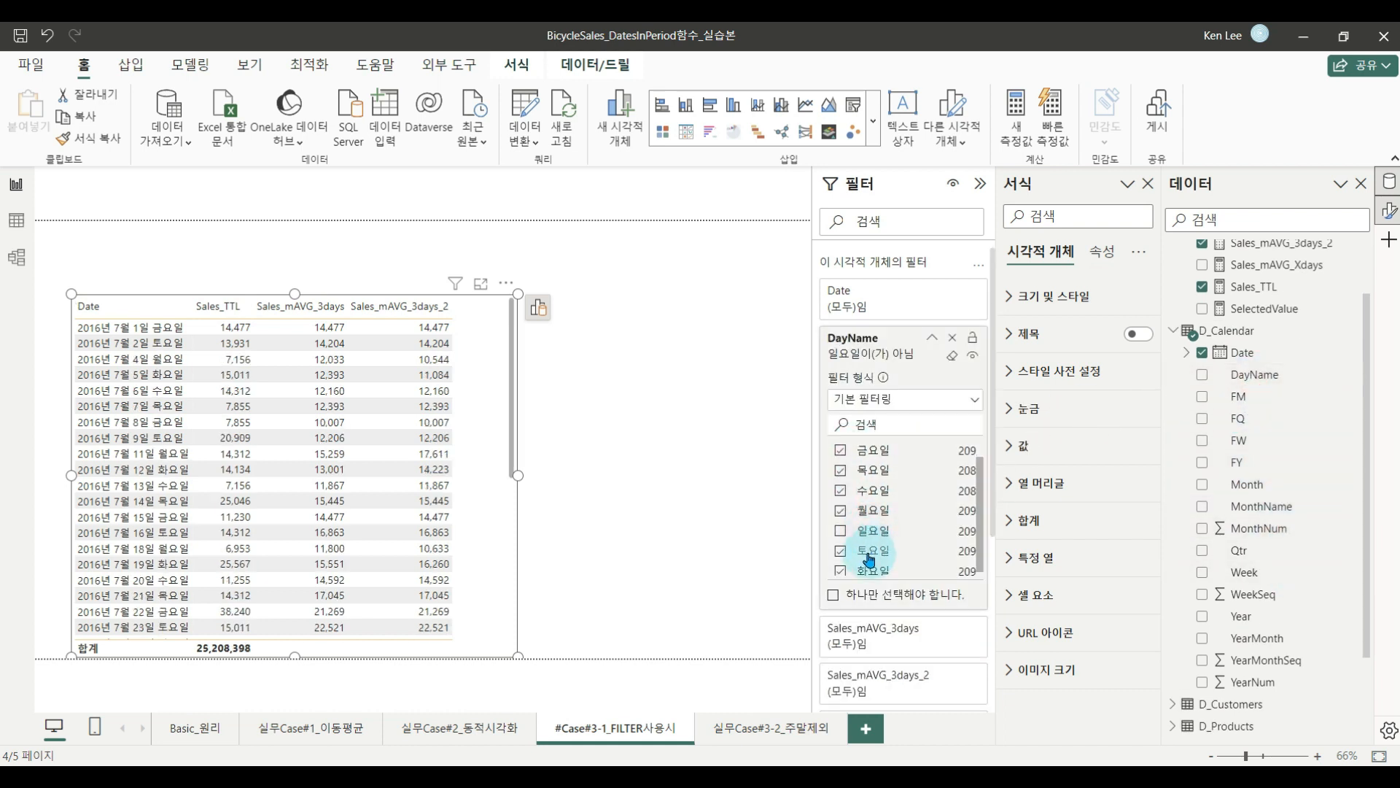
{"action": "left_click", "coordinate": [867, 554]}
{"action": "left_click", "coordinate": [980, 184]}
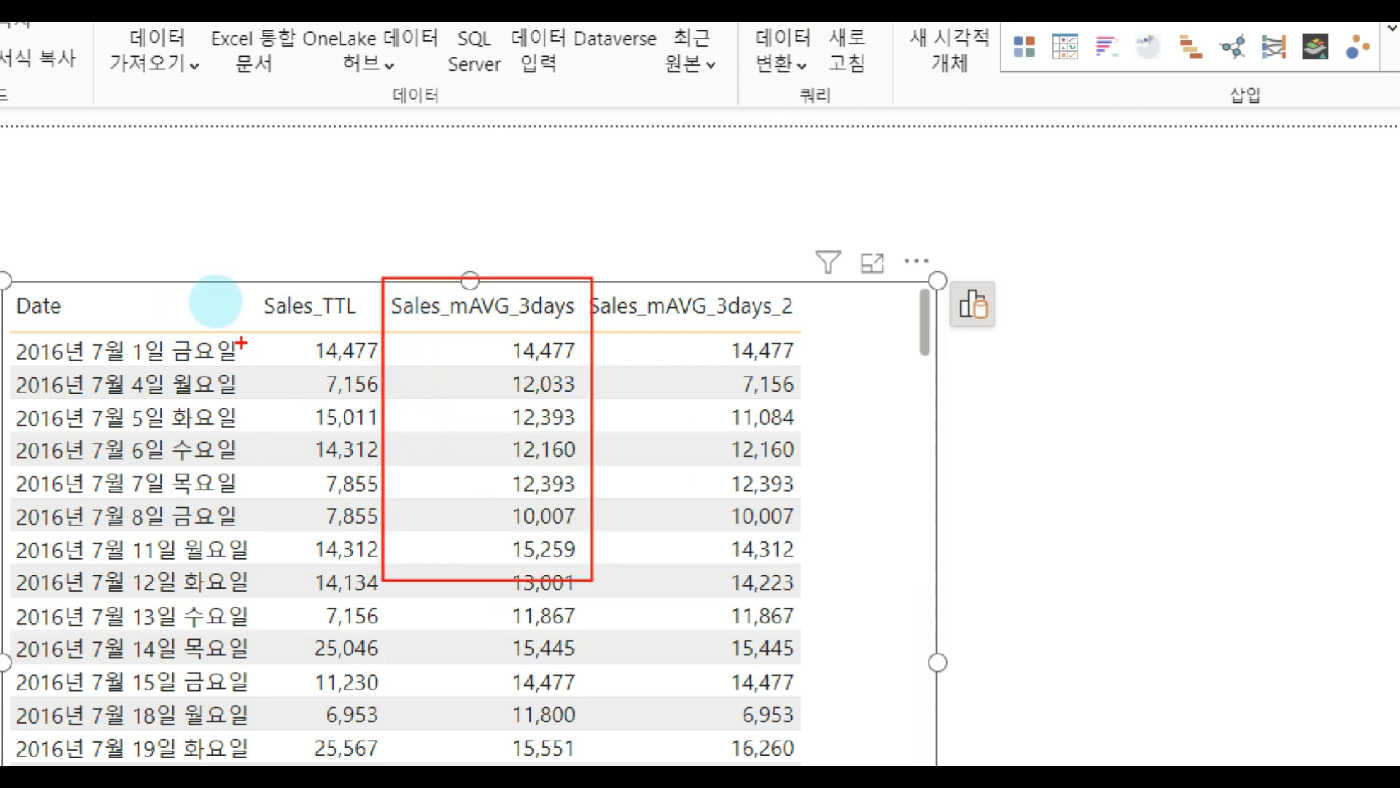
Compare the Sales_mAVG_3days and Sales_mAVG_3days_2 columns across the weekday-only dates.
{"action": "left_click_drag", "start_coordinate": [241, 341], "coordinate": [275, 533]}
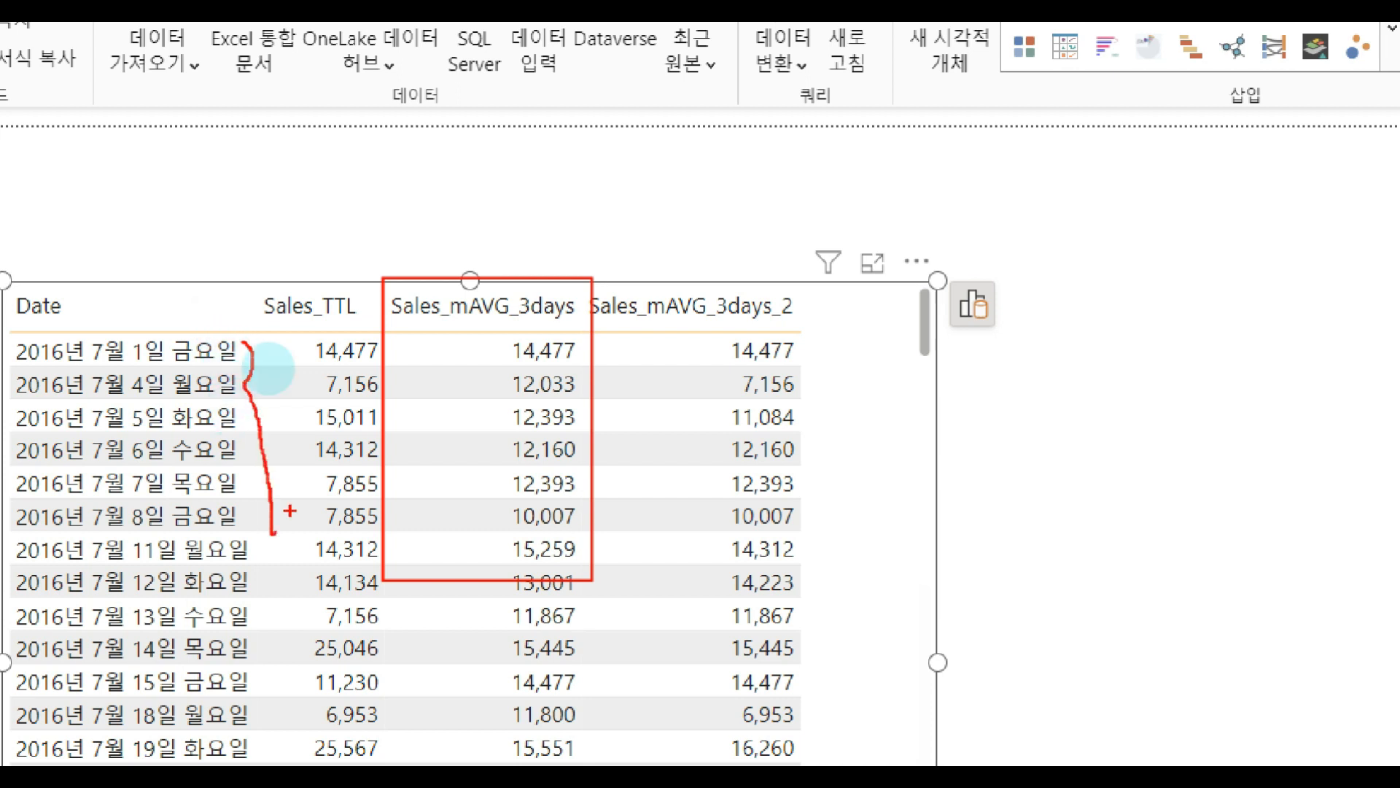
{"action": "left_click_drag", "start_coordinate": [602, 560], "coordinate": [593, 586]}
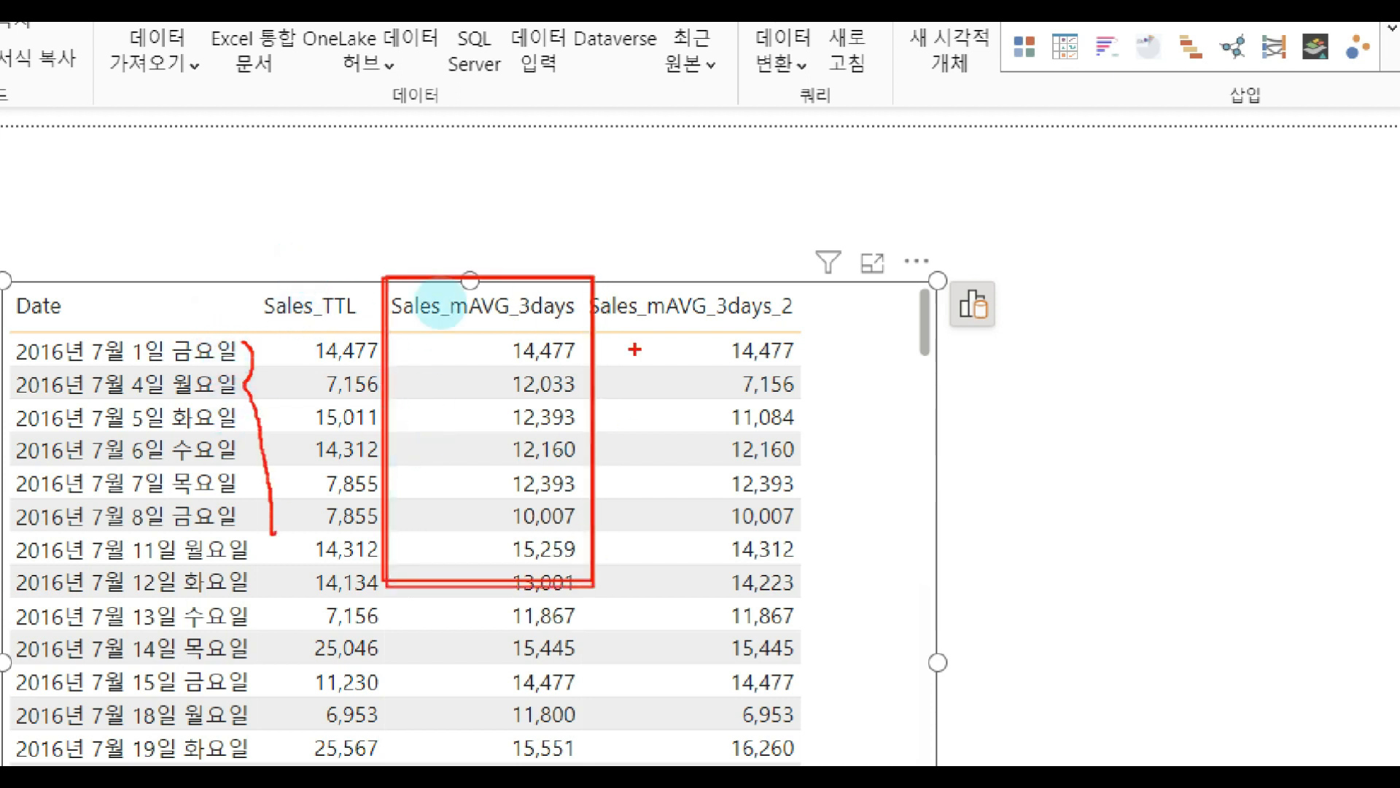
{"action": "left_click_drag", "start_coordinate": [588, 278], "coordinate": [842, 587]}
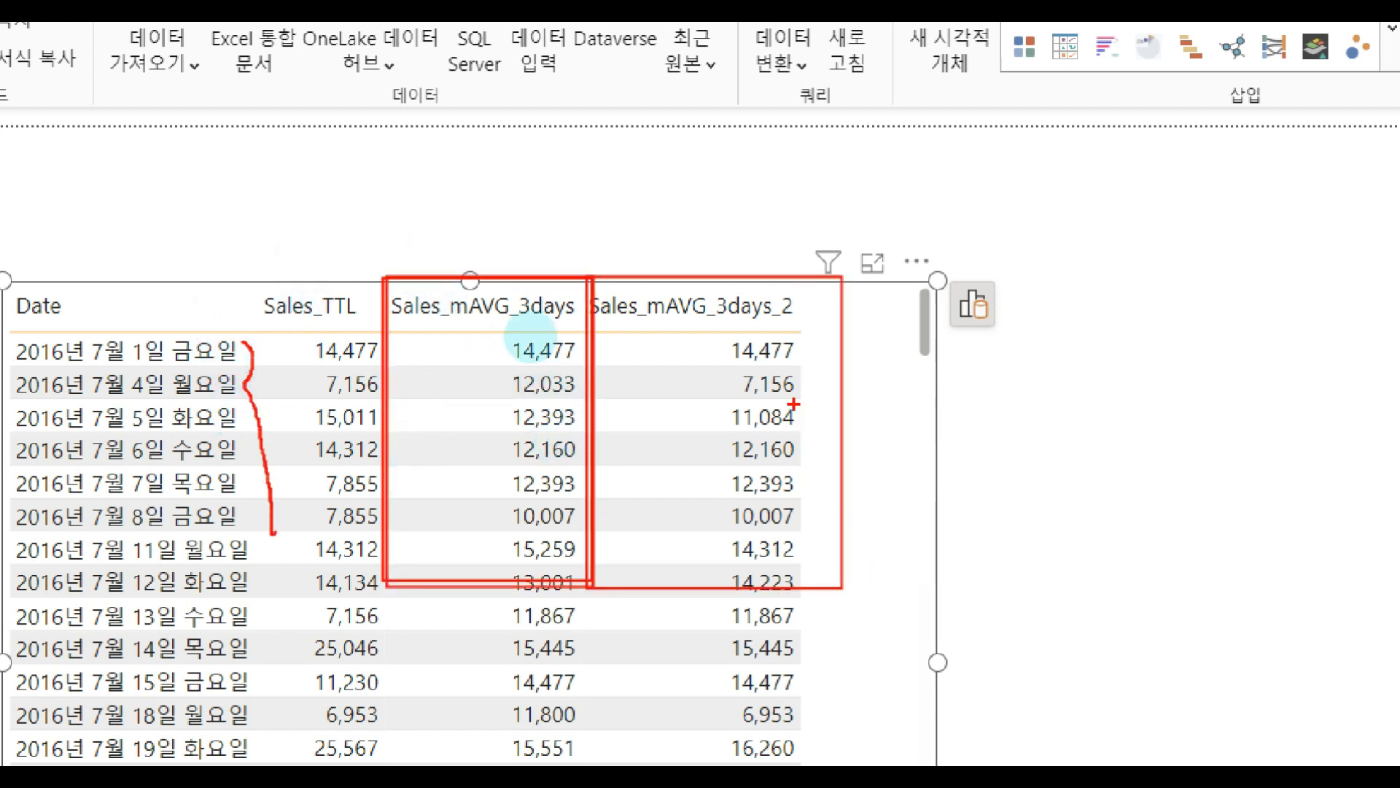
{"action": "mouse_move", "coordinate": [817, 297]}
{"action": "left_mouse_down"}
{"action": "mouse_move", "coordinate": [850, 322]}
{"action": "mouse_move", "coordinate": [851, 523]}
{"action": "left_mouse_up"}
{"action": "key", "text": "Escape"}
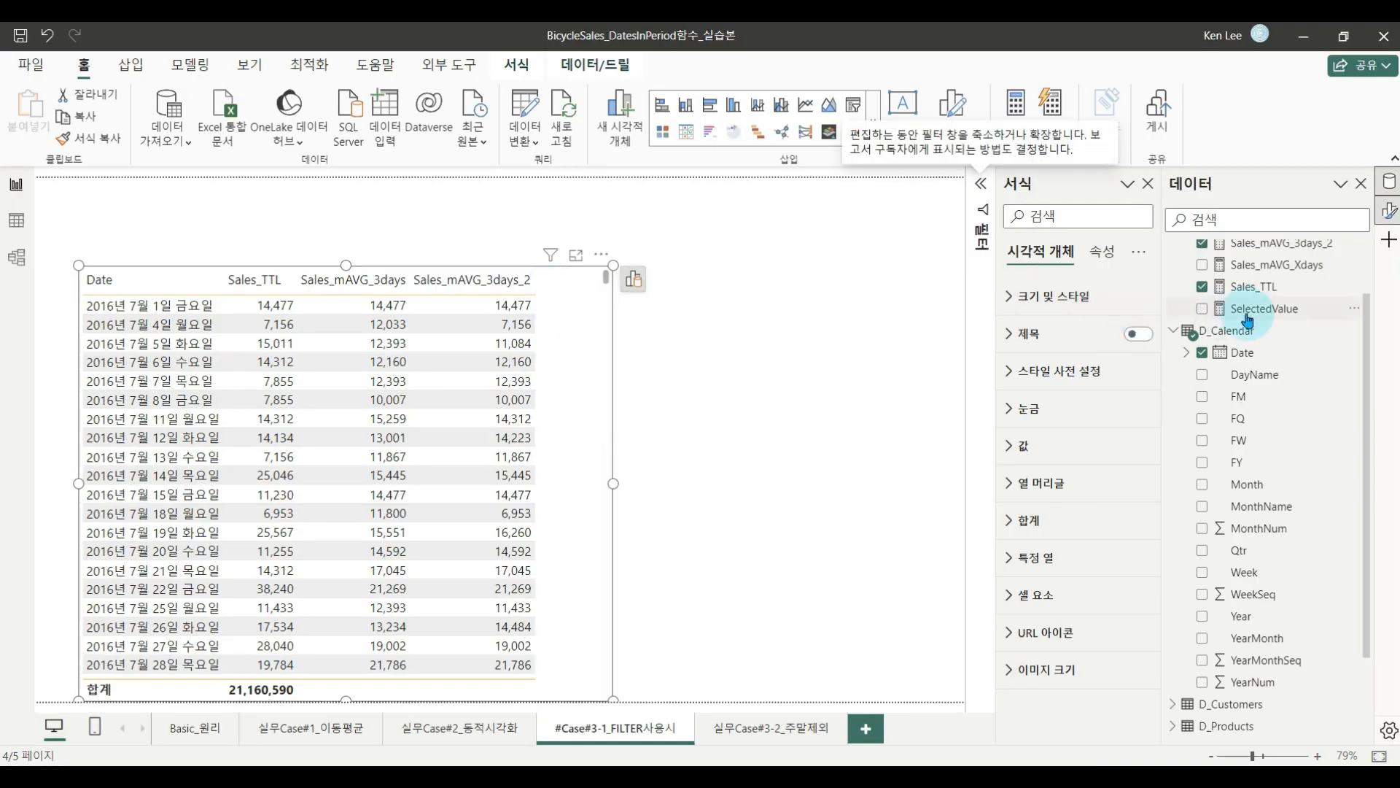
Open the Sales_mAVG_3days_2 formula and examine its SELECTEDVALUE end-date condition, considering MAX as the alternative function.
{"action": "scroll", "coordinate": [1254, 328], "scroll_direction": "up", "scroll_amount": 2}
{"action": "left_click", "coordinate": [1281, 317]}
{"action": "key", "text": "ctrl+1"}
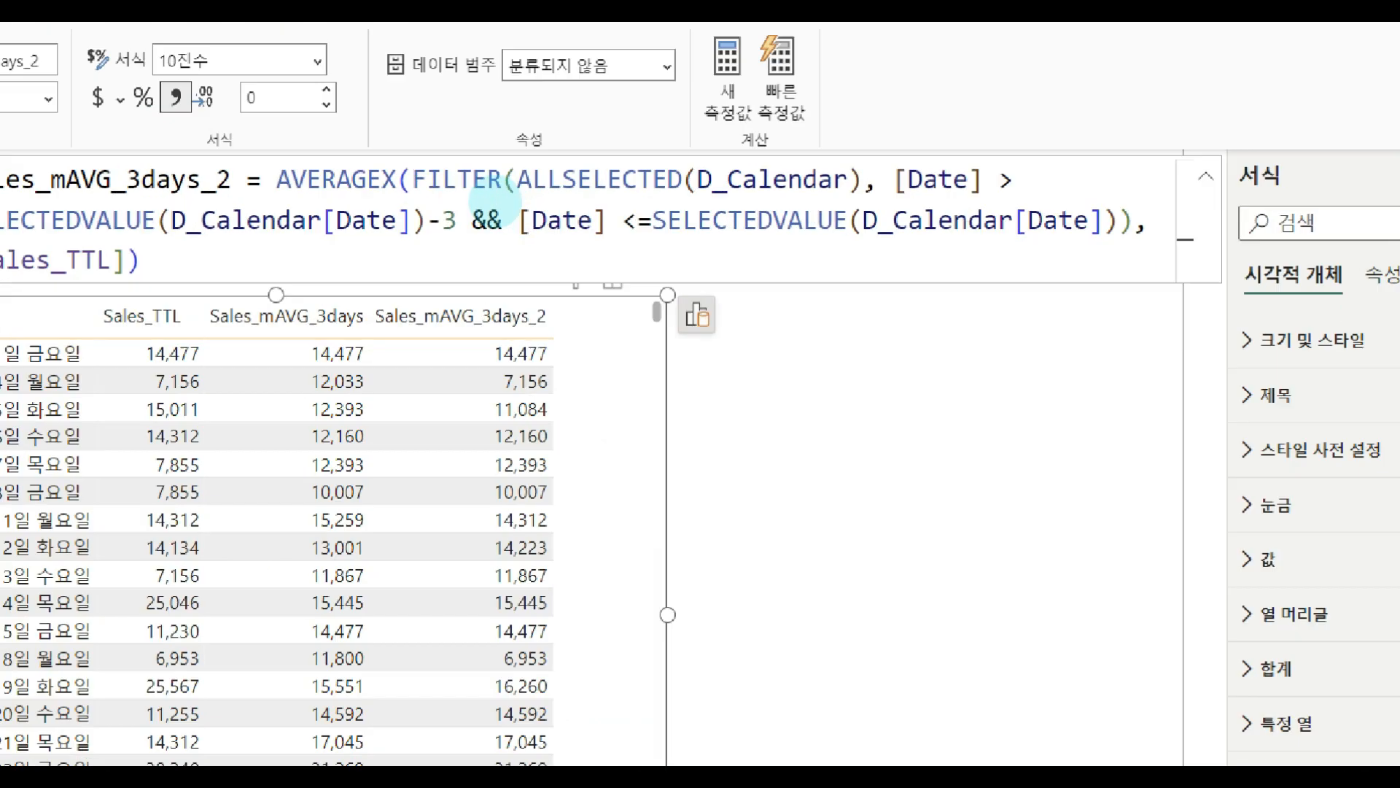
{"action": "left_click", "coordinate": [494, 201]}
{"action": "left_click_drag", "start_coordinate": [430, 171], "coordinate": [627, 206]}
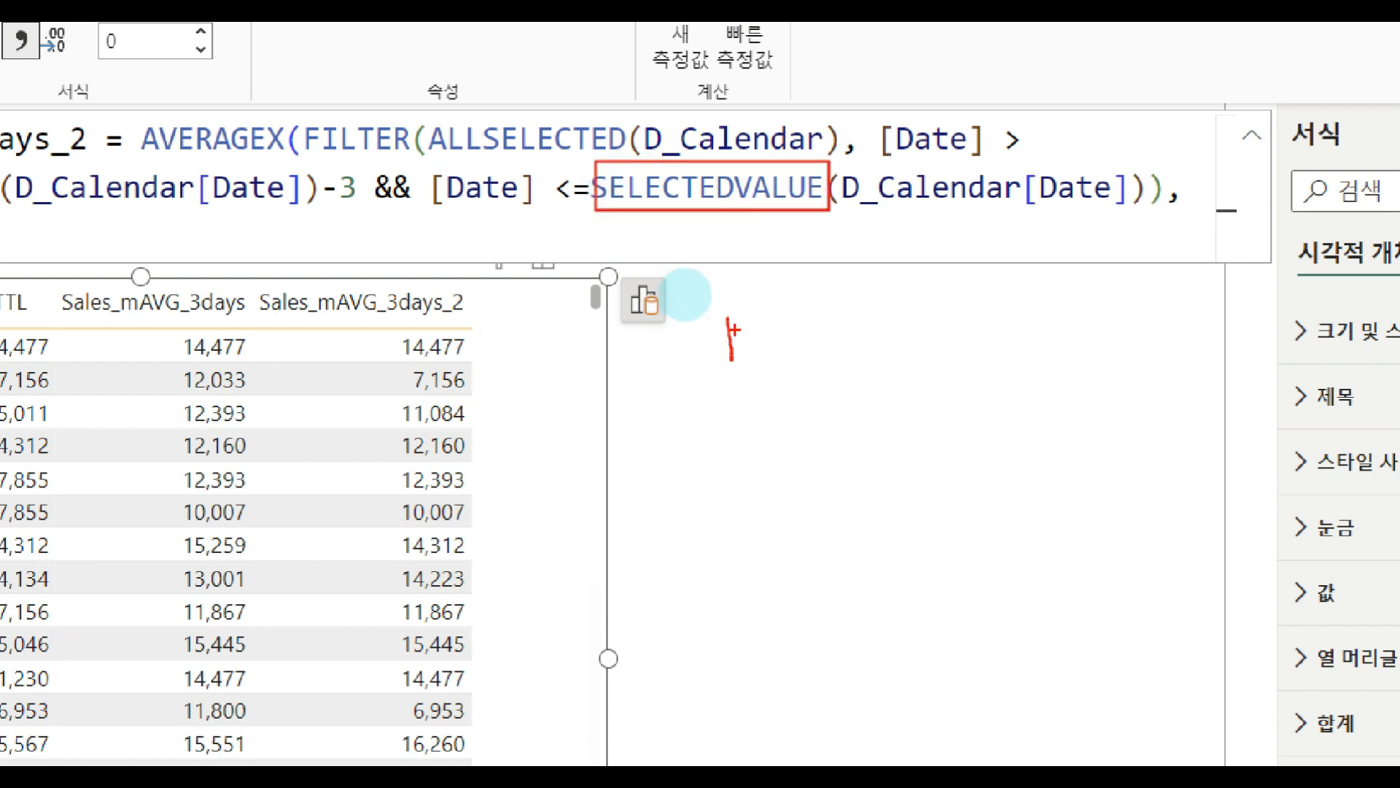
{"action": "mouse_move", "coordinate": [794, 311]}
{"action": "left_mouse_down"}
{"action": "mouse_move", "coordinate": [810, 359]}
{"action": "mouse_move", "coordinate": [841, 339]}
{"action": "mouse_move", "coordinate": [874, 375]}
{"action": "left_mouse_up"}
{"action": "mouse_move", "coordinate": [864, 323]}
{"action": "left_mouse_down"}
{"action": "mouse_move", "coordinate": [920, 378]}
{"action": "mouse_move", "coordinate": [883, 381]}
{"action": "mouse_move", "coordinate": [908, 443]}
{"action": "left_mouse_up"}
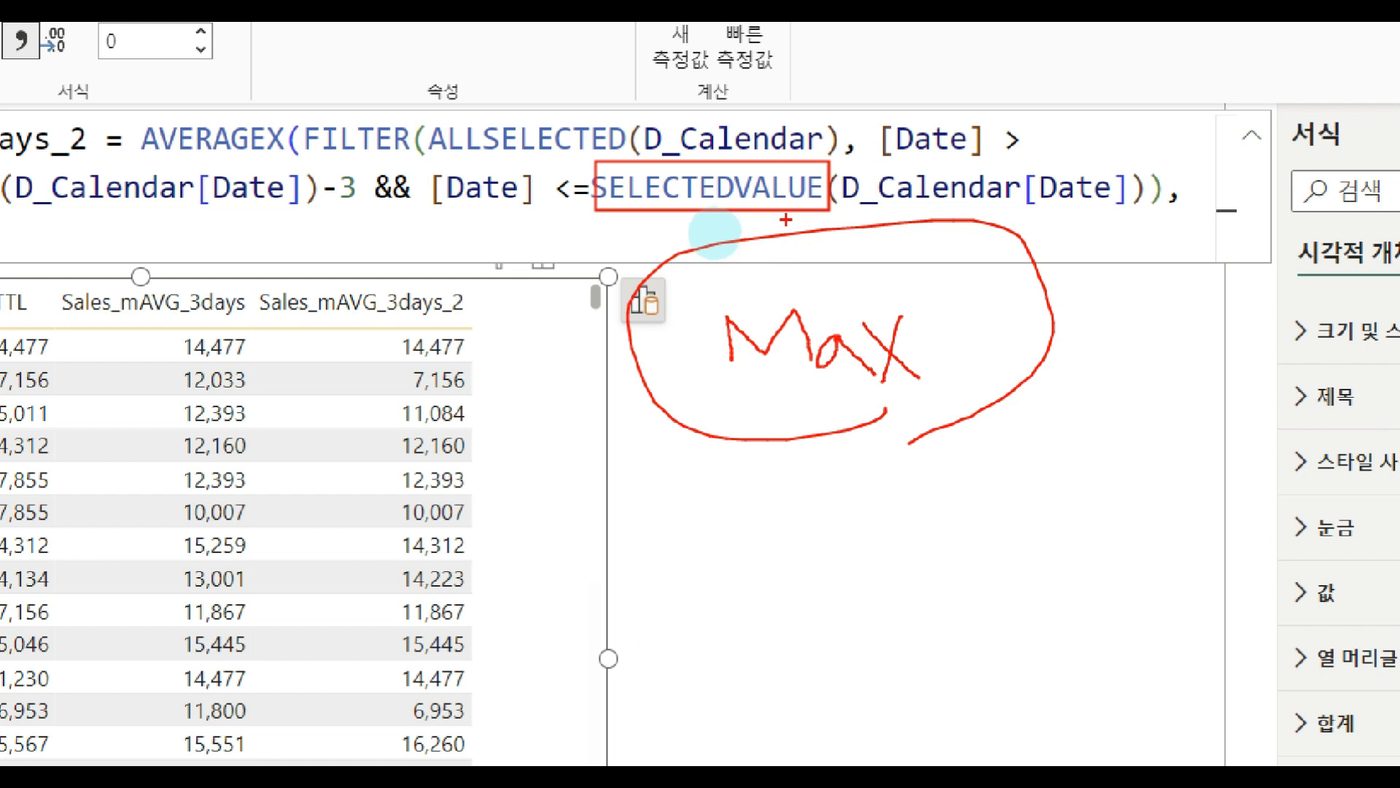
{"action": "mouse_move", "coordinate": [824, 414]}
{"action": "left_mouse_down"}
{"action": "mouse_move", "coordinate": [825, 248]}
{"action": "mouse_move", "coordinate": [861, 388]}
{"action": "left_mouse_up"}
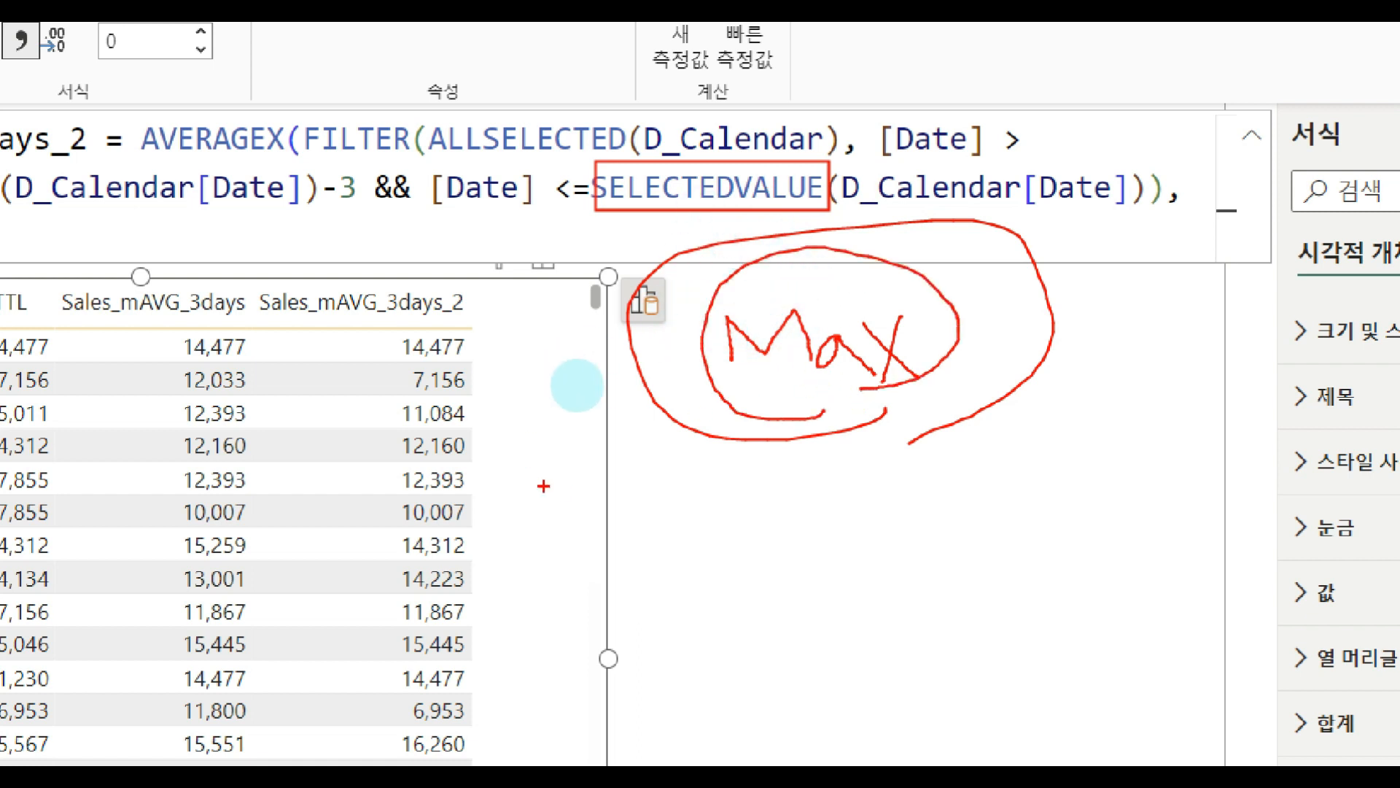
{"action": "mouse_move", "coordinate": [744, 481]}
{"action": "left_mouse_down"}
{"action": "mouse_move", "coordinate": [765, 502]}
{"action": "mouse_move", "coordinate": [753, 563]}
{"action": "left_mouse_up"}
{"action": "left_click_drag", "start_coordinate": [815, 528], "coordinate": [810, 530]}
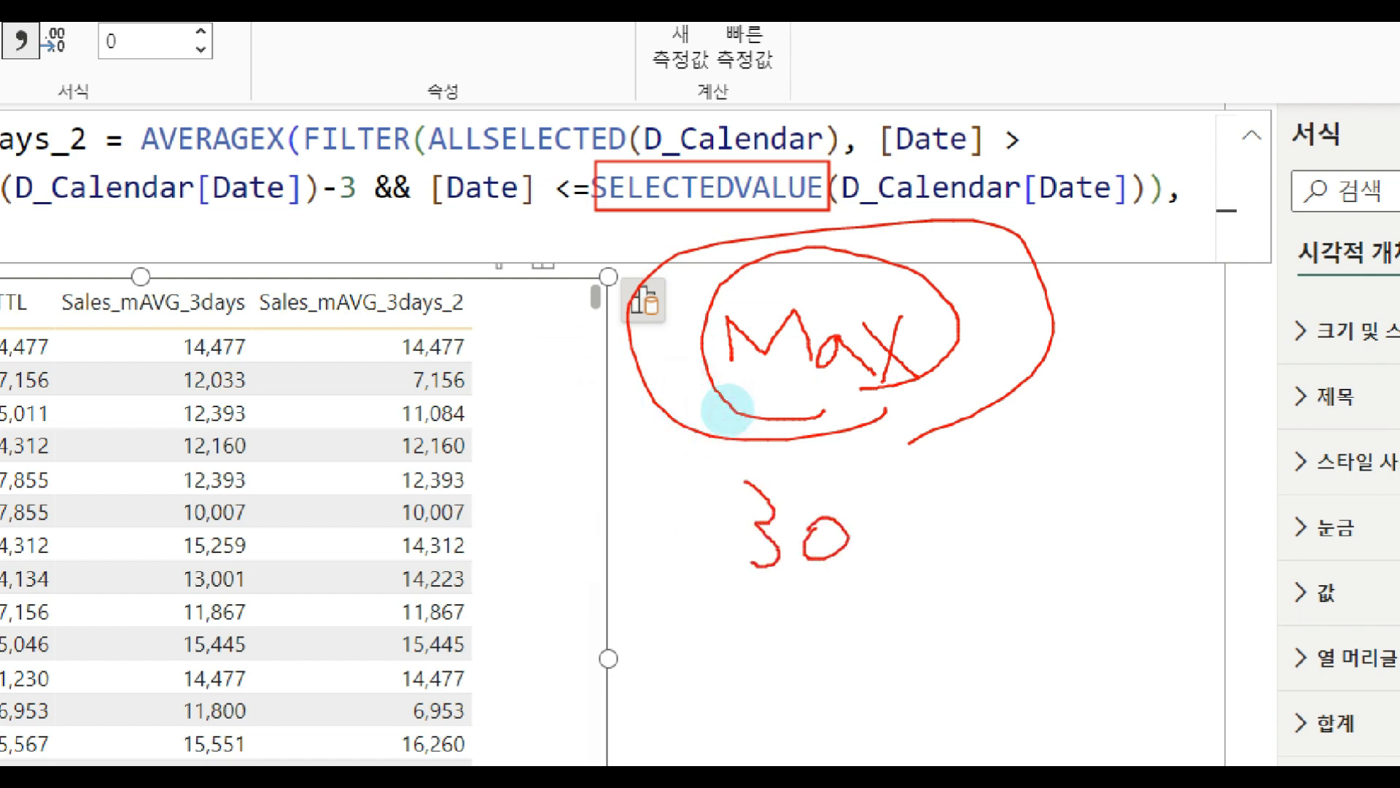
{"action": "mouse_move", "coordinate": [837, 422]}
{"action": "left_mouse_down"}
{"action": "mouse_move", "coordinate": [843, 495]}
{"action": "mouse_move", "coordinate": [869, 470]}
{"action": "left_mouse_up"}
{"action": "mouse_move", "coordinate": [842, 588]}
{"action": "left_mouse_down"}
{"action": "mouse_move", "coordinate": [811, 447]}
{"action": "mouse_move", "coordinate": [837, 603]}
{"action": "left_mouse_up"}
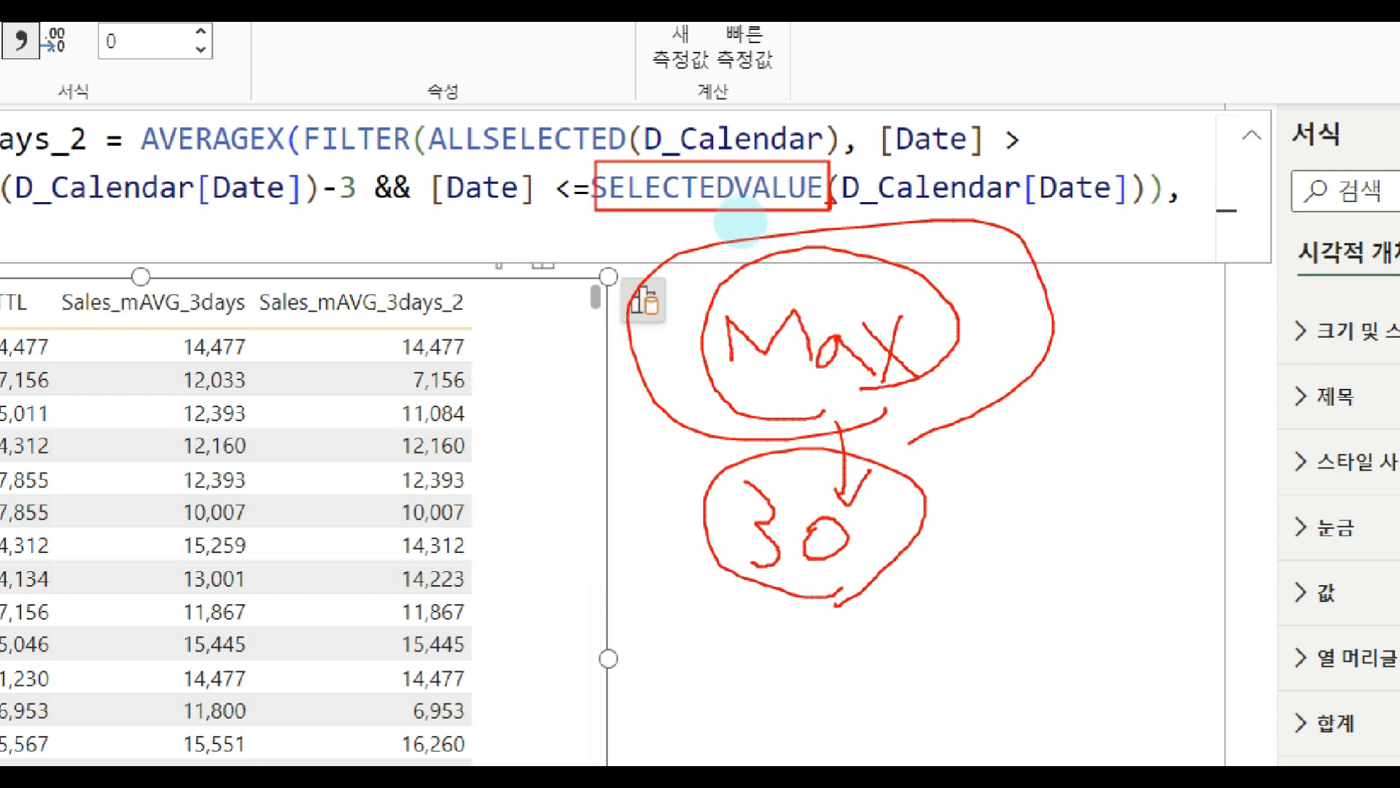
{"action": "left_click_drag", "start_coordinate": [833, 175], "coordinate": [1012, 89]}
{"action": "left_click_drag", "start_coordinate": [985, 67], "coordinate": [1007, 113]}
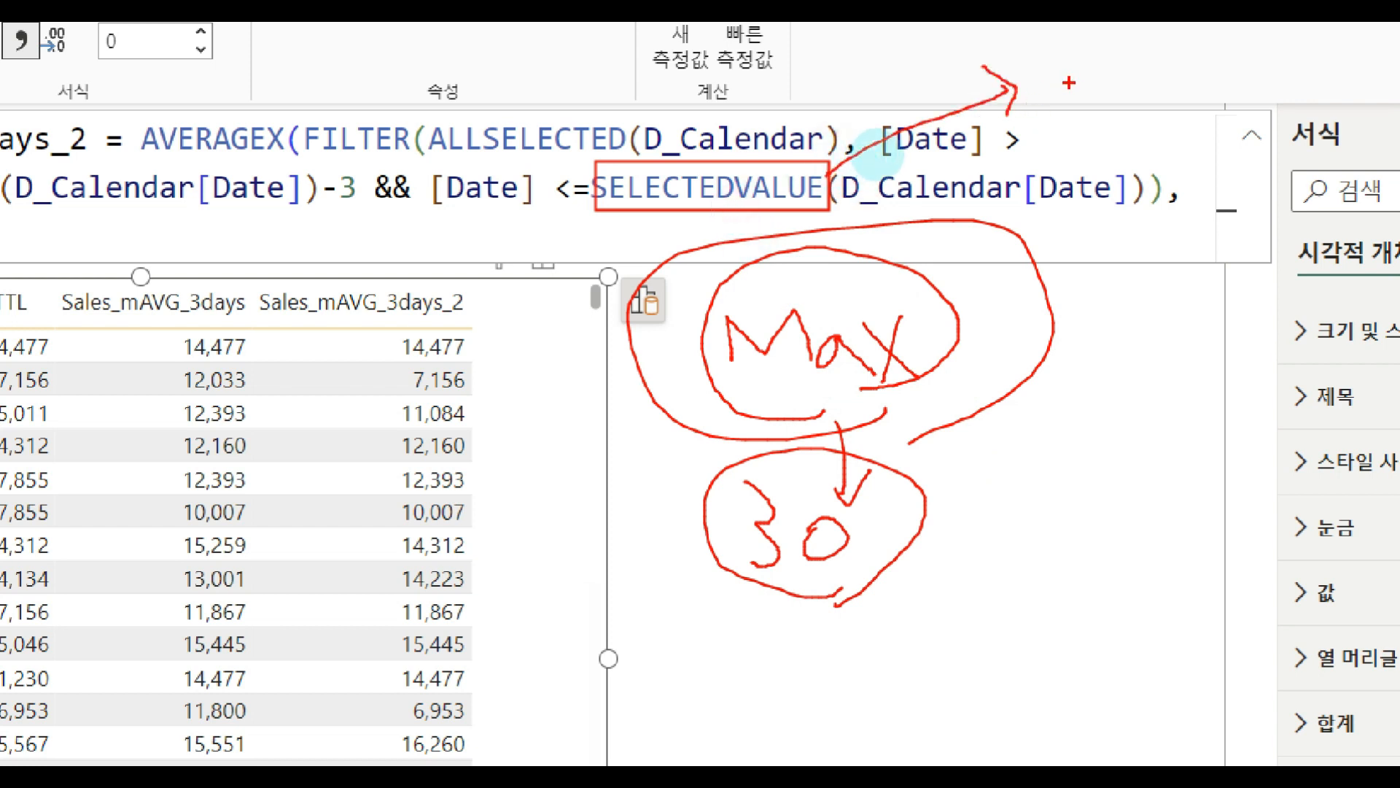
{"action": "key", "text": "Escape"}
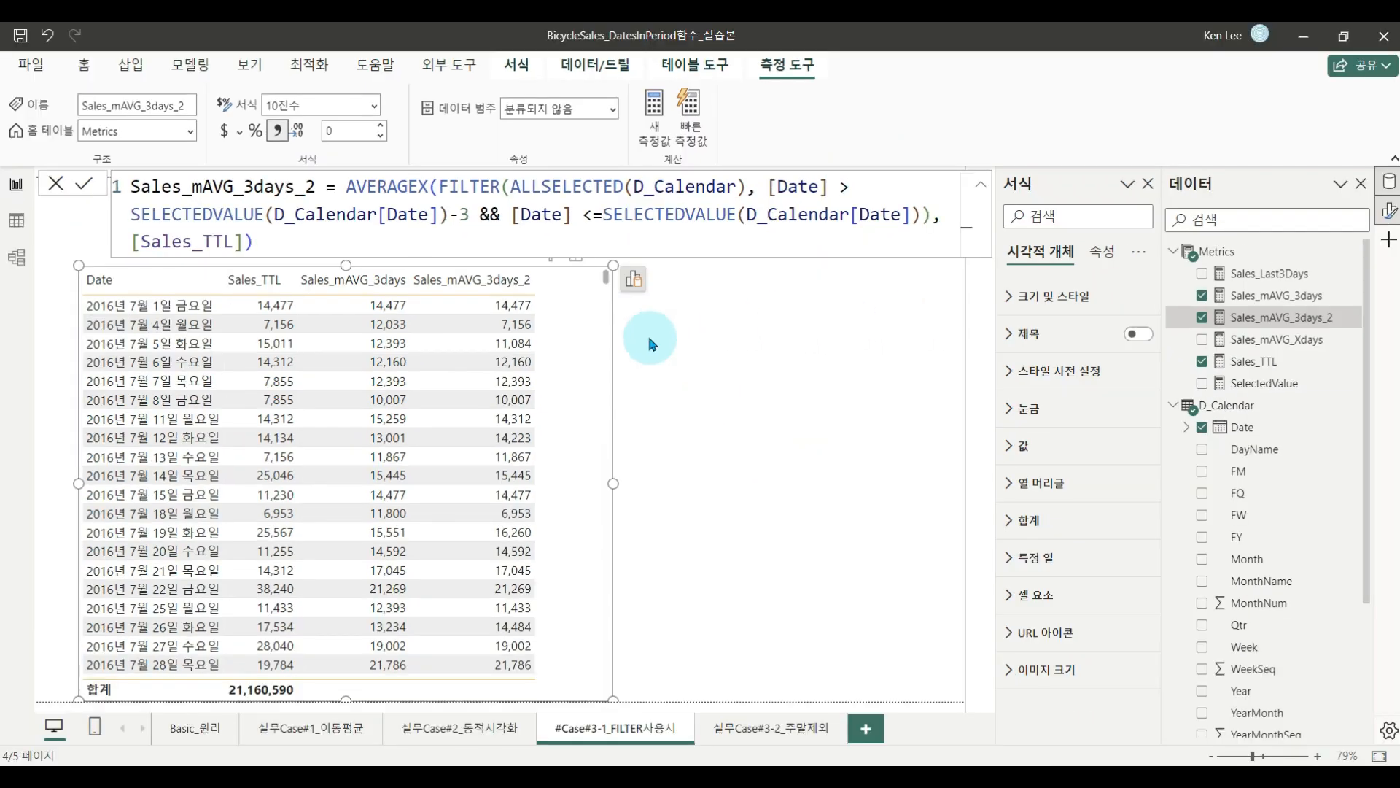